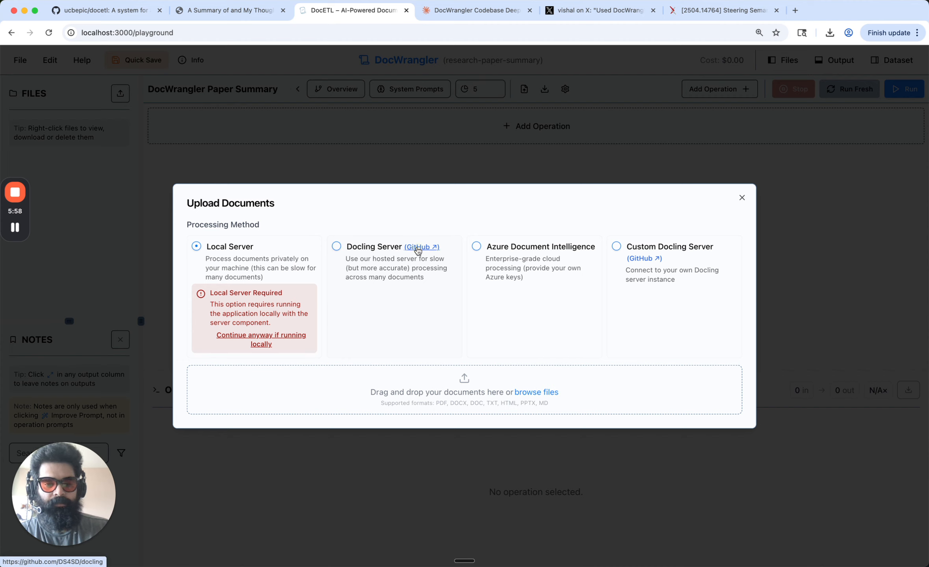
- Open the Docling GitHub repository and review its README, including the features and coming-soon lists
{"action": "left_click", "coordinate": [418, 247]}
{"action": "left_click", "coordinate": [440, 11]}
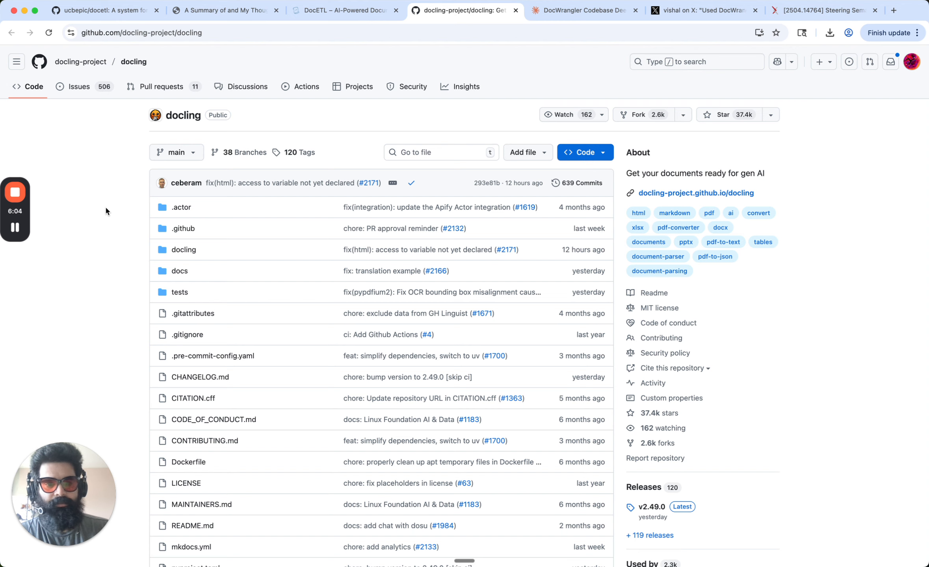
{"action": "scroll", "coordinate": [106, 211], "scroll_direction": "down", "scroll_amount": 15}
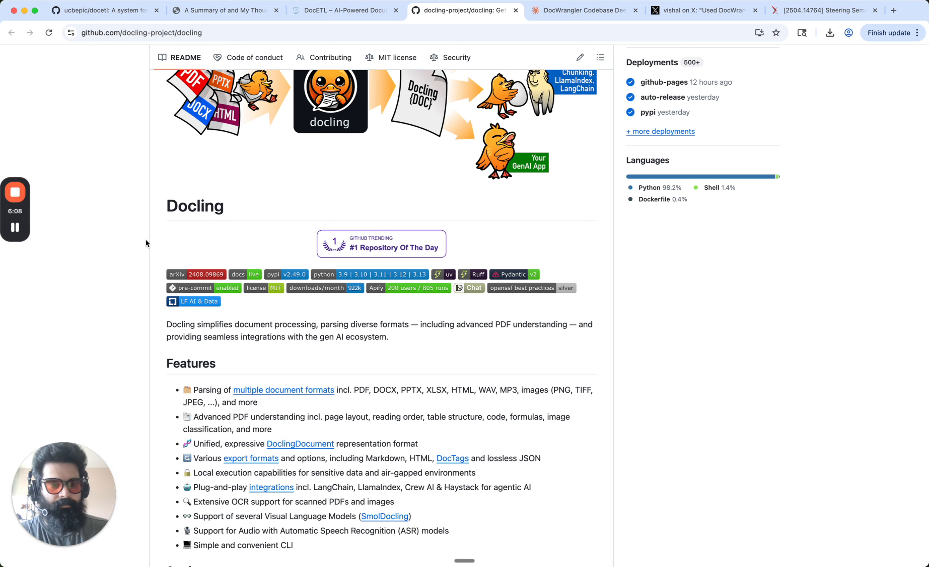
{"action": "scroll", "coordinate": [145, 240], "scroll_direction": "down", "scroll_amount": 4}
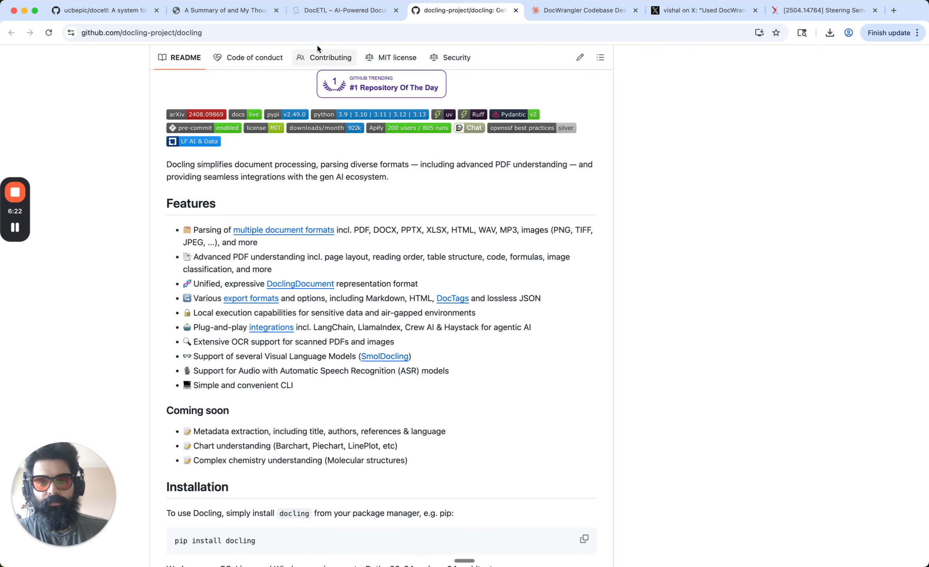
- Back in the DocWrangler playground, upload 2504.14764v1.pdf and convert it with the Docling Server processing method
{"action": "left_click", "coordinate": [331, 12]}
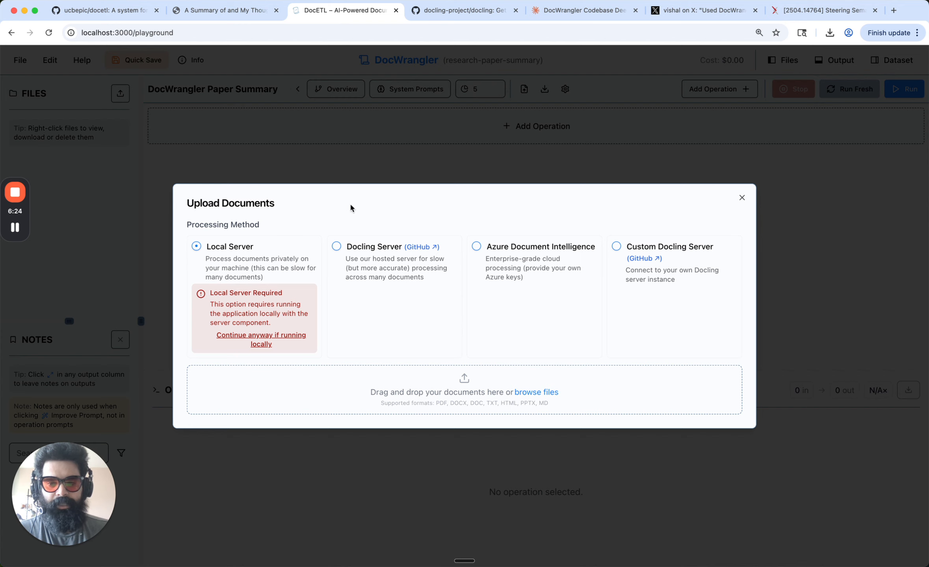
{"action": "left_click", "coordinate": [335, 250]}
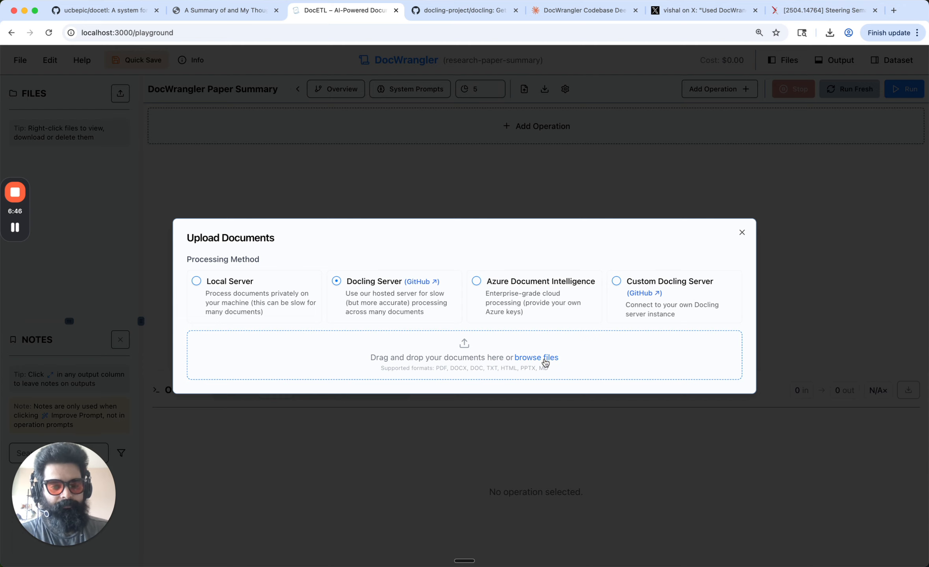
{"action": "left_click", "coordinate": [543, 357]}
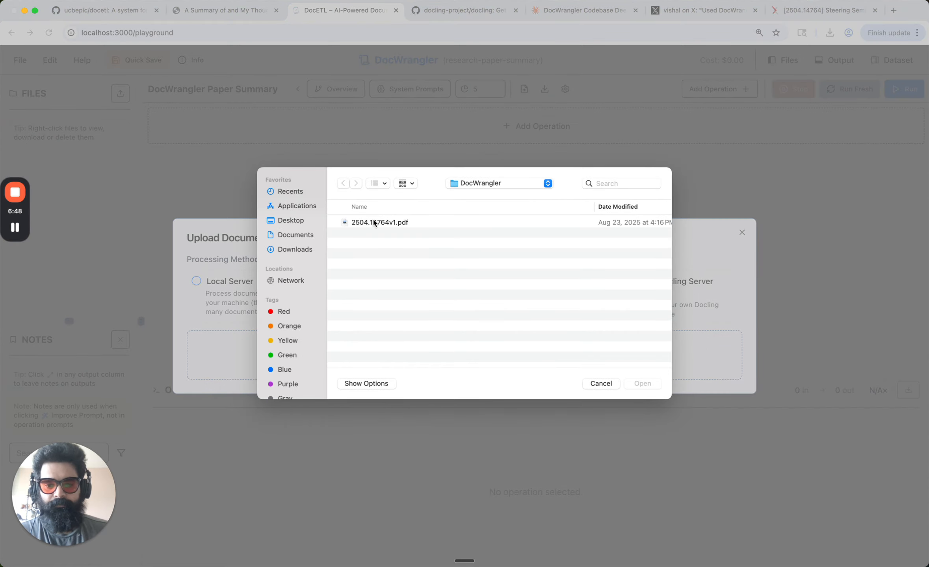
{"action": "left_click", "coordinate": [373, 221]}
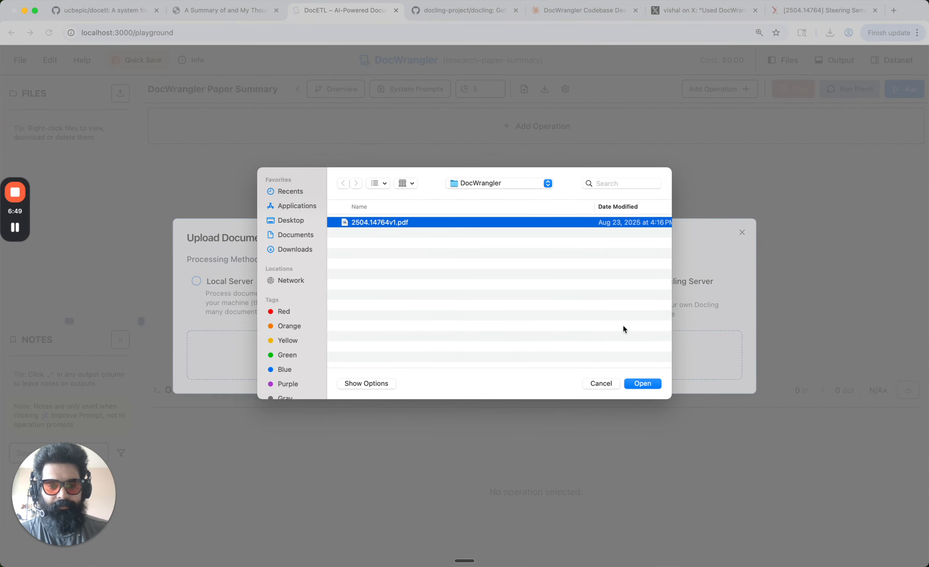
{"action": "left_click", "coordinate": [641, 383]}
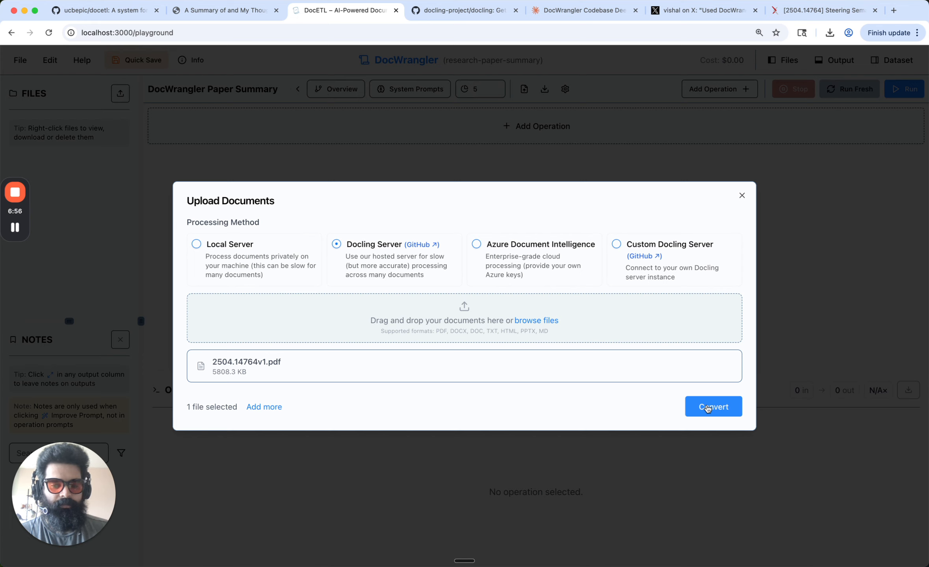
{"action": "left_click", "coordinate": [707, 409]}
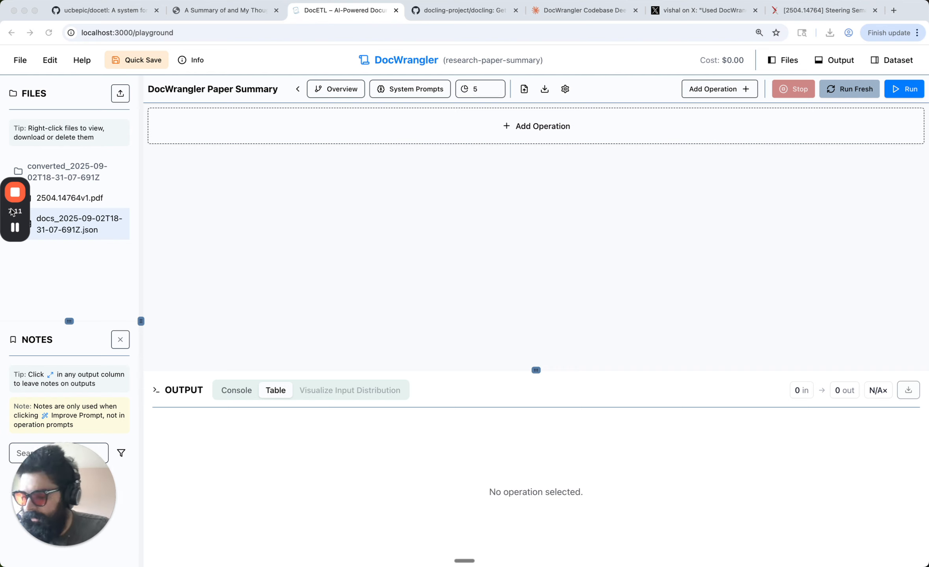
- Show the converted docs JSON file in the dataset view and widen that view to more than half the window
{"action": "left_click_drag", "start_coordinate": [12, 212], "coordinate": [15, 298]}
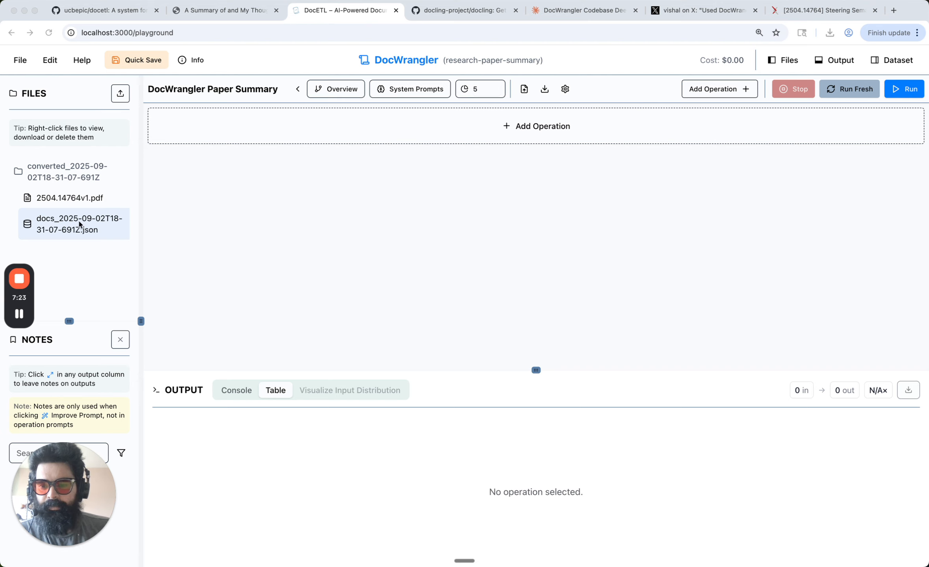
{"action": "left_click", "coordinate": [78, 224]}
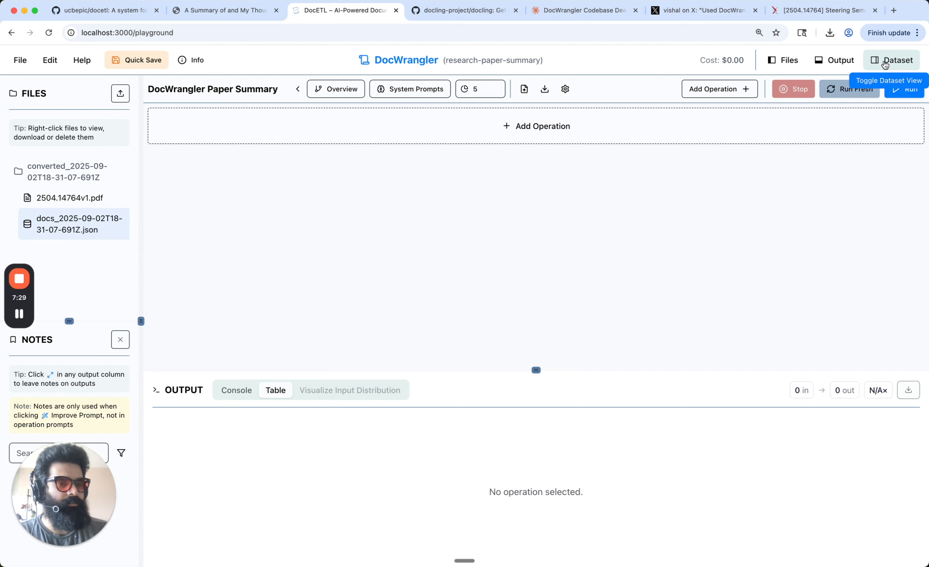
{"action": "left_click", "coordinate": [885, 65]}
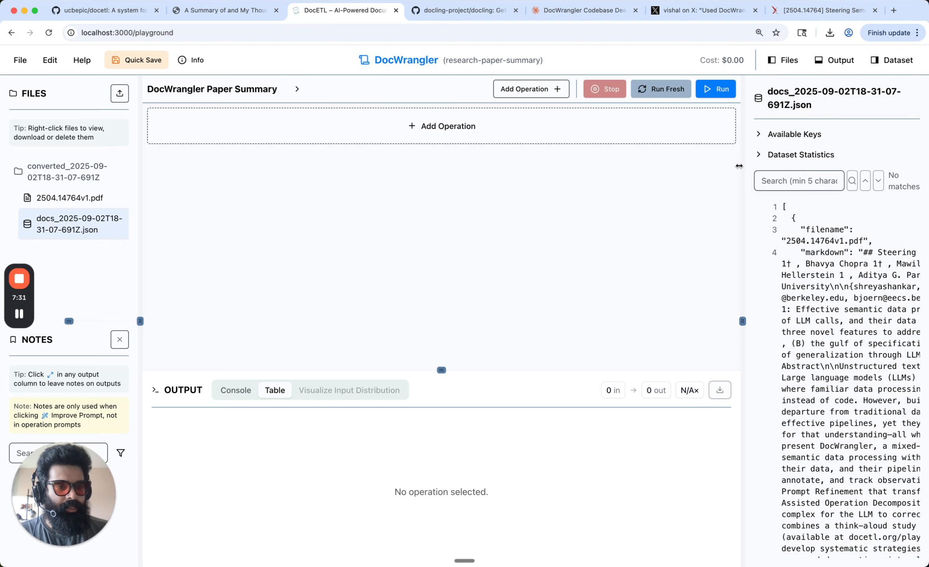
{"action": "left_click_drag", "start_coordinate": [739, 167], "coordinate": [374, 169]}
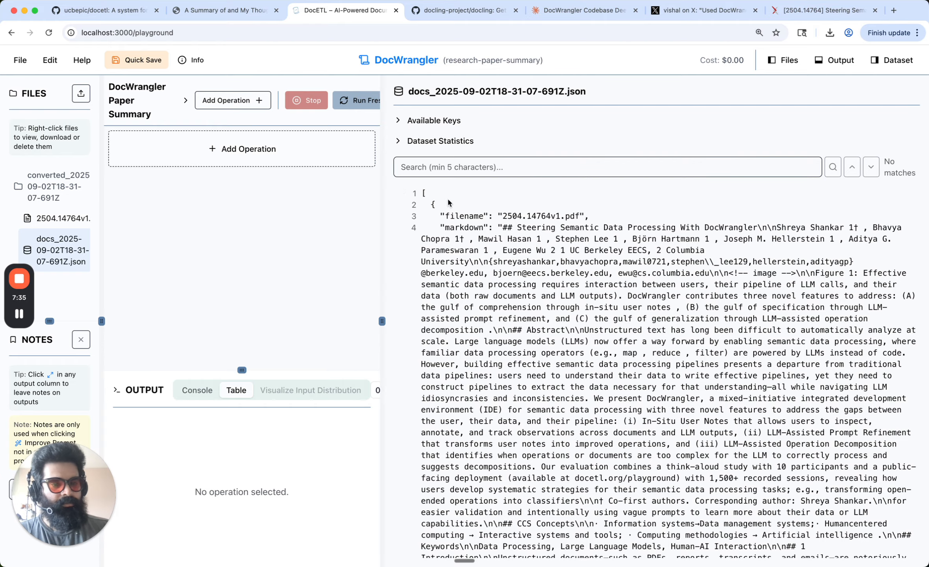
- Examine the converted JSON from start to end, including the object structure and its filename, markdown and file path fields
{"action": "scroll", "coordinate": [491, 272], "scroll_direction": "down", "scroll_amount": 15}
{"action": "scroll", "coordinate": [491, 272], "scroll_direction": "down", "scroll_amount": 20}
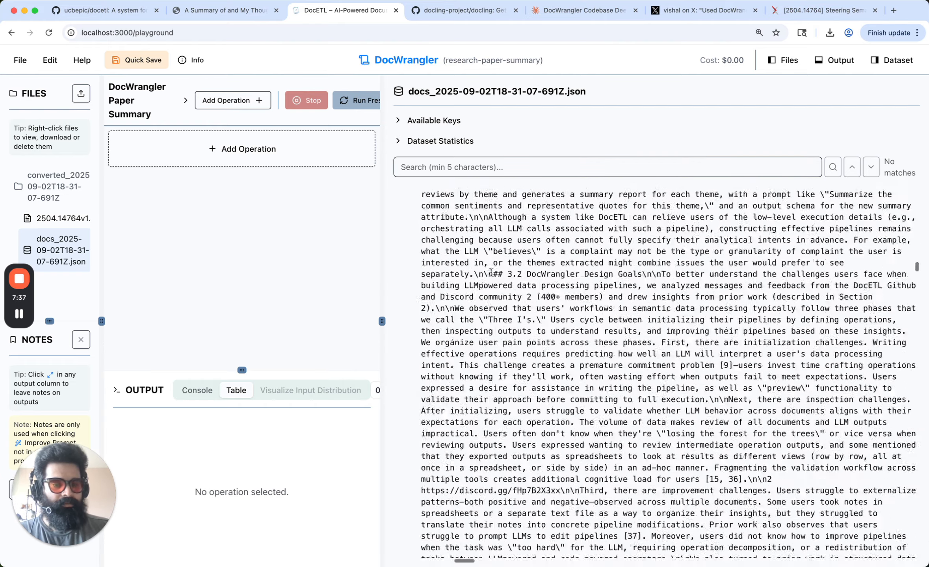
{"action": "scroll", "coordinate": [490, 273], "scroll_direction": "down", "scroll_amount": 20}
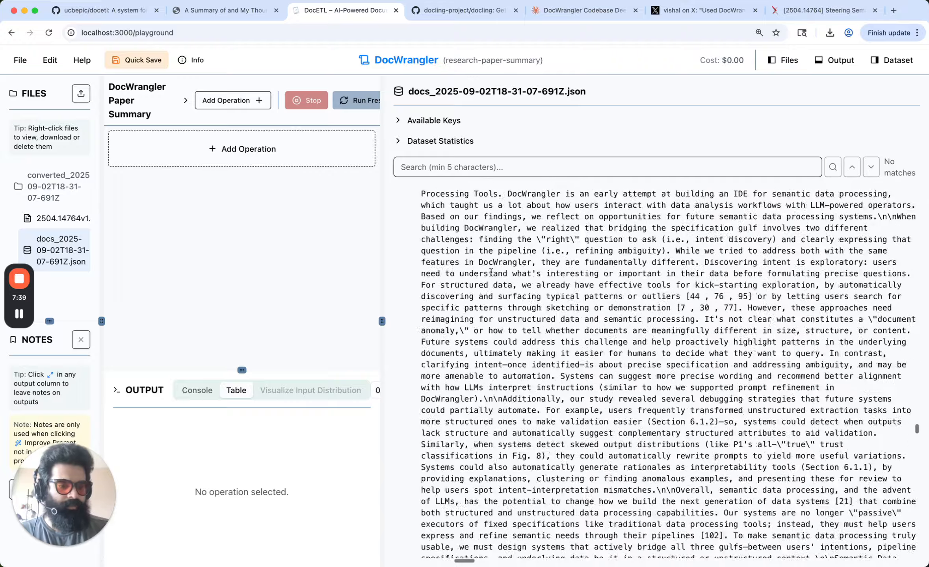
{"action": "scroll", "coordinate": [491, 272], "scroll_direction": "down", "scroll_amount": 3}
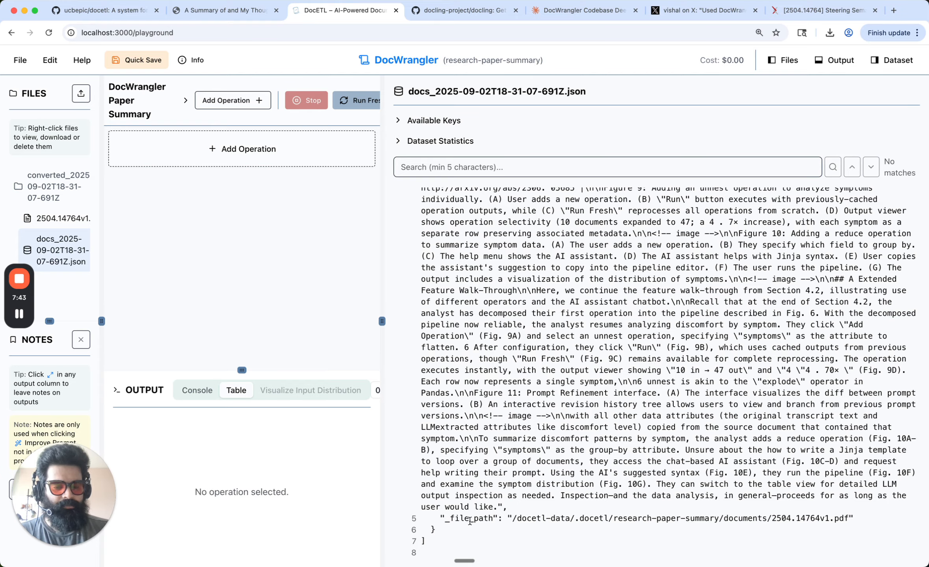
{"action": "scroll", "coordinate": [500, 412], "scroll_direction": "up", "scroll_amount": 15}
{"action": "scroll", "coordinate": [500, 412], "scroll_direction": "up", "scroll_amount": 20}
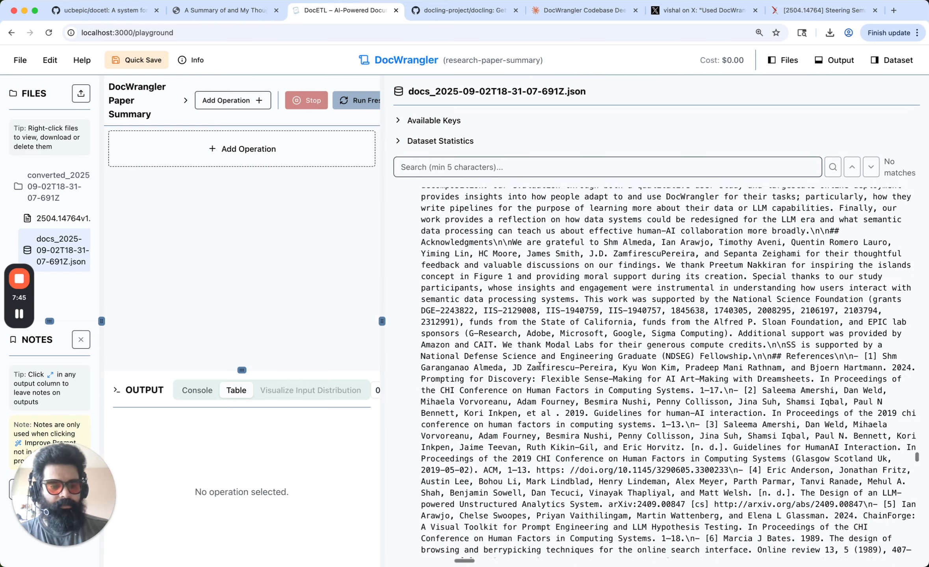
{"action": "scroll", "coordinate": [541, 369], "scroll_direction": "up", "scroll_amount": 15}
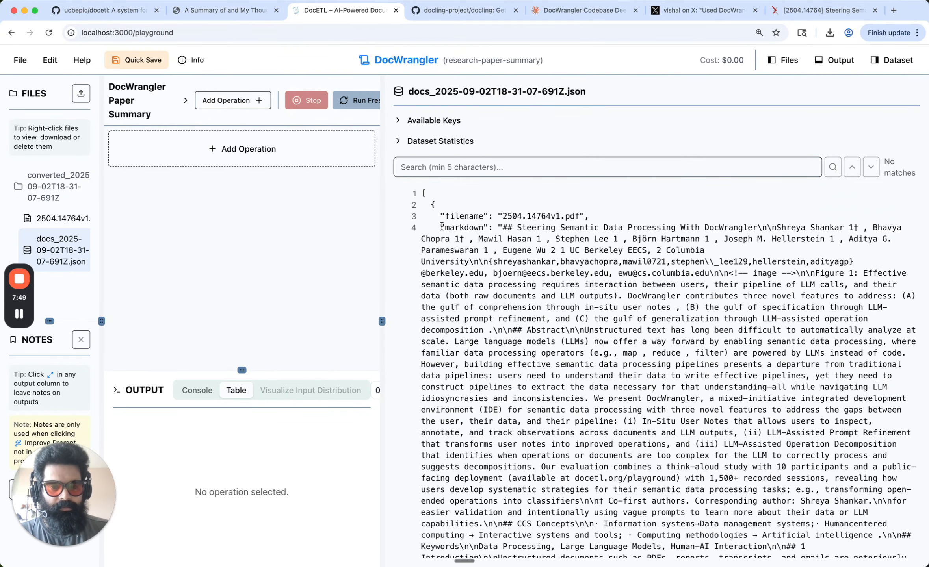
{"action": "left_click_drag", "start_coordinate": [441, 228], "coordinate": [587, 216]}
{"action": "left_click", "coordinate": [481, 228]}
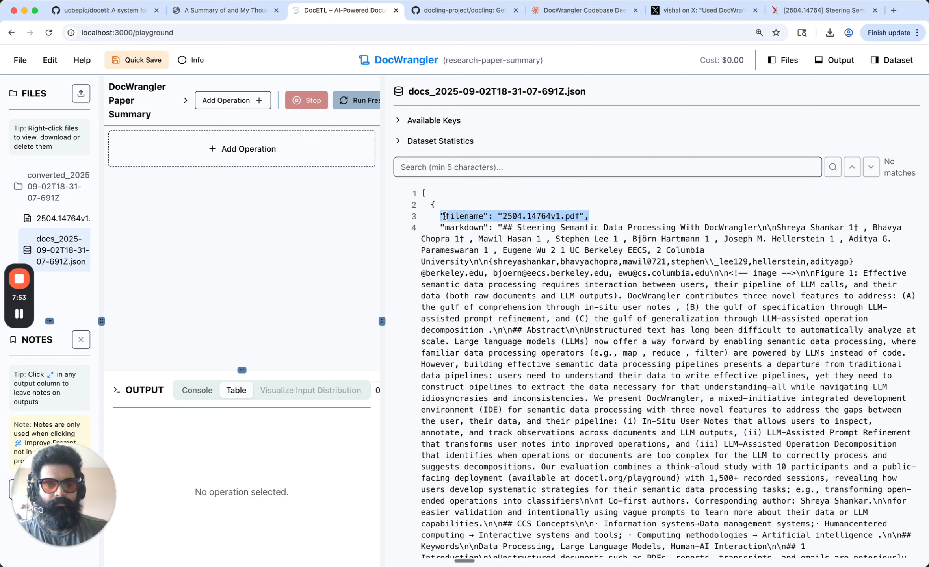
{"action": "left_click", "coordinate": [437, 204]}
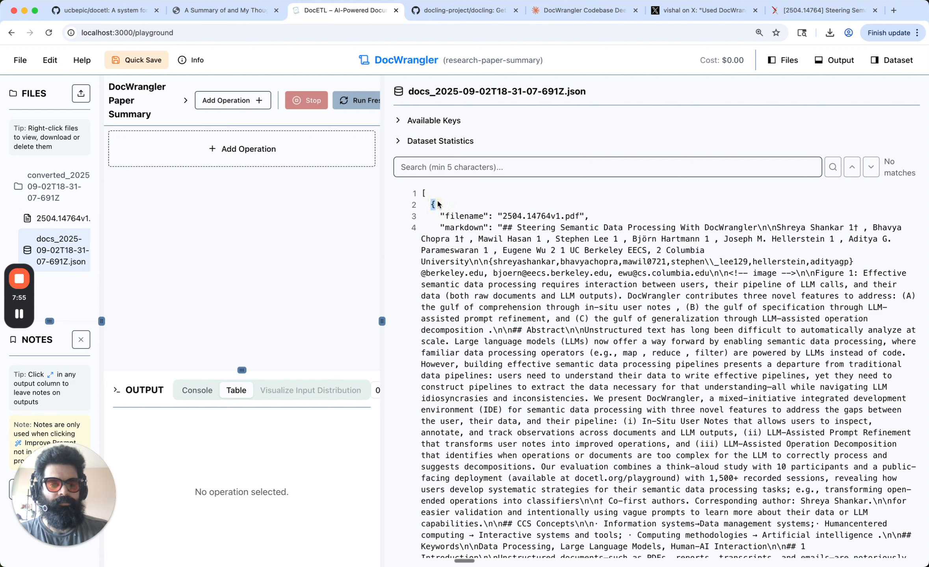
{"action": "left_click", "coordinate": [438, 202]}
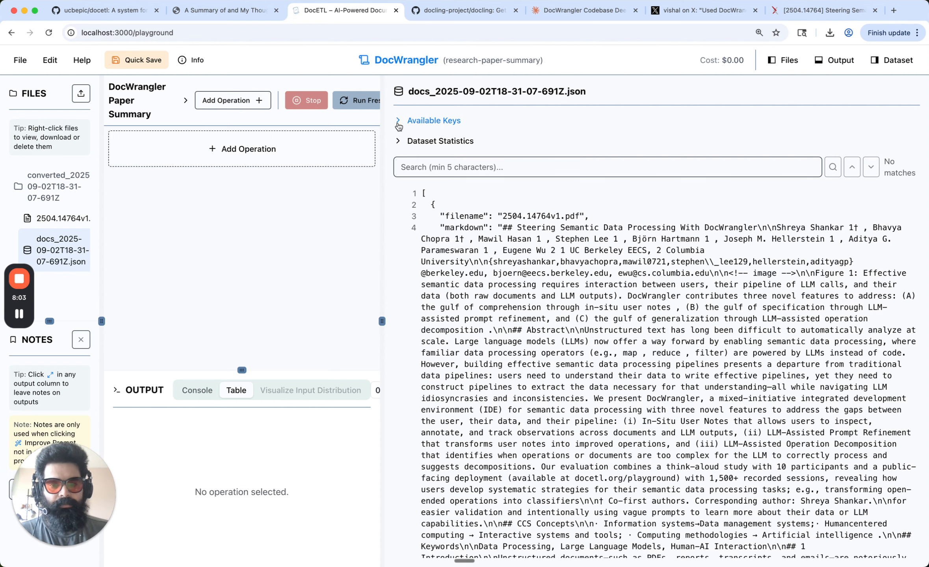
- Check the dataset's available keys and its document and word-count statistics, collapsing each section after viewing it
{"action": "left_click", "coordinate": [398, 123]}
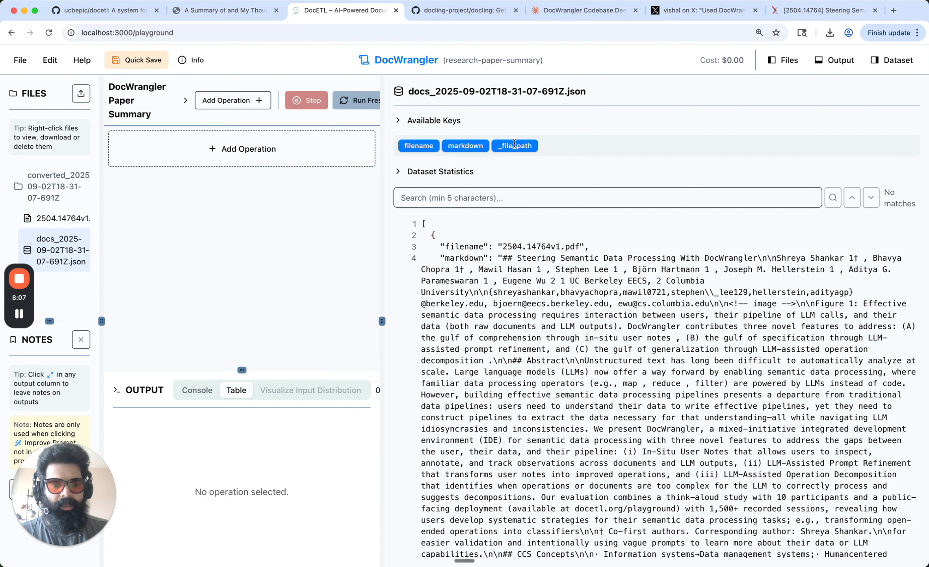
{"action": "left_click", "coordinate": [399, 121]}
{"action": "left_click", "coordinate": [399, 142]}
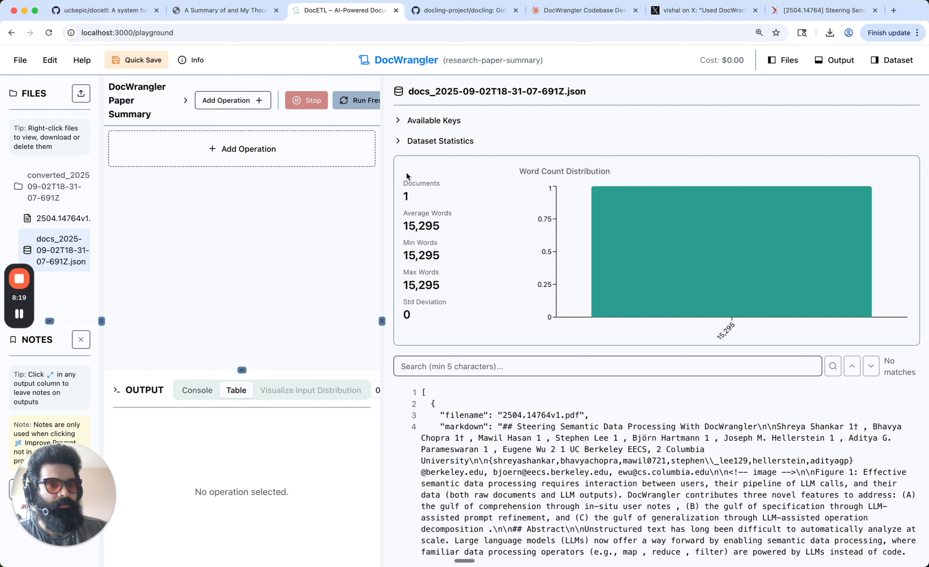
{"action": "left_click", "coordinate": [398, 142]}
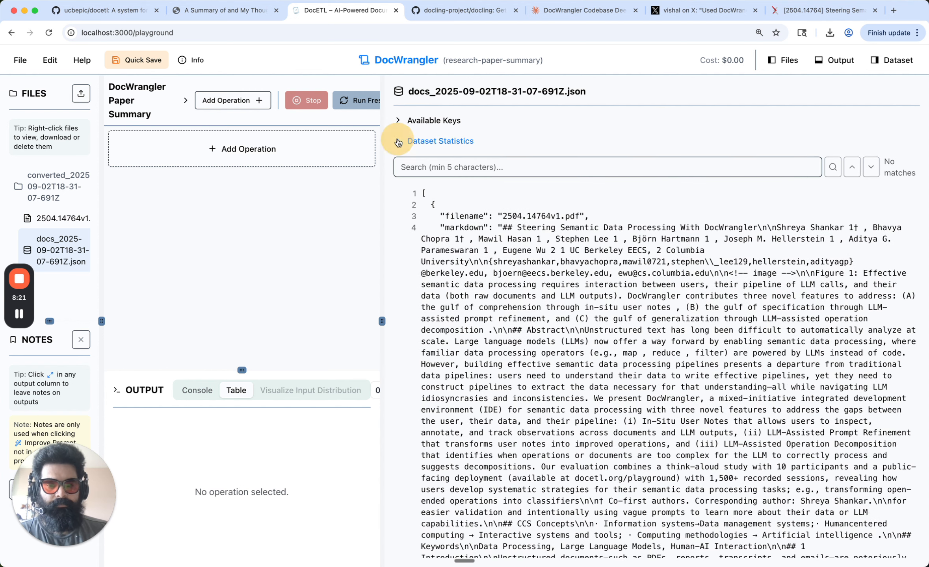
- Narrow the dataset view to give the pipeline area more room, and widen the files area
{"action": "left_click_drag", "start_coordinate": [381, 190], "coordinate": [724, 200]}
{"action": "left_click", "coordinate": [429, 189]}
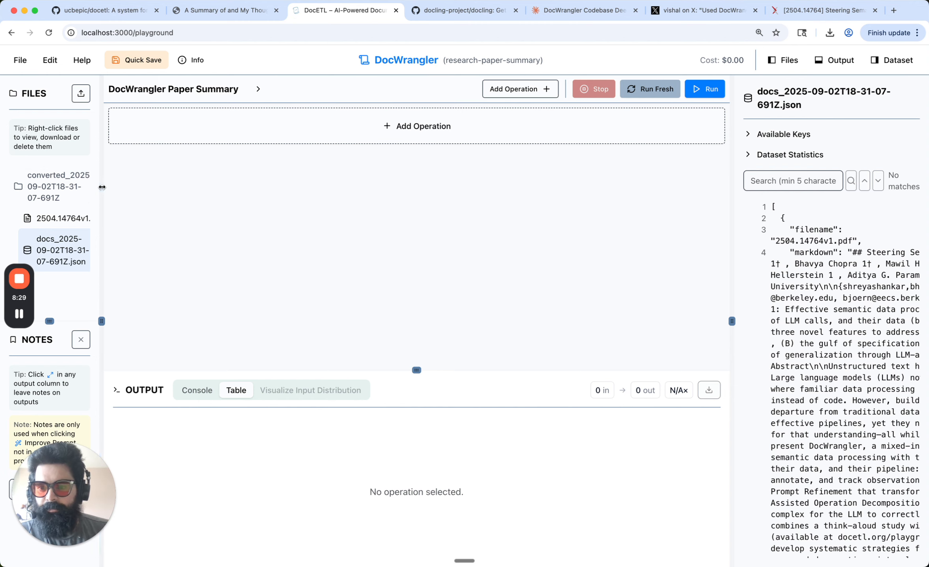
{"action": "left_click", "coordinate": [106, 188]}
{"action": "left_click_drag", "start_coordinate": [105, 188], "coordinate": [158, 189]}
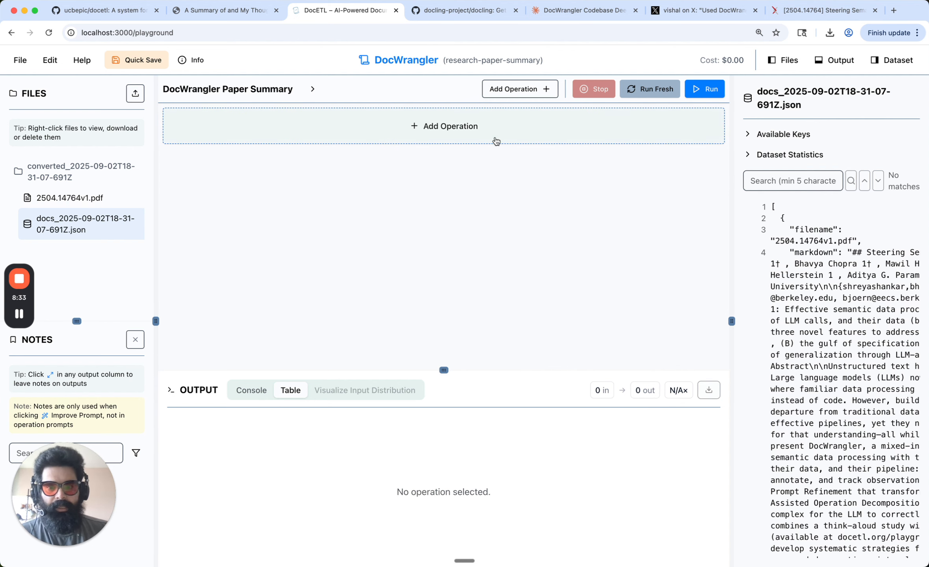
- Add an LLM Map operation to the pipeline and name it Main Takeaways
{"action": "left_click", "coordinate": [476, 136]}
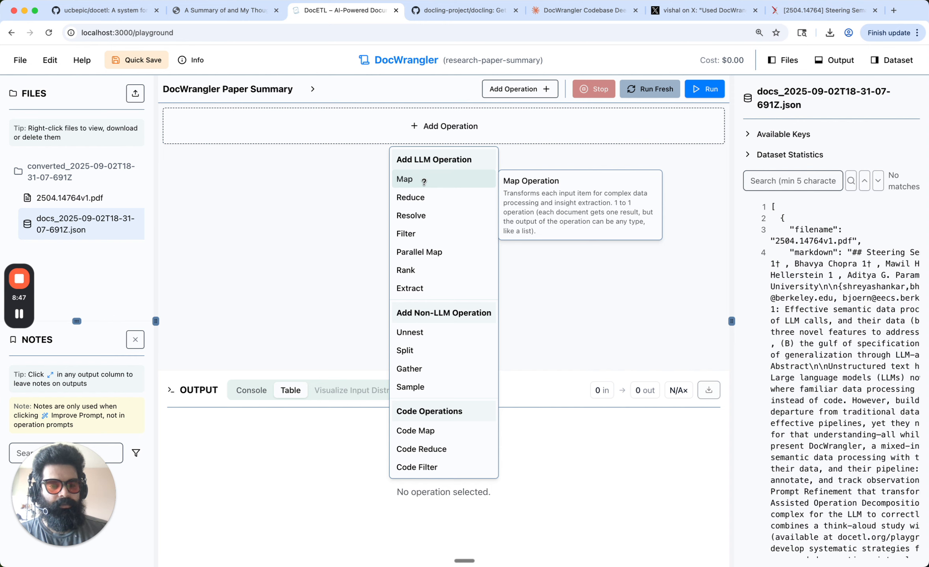
{"action": "left_click", "coordinate": [405, 179]}
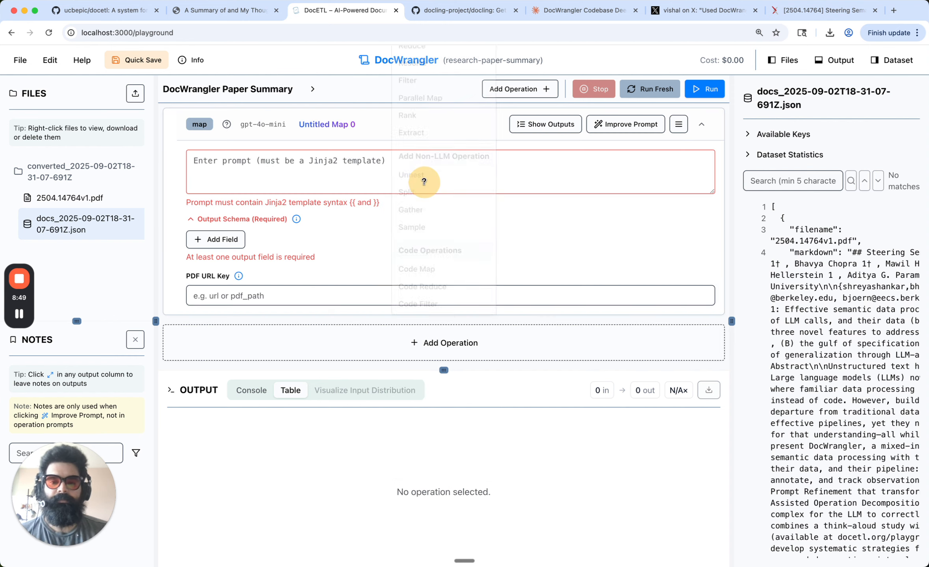
{"action": "left_click", "coordinate": [316, 125]}
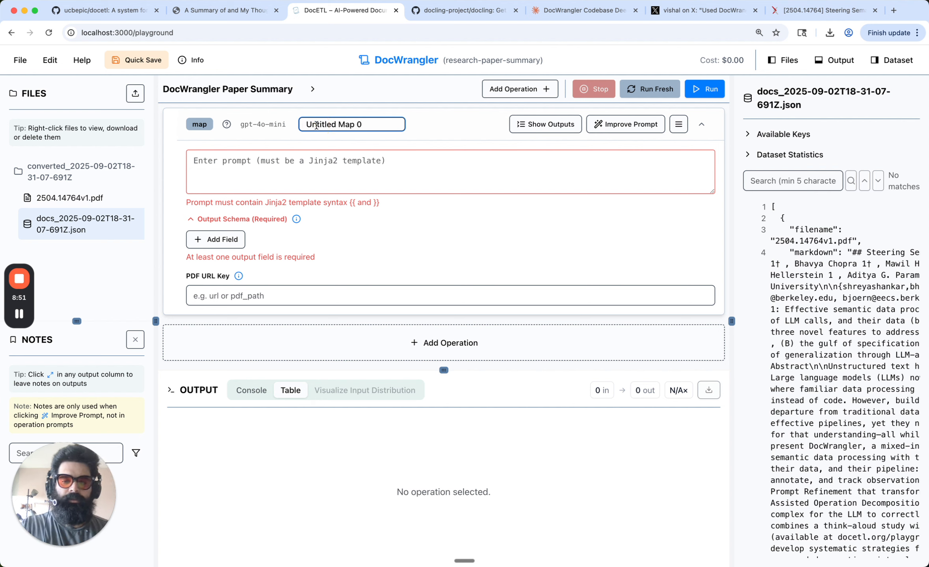
{"action": "double_click", "coordinate": [316, 125]}
{"action": "key", "text": "super+a"}
{"action": "type", "text": "Main "}
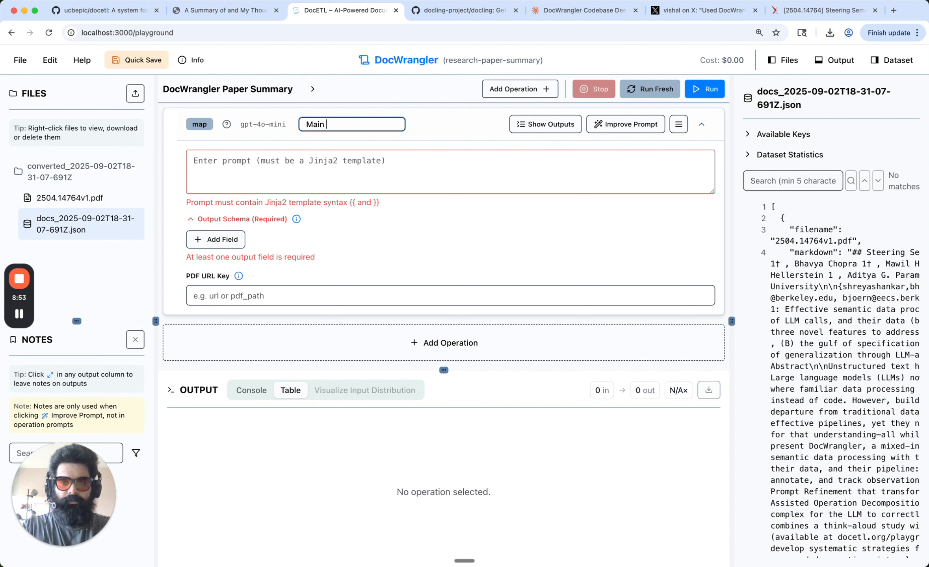
{"action": "type", "text": "Takeaways"}
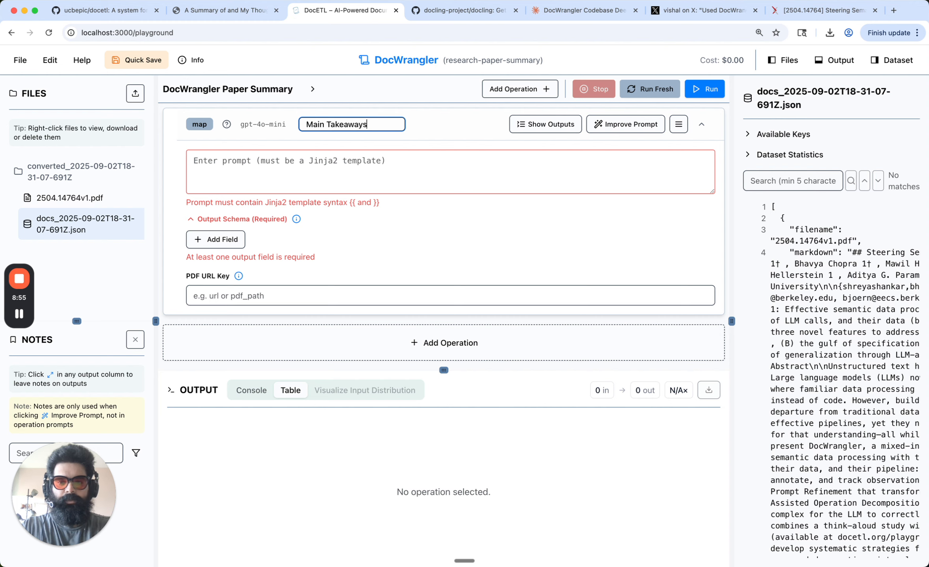
{"action": "key", "text": "Return"}
- Write the Map prompt "I would like to extract five main takeaways from the document content specified below." followed by {{ input.markdown }}
{"action": "left_click", "coordinate": [298, 168]}
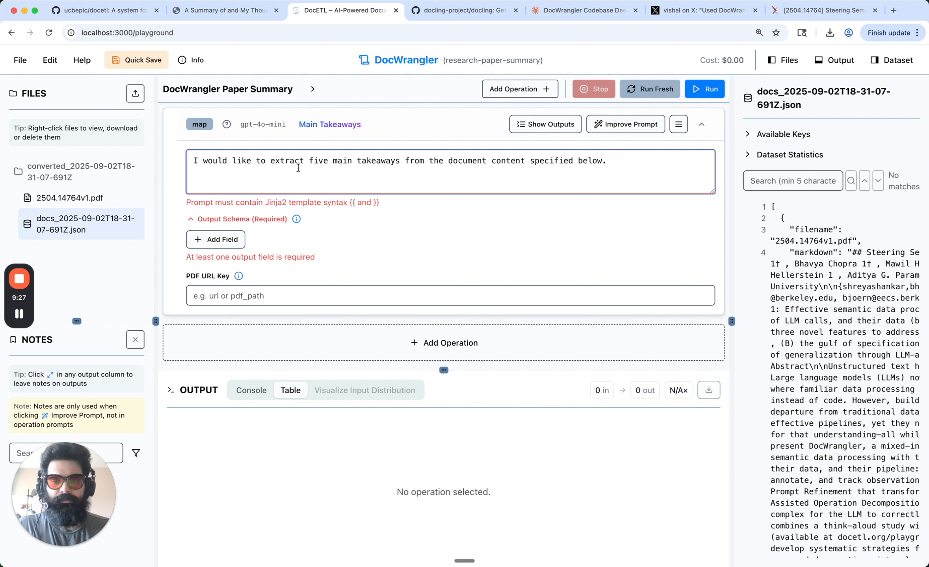
{"action": "key", "text": "Return"}
{"action": "key", "text": "Return"}
{"action": "type", "text": "{{ input."}
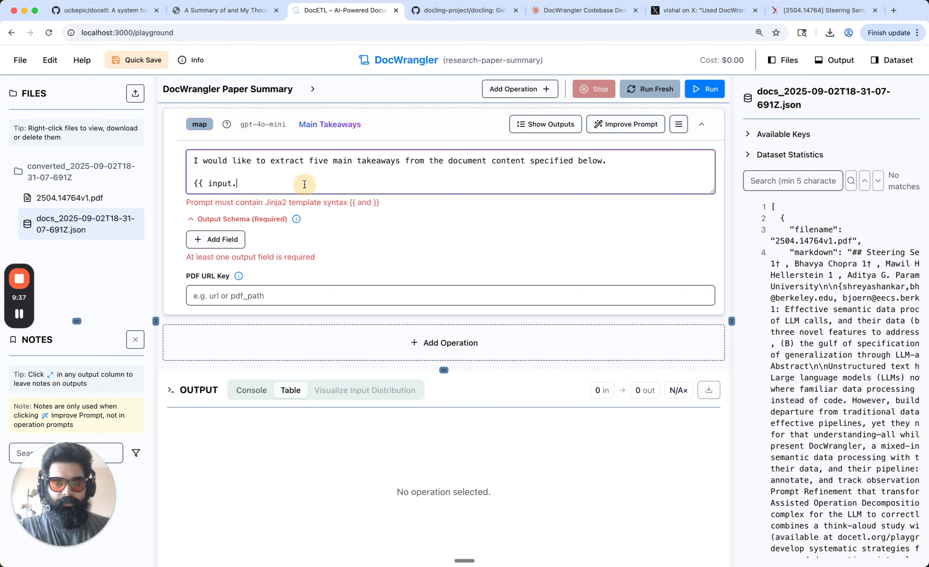
{"action": "type", "text": "markdown }}"}
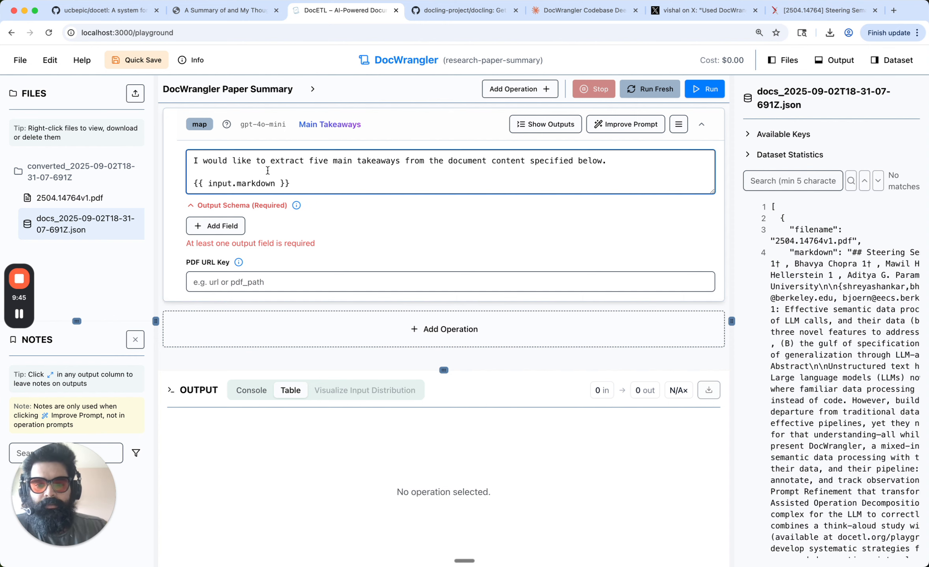
{"action": "left_click_drag", "start_coordinate": [295, 184], "coordinate": [184, 169]}
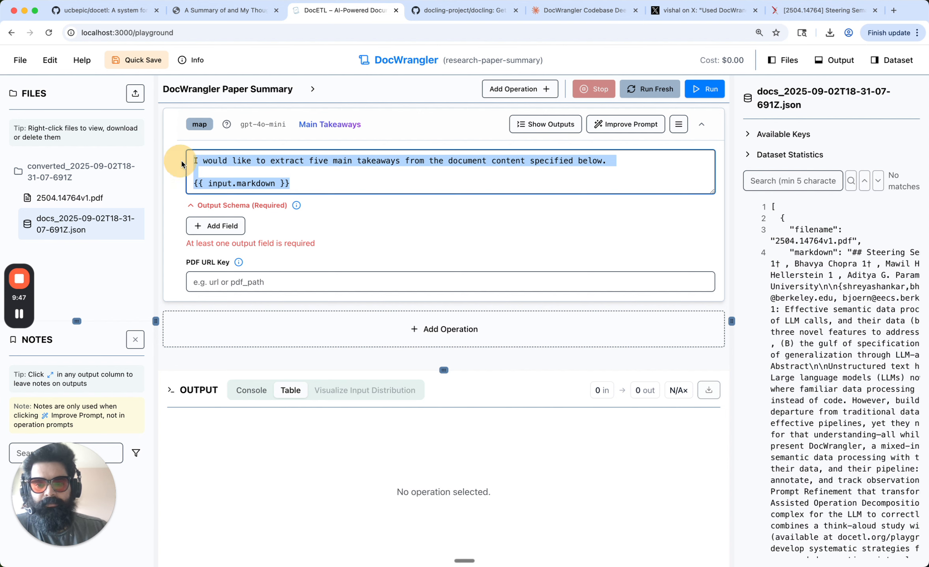
- Add an output schema field named main_takeaways to the Map operation and set its type to list
{"action": "left_click", "coordinate": [214, 170]}
{"action": "left_click", "coordinate": [209, 229]}
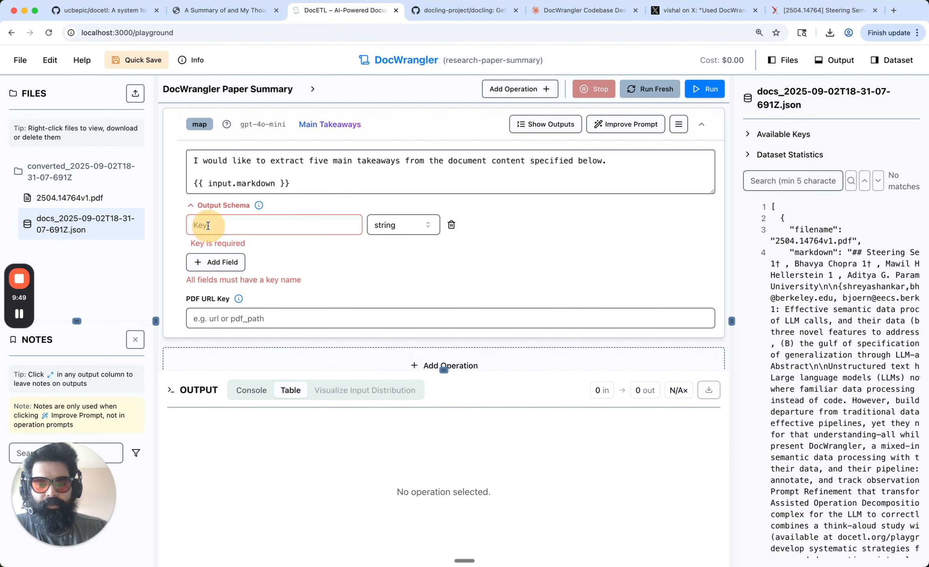
{"action": "left_click", "coordinate": [292, 224]}
{"action": "type", "text": "mai"}
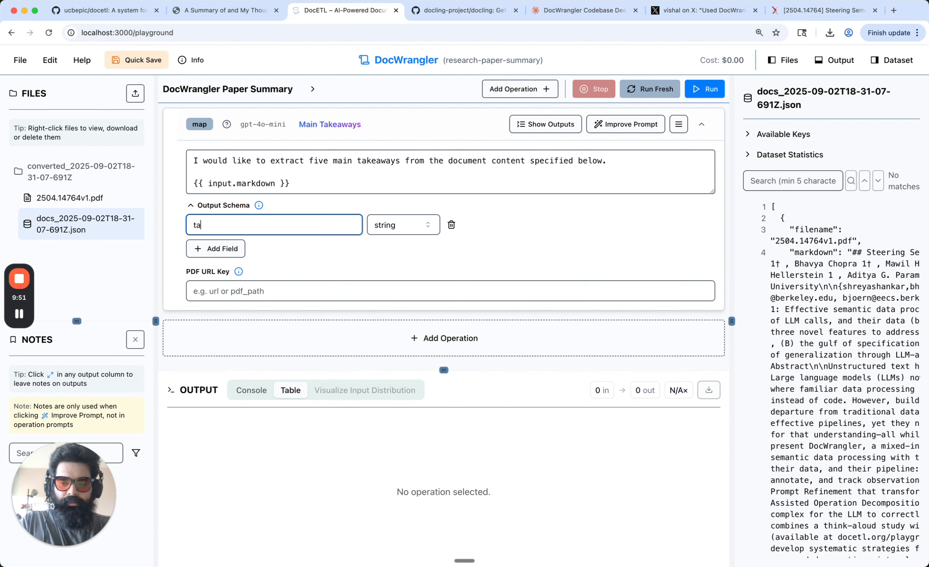
{"action": "key", "text": "BackSpace"}
{"action": "key", "text": "BackSpace"}
{"action": "key", "text": "BackSpace"}
{"action": "type", "text": "main_takeaways"}
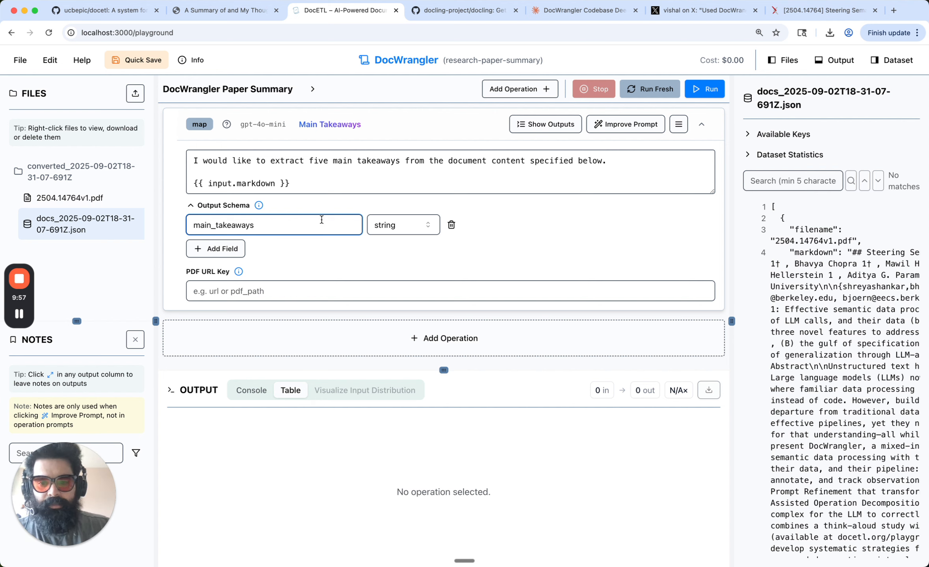
{"action": "left_click", "coordinate": [386, 225]}
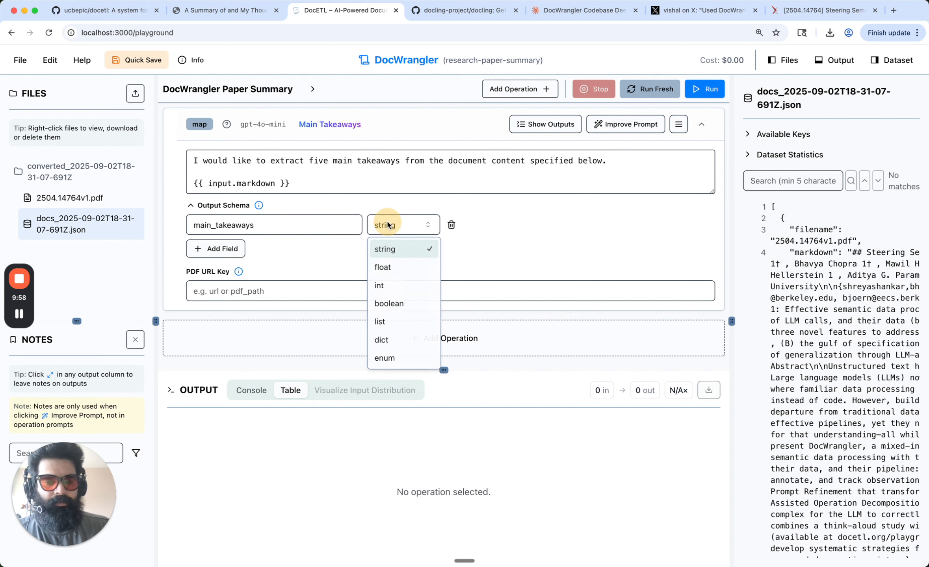
{"action": "left_click", "coordinate": [384, 321]}
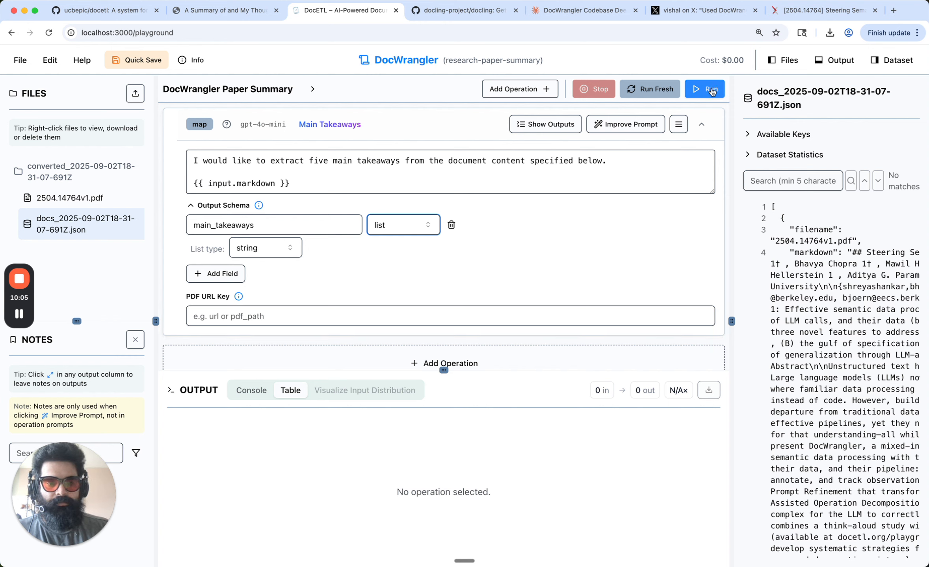
- Run the pipeline and enlarge the output area to give the results table more room
{"action": "left_click", "coordinate": [711, 90]}
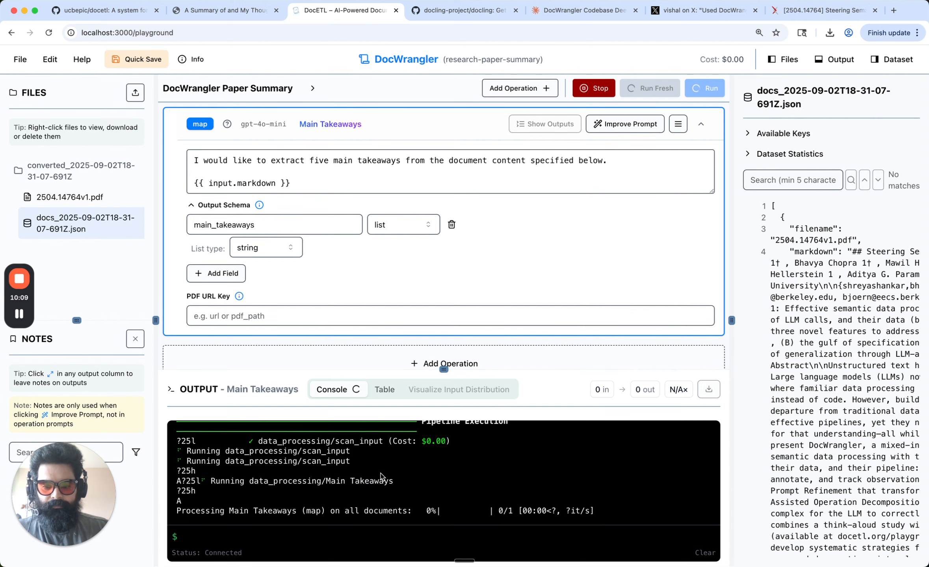
{"action": "mouse_move", "coordinate": [20, 315]}
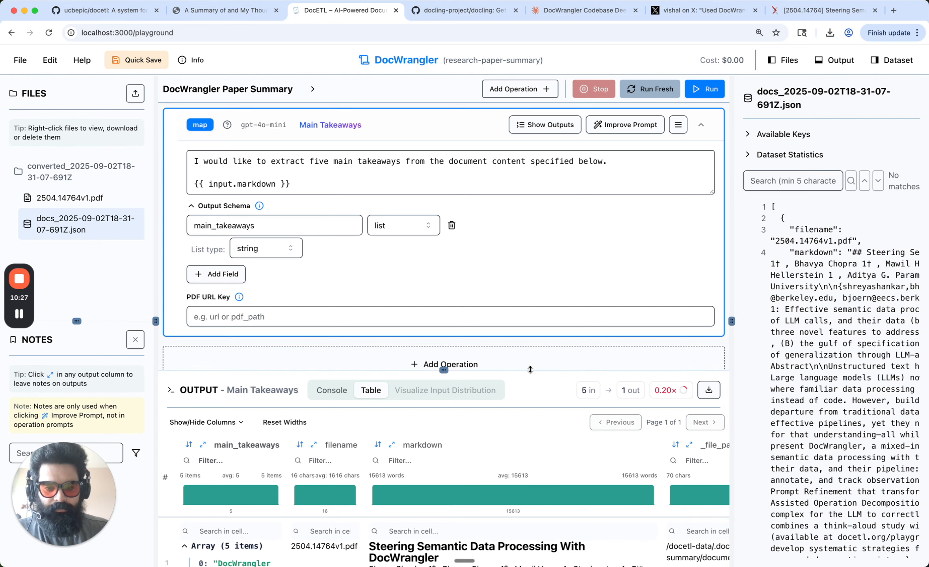
{"action": "left_click_drag", "start_coordinate": [533, 369], "coordinate": [533, 286]}
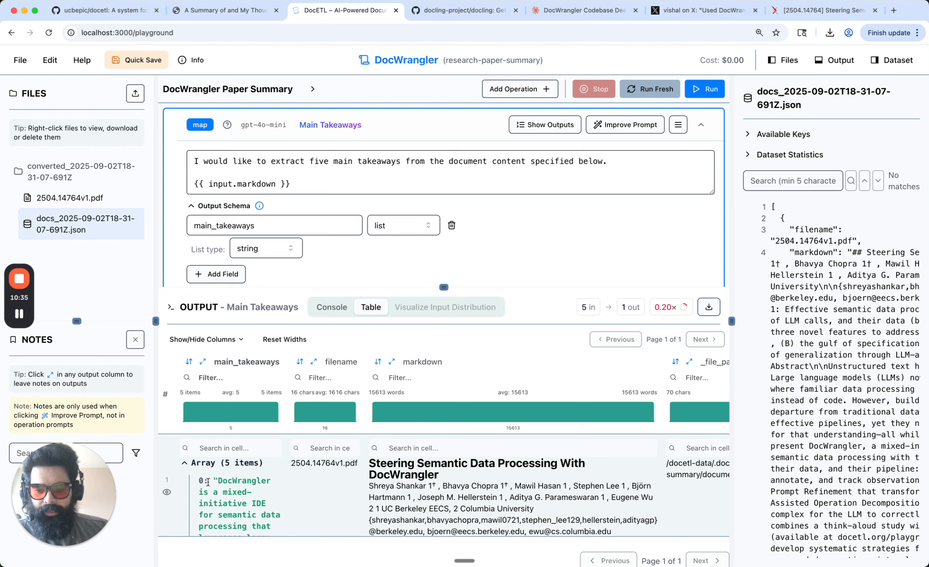
- In the expanded main_takeaways output, add a note that the takeaways are hard to validate and lack detail on the cognitive gulfs and usage patterns
{"action": "mouse_move", "coordinate": [189, 409]}
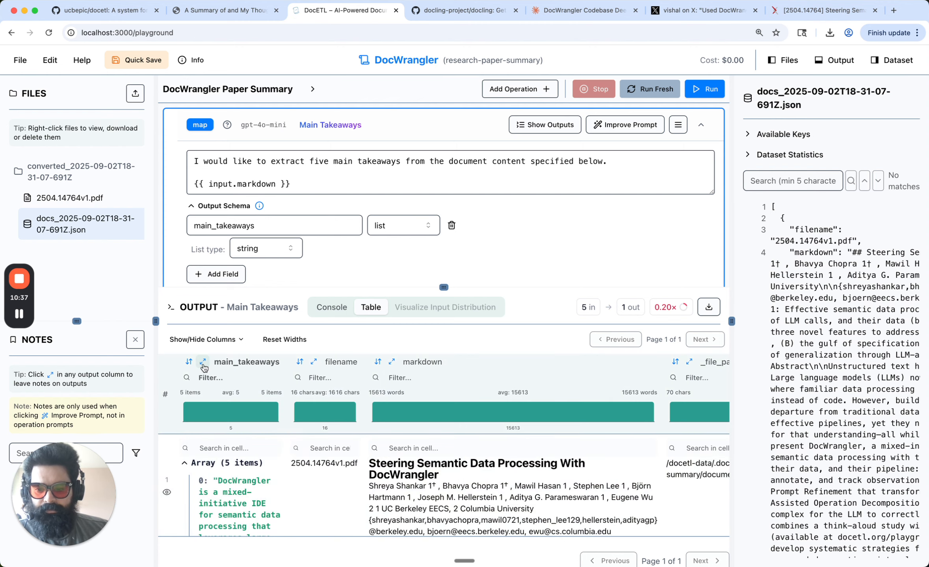
{"action": "left_click", "coordinate": [203, 362]}
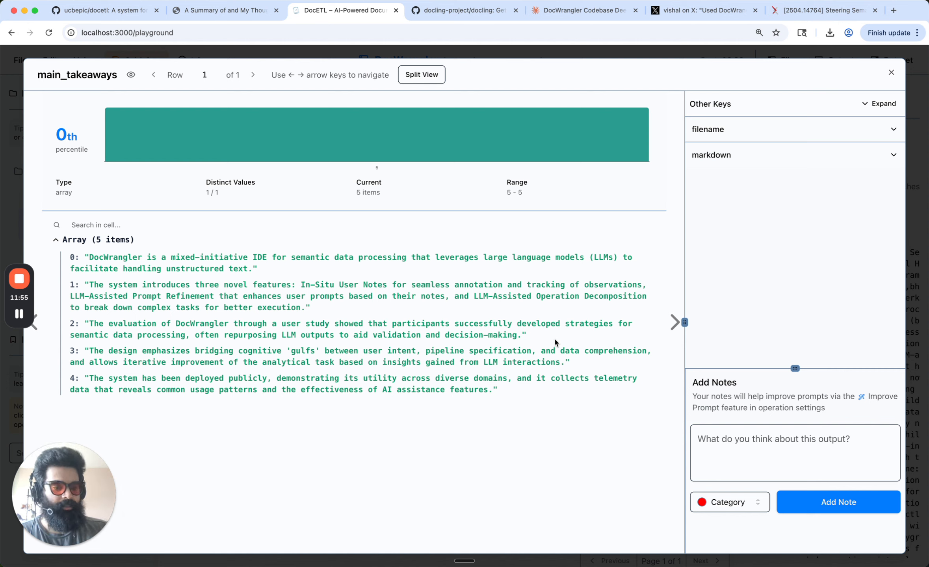
{"action": "left_click", "coordinate": [786, 437]}
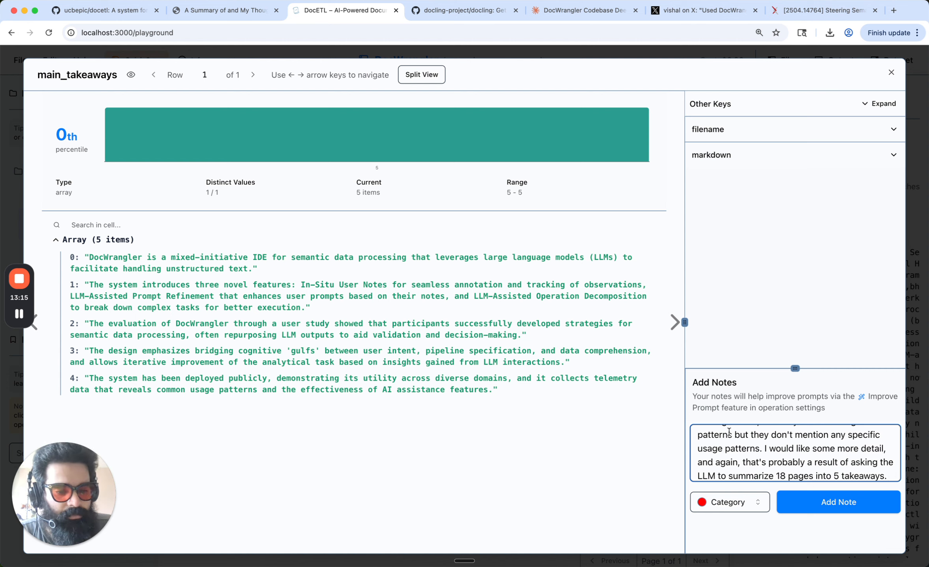
{"action": "scroll", "coordinate": [814, 441], "scroll_direction": "up", "scroll_amount": 10}
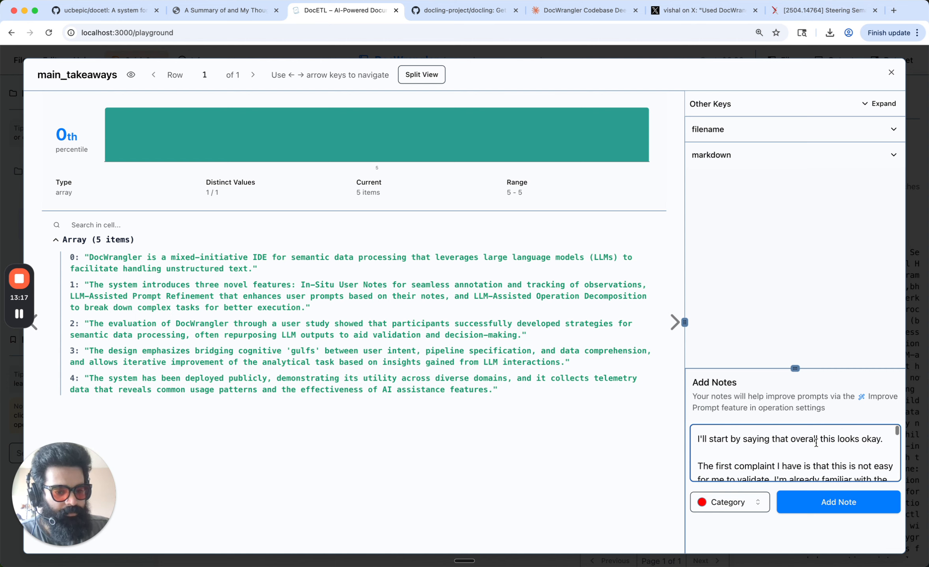
{"action": "scroll", "coordinate": [814, 445], "scroll_direction": "down", "scroll_amount": 10}
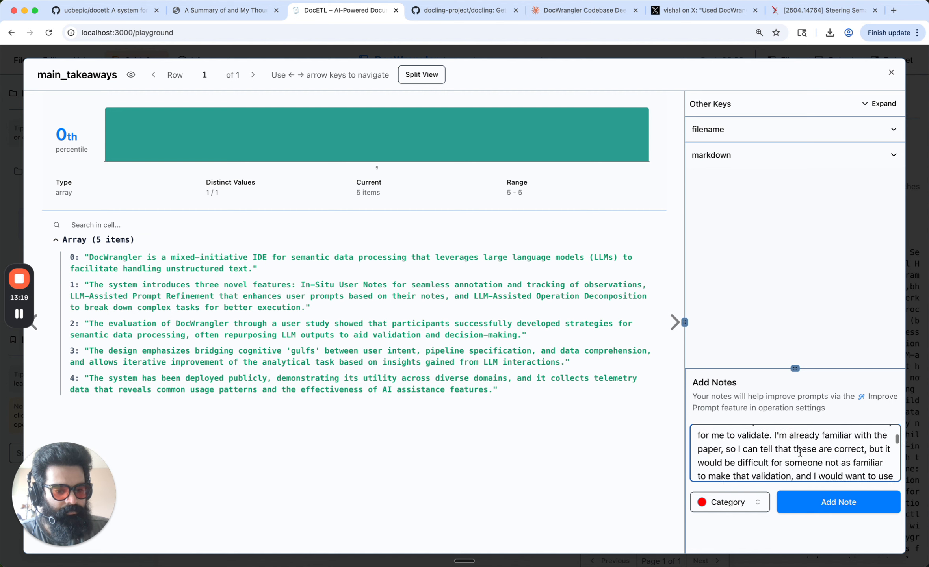
{"action": "scroll", "coordinate": [800, 452], "scroll_direction": "down", "scroll_amount": 3}
{"action": "left_click", "coordinate": [824, 502]}
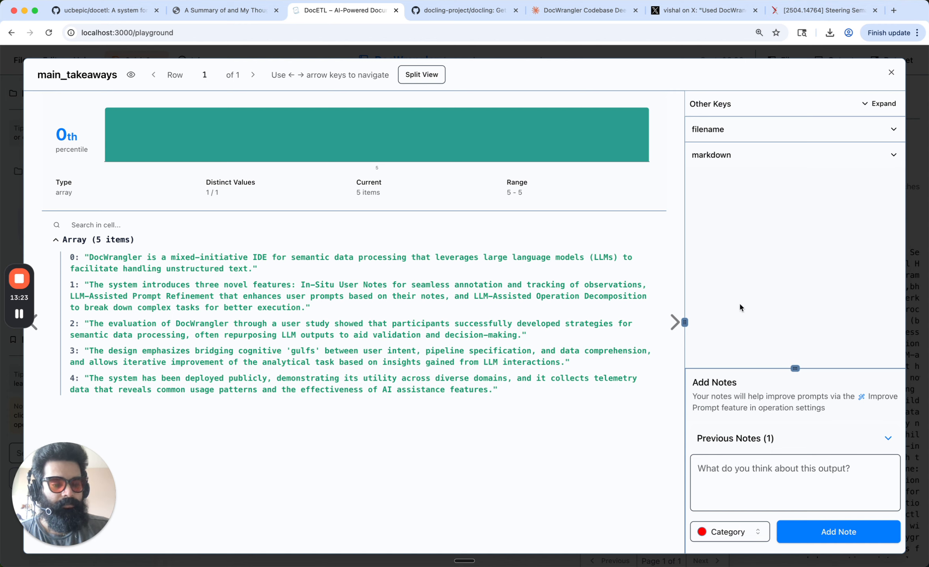
{"action": "left_click", "coordinate": [891, 74]}
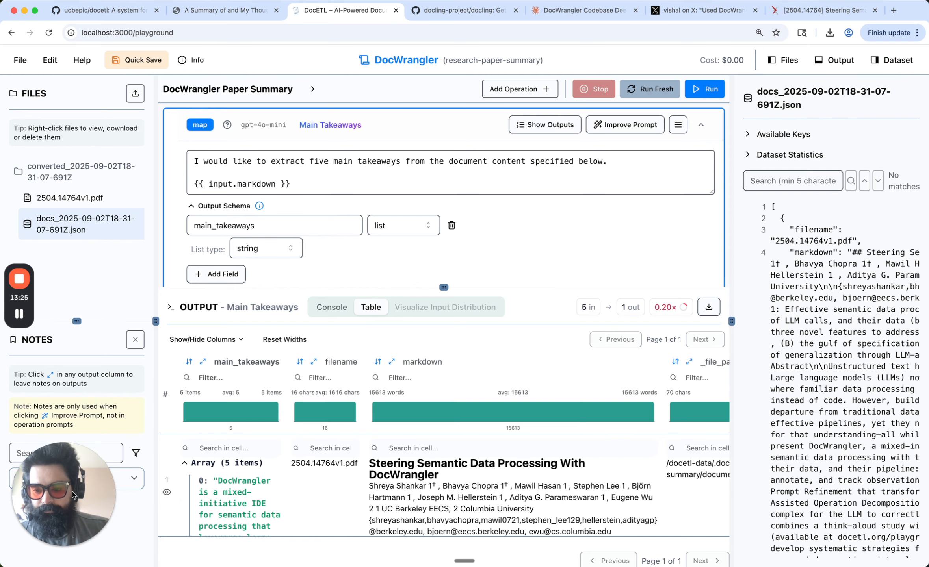
- Review the saved note's full text and row context in a widened notes area, then collapse the note and narrow the area
{"action": "left_click_drag", "start_coordinate": [94, 401], "coordinate": [101, 305]}
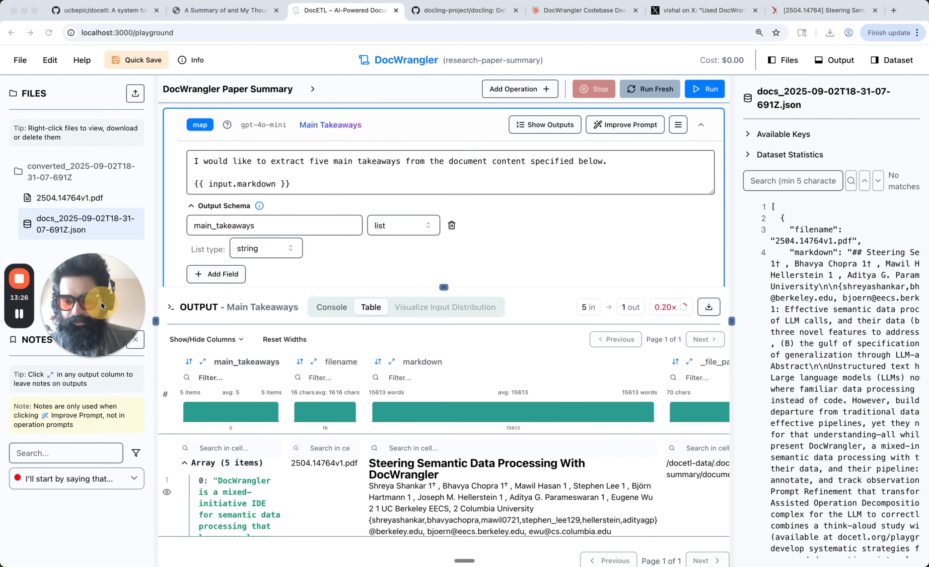
{"action": "left_click", "coordinate": [135, 481]}
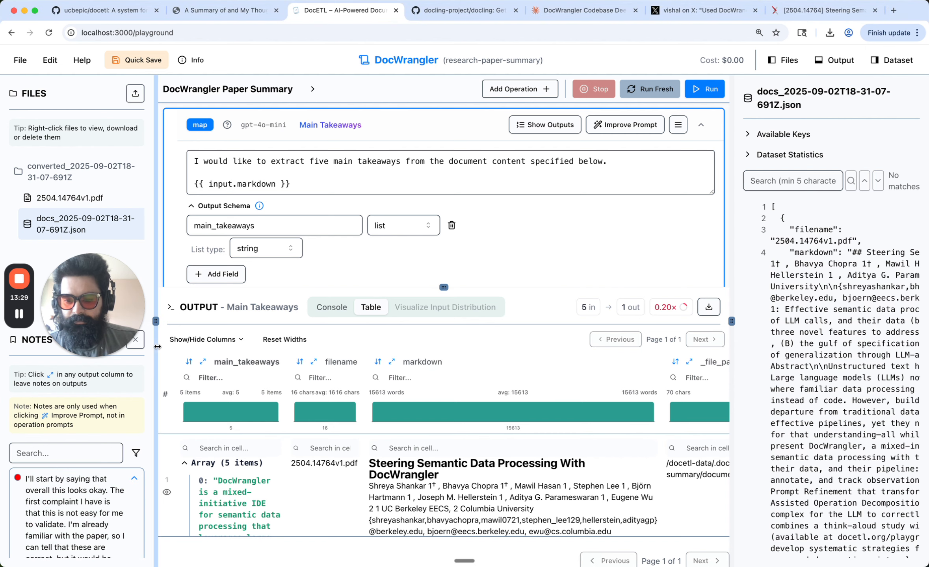
{"action": "left_click_drag", "start_coordinate": [158, 346], "coordinate": [307, 349]}
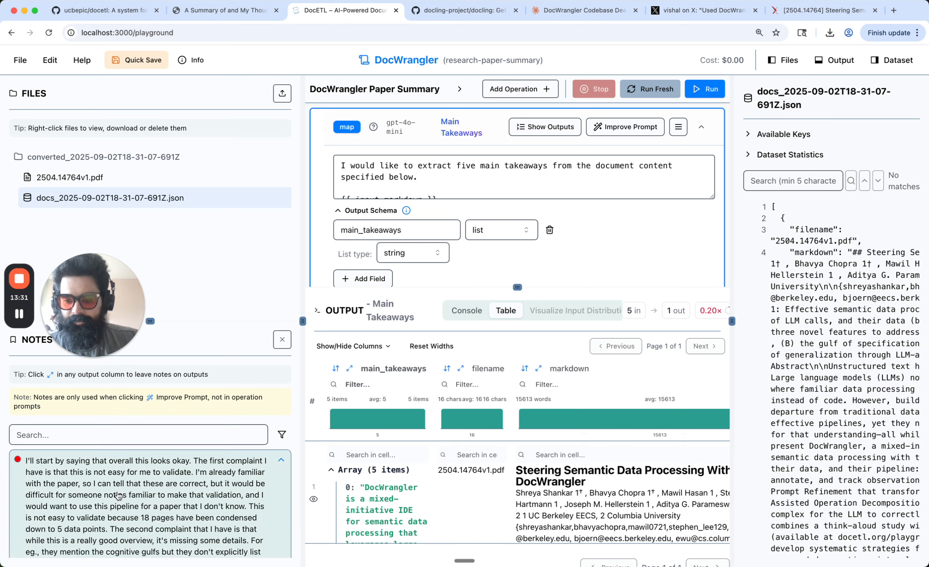
{"action": "scroll", "coordinate": [119, 497], "scroll_direction": "down", "scroll_amount": 2}
{"action": "scroll", "coordinate": [118, 497], "scroll_direction": "up", "scroll_amount": 2}
{"action": "scroll", "coordinate": [118, 496], "scroll_direction": "down", "scroll_amount": 4}
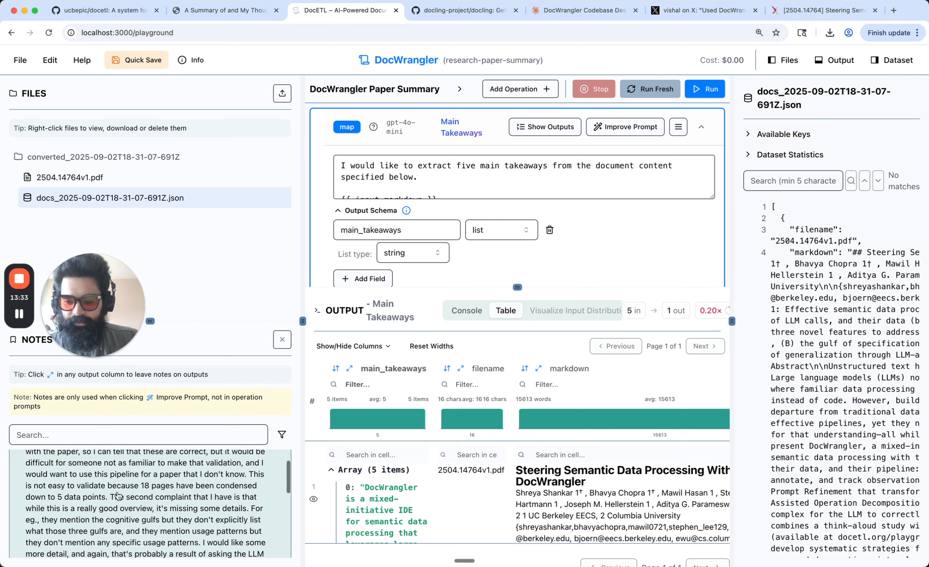
{"action": "scroll", "coordinate": [119, 497], "scroll_direction": "down", "scroll_amount": 8}
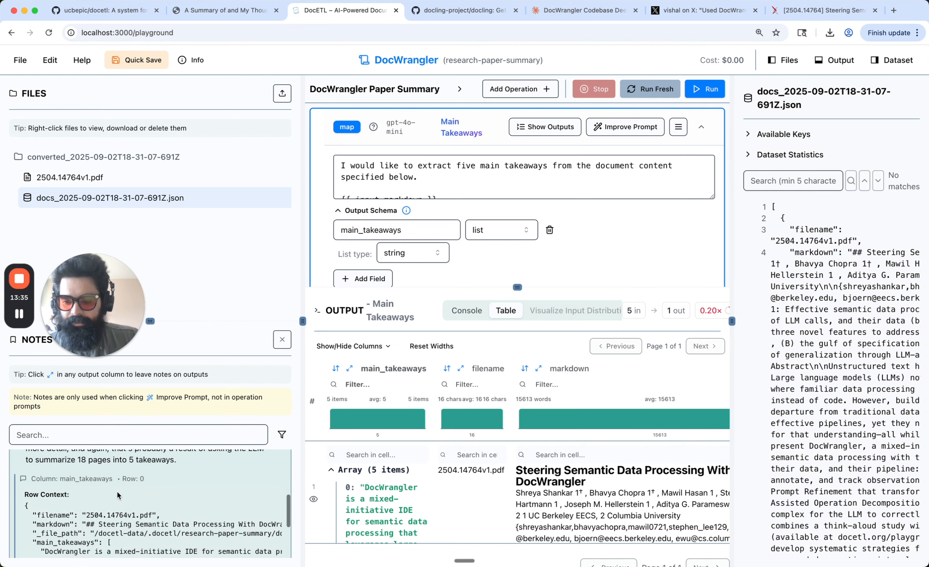
{"action": "scroll", "coordinate": [51, 484], "scroll_direction": "up", "scroll_amount": 1}
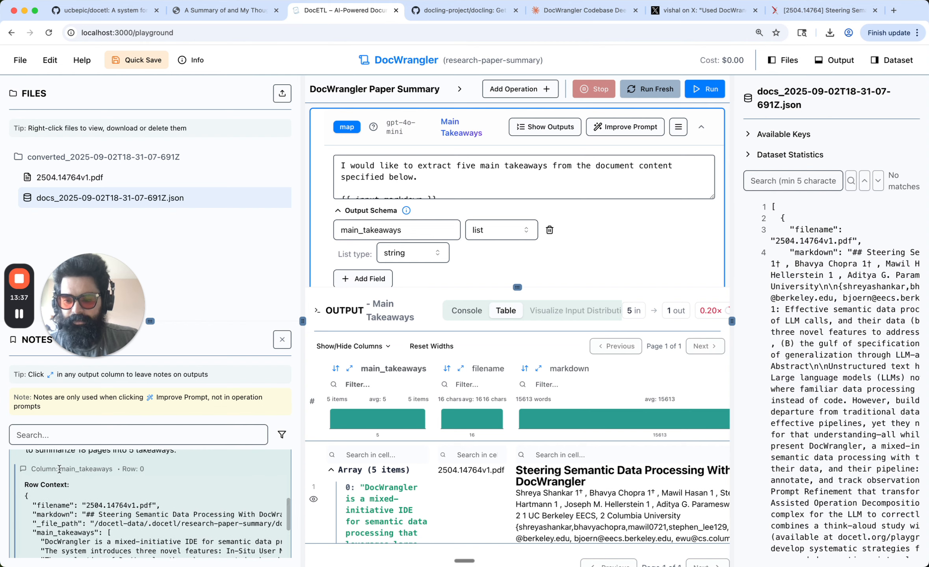
{"action": "scroll", "coordinate": [101, 468], "scroll_direction": "down", "scroll_amount": 4}
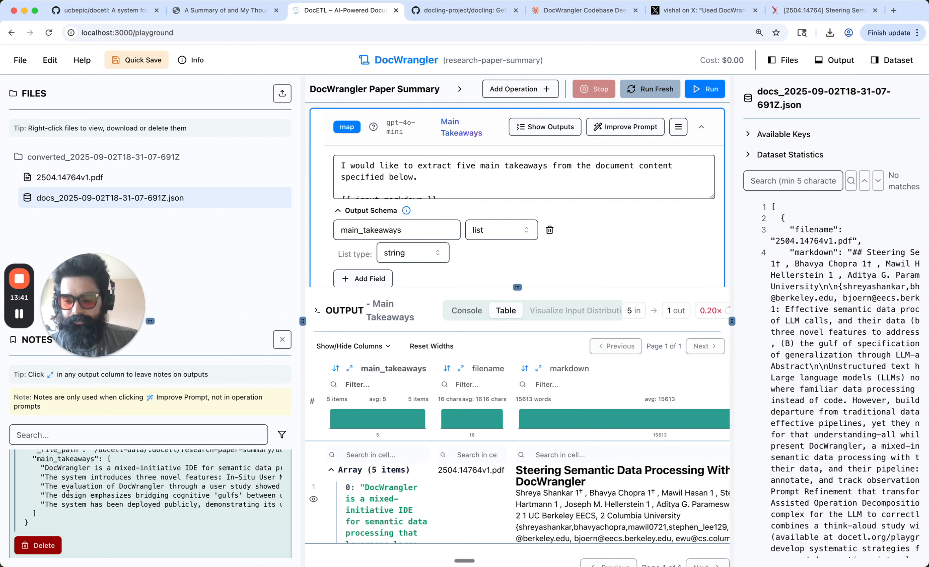
{"action": "scroll", "coordinate": [68, 468], "scroll_direction": "up", "scroll_amount": 1}
{"action": "scroll", "coordinate": [110, 480], "scroll_direction": "up", "scroll_amount": 1}
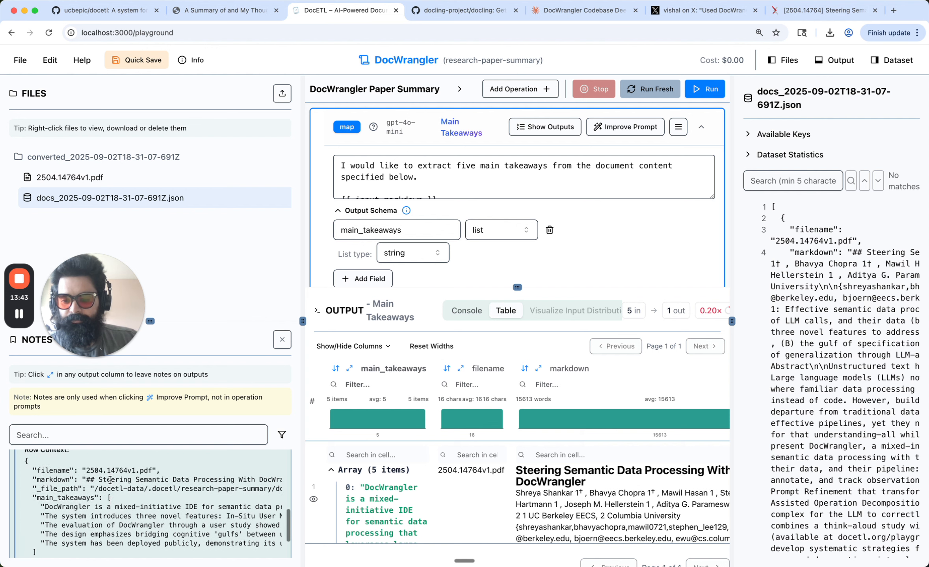
{"action": "scroll", "coordinate": [118, 483], "scroll_direction": "down", "scroll_amount": 2}
{"action": "scroll", "coordinate": [127, 484], "scroll_direction": "up", "scroll_amount": 10}
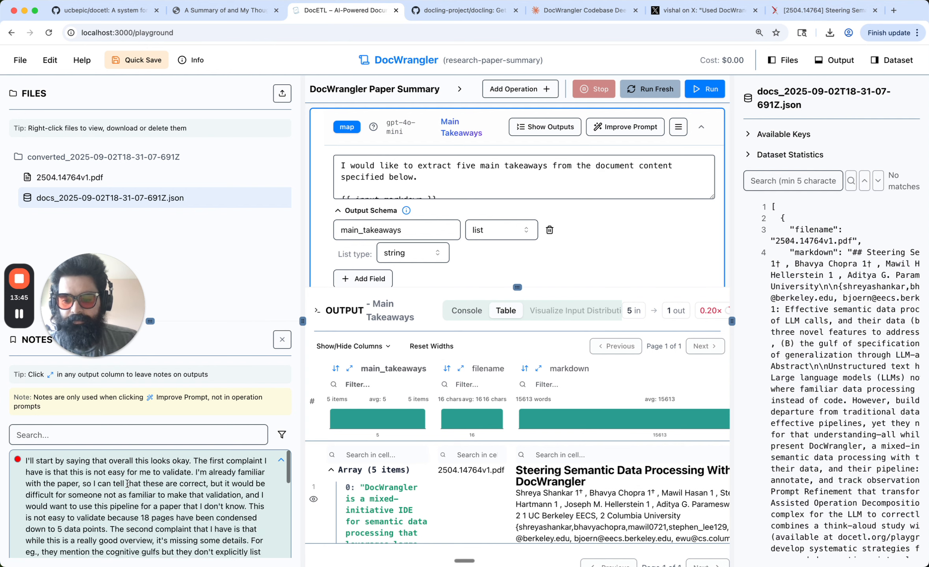
{"action": "left_click", "coordinate": [280, 457]}
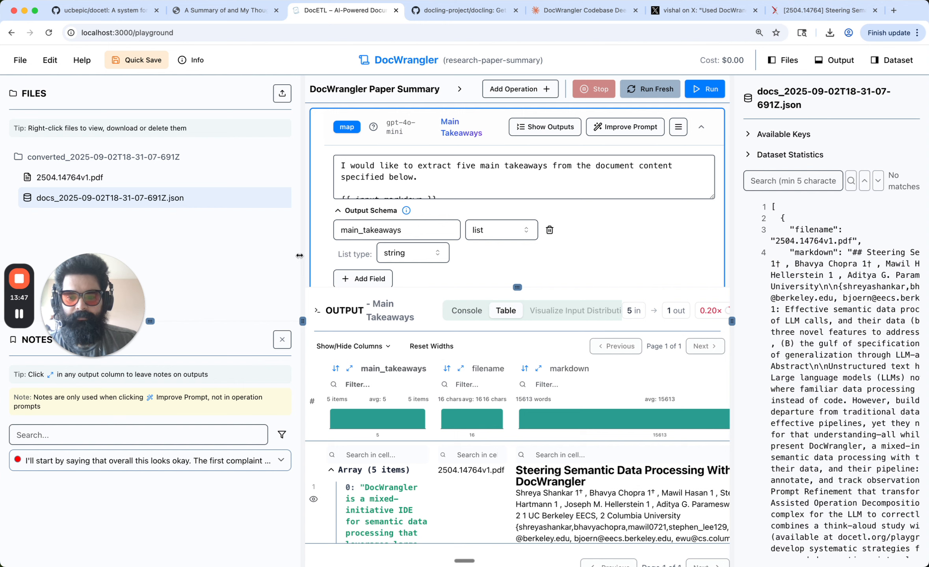
{"action": "left_click_drag", "start_coordinate": [303, 251], "coordinate": [219, 251]}
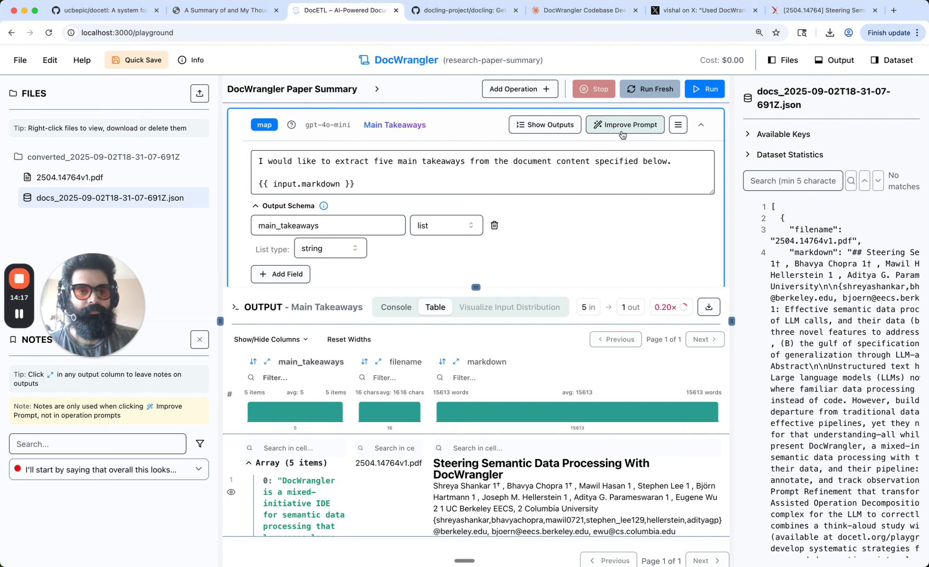
- Collapse the Main Takeaways operation and add a non-LLM Split operation to the pipeline
{"action": "left_click", "coordinate": [700, 124]}
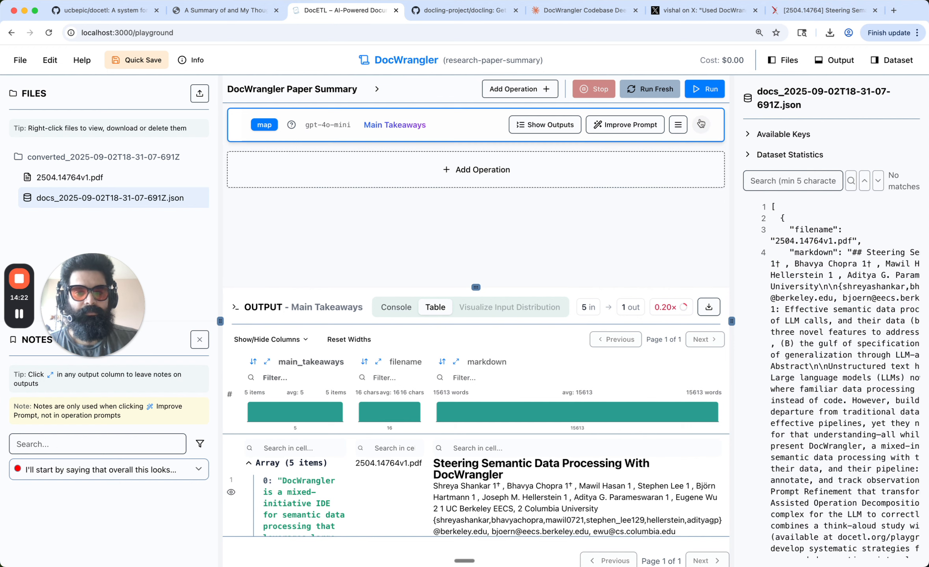
{"action": "left_click", "coordinate": [480, 179]}
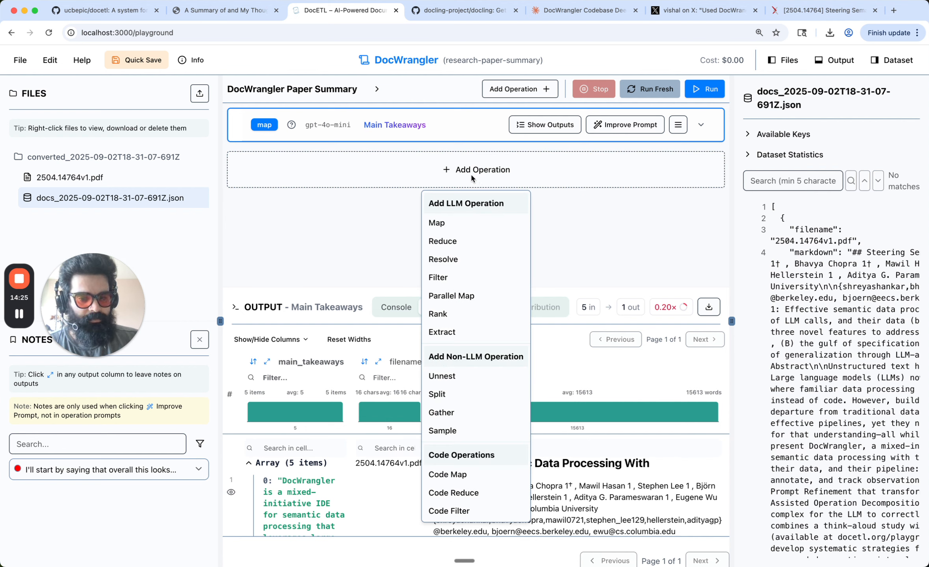
{"action": "left_click", "coordinate": [454, 130]}
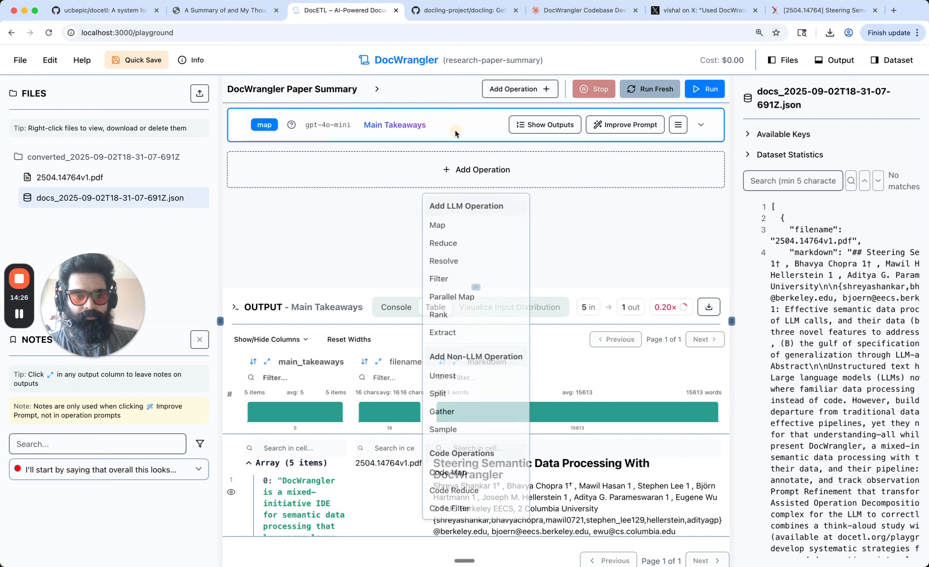
{"action": "left_click", "coordinate": [506, 179]}
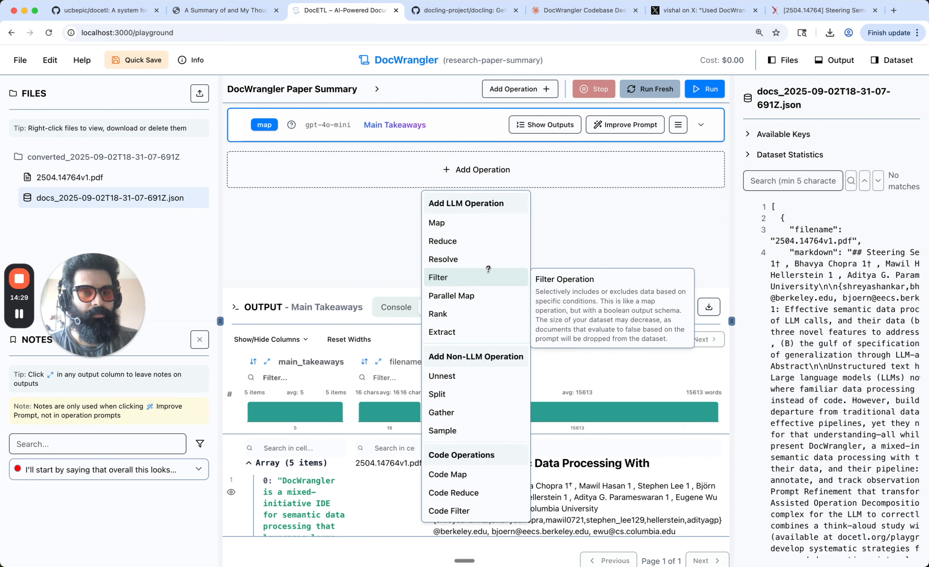
{"action": "left_click", "coordinate": [467, 395]}
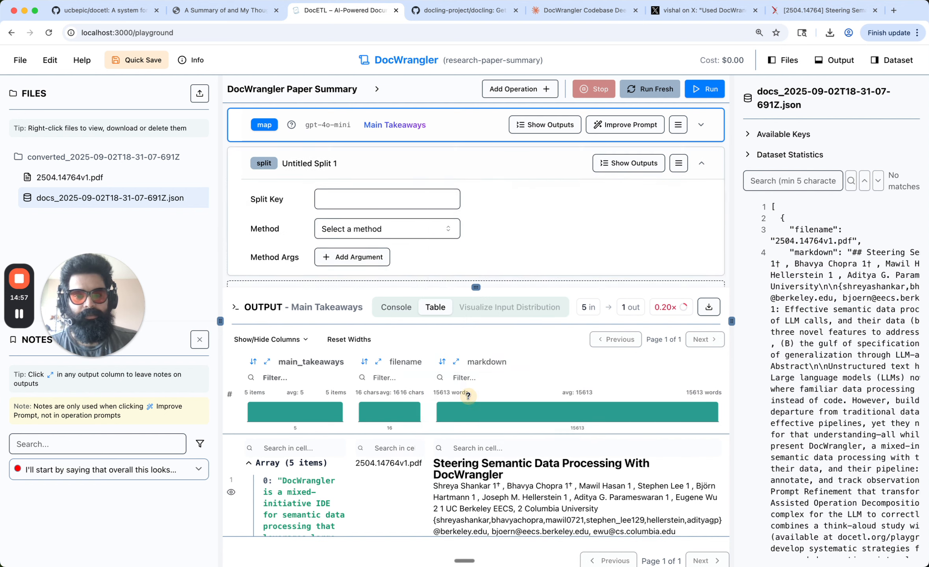
- Move the new Split operation above the Main Takeaways map operation
{"action": "scroll", "coordinate": [500, 195], "scroll_direction": "up", "scroll_amount": 1}
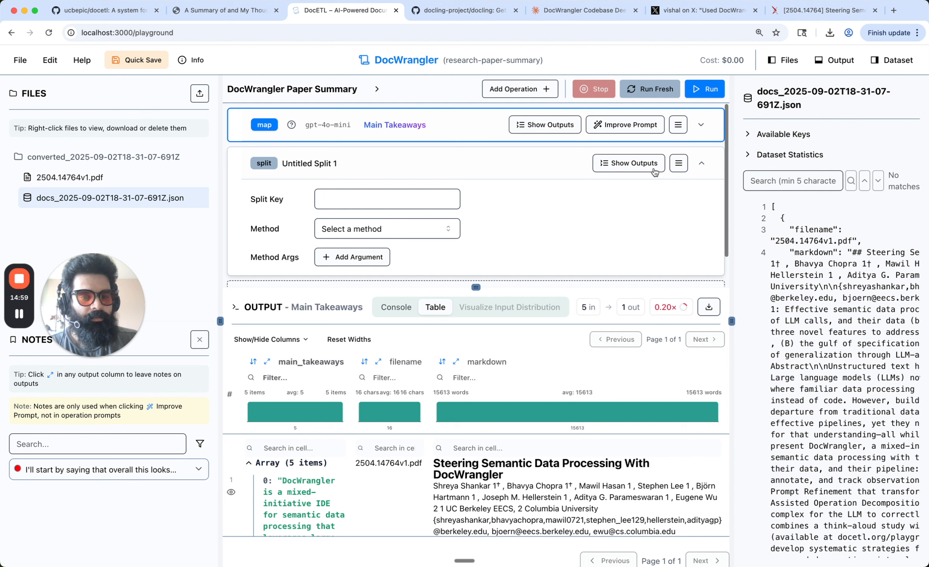
{"action": "left_click", "coordinate": [678, 163]}
{"action": "left_click", "coordinate": [656, 187]}
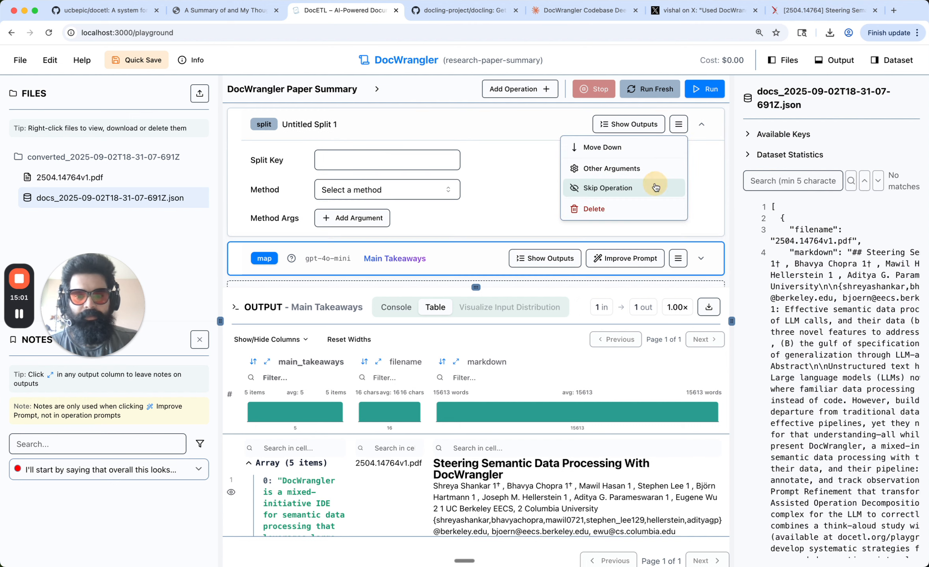
- Rename the new Split operation as "Split by Markdown Heading"
{"action": "left_click", "coordinate": [311, 125]}
{"action": "left_click_drag", "start_coordinate": [354, 122], "coordinate": [261, 124]}
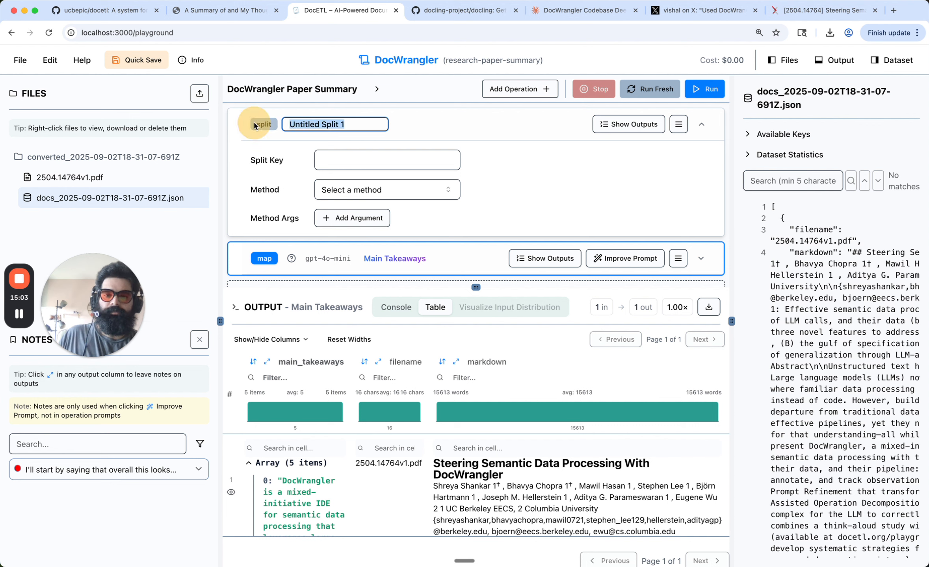
{"action": "type", "text": "Split by Ma"}
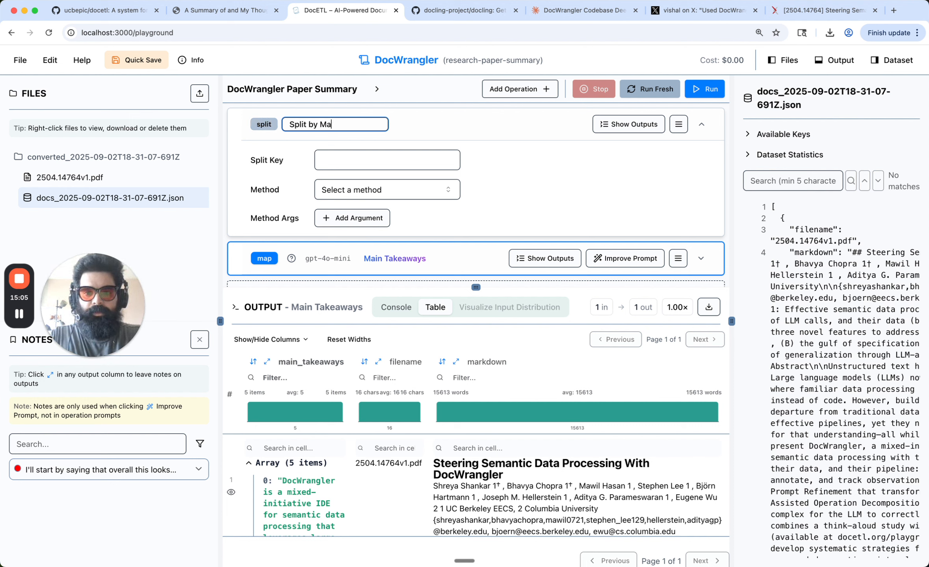
{"action": "type", "text": "rkdown Heading"}
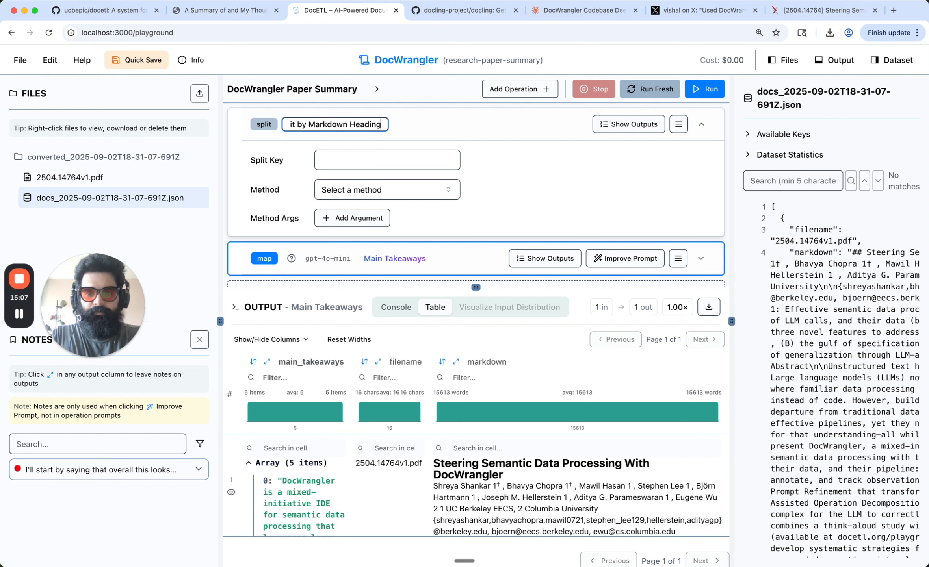
{"action": "key", "text": "Return"}
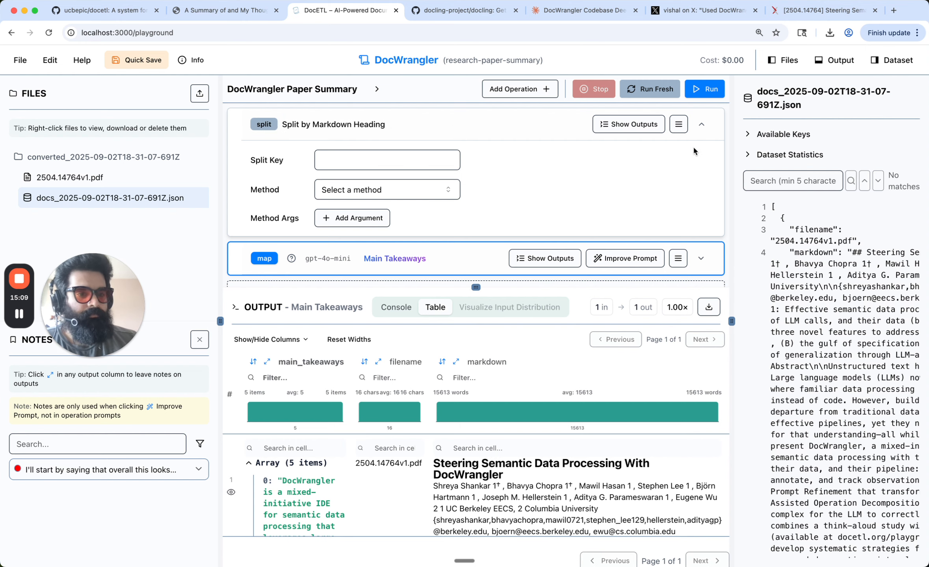
- Widen the dataset view and examine how section headings such as Abstract, CCS Concepts and 1 Introduction are marked in the paper's markdown
{"action": "left_click_drag", "start_coordinate": [731, 149], "coordinate": [441, 153]}
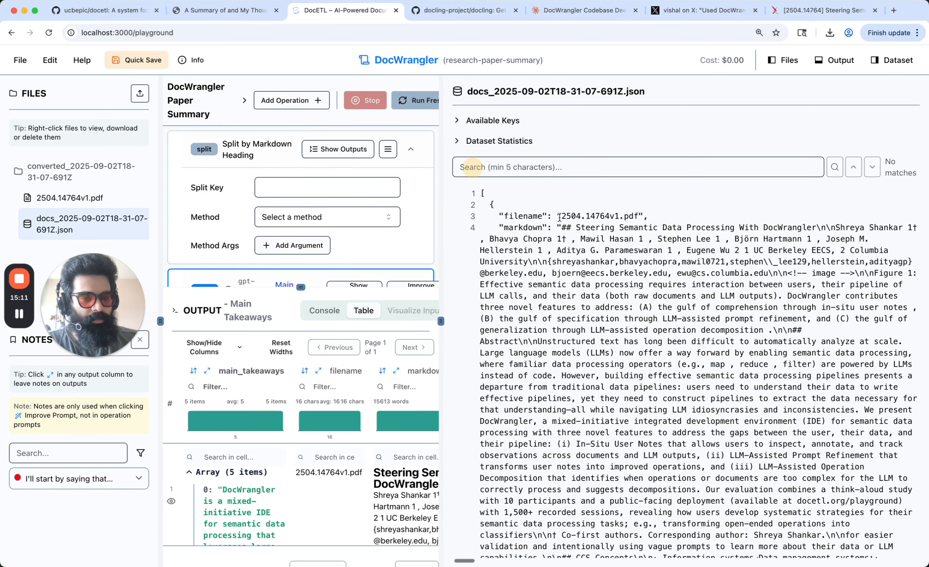
{"action": "left_click_drag", "start_coordinate": [561, 228], "coordinate": [600, 228]}
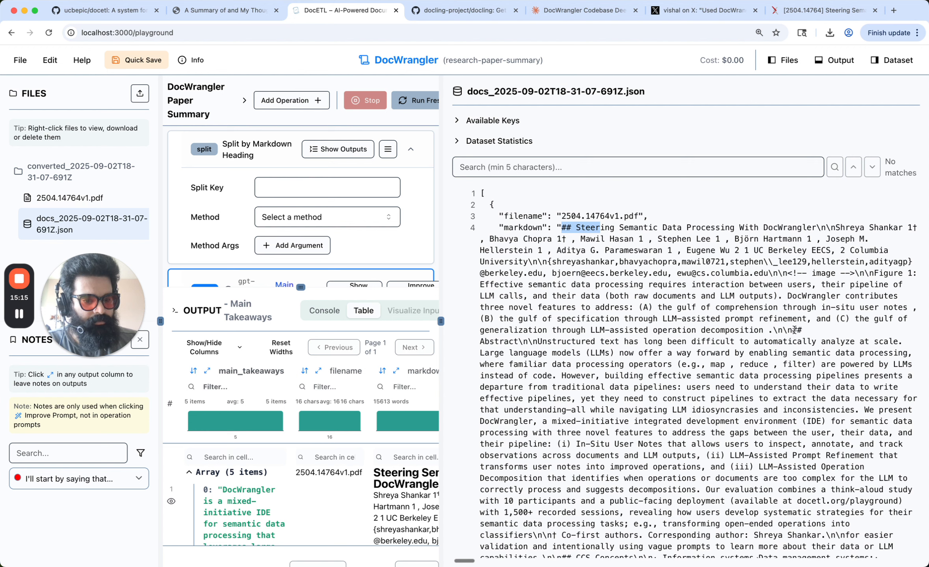
{"action": "left_click_drag", "start_coordinate": [793, 330], "coordinate": [518, 342]}
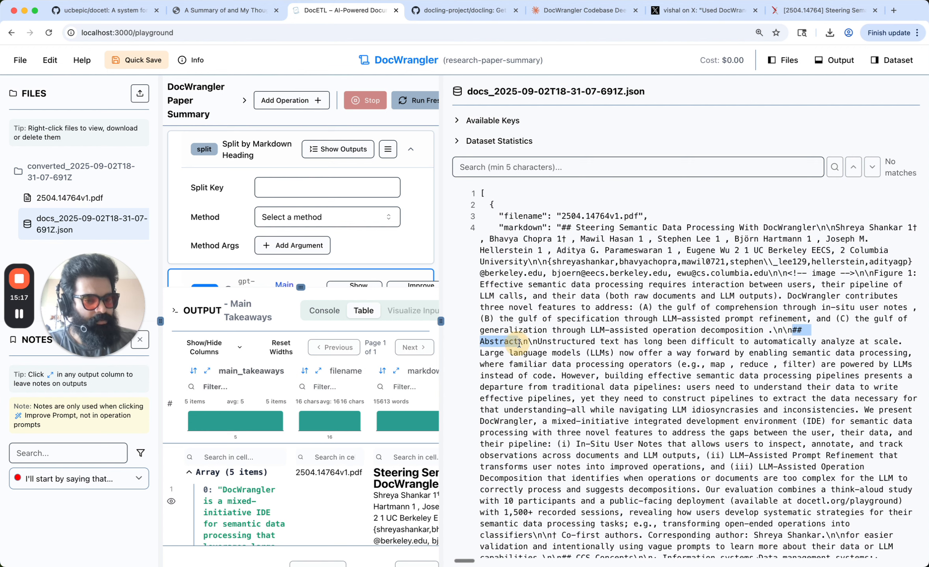
{"action": "scroll", "coordinate": [683, 338], "scroll_direction": "down", "scroll_amount": 2}
{"action": "scroll", "coordinate": [683, 337], "scroll_direction": "down", "scroll_amount": 2}
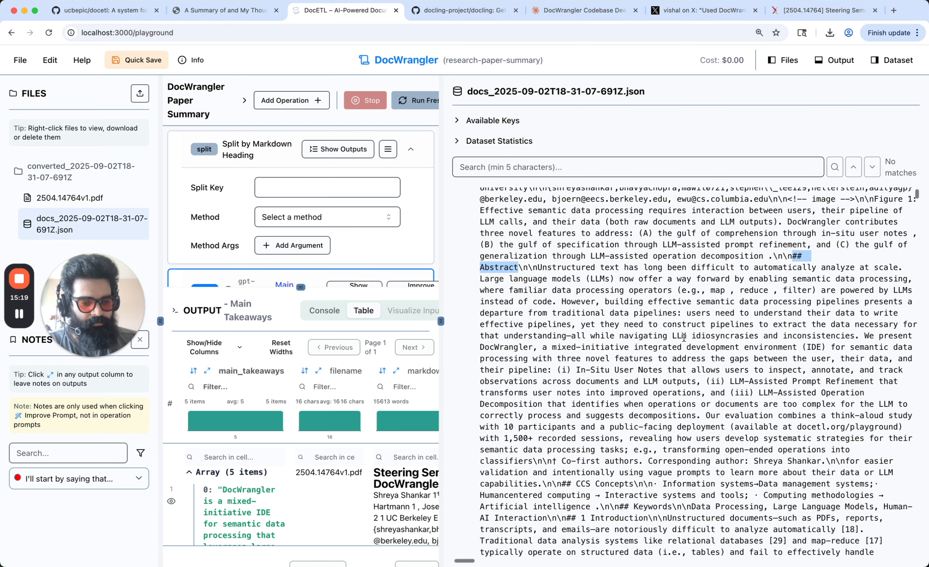
{"action": "left_click", "coordinate": [563, 485]}
{"action": "left_click_drag", "start_coordinate": [563, 485], "coordinate": [648, 485]}
{"action": "scroll", "coordinate": [650, 488], "scroll_direction": "down", "scroll_amount": 6}
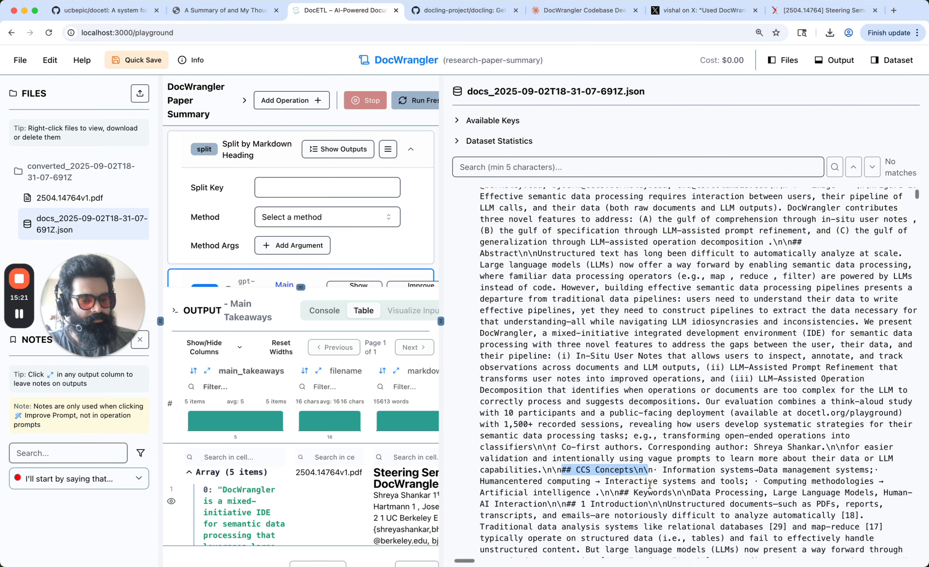
{"action": "left_click_drag", "start_coordinate": [565, 399], "coordinate": [647, 398]}
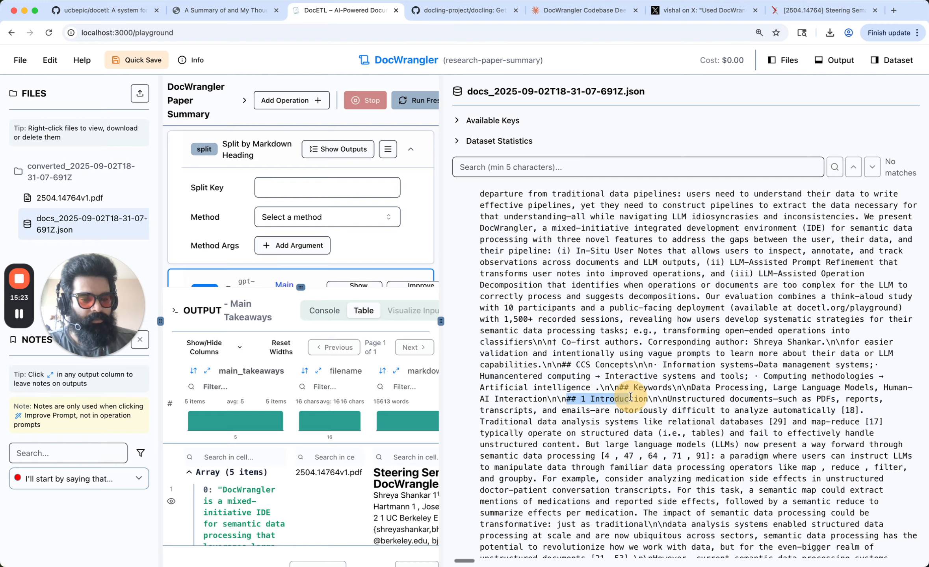
{"action": "scroll", "coordinate": [630, 396], "scroll_direction": "down", "scroll_amount": 18}
{"action": "scroll", "coordinate": [630, 396], "scroll_direction": "down", "scroll_amount": 15}
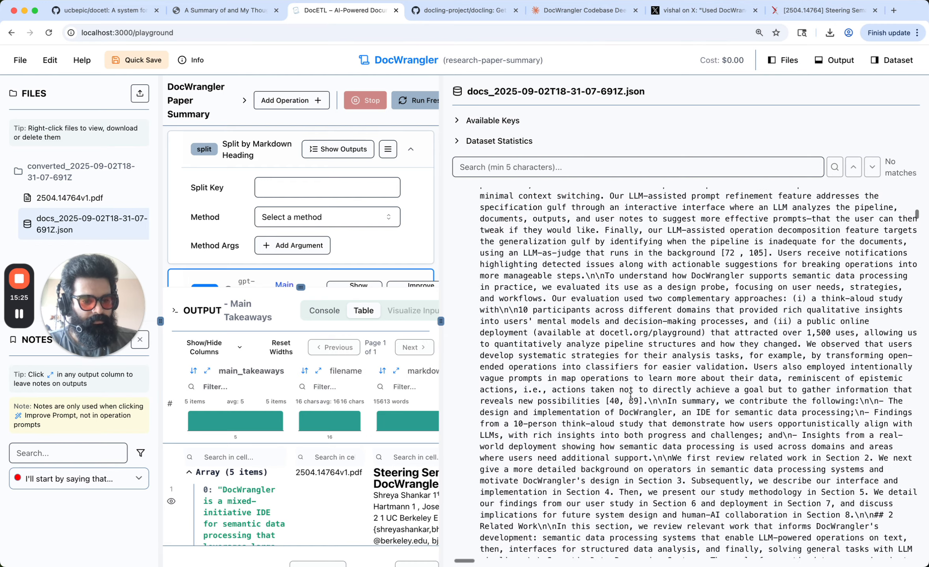
{"action": "scroll", "coordinate": [630, 396], "scroll_direction": "down", "scroll_amount": 10}
{"action": "scroll", "coordinate": [630, 397], "scroll_direction": "down", "scroll_amount": 11}
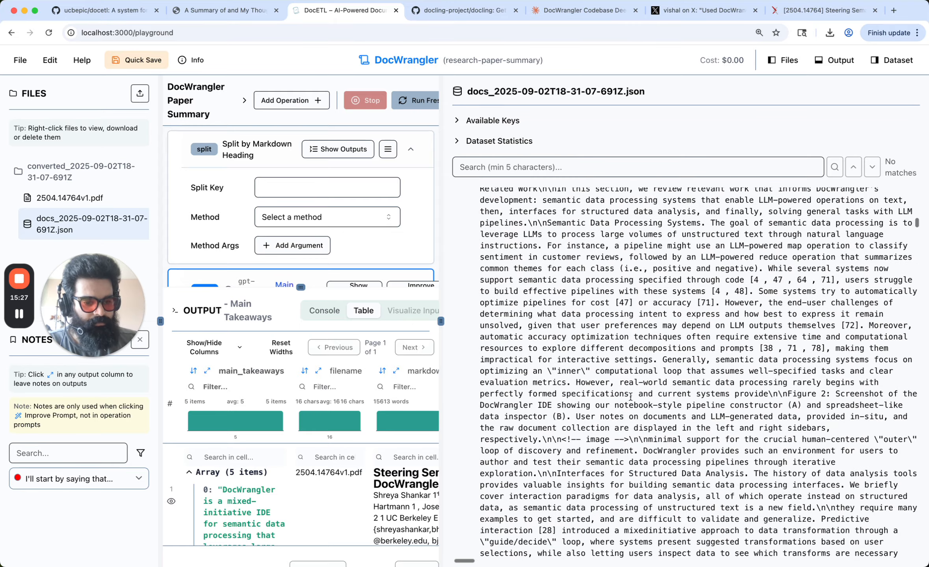
{"action": "scroll", "coordinate": [631, 397], "scroll_direction": "down", "scroll_amount": 9}
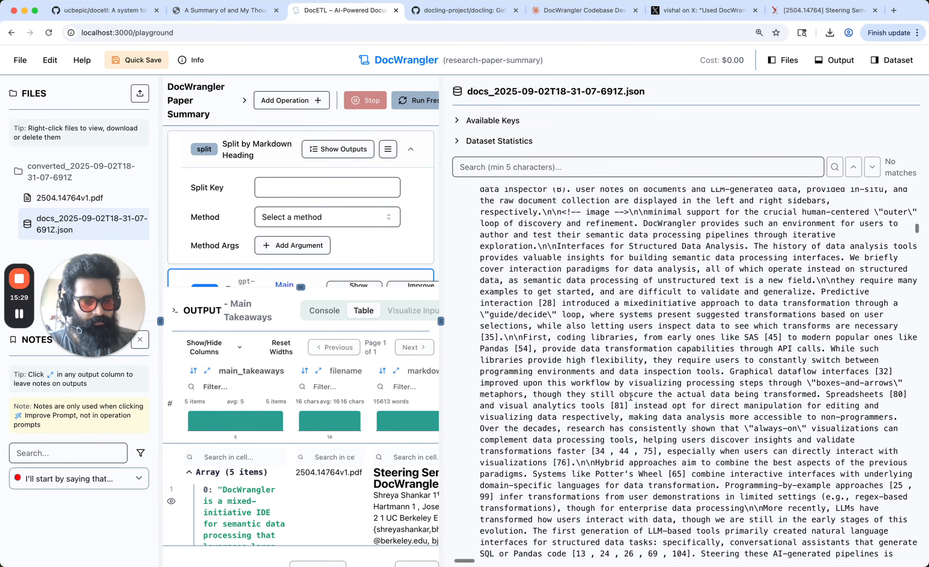
- Search the dataset for the heading marker "##", then clear the search term
{"action": "left_click", "coordinate": [533, 173]}
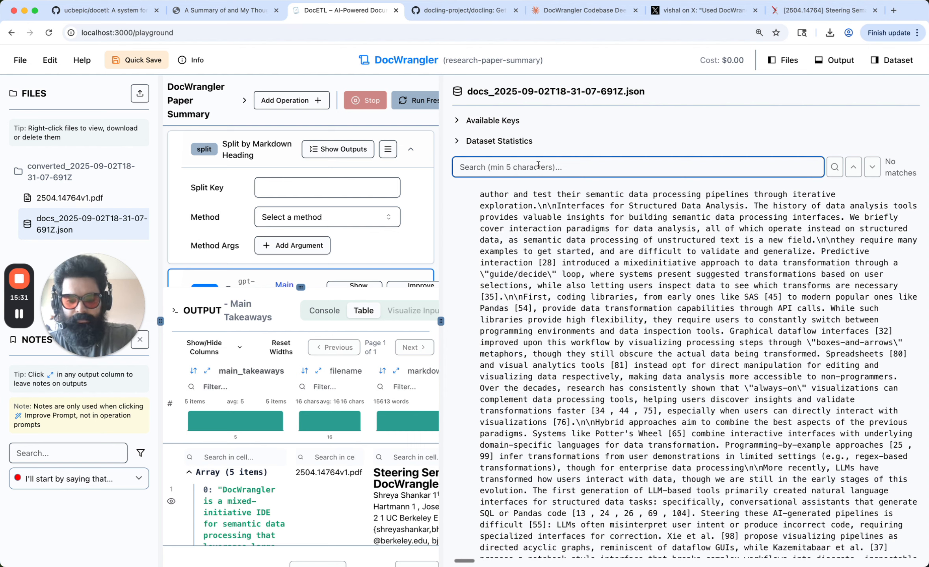
{"action": "type", "text": "##"}
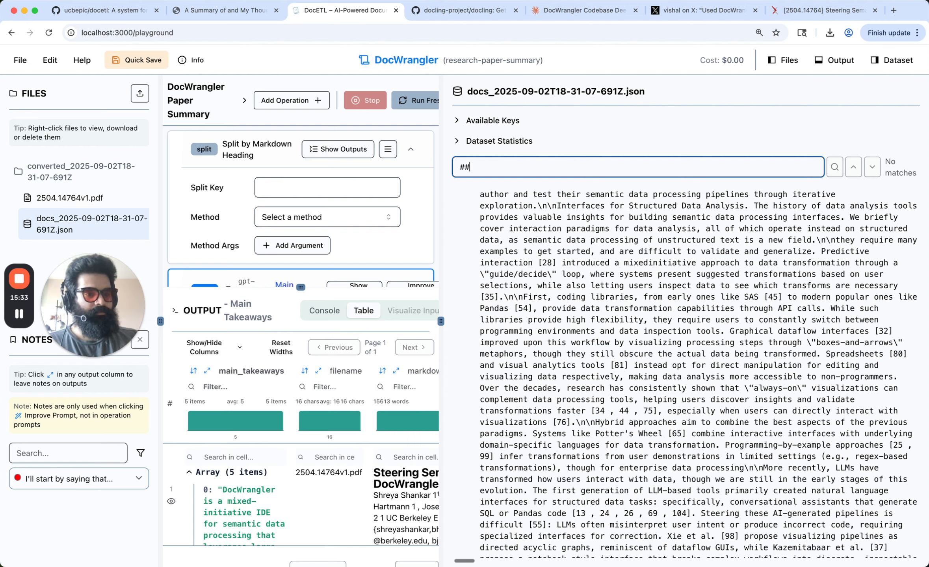
{"action": "left_click", "coordinate": [835, 170]}
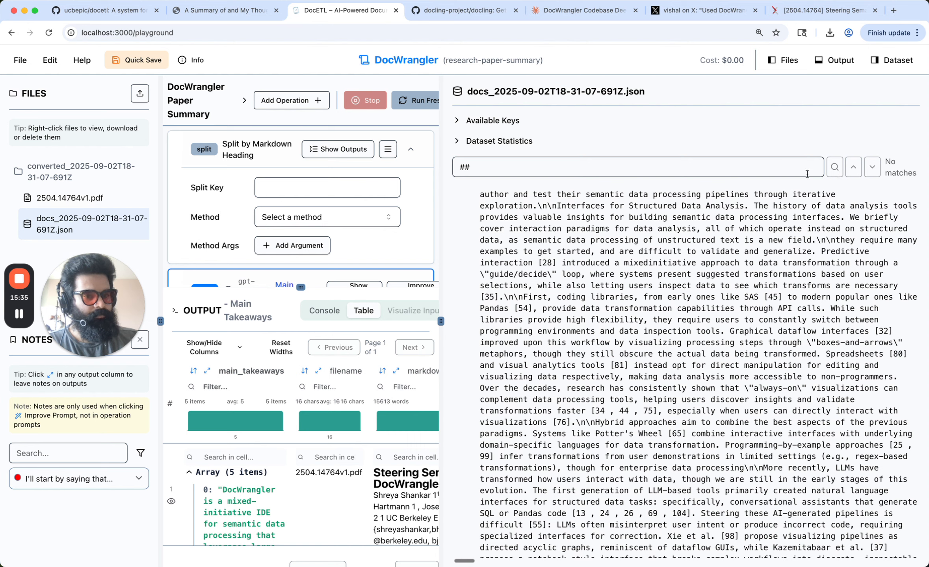
{"action": "left_click", "coordinate": [767, 176]}
{"action": "left_click", "coordinate": [764, 171]}
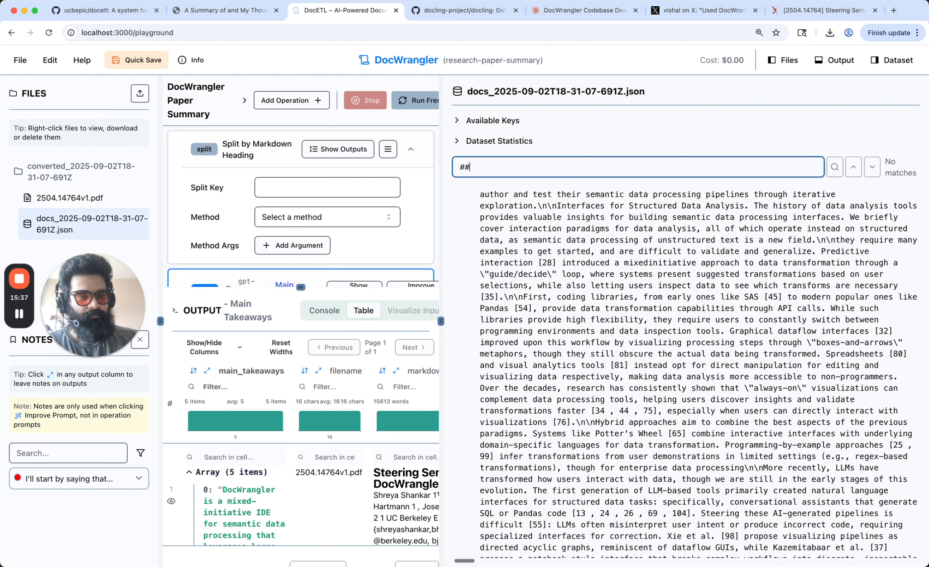
{"action": "left_click", "coordinate": [871, 165]}
{"action": "left_click", "coordinate": [751, 172]}
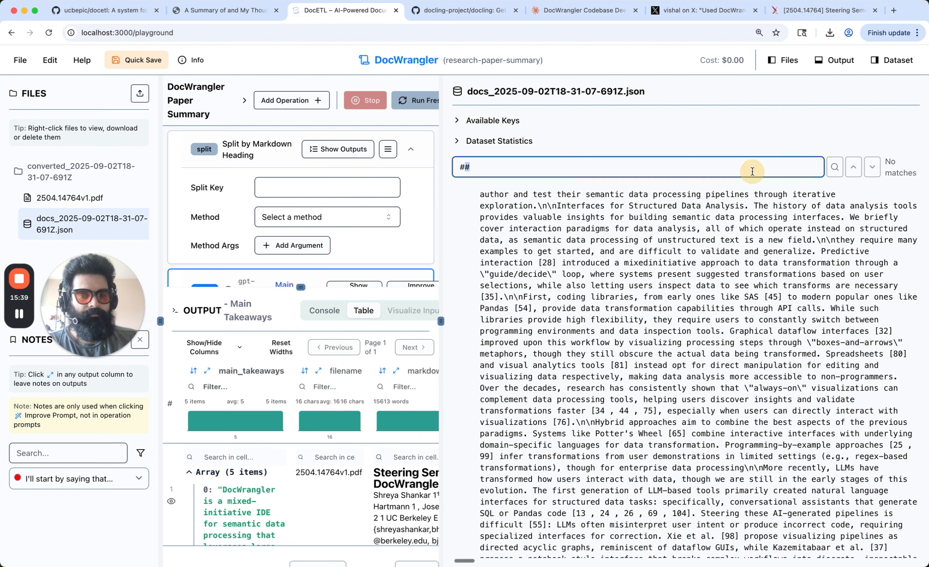
{"action": "key", "text": "BackSpace"}
{"action": "key", "text": "BackSpace"}
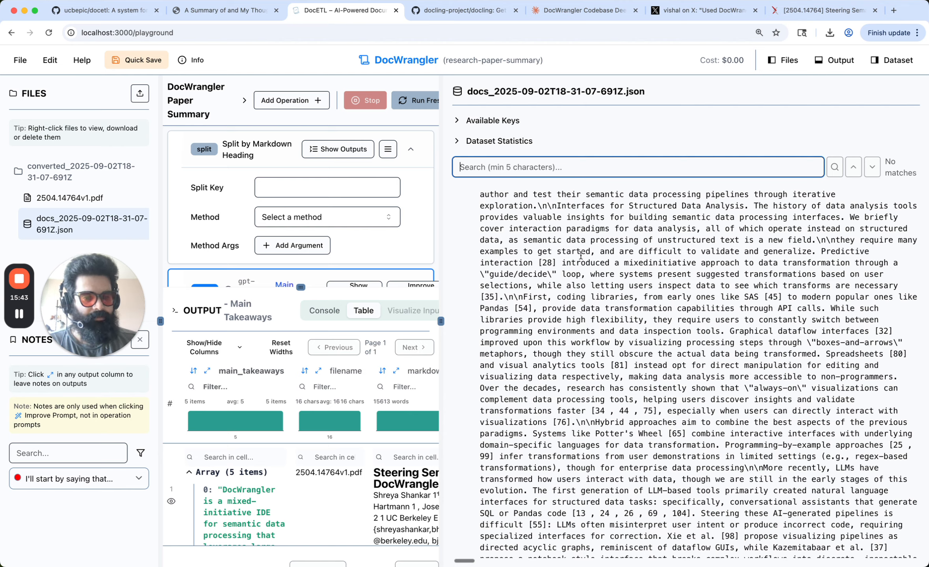
- Examine the heading marker before section 3 DocWrangler Design in the markdown, and briefly check the dataset statistics
{"action": "scroll", "coordinate": [558, 309], "scroll_direction": "down", "scroll_amount": 5}
{"action": "scroll", "coordinate": [558, 313], "scroll_direction": "down", "scroll_amount": 5}
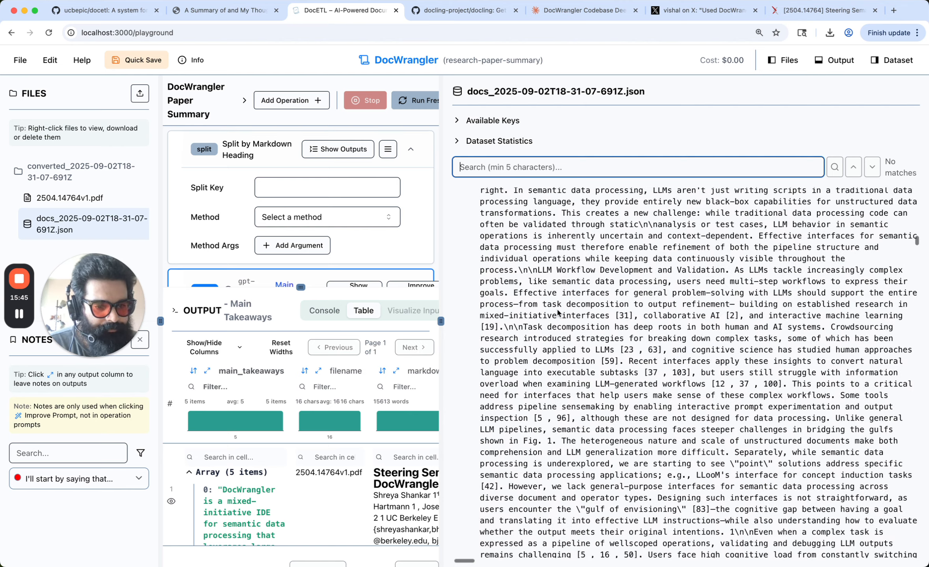
{"action": "scroll", "coordinate": [558, 314], "scroll_direction": "down", "scroll_amount": 3}
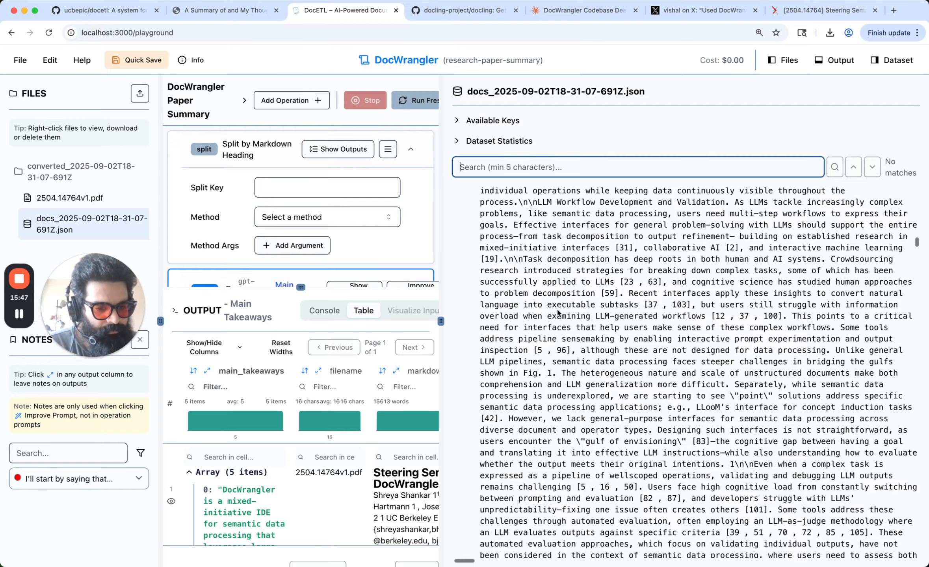
{"action": "scroll", "coordinate": [557, 313], "scroll_direction": "down", "scroll_amount": 8}
{"action": "scroll", "coordinate": [557, 310], "scroll_direction": "down", "scroll_amount": 4}
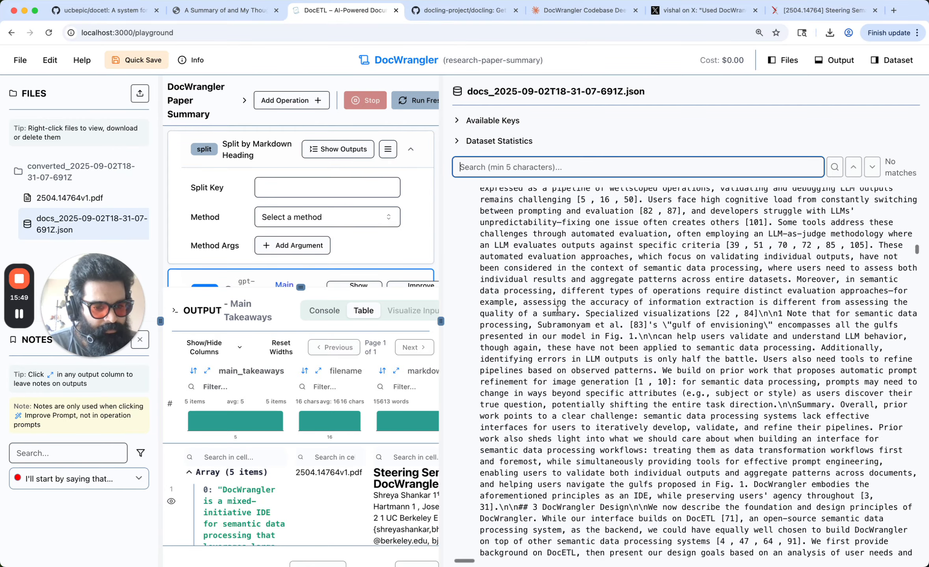
{"action": "scroll", "coordinate": [557, 310], "scroll_direction": "down", "scroll_amount": 5}
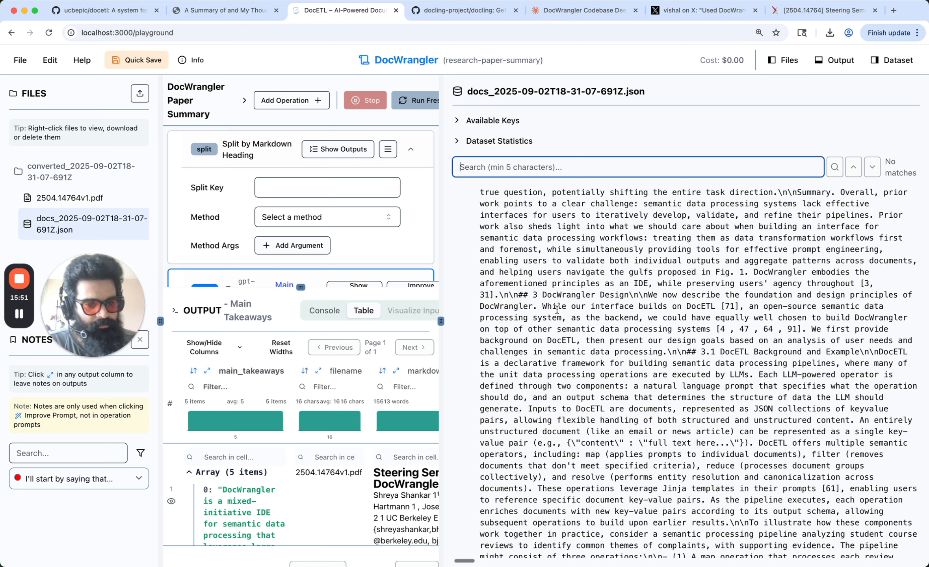
{"action": "left_click_drag", "start_coordinate": [519, 295], "coordinate": [637, 295]}
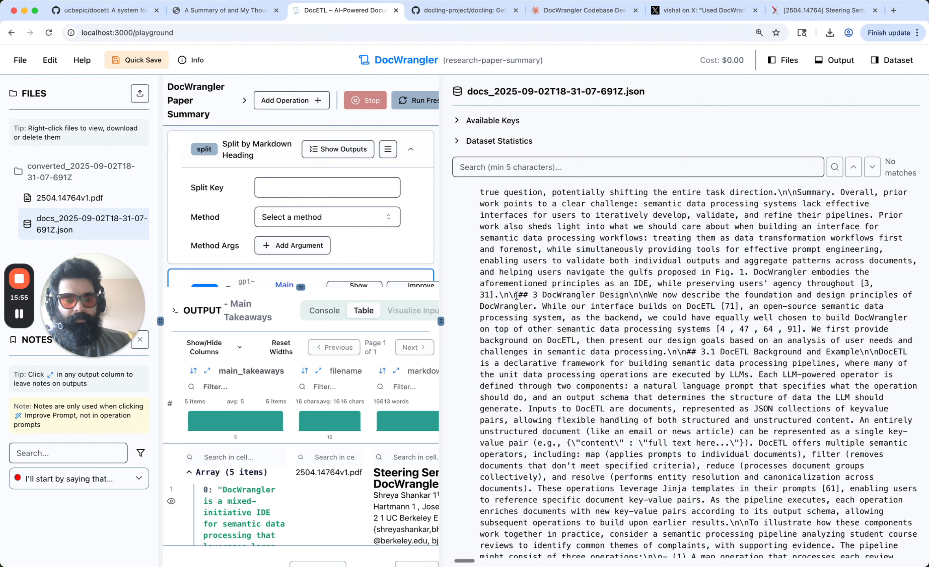
{"action": "left_click_drag", "start_coordinate": [519, 295], "coordinate": [532, 296]}
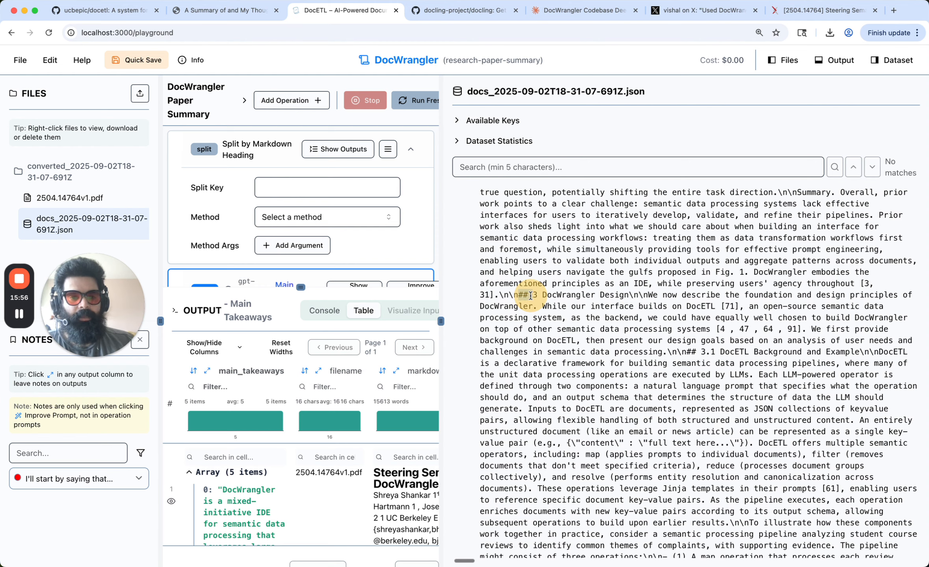
{"action": "left_click", "coordinate": [458, 143]}
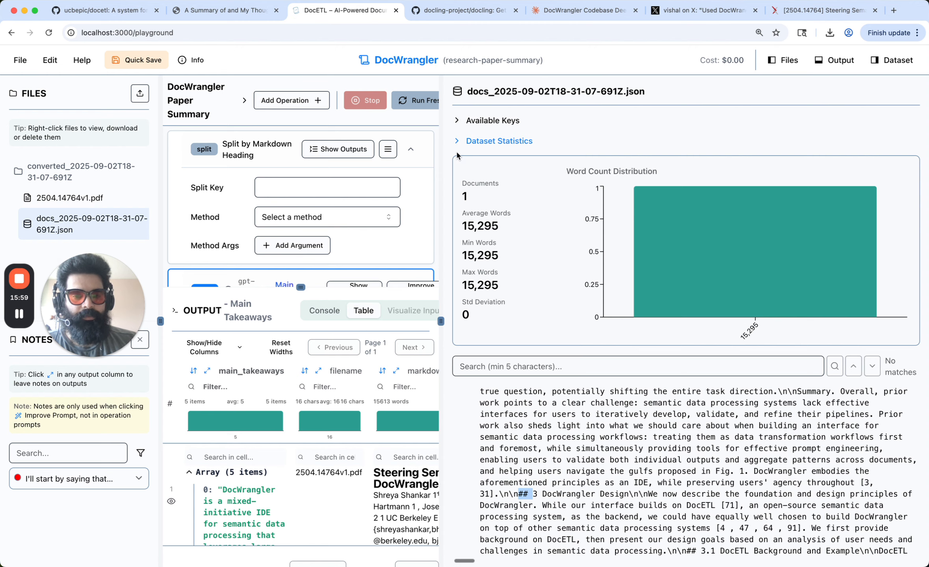
{"action": "left_click", "coordinate": [459, 142]}
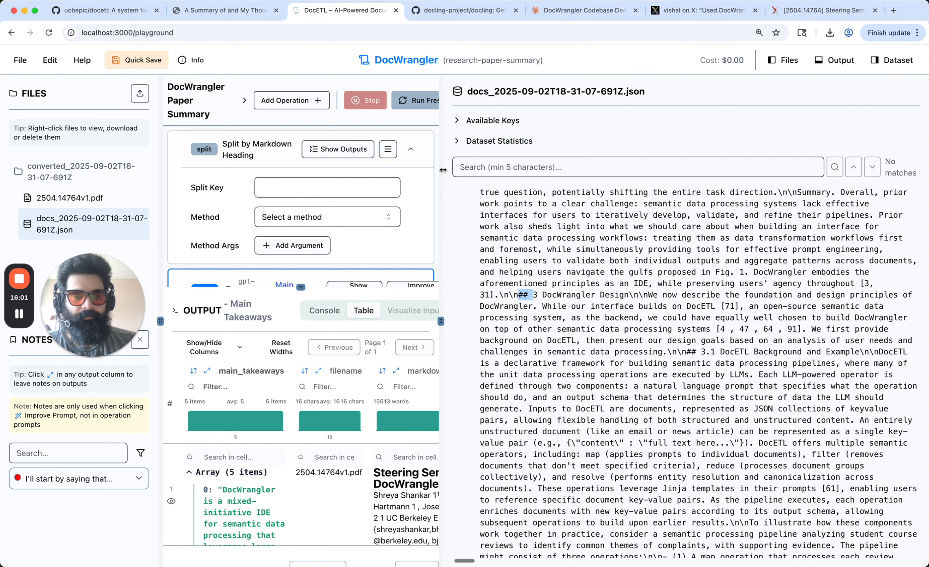
- Narrow the dataset view and configure the Split operation with split key markdown, method Delimiter and delimiter "##", then collapse it
{"action": "left_click_drag", "start_coordinate": [440, 171], "coordinate": [755, 179]}
{"action": "left_click", "coordinate": [355, 155]}
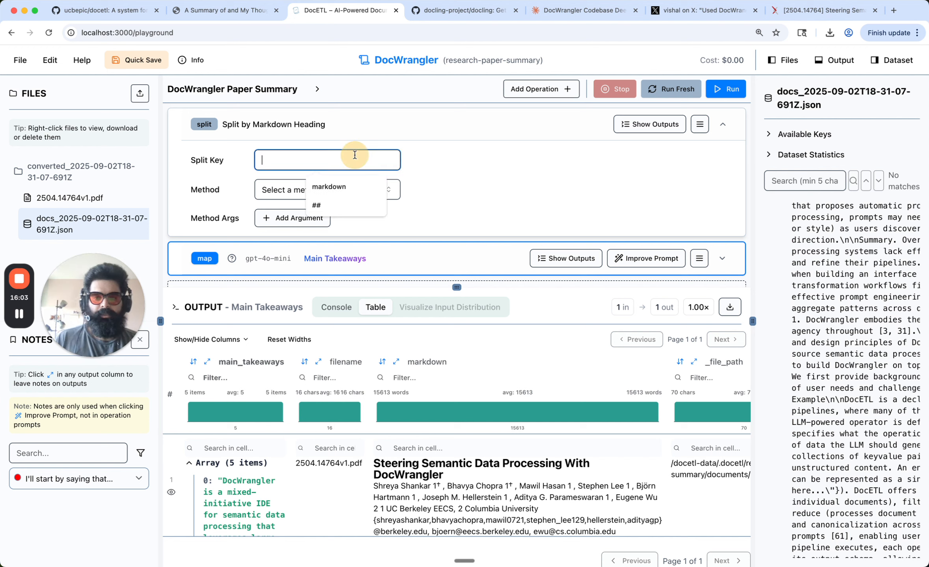
{"action": "left_click", "coordinate": [346, 188]}
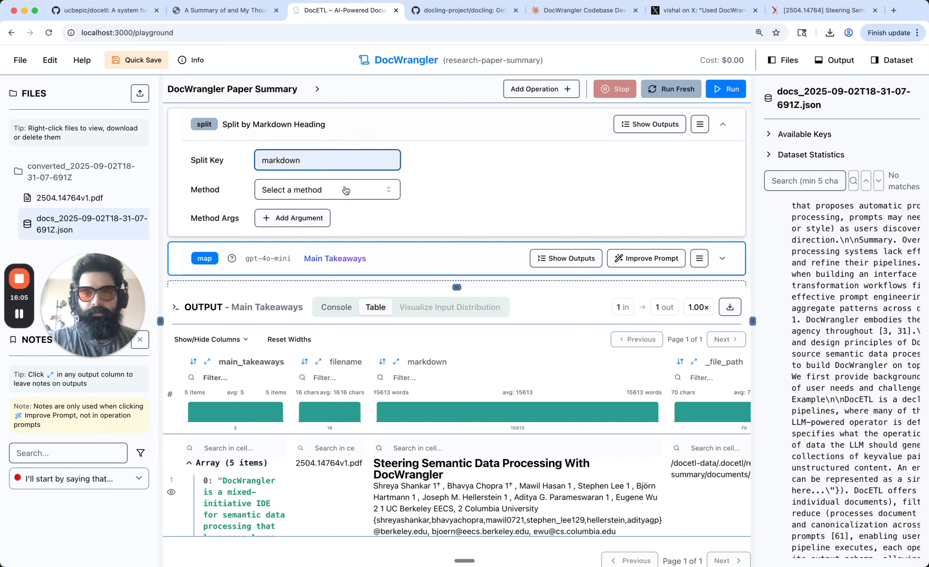
{"action": "left_click", "coordinate": [342, 187]}
{"action": "left_click", "coordinate": [331, 214]}
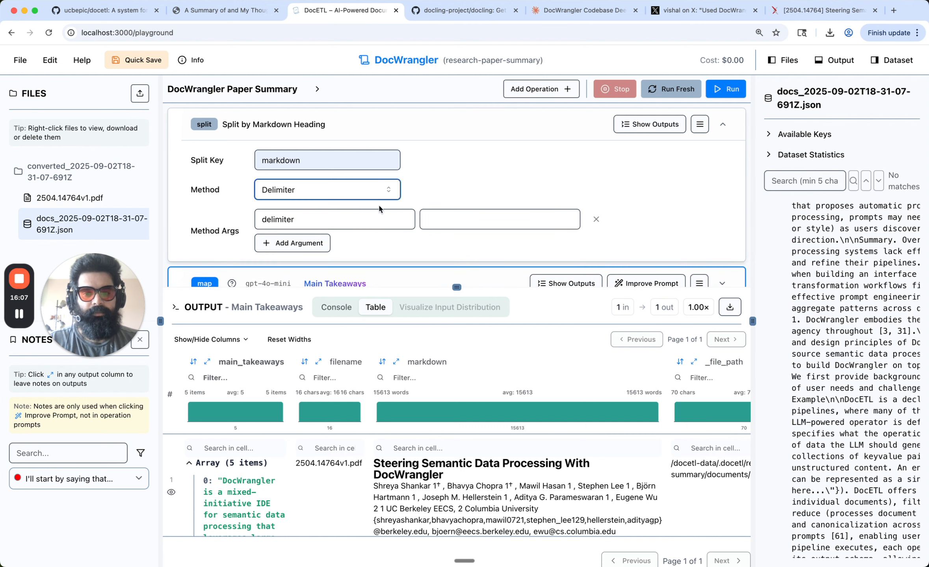
{"action": "left_click", "coordinate": [453, 215]}
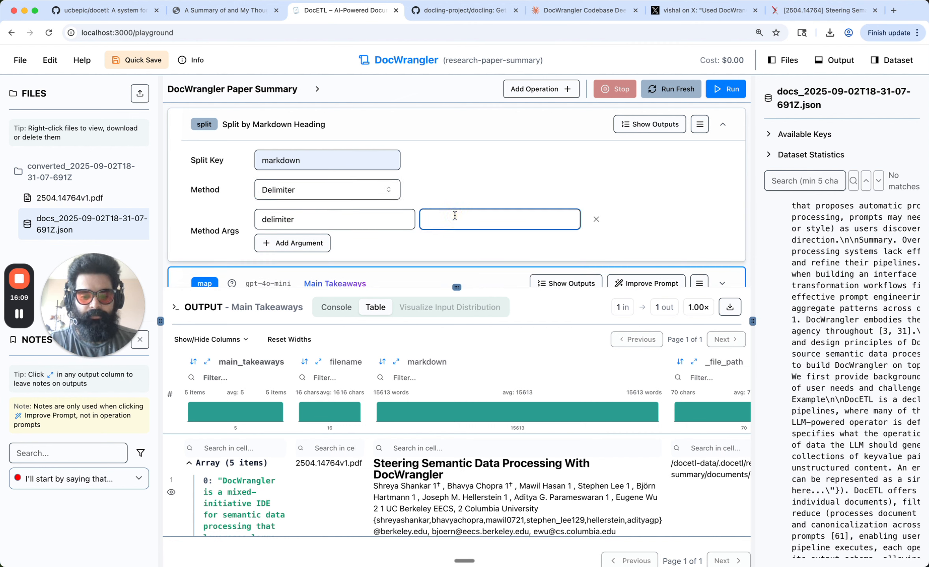
{"action": "type", "text": "##"}
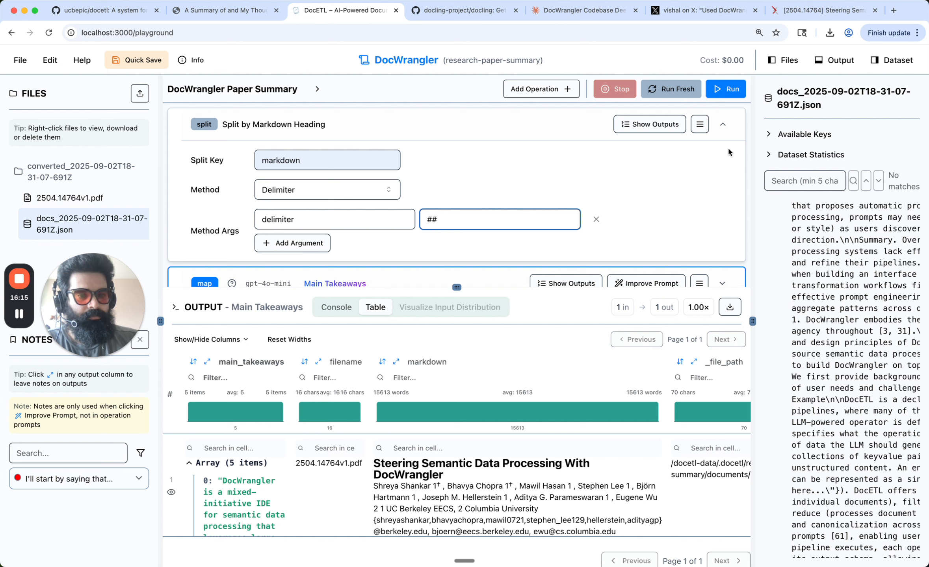
{"action": "left_click", "coordinate": [723, 124]}
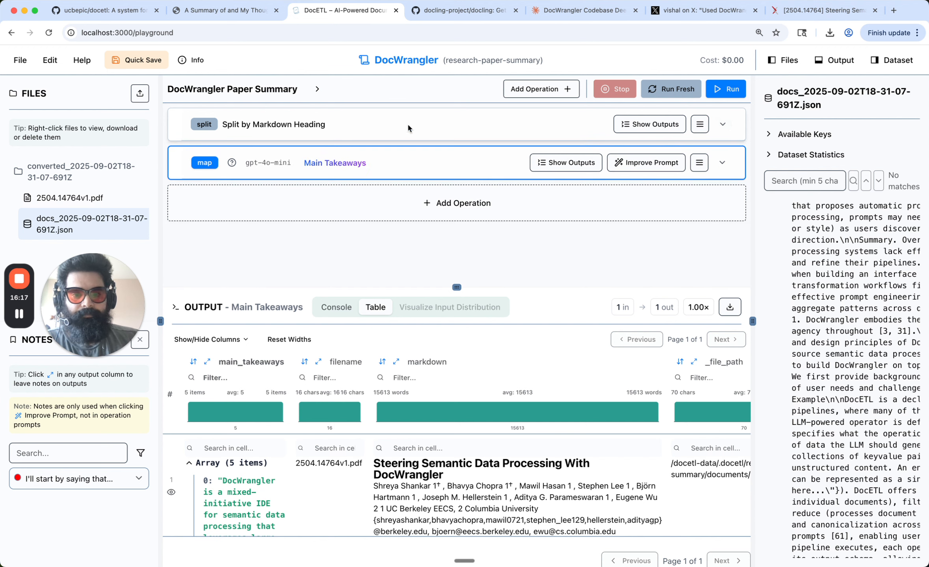
- Review the extraction prompt of the Main Takeaways map operation, then collapse the operation again
{"action": "left_click", "coordinate": [719, 163]}
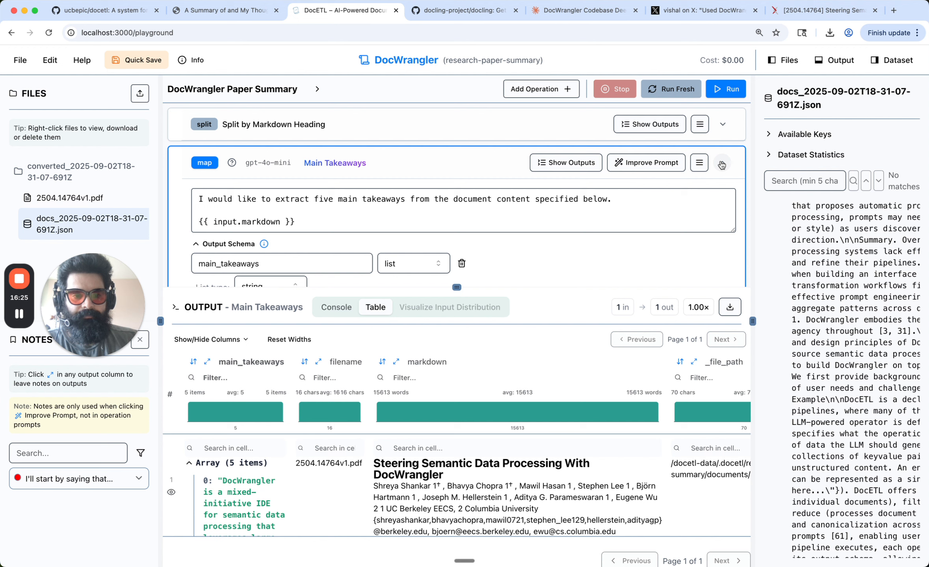
{"action": "left_click", "coordinate": [640, 198]}
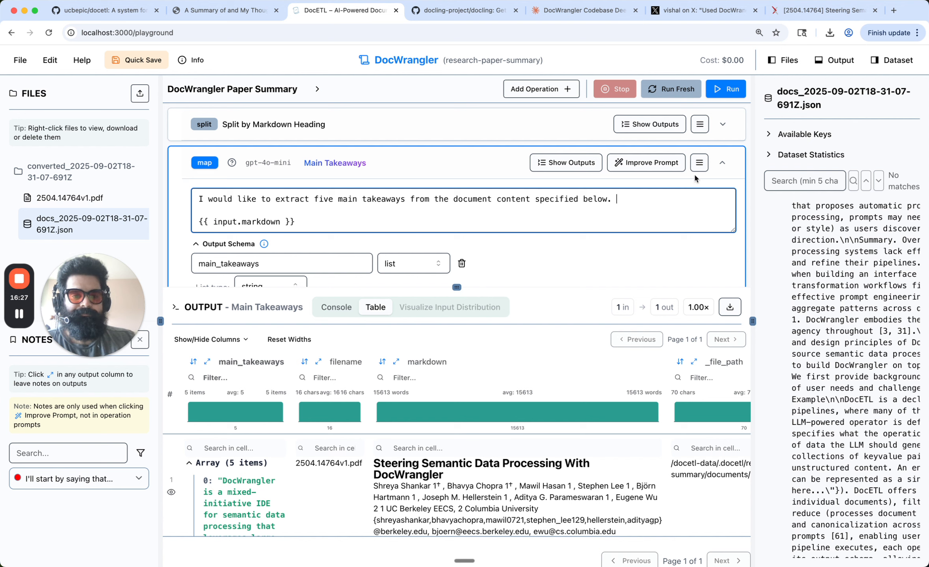
{"action": "left_click", "coordinate": [724, 163]}
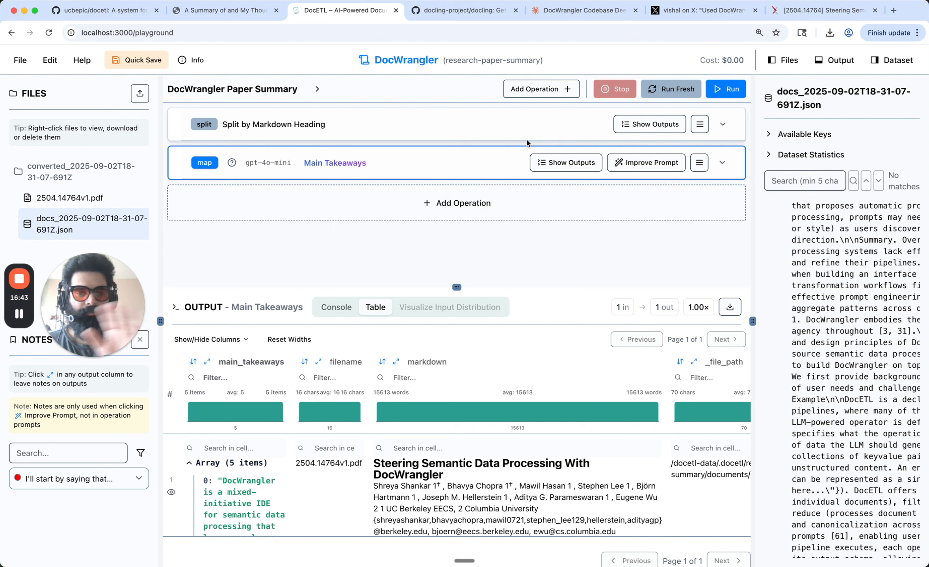
- Set the Main Takeaways map operation to be skipped in the pipeline
{"action": "left_click", "coordinate": [724, 124]}
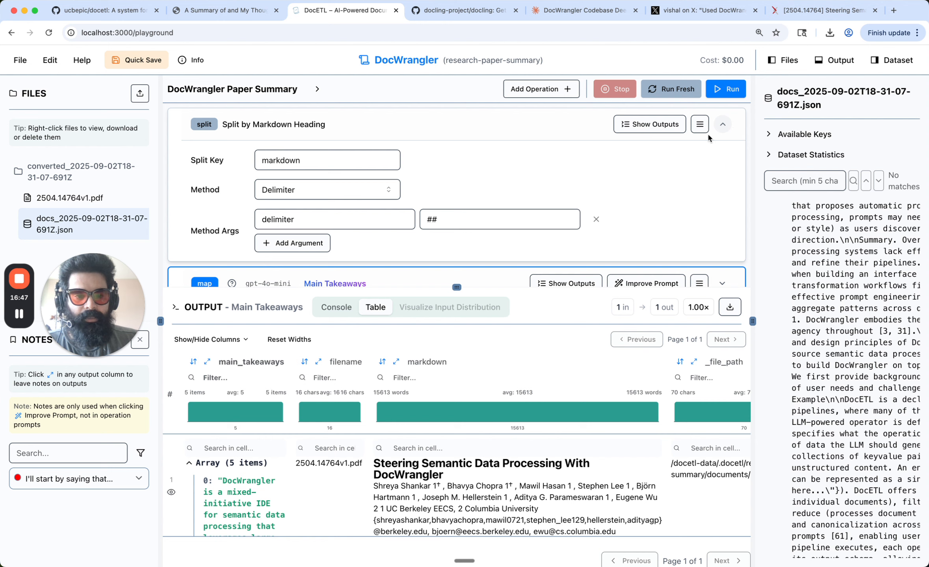
{"action": "scroll", "coordinate": [693, 155], "scroll_direction": "down", "scroll_amount": 2}
{"action": "left_click", "coordinate": [699, 236]}
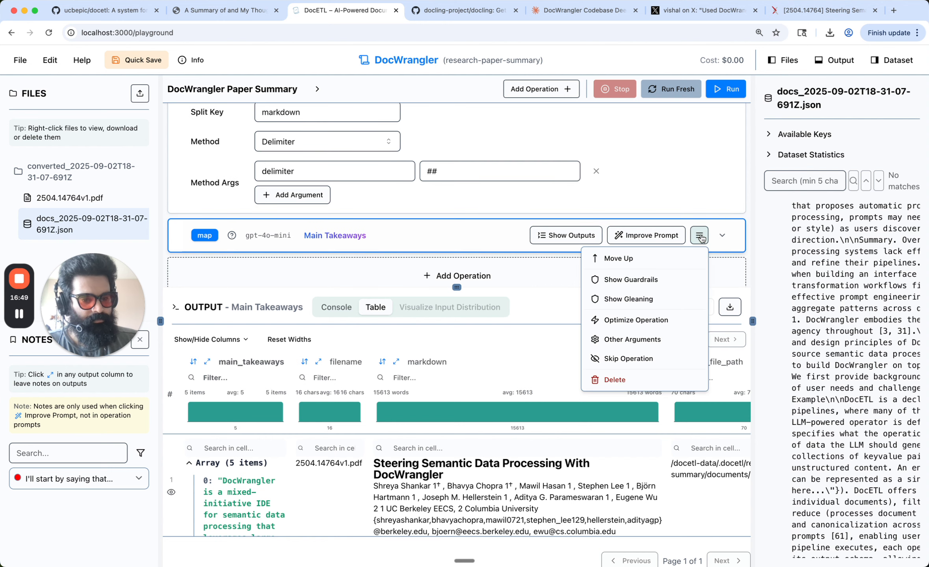
{"action": "left_click", "coordinate": [641, 362]}
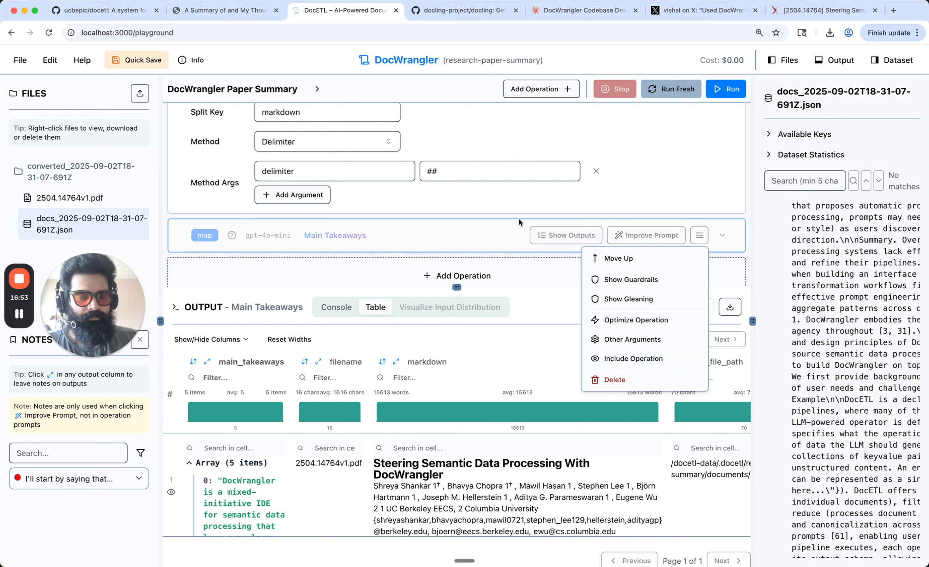
{"action": "left_click", "coordinate": [511, 230]}
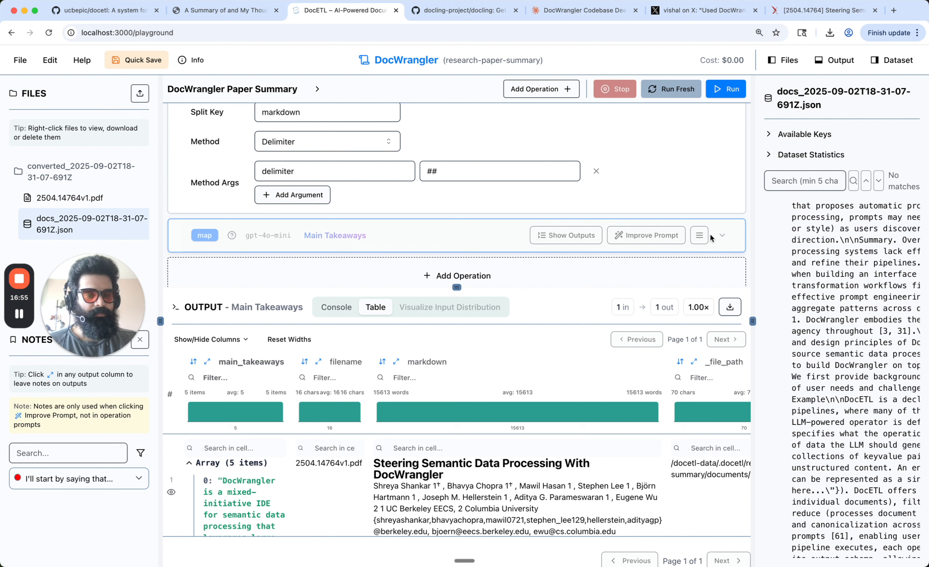
- Run the pipeline with the Split by Markdown Heading operation's settings expanded
{"action": "scroll", "coordinate": [696, 191], "scroll_direction": "up", "scroll_amount": 2}
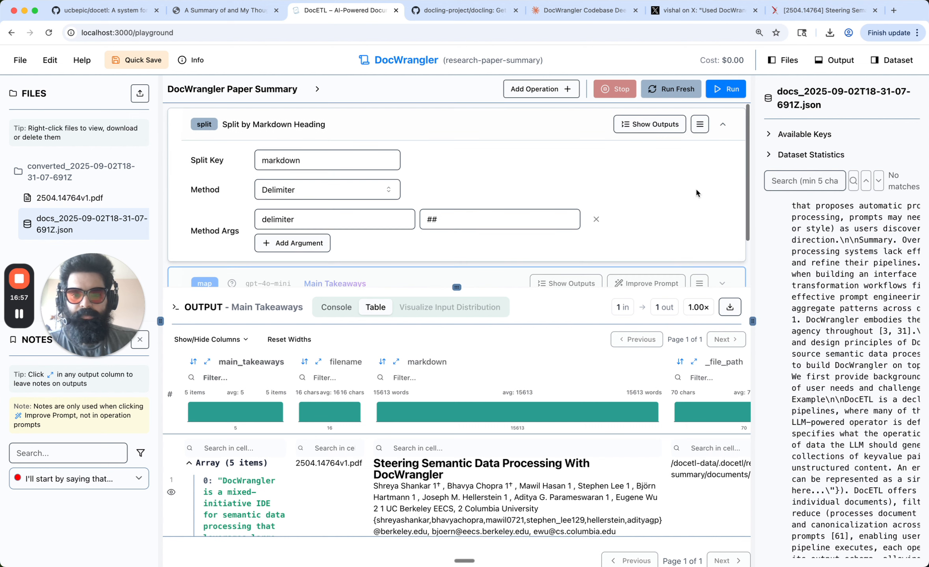
{"action": "left_click", "coordinate": [722, 125]}
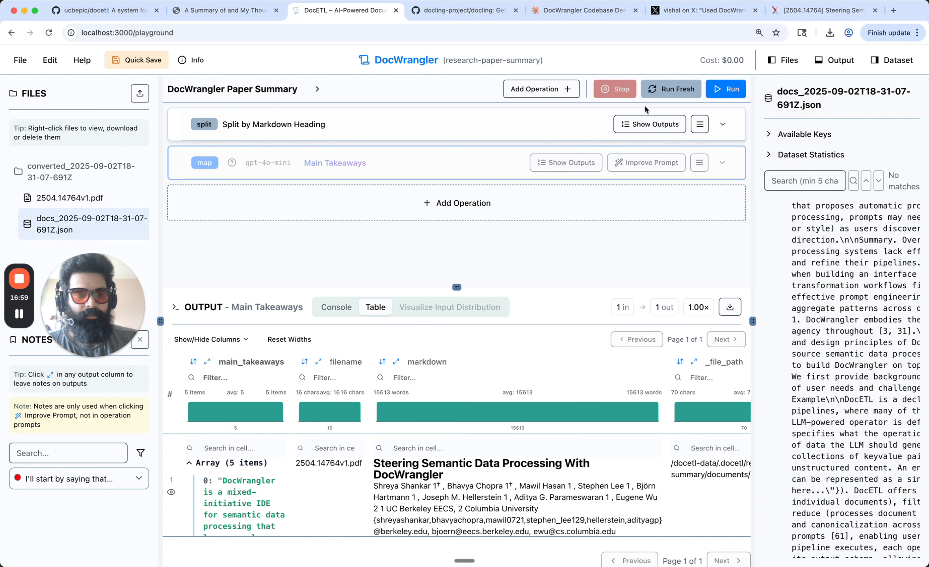
{"action": "left_click", "coordinate": [728, 125]}
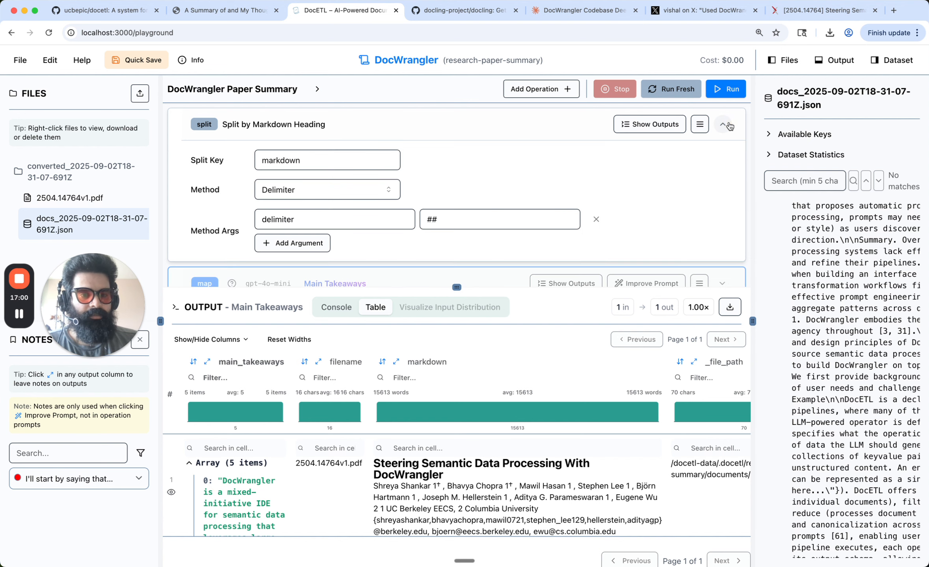
{"action": "left_click", "coordinate": [725, 90]}
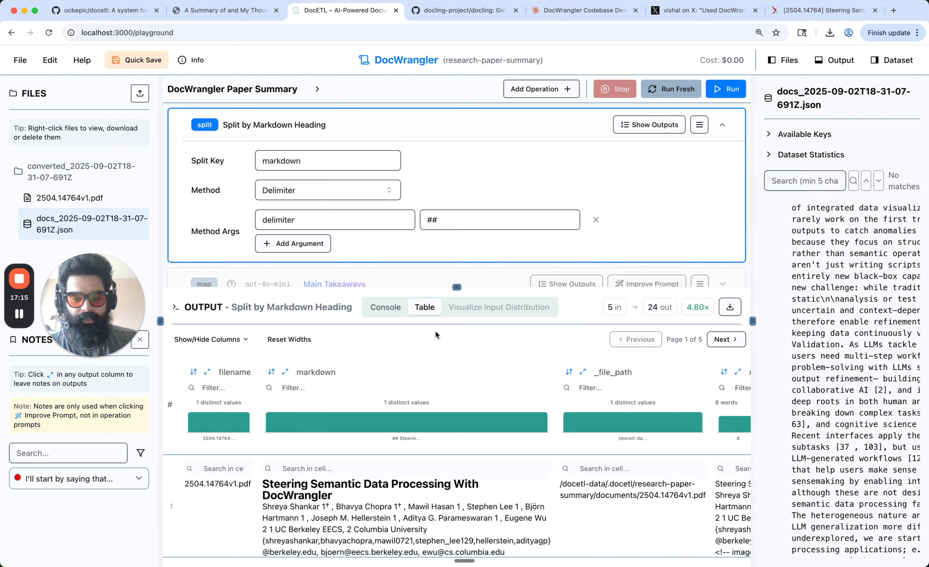
- Look over the split output table and open the markdown_chunk column in the detailed row viewer
{"action": "scroll", "coordinate": [264, 370], "scroll_direction": "down", "scroll_amount": 3}
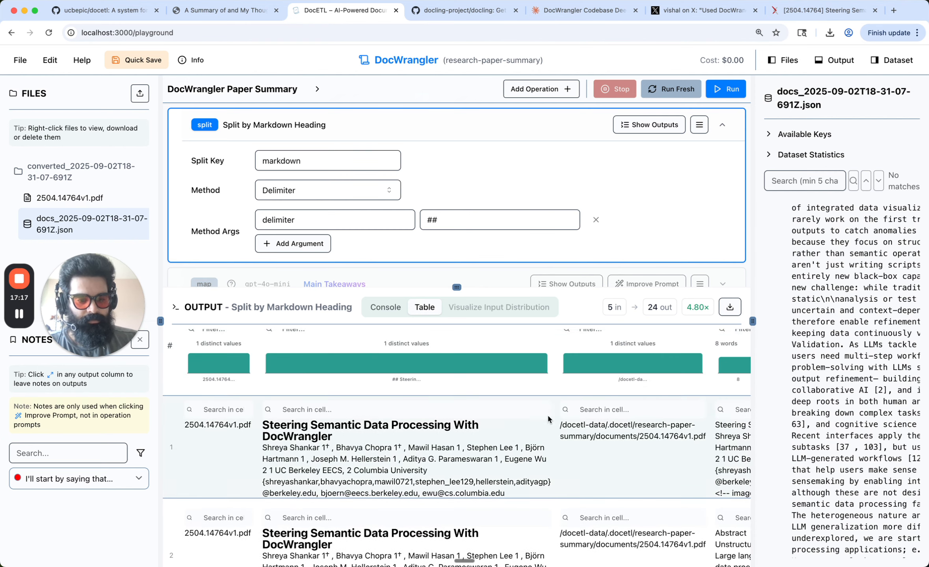
{"action": "scroll", "coordinate": [264, 370], "scroll_direction": "up", "scroll_amount": 2}
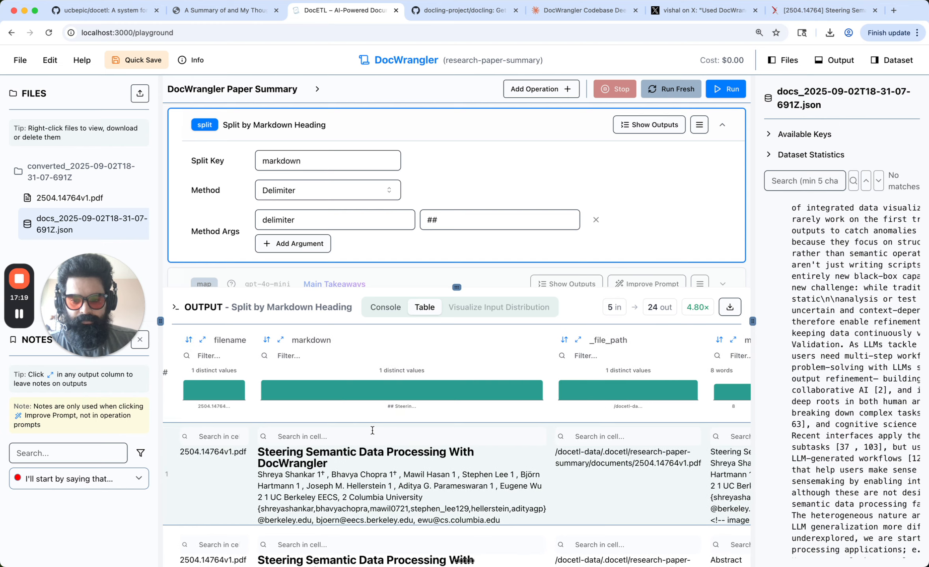
{"action": "mouse_move", "coordinate": [629, 398]}
{"action": "scroll", "coordinate": [627, 395], "scroll_direction": "right", "scroll_amount": 3}
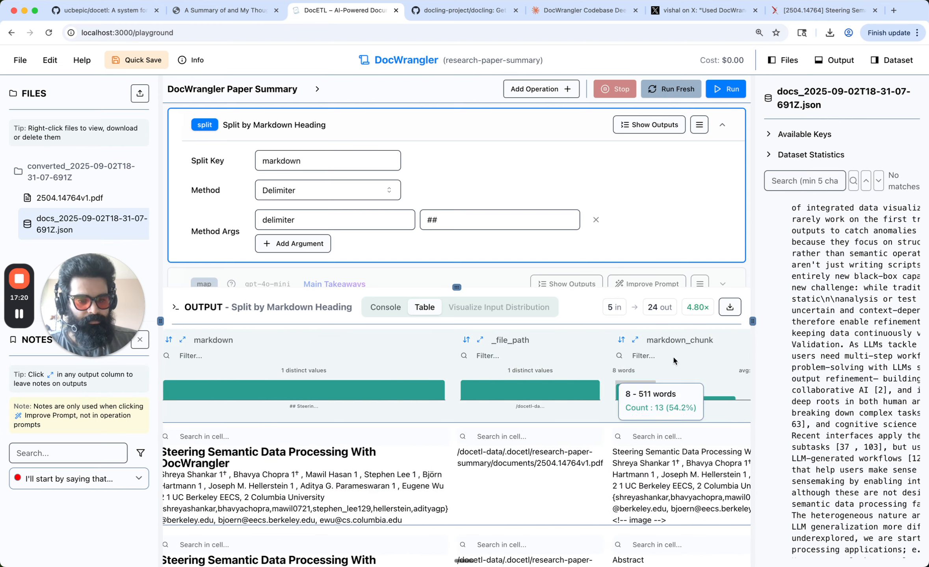
{"action": "left_click", "coordinate": [634, 340]}
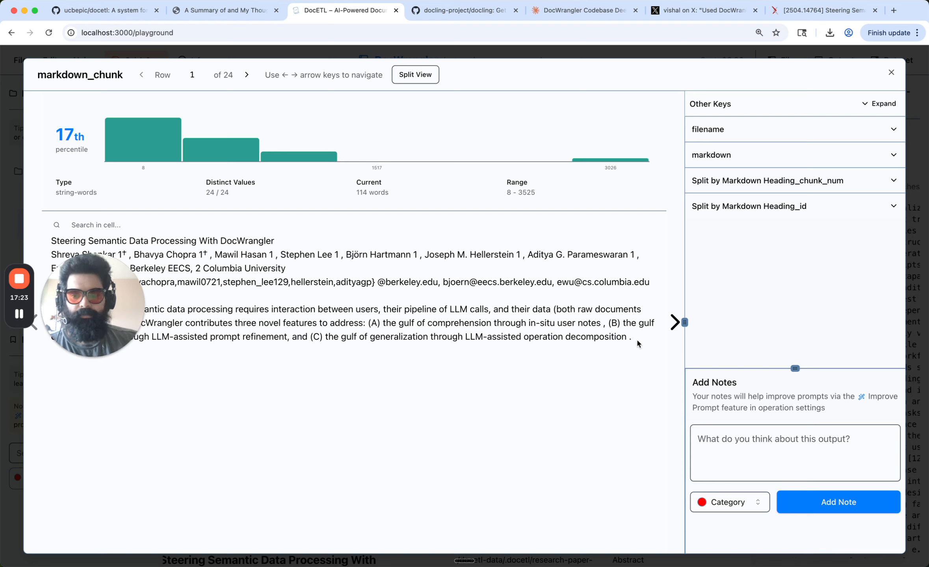
- Examine each markdown chunk in turn through the last row to check the split by section heading, then close the viewer
{"action": "left_click_drag", "start_coordinate": [79, 297], "coordinate": [65, 491]}
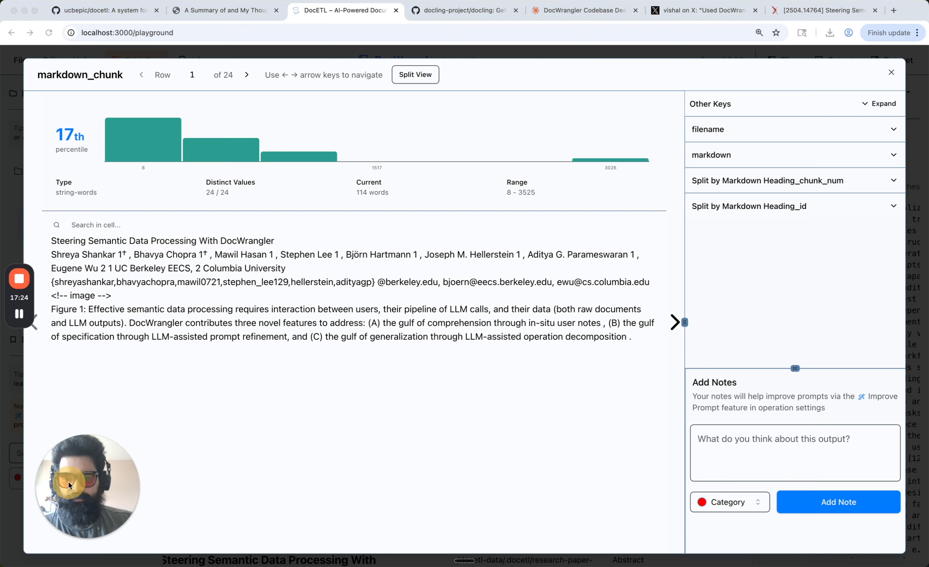
{"action": "left_click", "coordinate": [675, 321]}
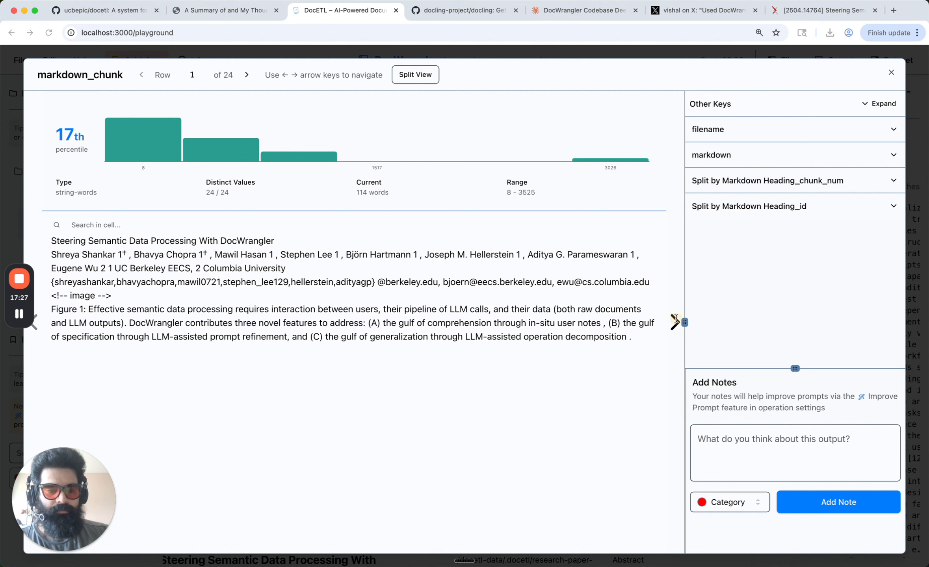
{"action": "left_click", "coordinate": [674, 321]}
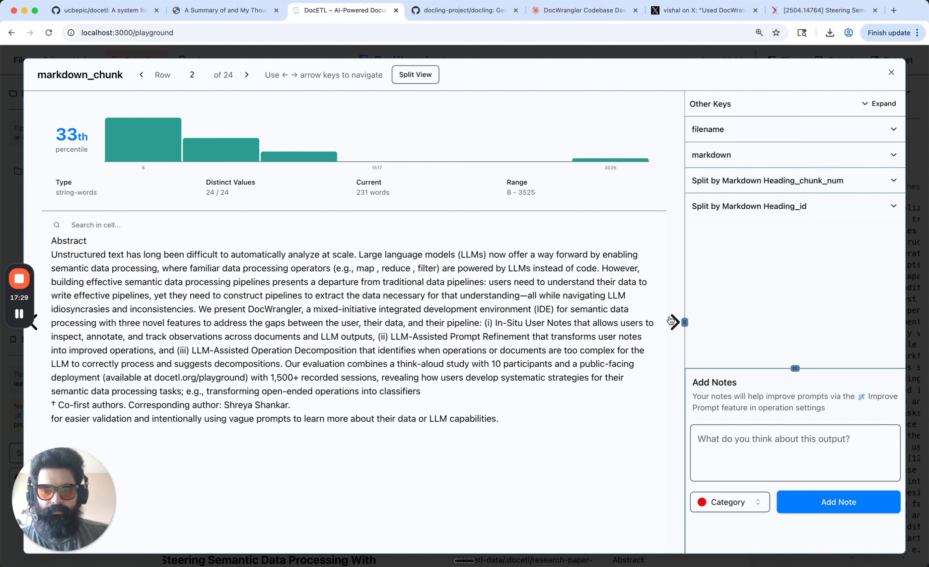
{"action": "left_click", "coordinate": [671, 321]}
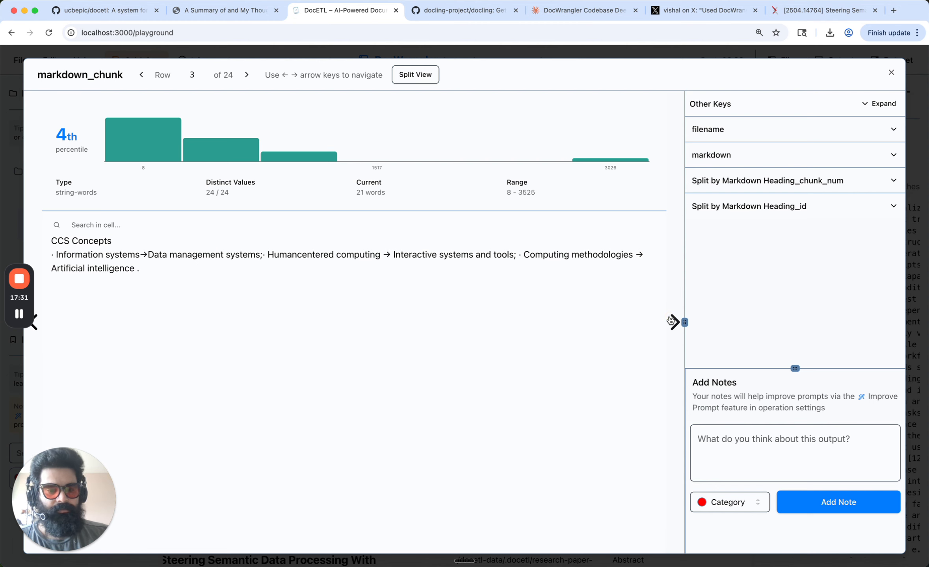
{"action": "left_click", "coordinate": [672, 321]}
{"action": "left_click", "coordinate": [672, 321]}
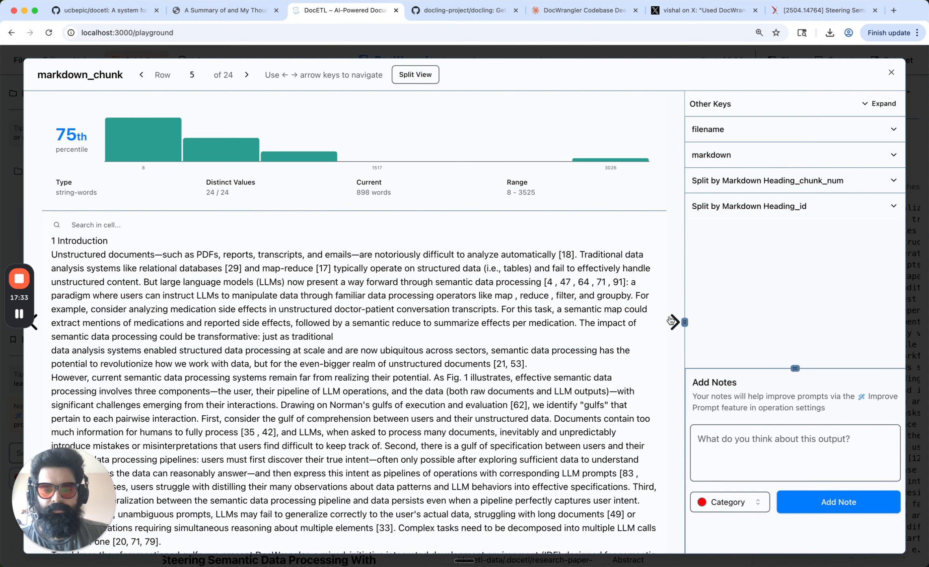
{"action": "left_click", "coordinate": [672, 321]}
{"action": "left_click", "coordinate": [672, 321]}
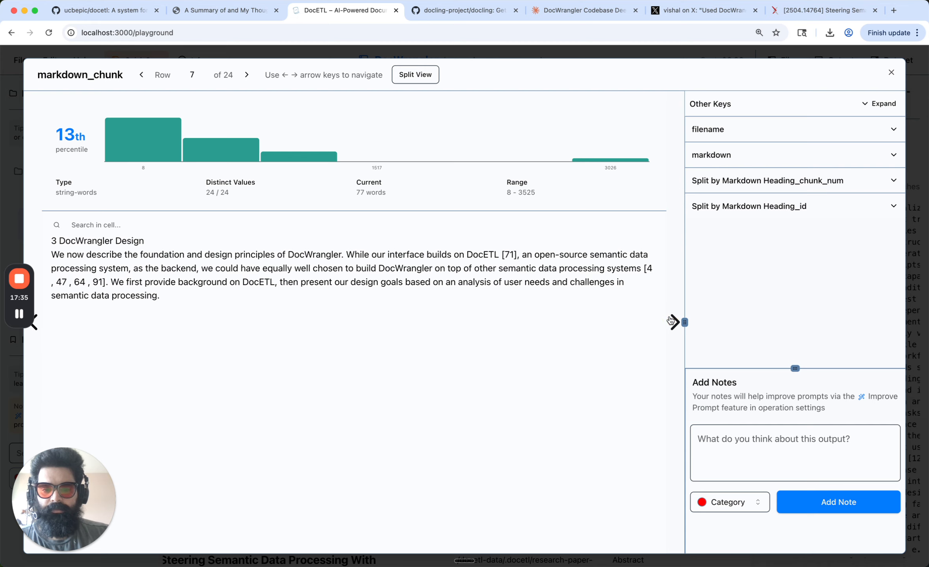
{"action": "left_click", "coordinate": [671, 321]}
{"action": "left_click", "coordinate": [671, 321]}
{"action": "left_click", "coordinate": [672, 321]}
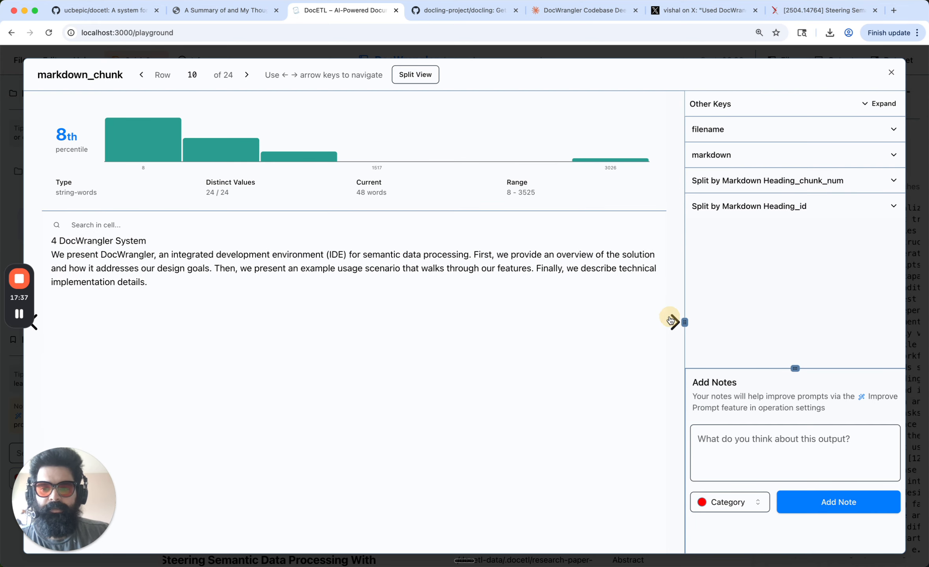
{"action": "left_click", "coordinate": [671, 321]}
{"action": "left_click", "coordinate": [671, 321]}
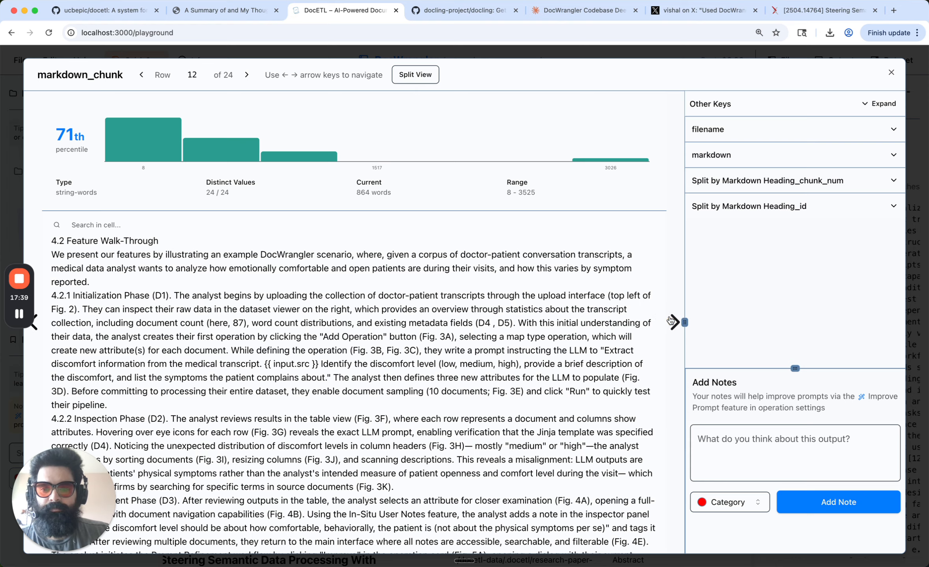
{"action": "left_click", "coordinate": [672, 321]}
{"action": "left_click", "coordinate": [671, 321]}
{"action": "left_click", "coordinate": [672, 321]}
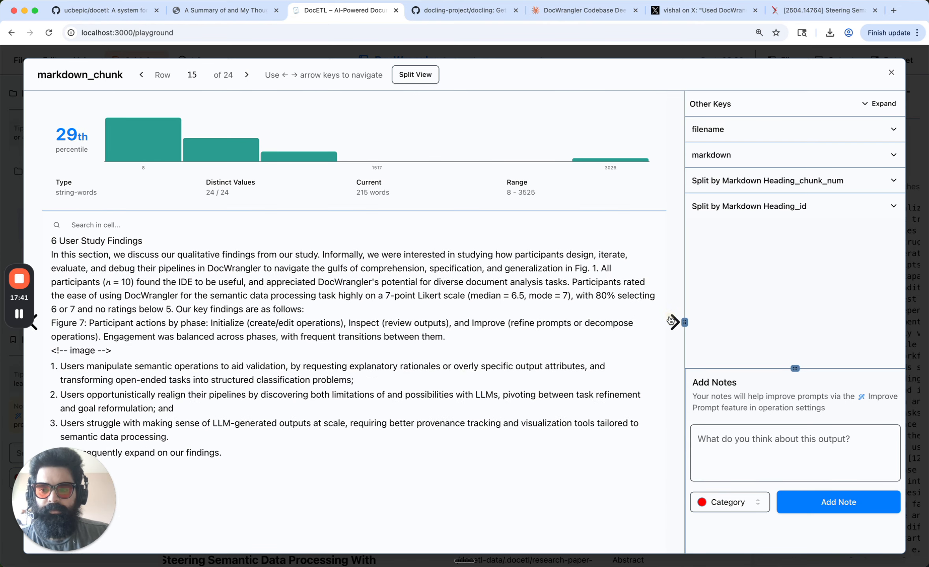
{"action": "left_click", "coordinate": [671, 321]}
{"action": "left_click", "coordinate": [671, 321]}
{"action": "left_click", "coordinate": [672, 321]}
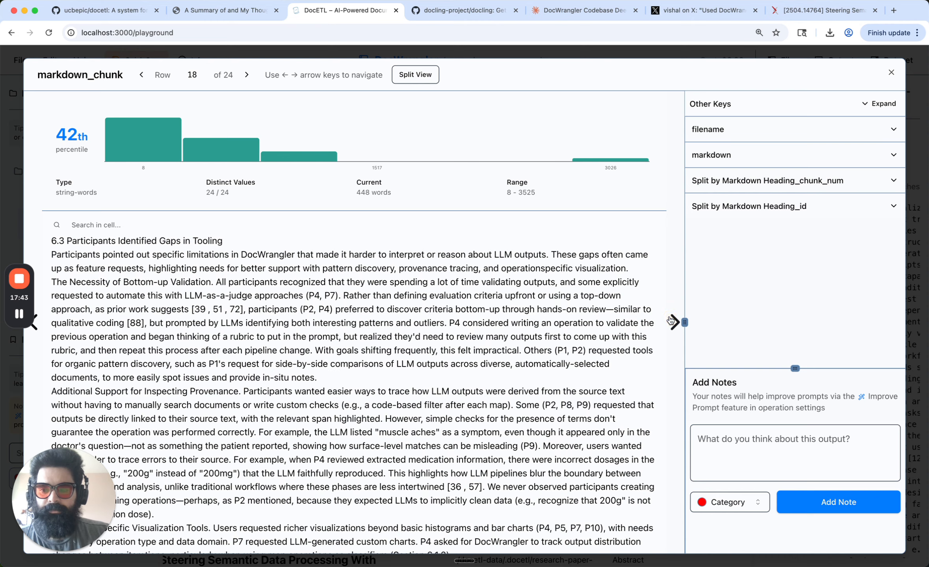
{"action": "left_click", "coordinate": [671, 321]}
{"action": "left_click", "coordinate": [672, 321]}
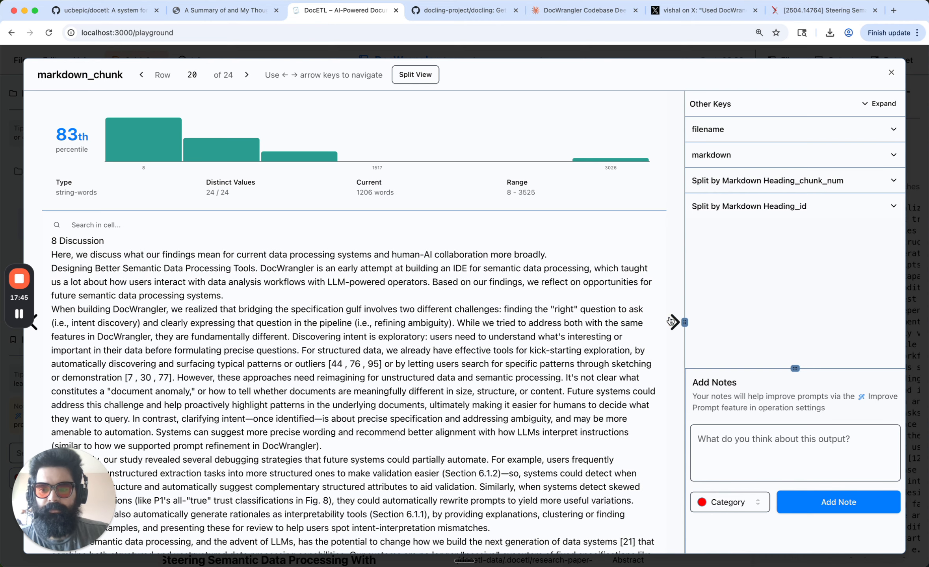
{"action": "left_click", "coordinate": [672, 321]}
{"action": "left_click", "coordinate": [672, 321]}
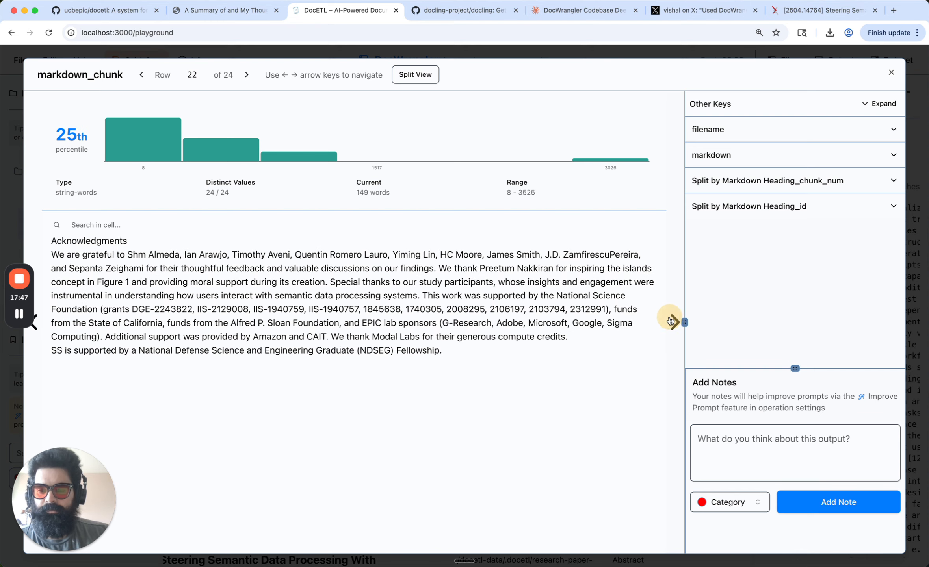
{"action": "left_click", "coordinate": [672, 320]}
{"action": "left_click", "coordinate": [671, 321]}
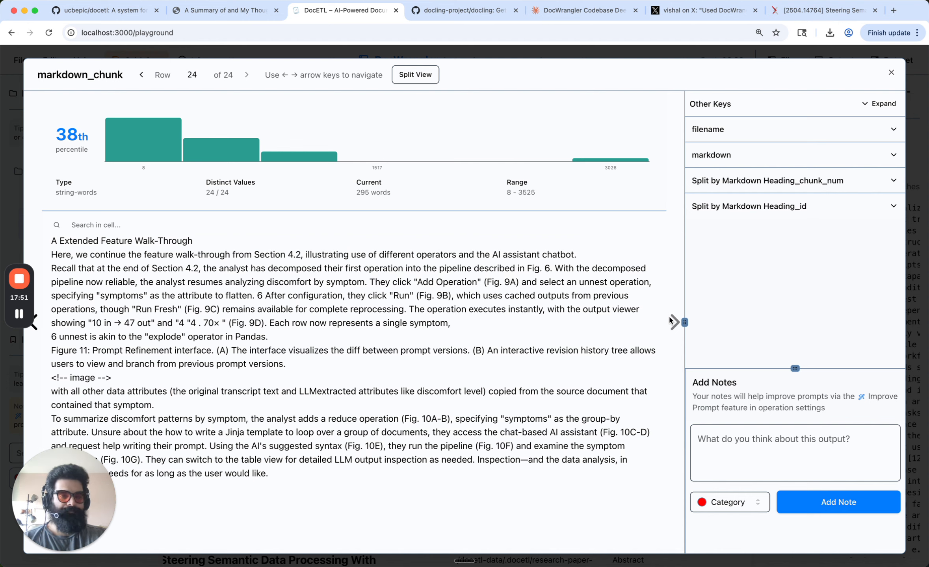
{"action": "left_click", "coordinate": [891, 72]}
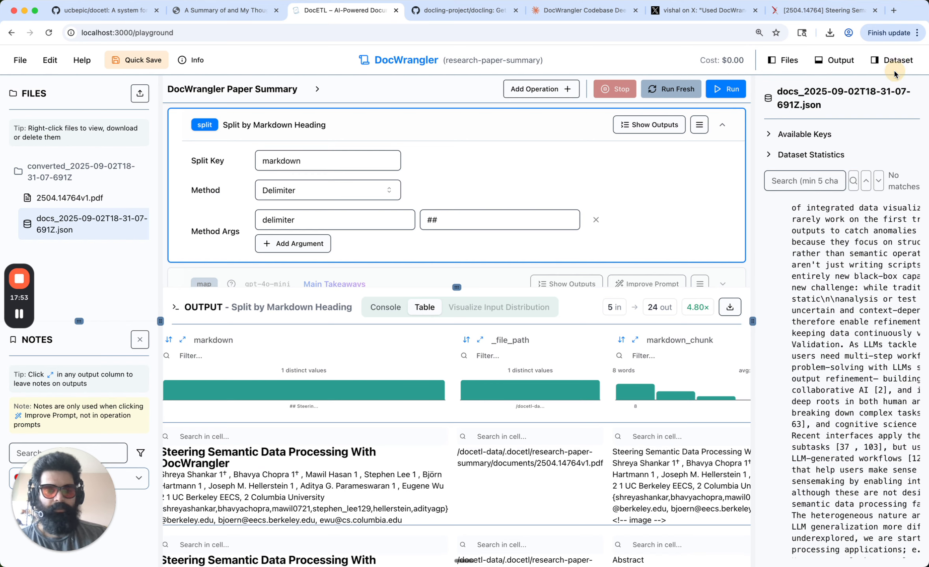
- Collapse the Split by Markdown Heading operation and include the skipped Main Takeaways operation in the pipeline again
{"action": "left_click", "coordinate": [722, 125]}
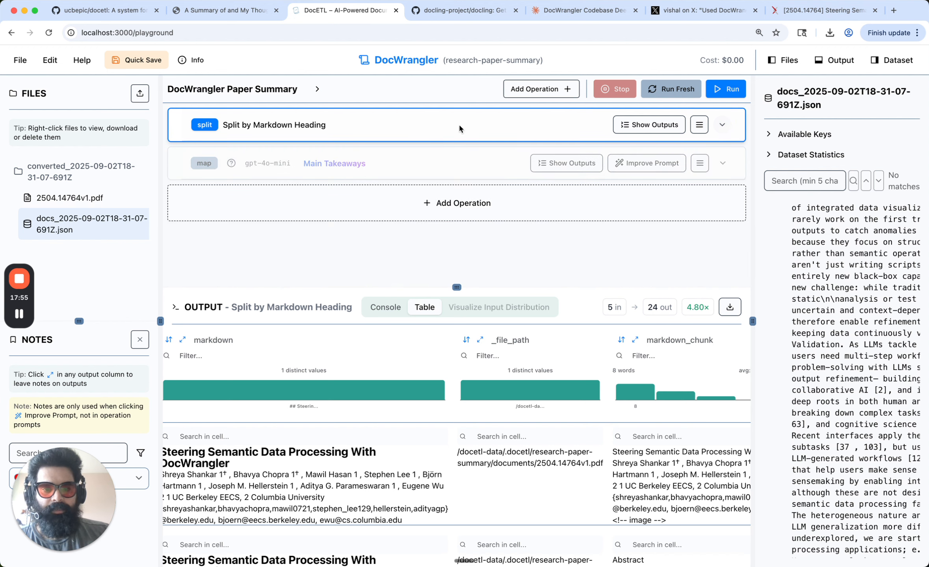
{"action": "left_click", "coordinate": [700, 164]}
{"action": "left_click", "coordinate": [634, 286]}
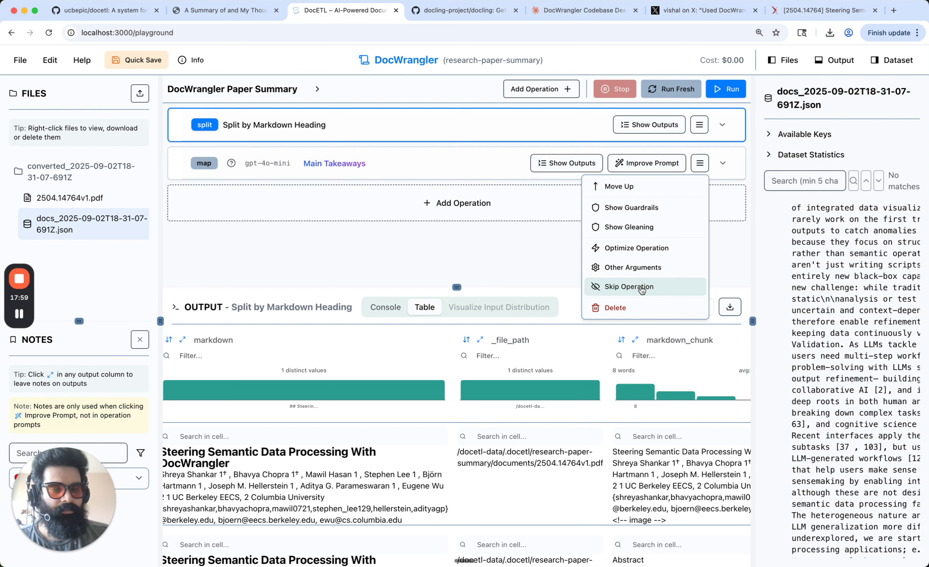
{"action": "left_click", "coordinate": [455, 252]}
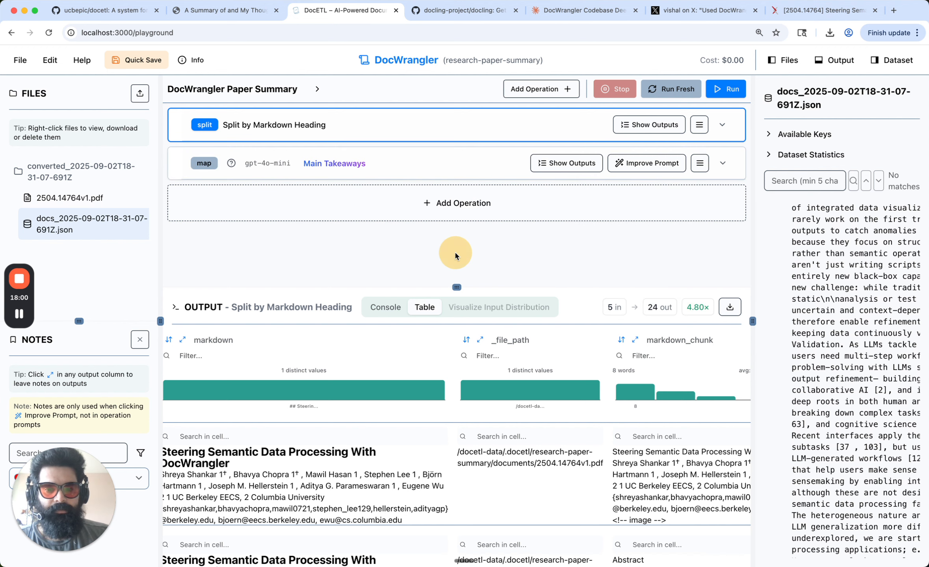
- Point the Main Takeaways prompt at the split output by changing its input variable to {{ input.markdown_chunk }}
{"action": "left_click", "coordinate": [727, 163]}
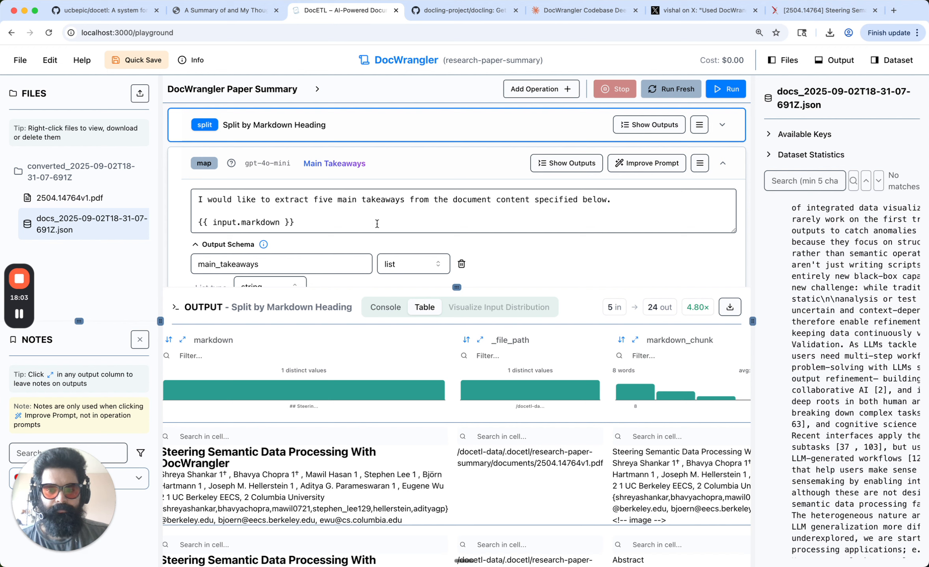
{"action": "left_click", "coordinate": [278, 222]}
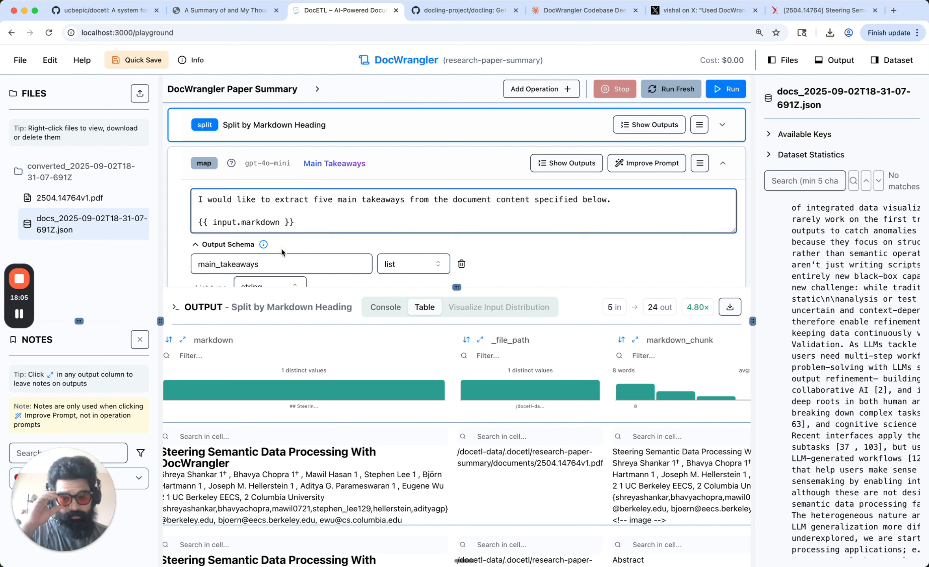
{"action": "type", "text": "_"}
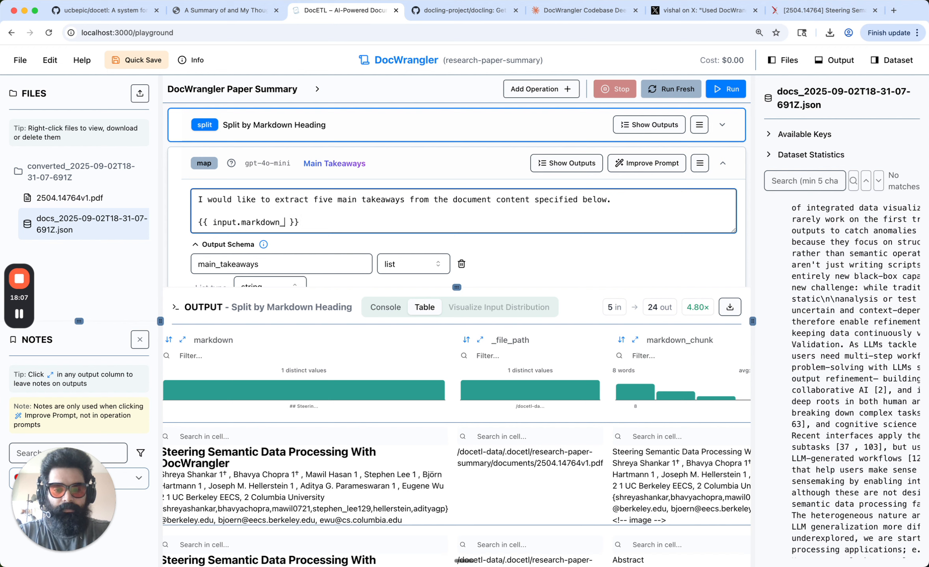
{"action": "type", "text": "chunk"}
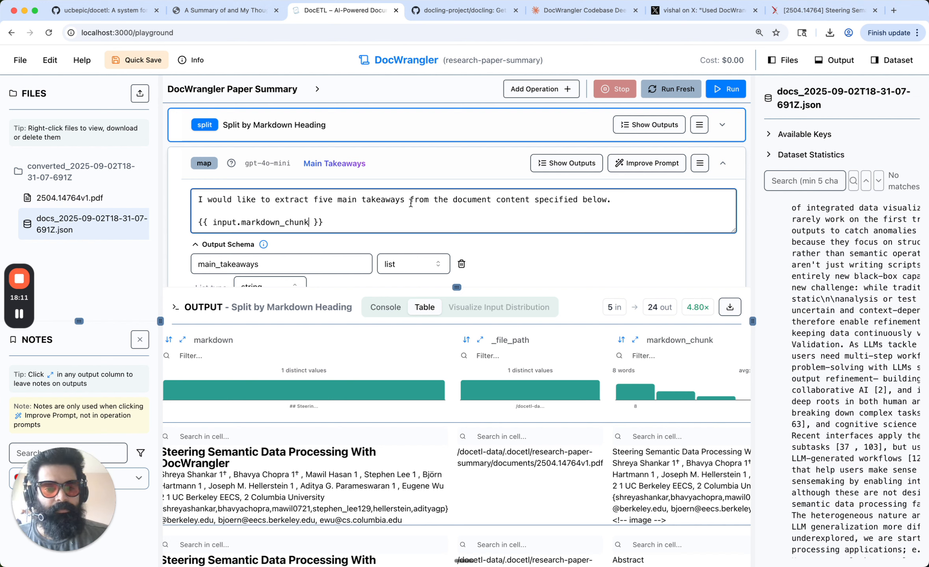
- Reword the Main Takeaways prompt to extract the takeaways from the "document chunk content" specified below
{"action": "left_click", "coordinate": [496, 201]}
{"action": "type", "text": "se"}
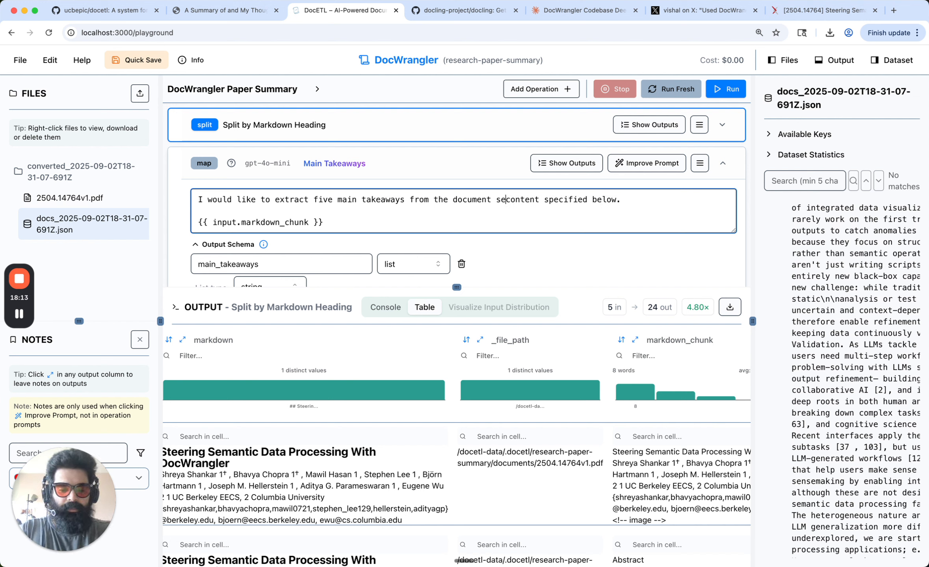
{"action": "type", "text": "ction"}
{"action": "key", "text": "BackSpace"}
{"action": "key", "text": "BackSpace"}
{"action": "key", "text": "BackSpace"}
{"action": "key", "text": "BackSpace"}
{"action": "key", "text": "BackSpace"}
{"action": "key", "text": "BackSpace"}
{"action": "key", "text": "BackSpace"}
{"action": "type", "text": "ch"}
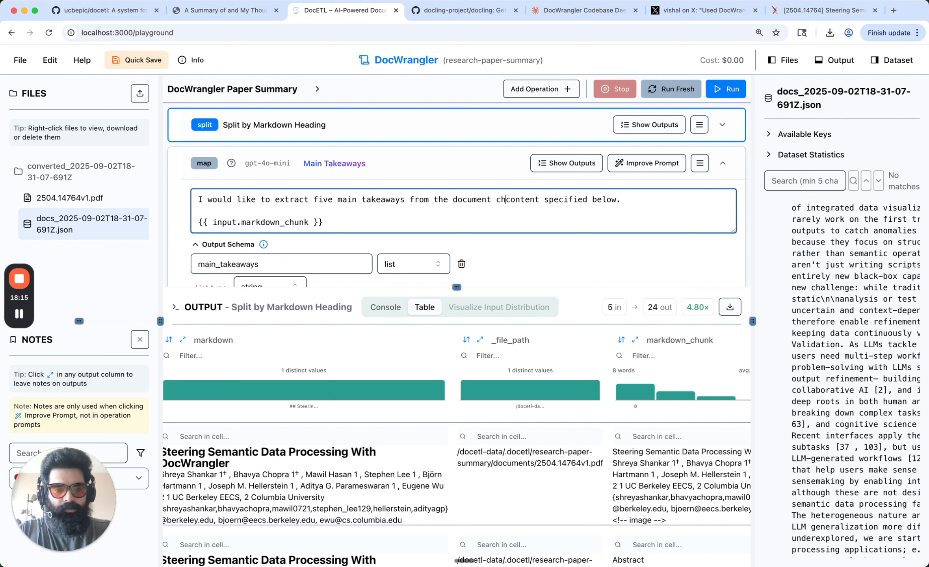
{"action": "type", "text": "unk"}
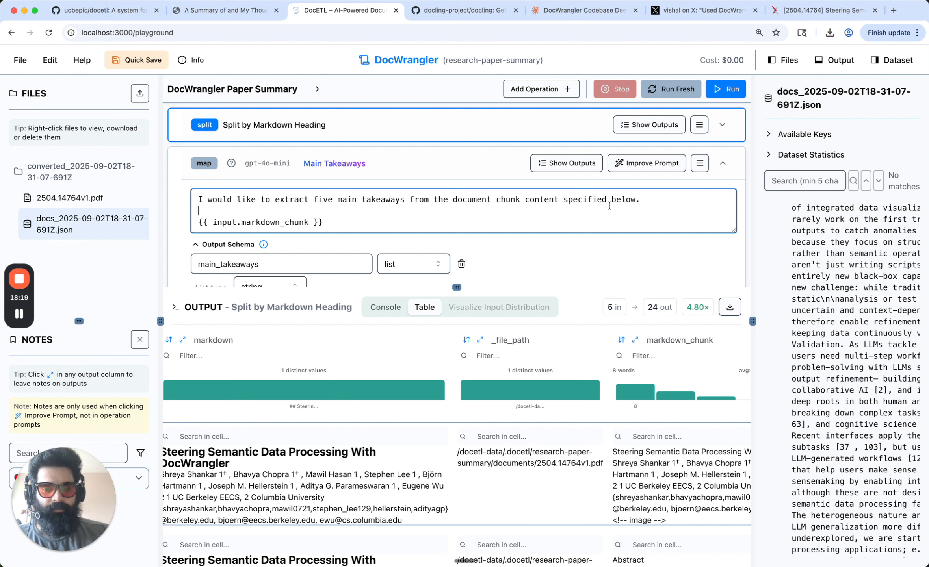
- Rename the output schema key of the Main Takeaways operation to chunk_takeaways
{"action": "left_click", "coordinate": [217, 264]}
{"action": "key", "text": "BackSpace"}
{"action": "key", "text": "BackSpace"}
{"action": "key", "text": "BackSpace"}
{"action": "key", "text": "BackSpace"}
{"action": "type", "text": "chunk"}
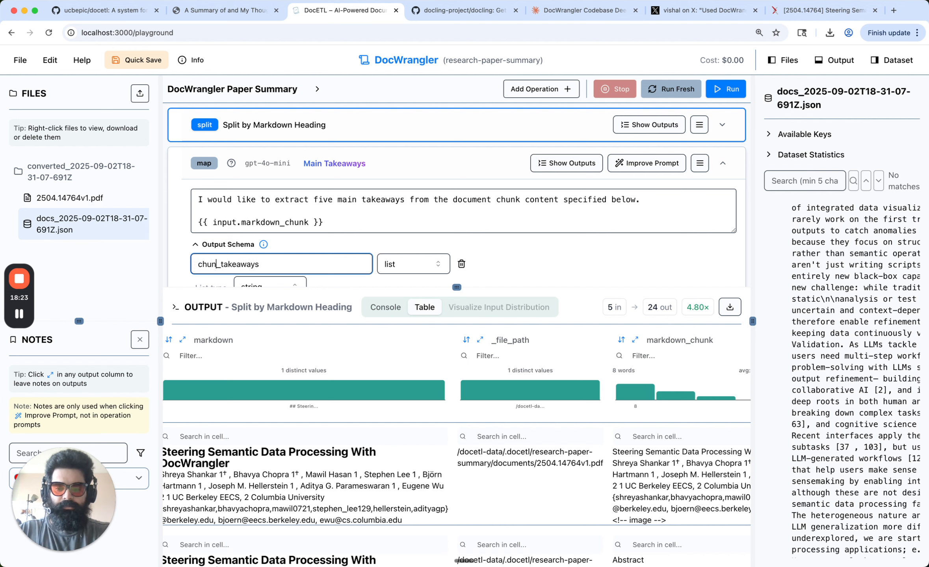
- Run the pipeline and open the chunk_takeaways output column in the detailed row viewer
{"action": "scroll", "coordinate": [527, 258], "scroll_direction": "down", "scroll_amount": 1}
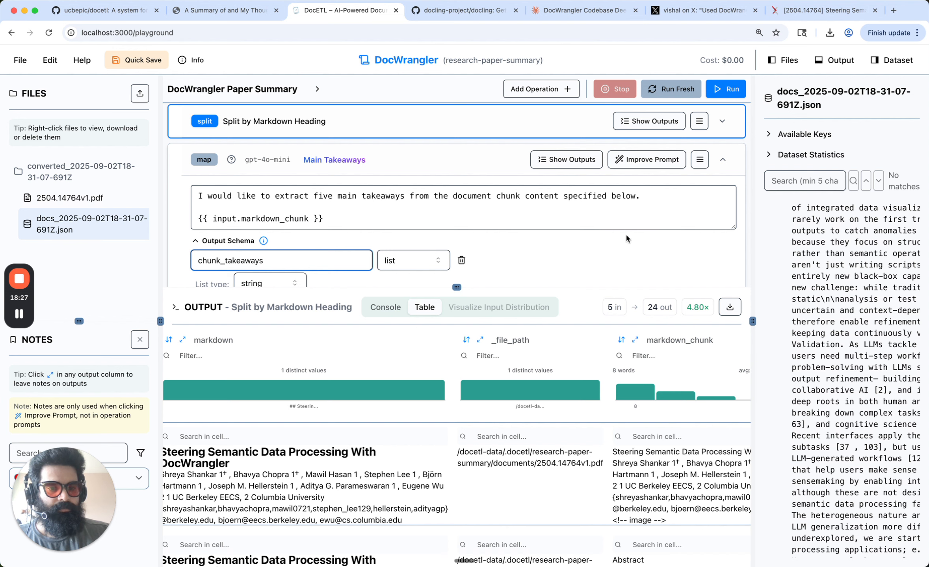
{"action": "left_click", "coordinate": [726, 90]}
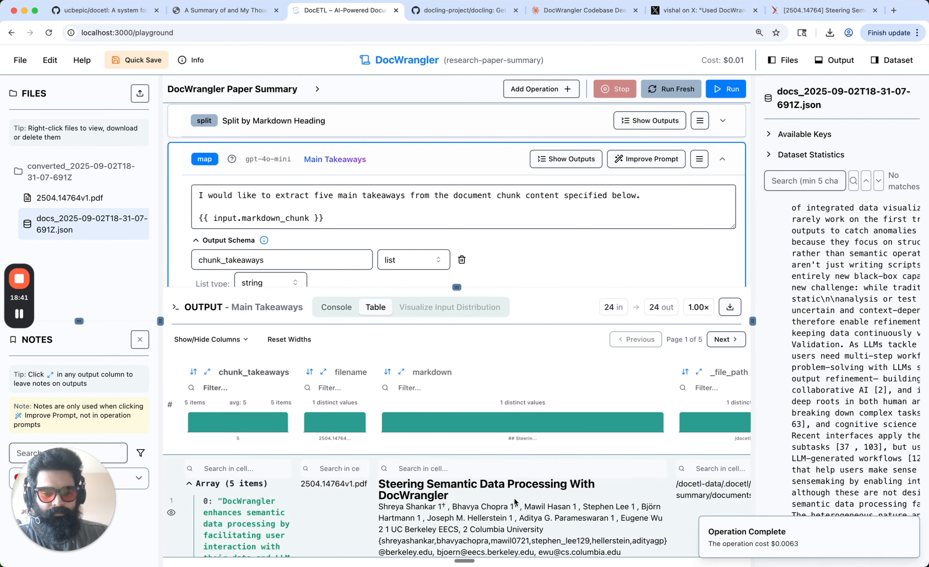
{"action": "left_click", "coordinate": [207, 371]}
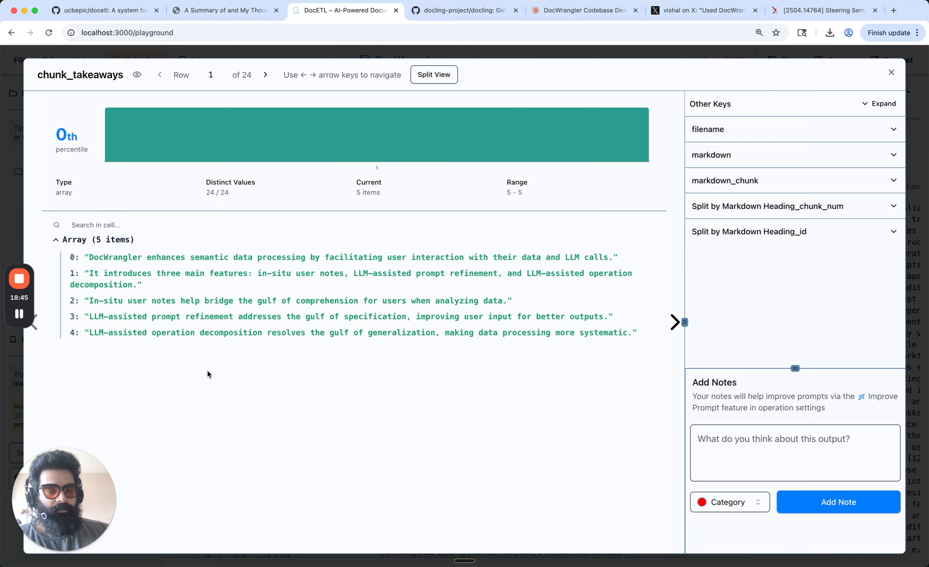
- Show the markdown_chunk key for row 1 and read its source text against the extracted takeaways
{"action": "left_click", "coordinate": [794, 180]}
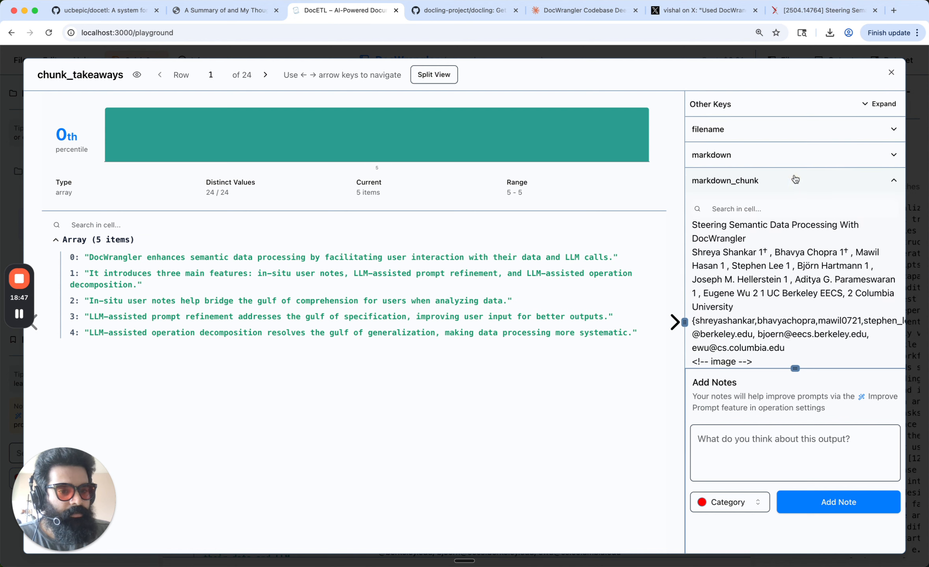
{"action": "scroll", "coordinate": [795, 198], "scroll_direction": "down", "scroll_amount": 5}
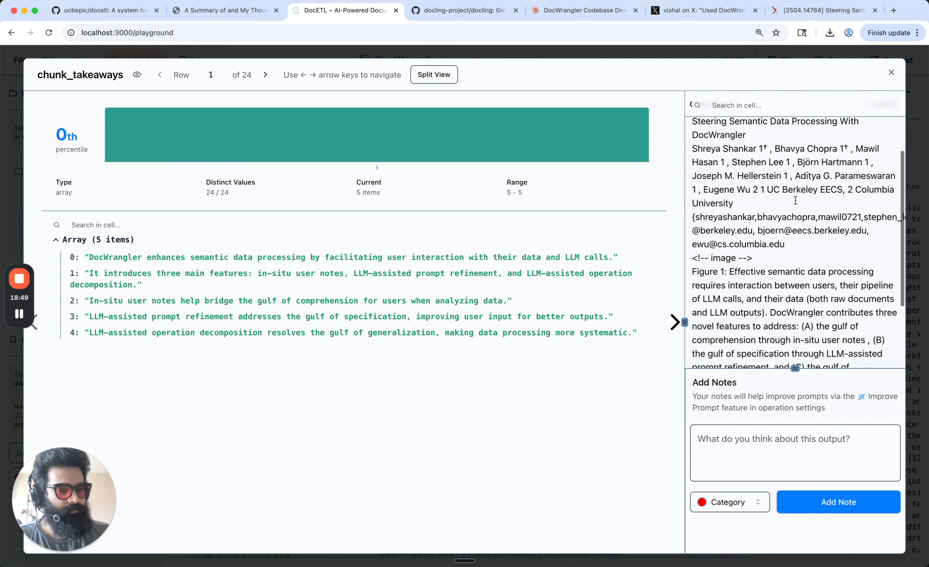
{"action": "scroll", "coordinate": [795, 200], "scroll_direction": "down", "scroll_amount": 3}
{"action": "scroll", "coordinate": [794, 200], "scroll_direction": "up", "scroll_amount": 5}
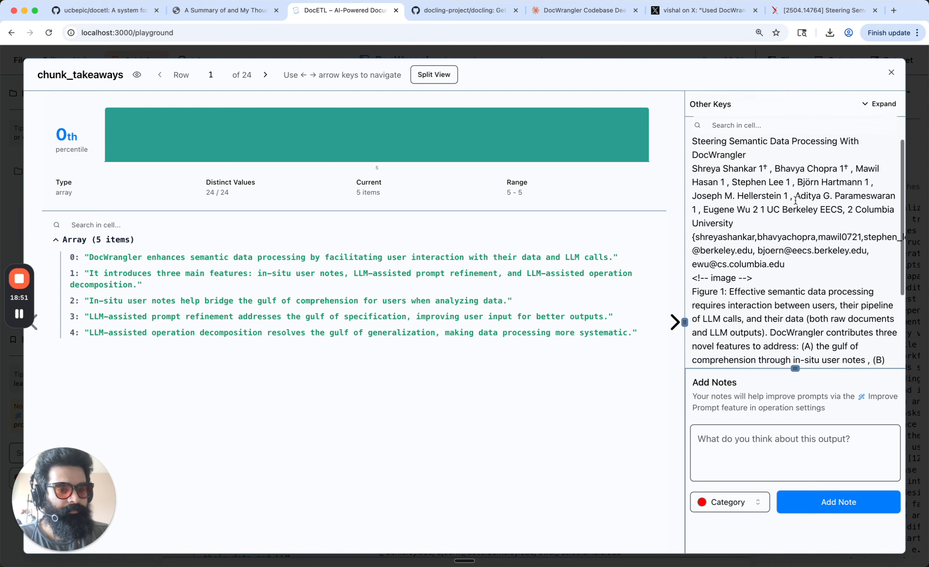
{"action": "scroll", "coordinate": [795, 201], "scroll_direction": "down", "scroll_amount": 1}
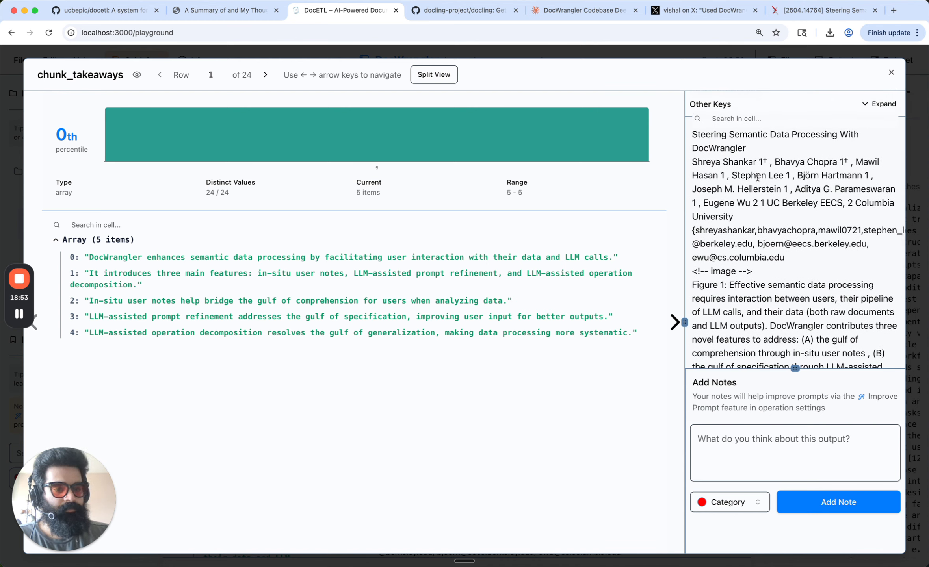
{"action": "scroll", "coordinate": [747, 232], "scroll_direction": "down", "scroll_amount": 3}
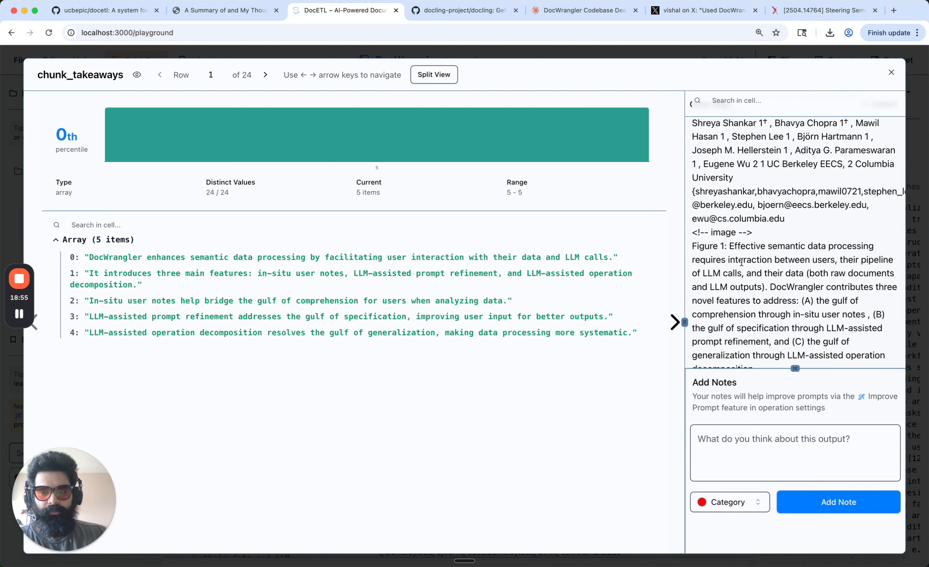
{"action": "scroll", "coordinate": [741, 262], "scroll_direction": "up", "scroll_amount": 1}
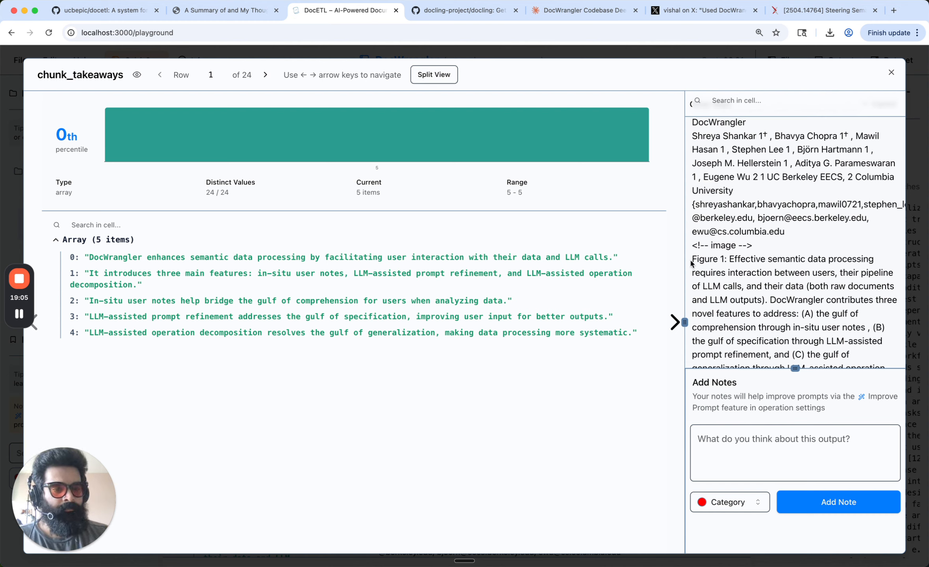
{"action": "scroll", "coordinate": [694, 263], "scroll_direction": "down", "scroll_amount": 2}
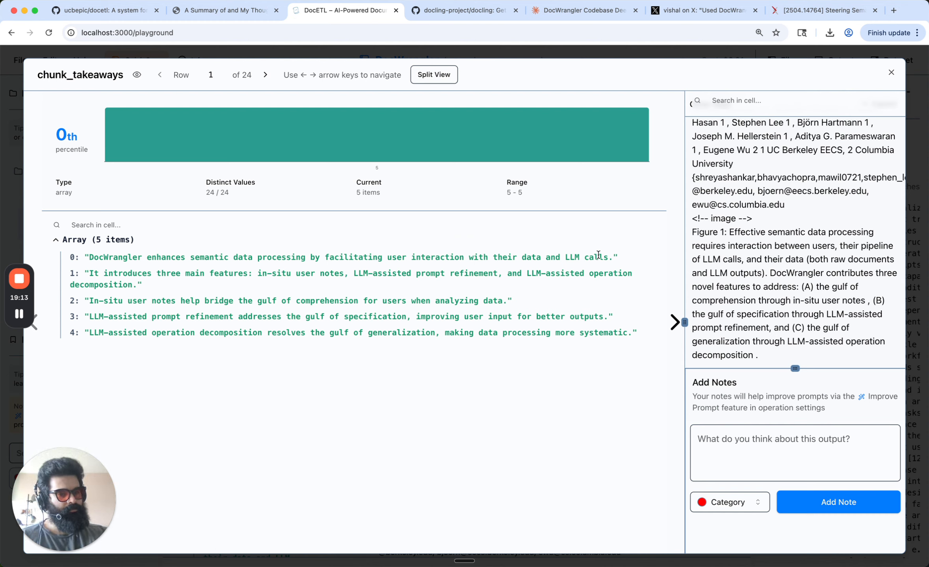
{"action": "scroll", "coordinate": [738, 244], "scroll_direction": "down", "scroll_amount": 1}
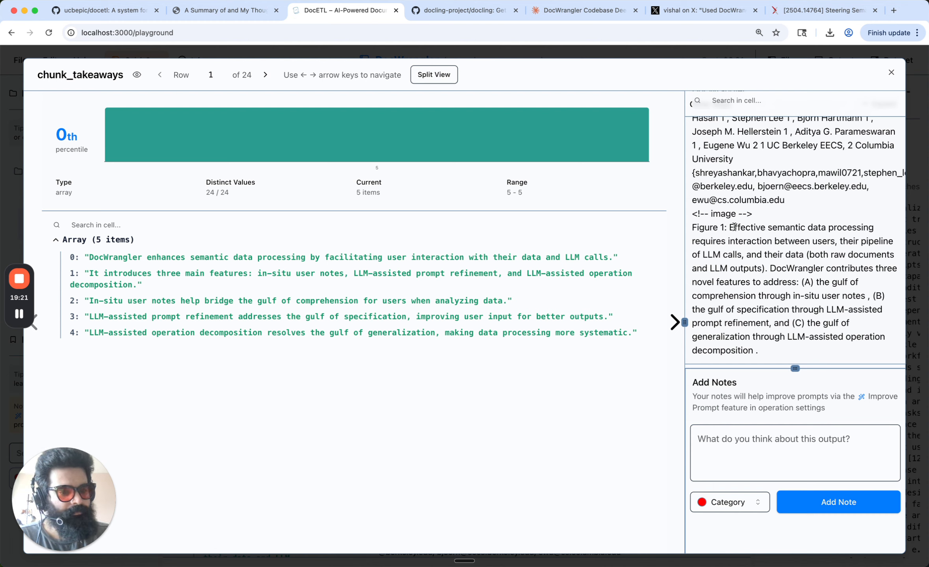
- Compare the individual sentences of the chunk's Figure 1 caption with the takeaways extracted for row 1
{"action": "left_click_drag", "start_coordinate": [730, 228], "coordinate": [740, 258]}
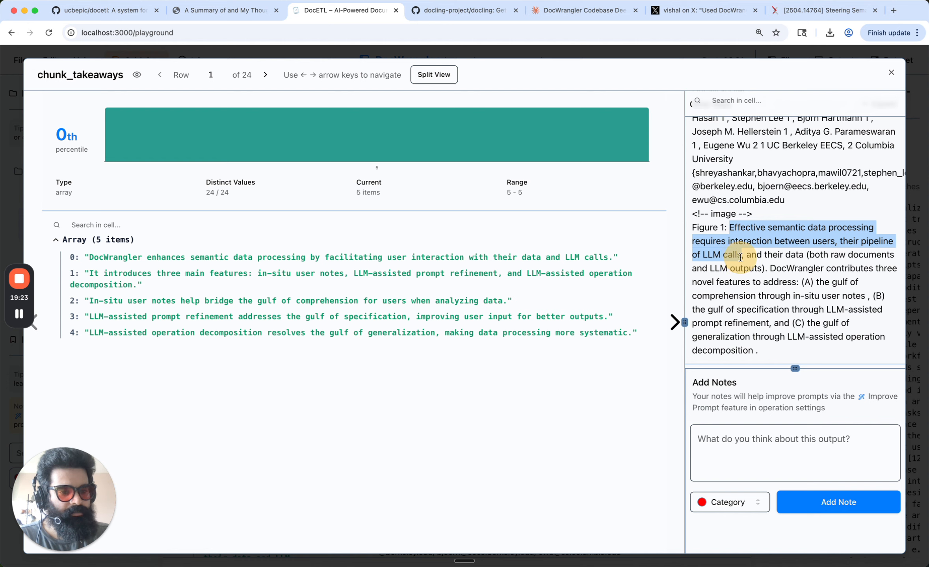
{"action": "left_click", "coordinate": [760, 253]}
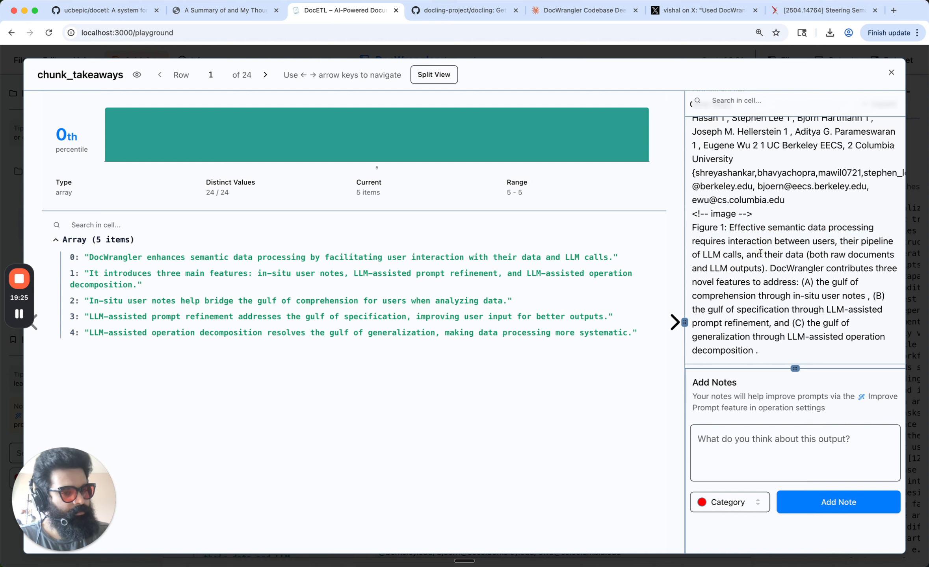
{"action": "scroll", "coordinate": [760, 253], "scroll_direction": "down", "scroll_amount": 2}
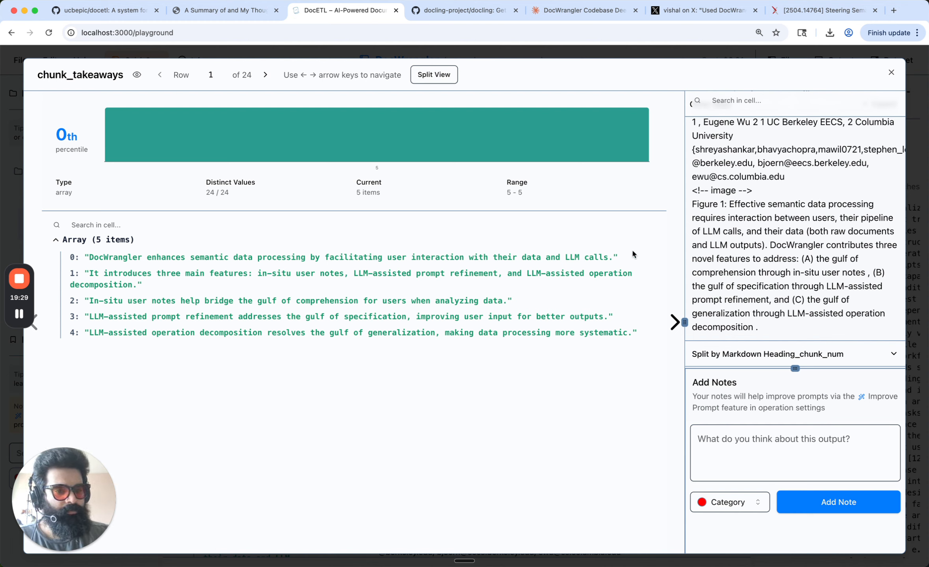
{"action": "left_click", "coordinate": [772, 245]}
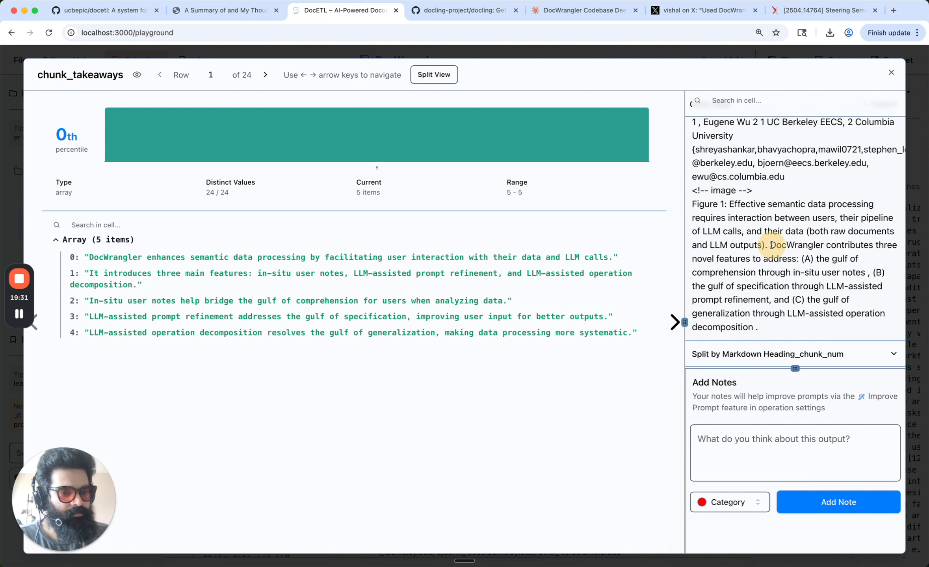
{"action": "left_click_drag", "start_coordinate": [771, 245], "coordinate": [798, 259]}
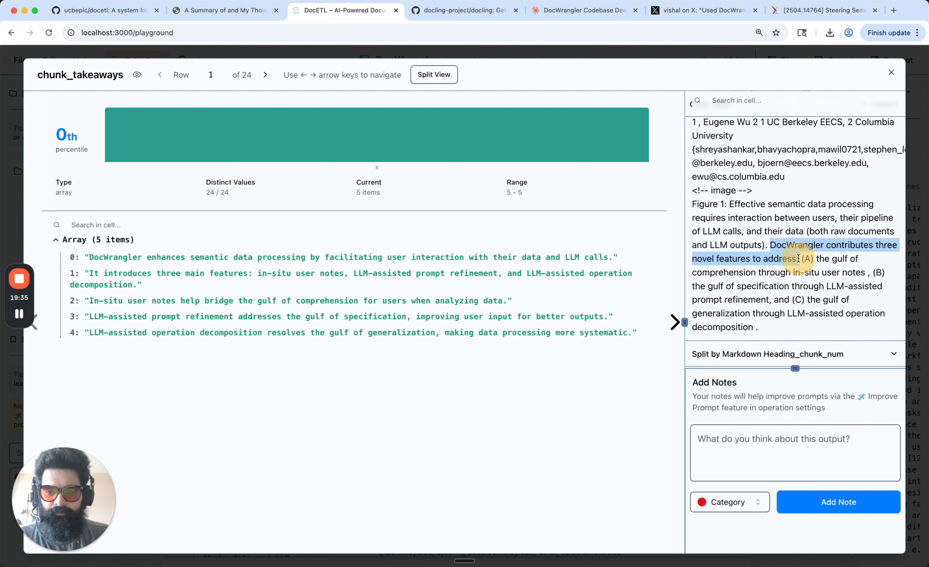
{"action": "left_click_drag", "start_coordinate": [798, 258], "coordinate": [798, 258]}
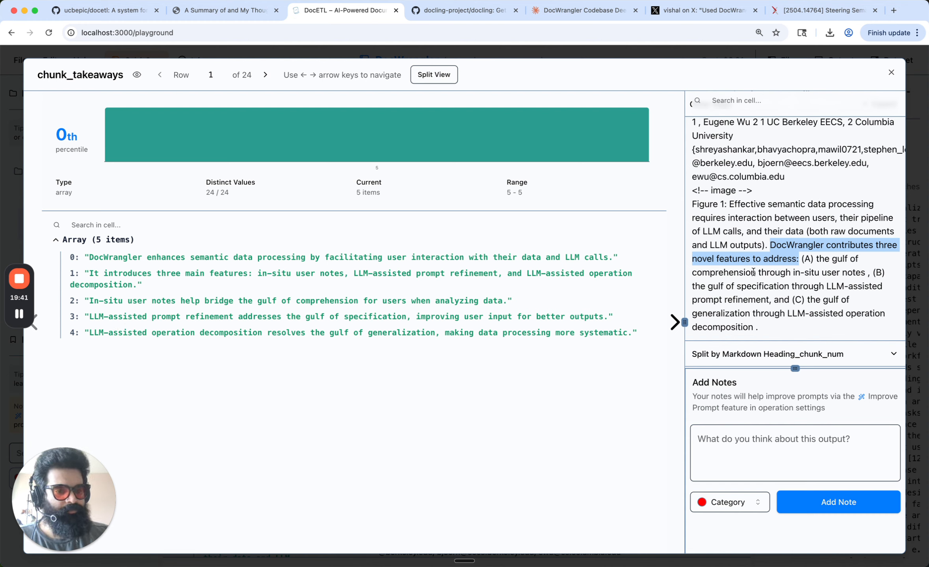
{"action": "left_click_drag", "start_coordinate": [709, 286], "coordinate": [790, 286]}
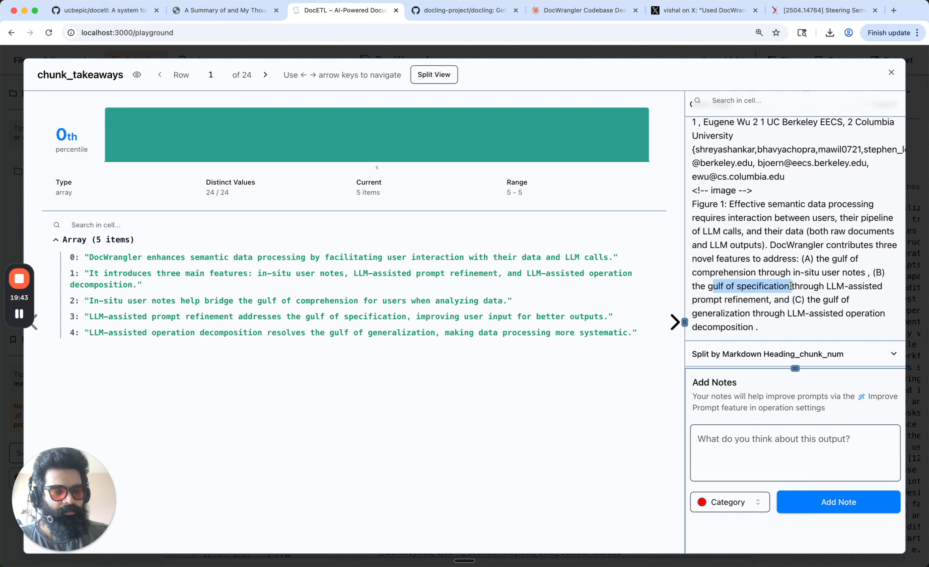
{"action": "left_click", "coordinate": [755, 314]}
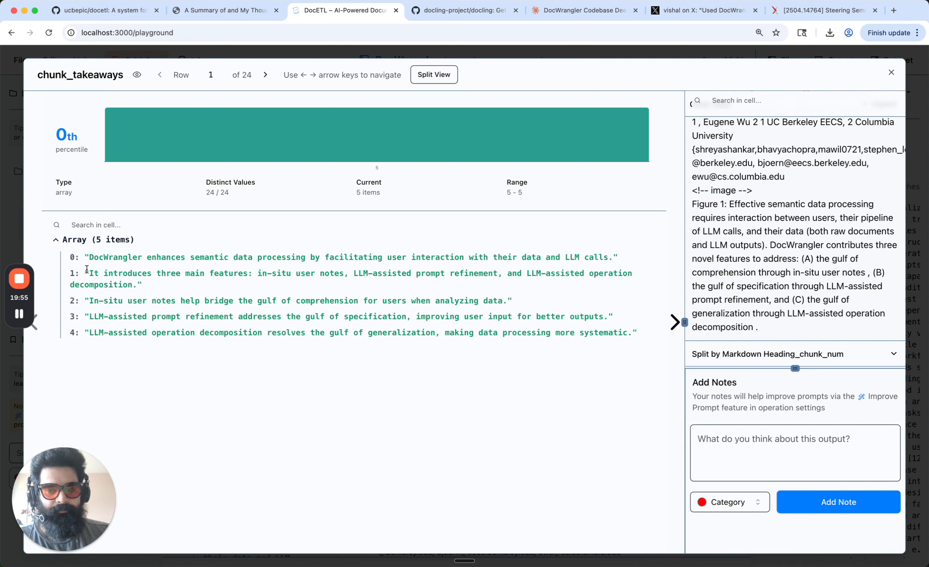
{"action": "left_click_drag", "start_coordinate": [89, 273], "coordinate": [287, 333]}
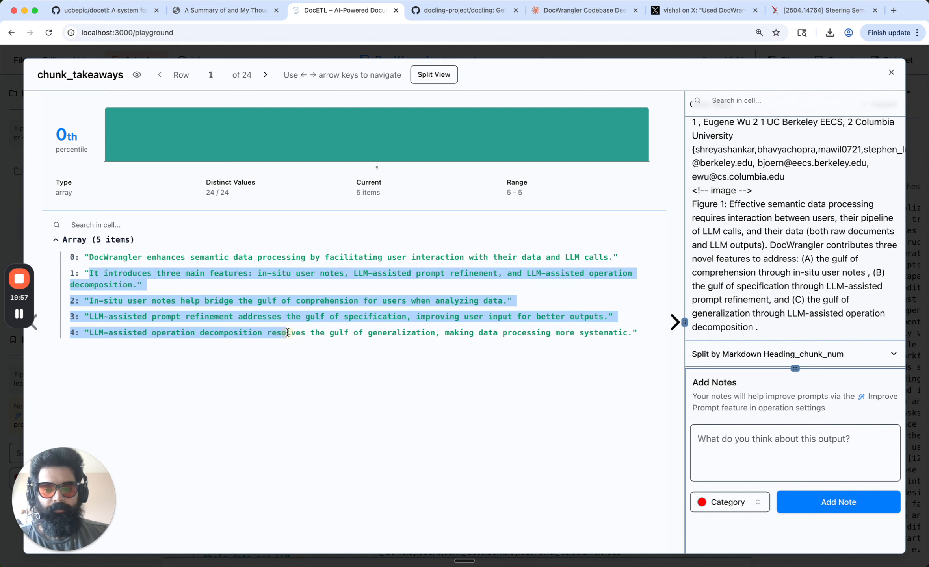
{"action": "left_click", "coordinate": [287, 333]}
- Add a note on row 1 that the LLM unnecessarily breaks one sentence into four takeaways and should extract them verbatim from the chunk
{"action": "left_click_drag", "start_coordinate": [770, 245], "coordinate": [758, 323]}
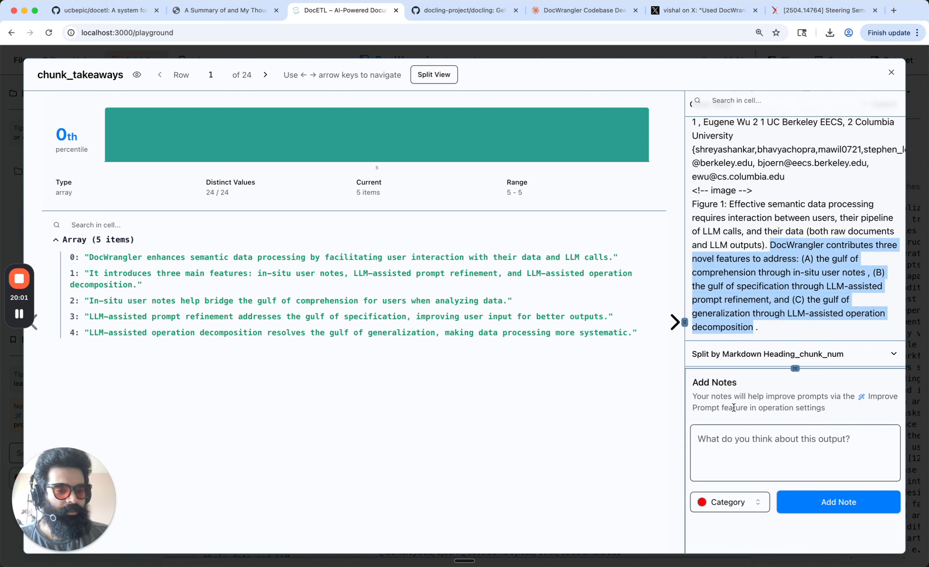
{"action": "left_click", "coordinate": [730, 457]}
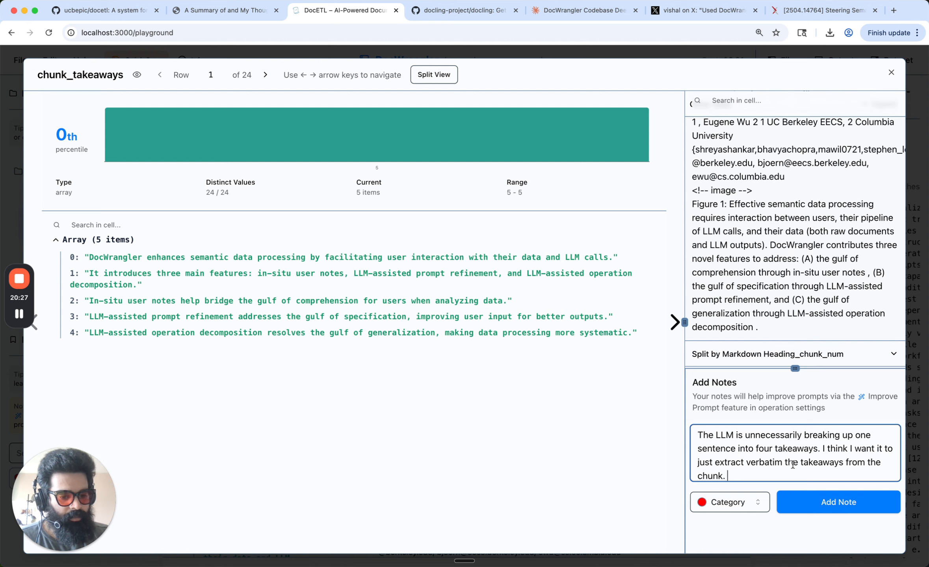
{"action": "left_click", "coordinate": [807, 498]}
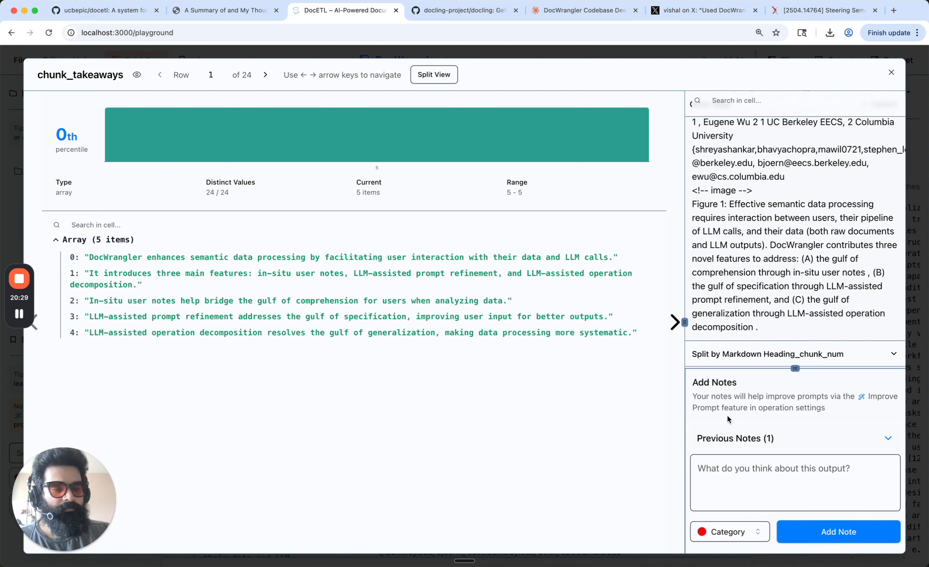
- Go to row 2 and review the Abstract chunk's text alongside its extracted takeaways
{"action": "scroll", "coordinate": [784, 301], "scroll_direction": "down", "scroll_amount": 2}
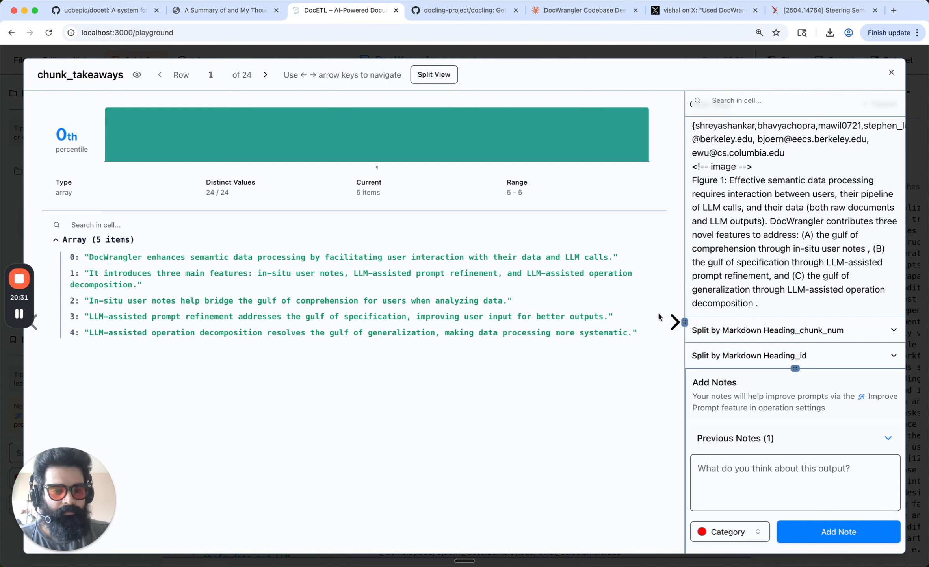
{"action": "left_click", "coordinate": [674, 322]}
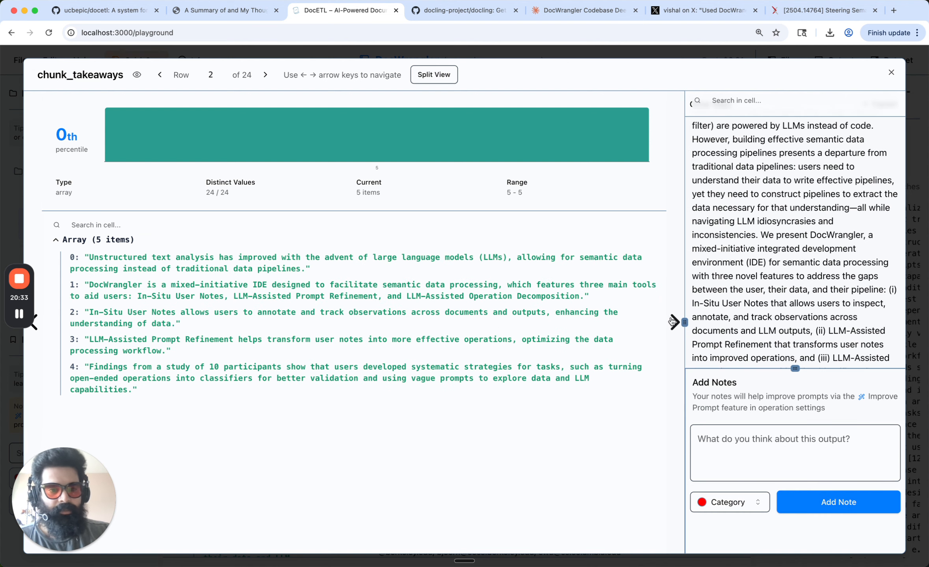
{"action": "scroll", "coordinate": [796, 243], "scroll_direction": "down", "scroll_amount": 3}
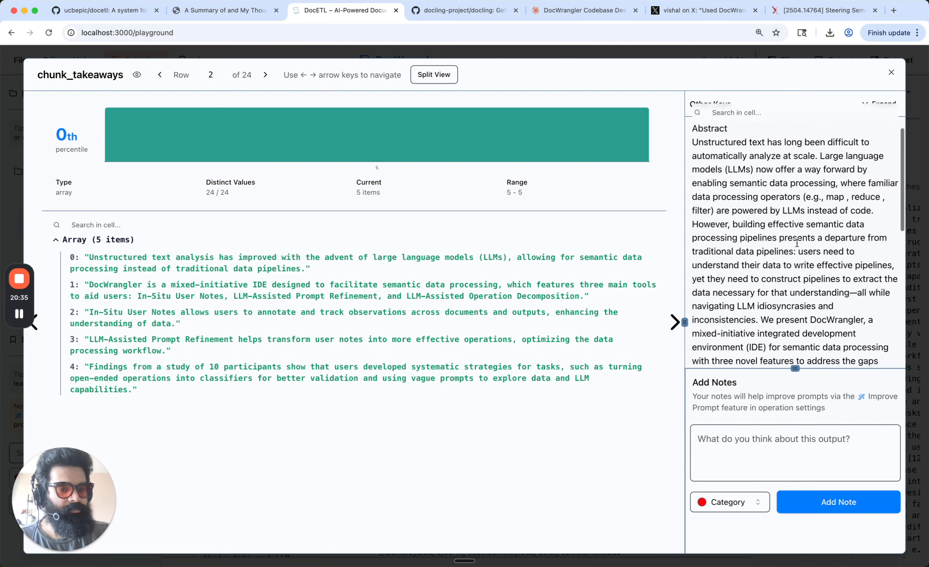
{"action": "scroll", "coordinate": [796, 243], "scroll_direction": "down", "scroll_amount": 10}
{"action": "scroll", "coordinate": [796, 243], "scroll_direction": "up", "scroll_amount": 9}
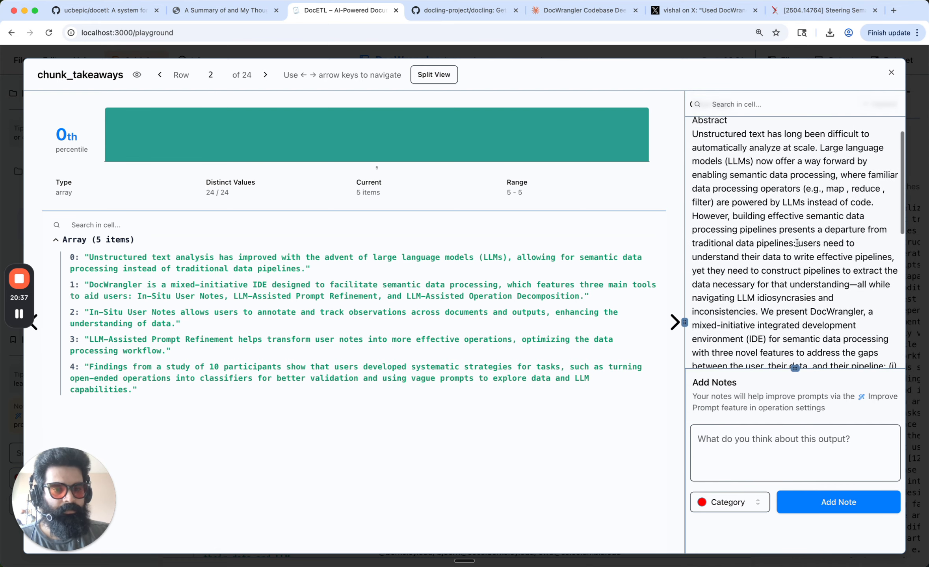
- Compare the Abstract chunk's opening sentences on semantic data processing with the first takeaway extracted for row 2
{"action": "scroll", "coordinate": [796, 243], "scroll_direction": "up", "scroll_amount": 2}
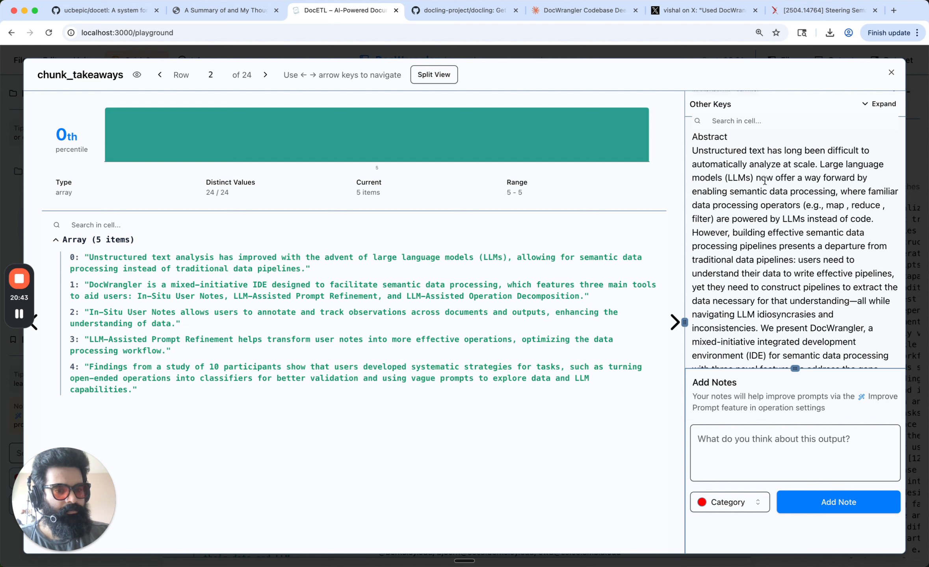
{"action": "left_click_drag", "start_coordinate": [692, 151], "coordinate": [863, 181]}
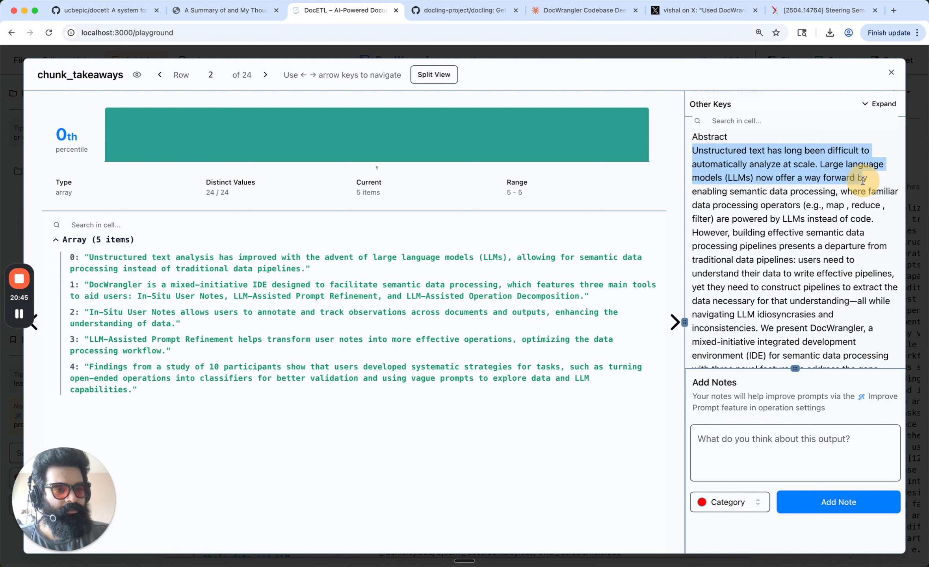
{"action": "left_click", "coordinate": [837, 186]}
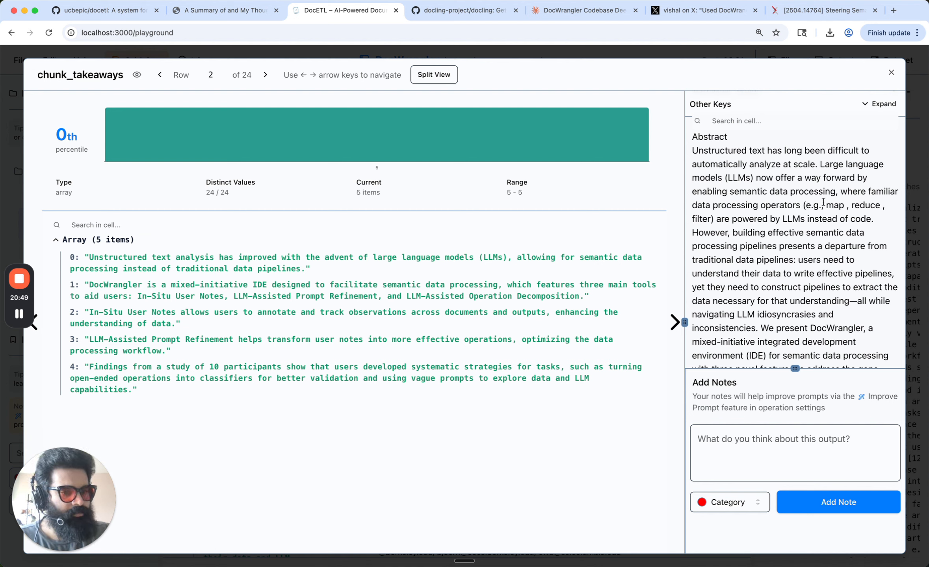
{"action": "left_click", "coordinate": [691, 191]}
{"action": "left_click_drag", "start_coordinate": [691, 191], "coordinate": [843, 193]}
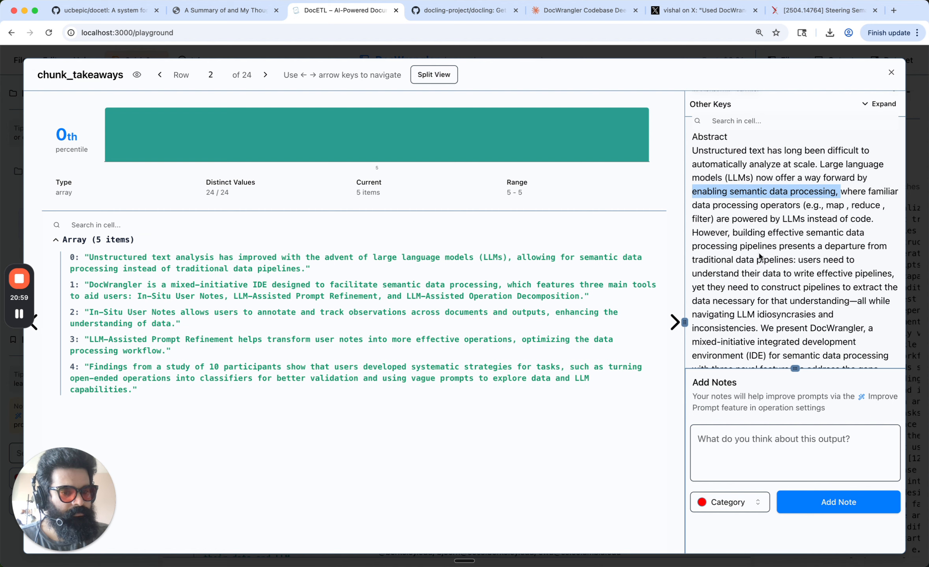
{"action": "left_click", "coordinate": [698, 232]}
{"action": "left_click_drag", "start_coordinate": [698, 232], "coordinate": [803, 260]}
{"action": "left_click", "coordinate": [797, 219]}
{"action": "left_click_drag", "start_coordinate": [781, 219], "coordinate": [861, 219]}
{"action": "left_click", "coordinate": [860, 220]}
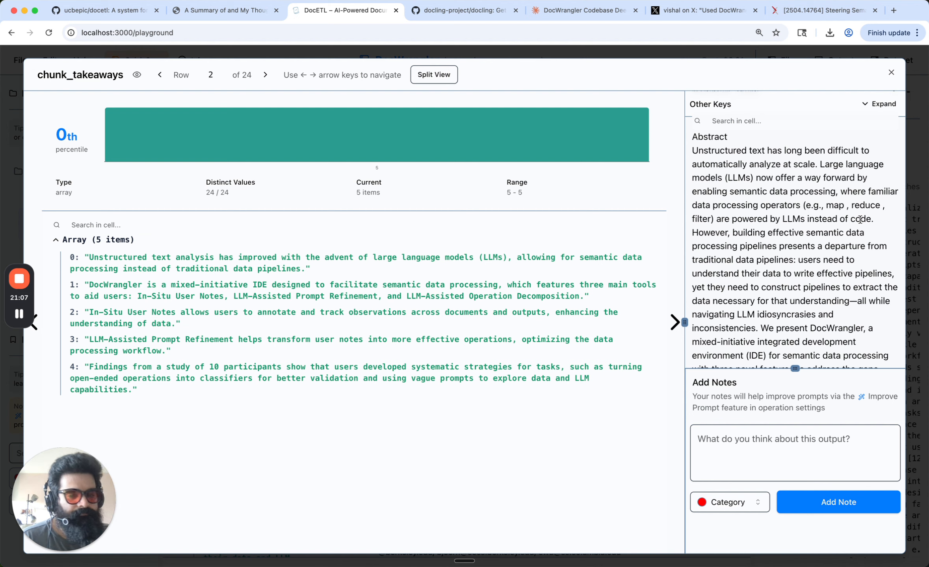
{"action": "left_click_drag", "start_coordinate": [310, 268], "coordinate": [86, 260]}
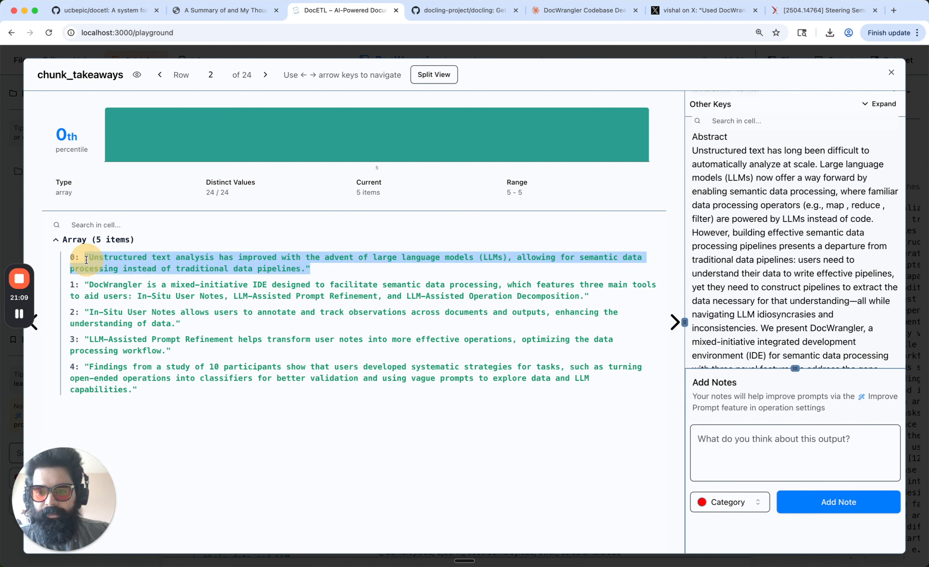
{"action": "left_click", "coordinate": [243, 257]}
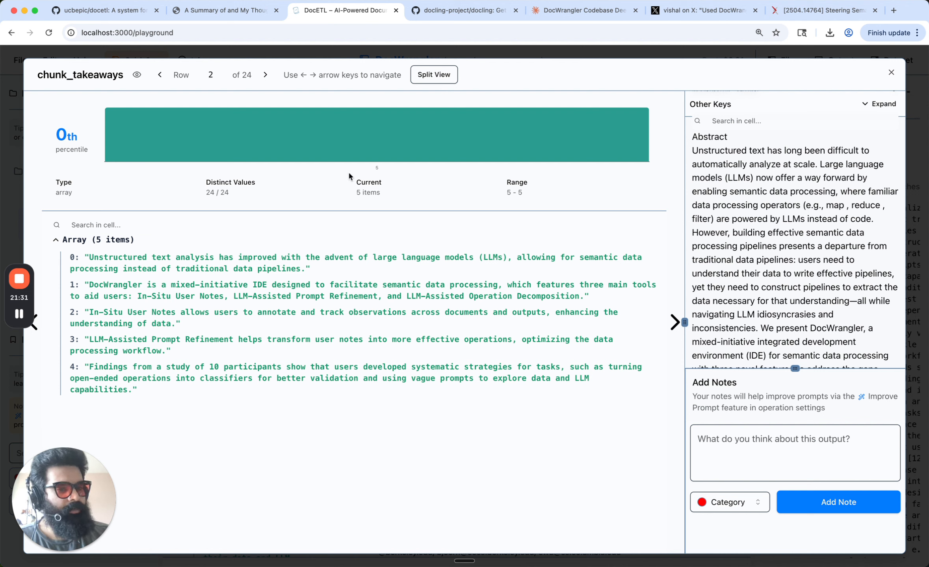
- Add a note on row 2 about the takeaways extracted from the Abstract chunk
{"action": "scroll", "coordinate": [783, 248], "scroll_direction": "down", "scroll_amount": 1}
{"action": "scroll", "coordinate": [783, 248], "scroll_direction": "up", "scroll_amount": 2}
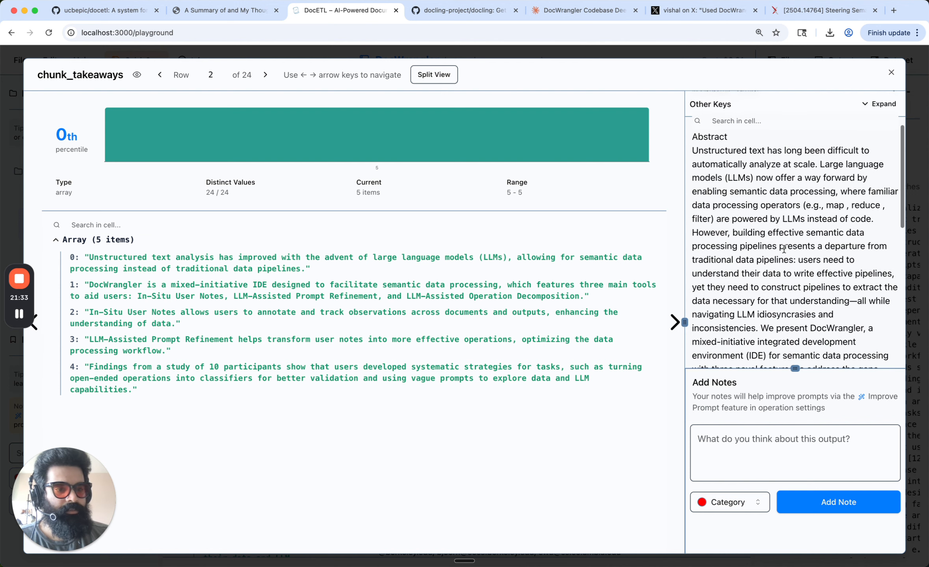
{"action": "scroll", "coordinate": [783, 249], "scroll_direction": "down", "scroll_amount": 2}
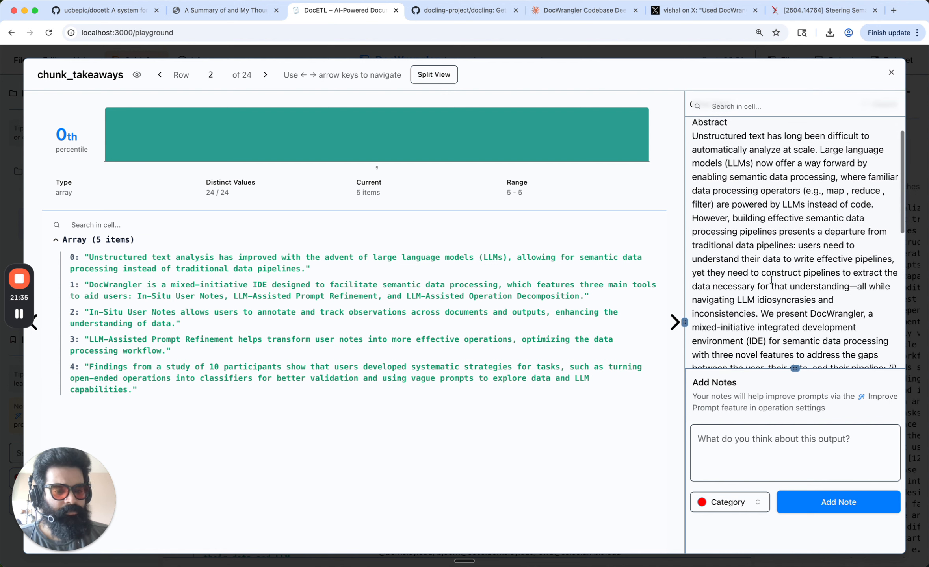
{"action": "left_click", "coordinate": [715, 455]}
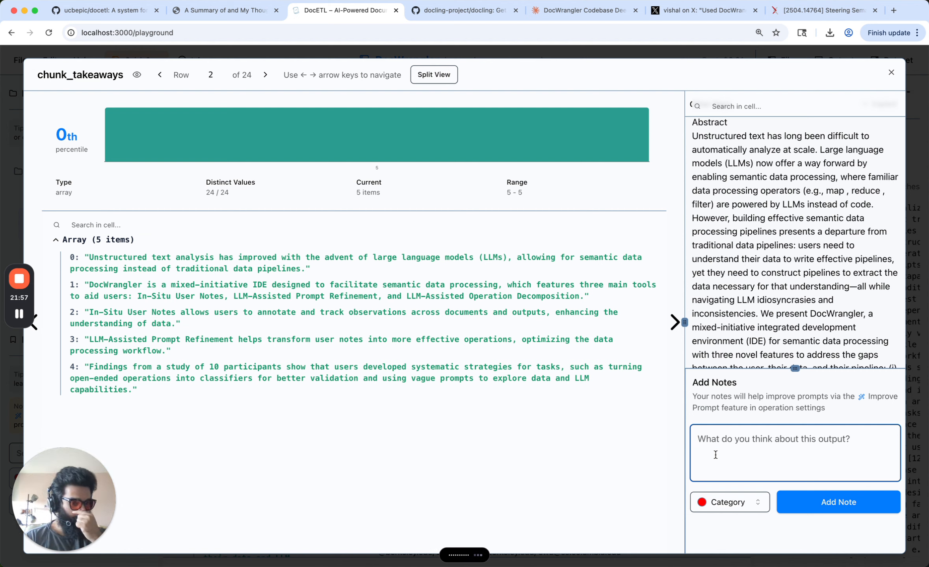
{"action": "key", "text": "super+v"}
{"action": "left_click", "coordinate": [809, 508]}
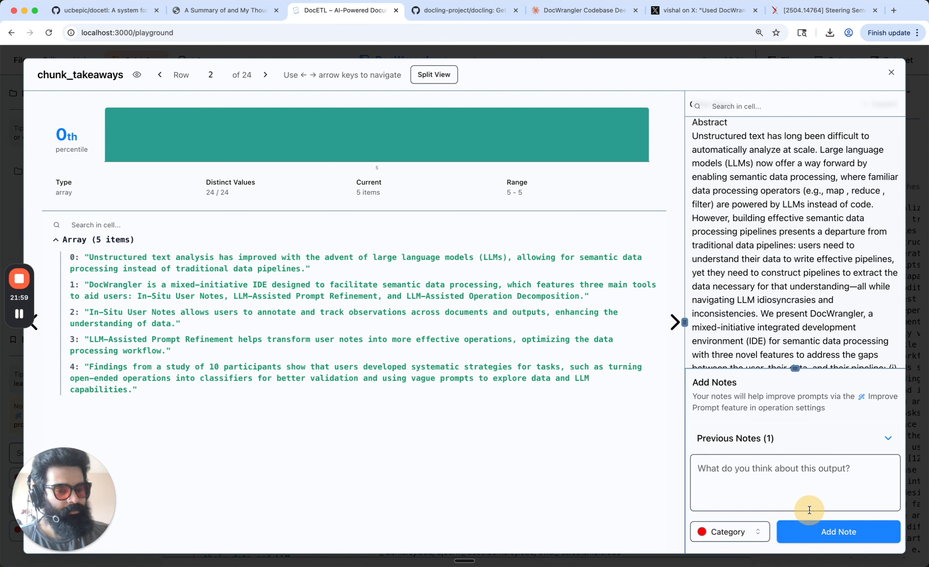
- Go to row 3 and compare the CCS Concepts chunk's text with its extracted takeaways
{"action": "left_click", "coordinate": [672, 322]}
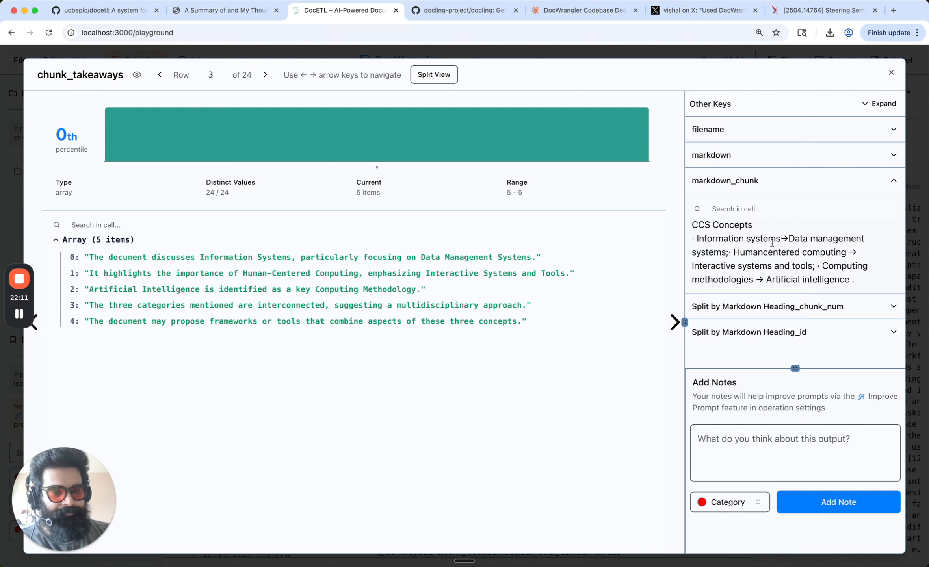
{"action": "left_click_drag", "start_coordinate": [697, 240], "coordinate": [862, 278]}
{"action": "left_click", "coordinate": [863, 278]}
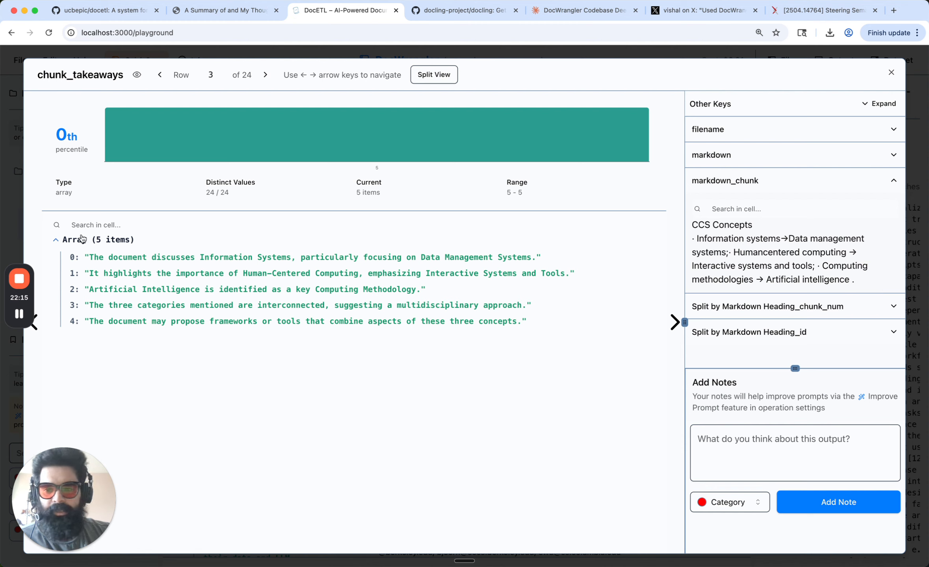
{"action": "left_click_drag", "start_coordinate": [89, 257], "coordinate": [546, 266]}
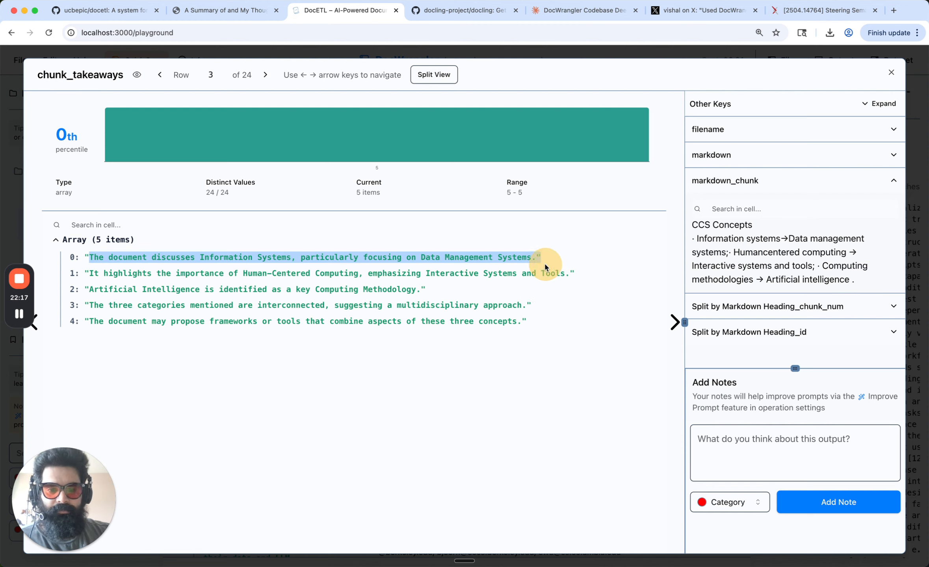
{"action": "left_click", "coordinate": [150, 260]}
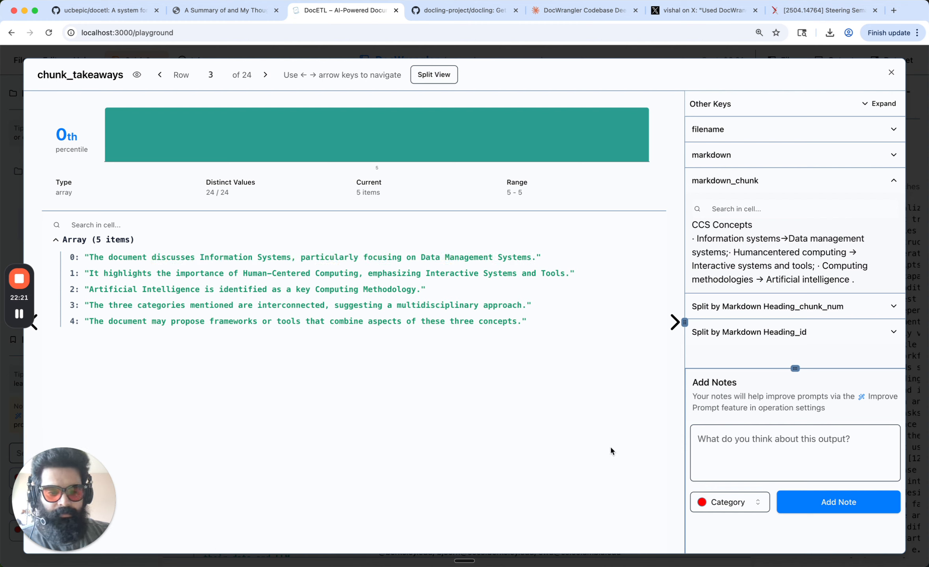
- Add a note on row 3 that keyword concepts are expanded into full sentences and 5 takeaways are forced when 2 or 3 would suffice
{"action": "left_click", "coordinate": [711, 451]}
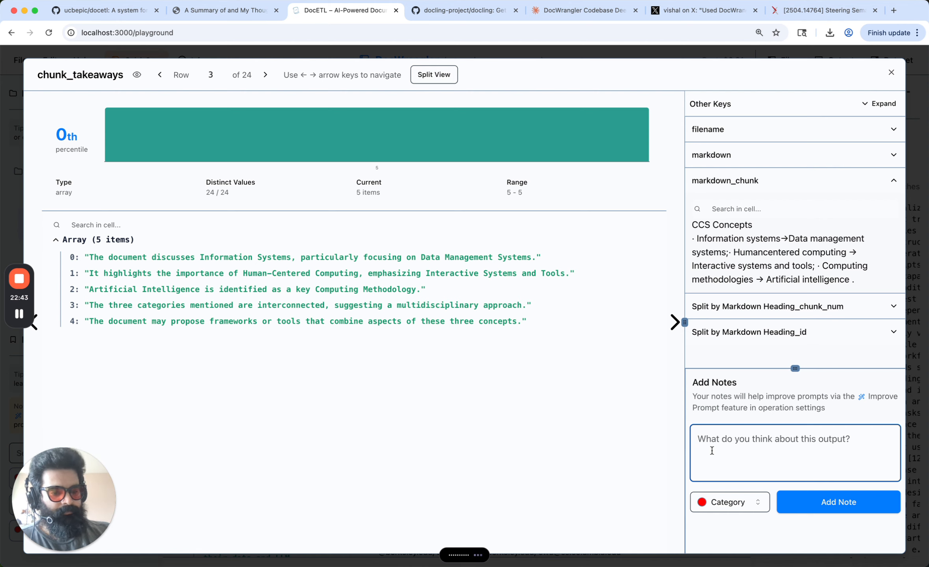
{"action": "key", "text": "super+v"}
{"action": "left_click", "coordinate": [811, 499]}
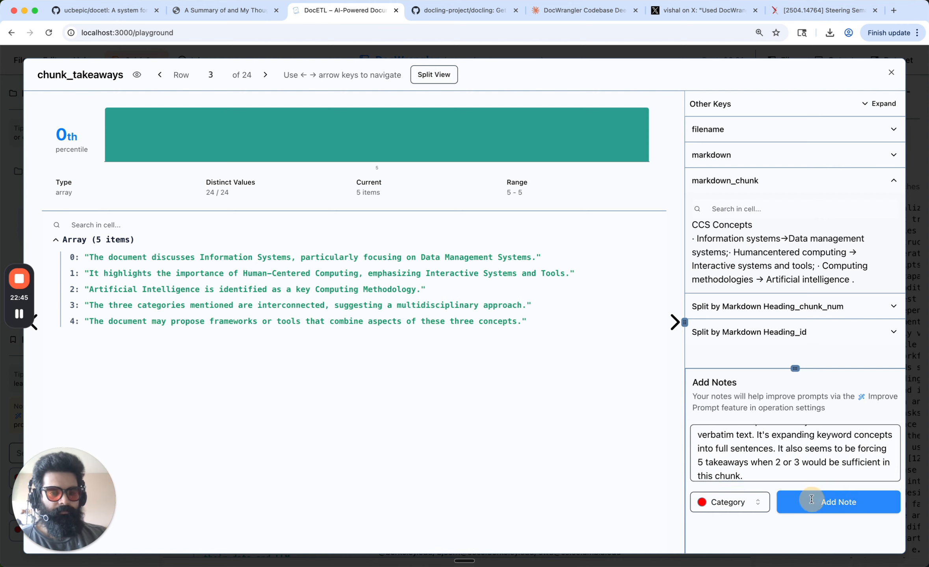
- Add a note on row 4 that, like the CCS concepts, keywords are unnecessarily expanded and forcing 5 takeaways causes hallucinations
{"action": "left_click", "coordinate": [674, 324]}
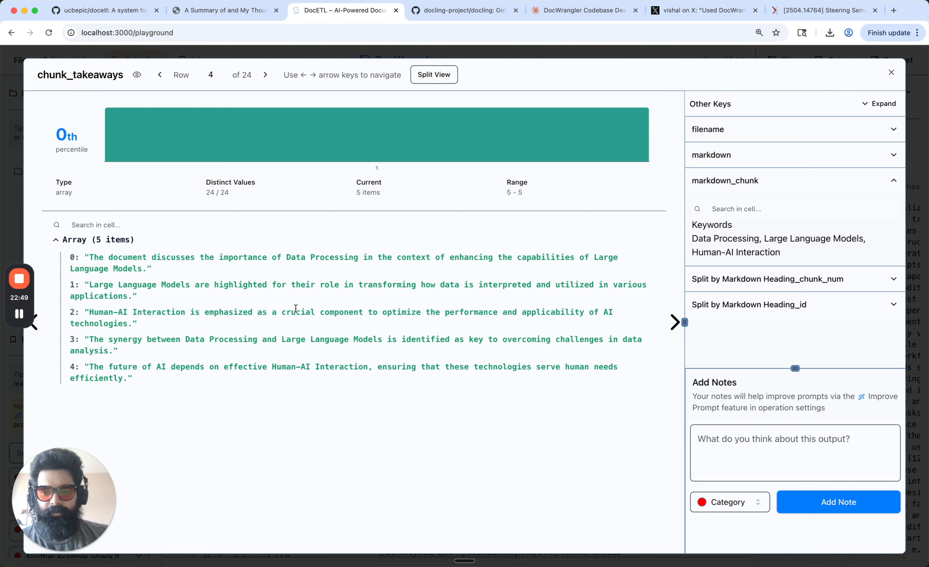
{"action": "left_click", "coordinate": [757, 450]}
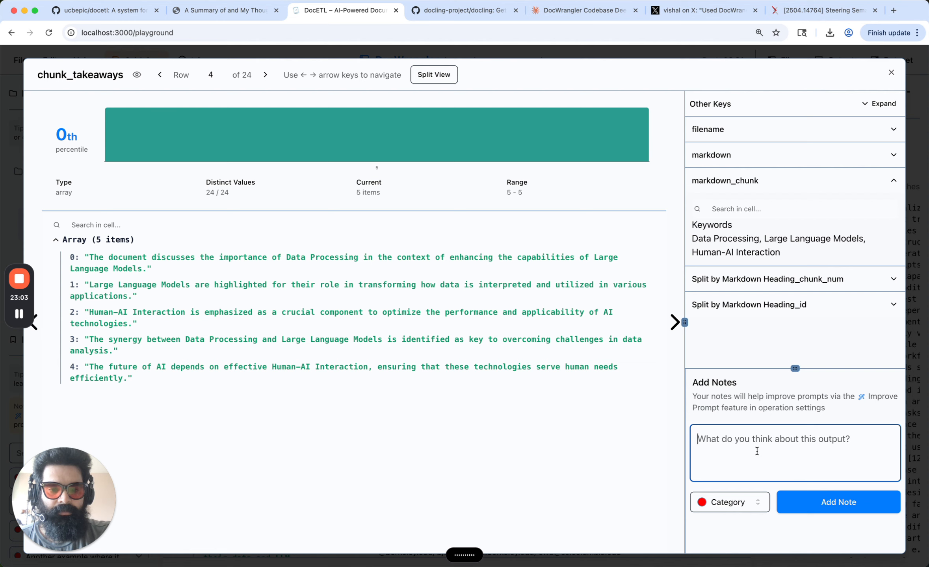
{"action": "key", "text": "super+v"}
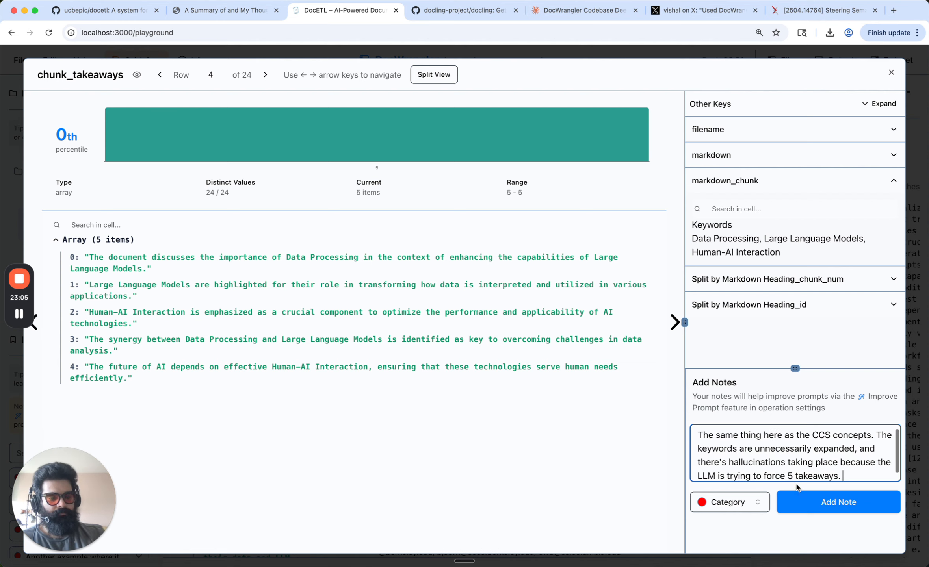
{"action": "left_click", "coordinate": [801, 497]}
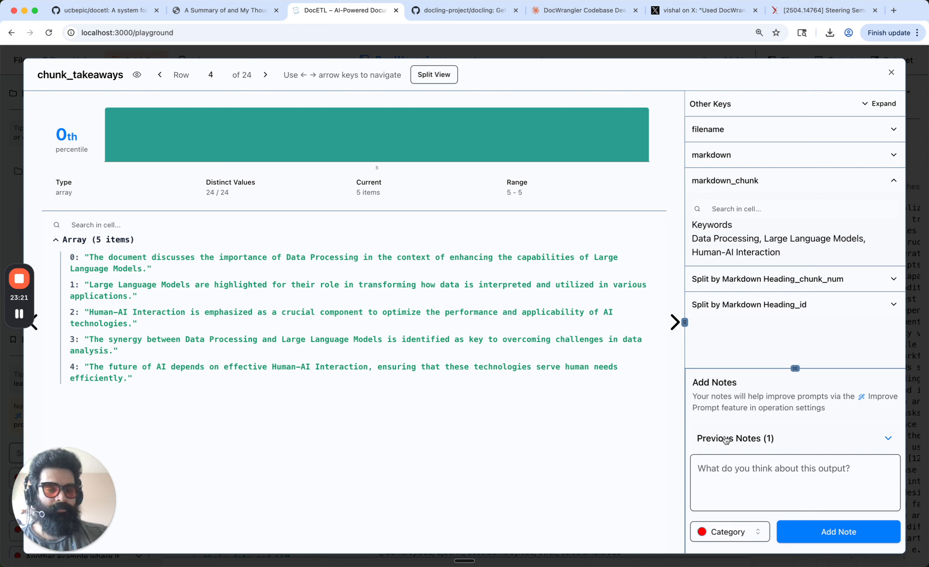
- Go to row 5 and compare the opening sentences of the Introduction chunk with the first extracted takeaway
{"action": "left_click", "coordinate": [673, 336]}
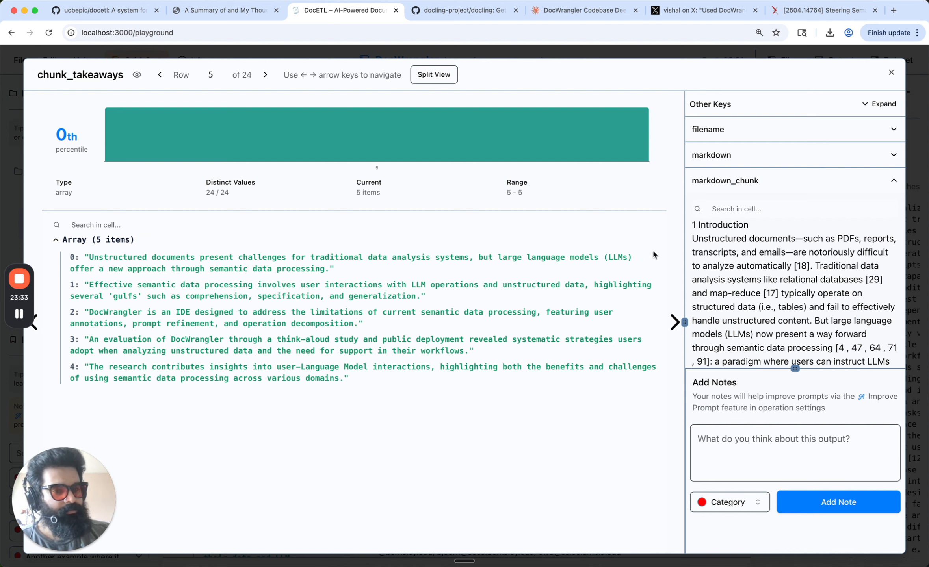
{"action": "left_click_drag", "start_coordinate": [690, 241], "coordinate": [792, 244]}
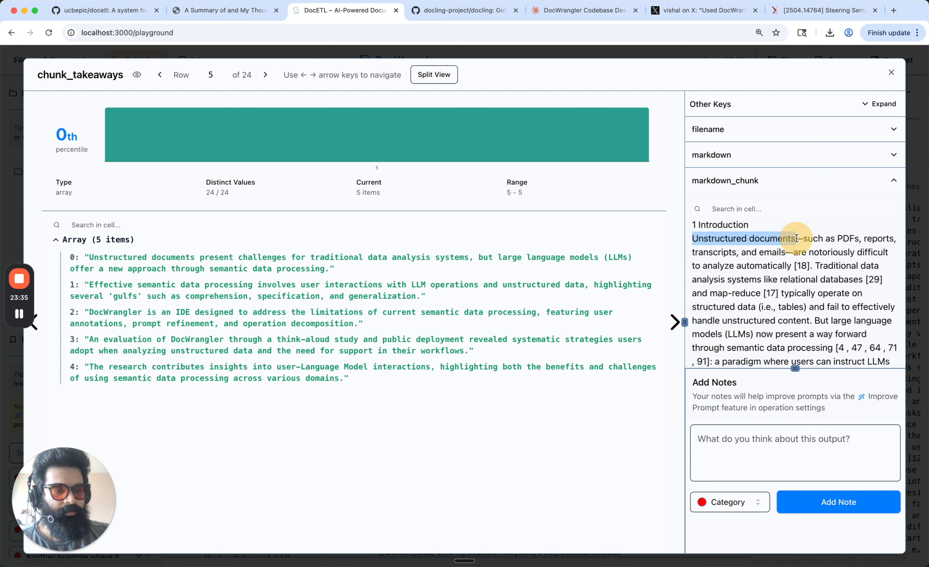
{"action": "left_click", "coordinate": [792, 248]}
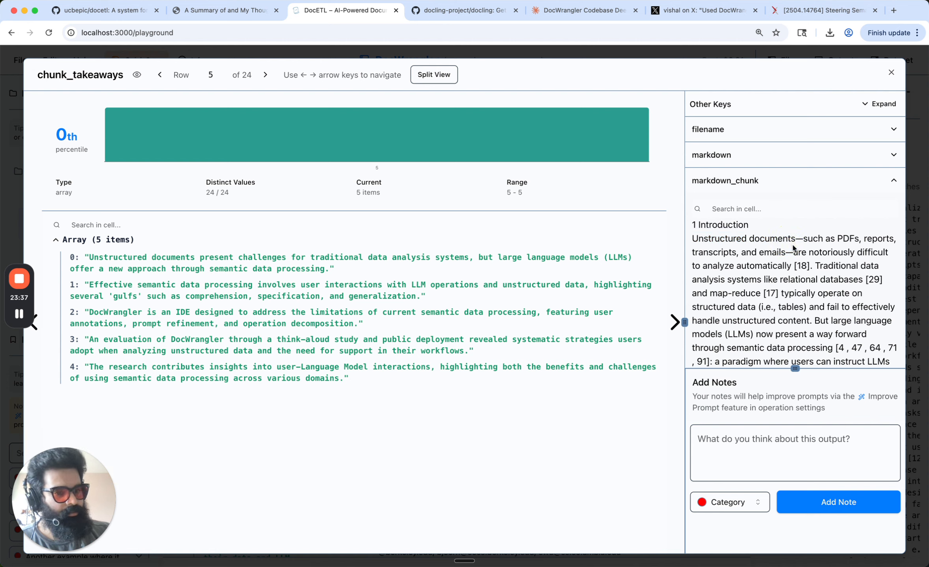
{"action": "scroll", "coordinate": [792, 248], "scroll_direction": "down", "scroll_amount": 1}
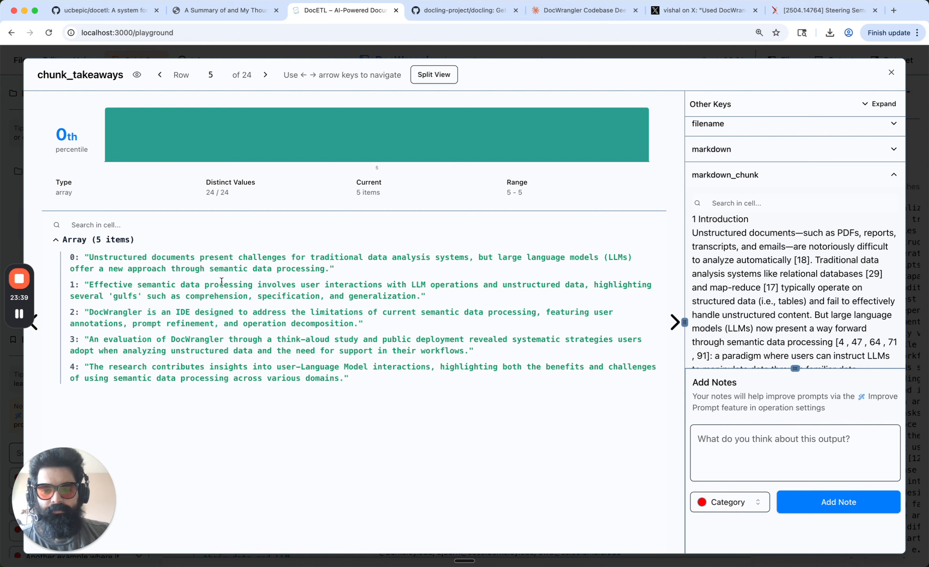
{"action": "left_click_drag", "start_coordinate": [200, 258], "coordinate": [289, 264]}
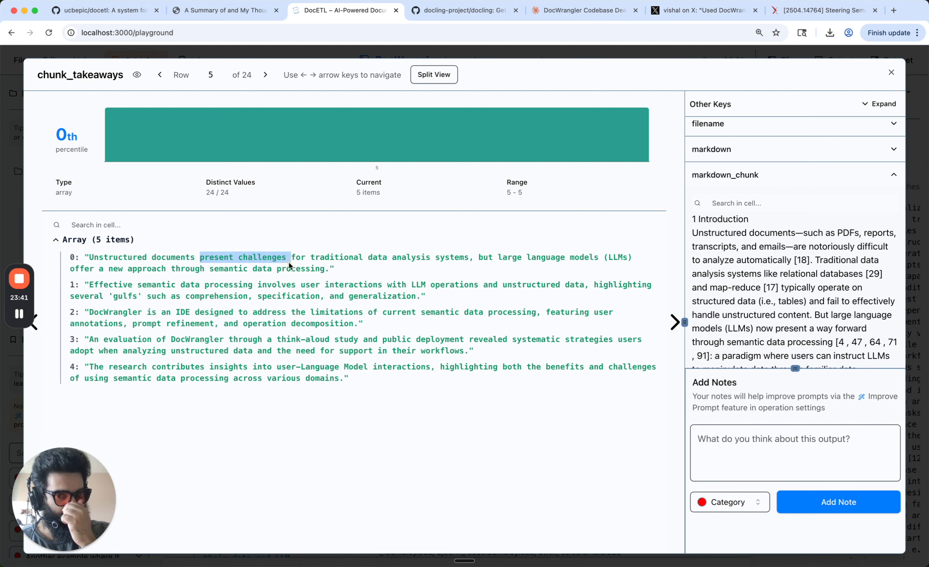
{"action": "left_click", "coordinate": [748, 261]}
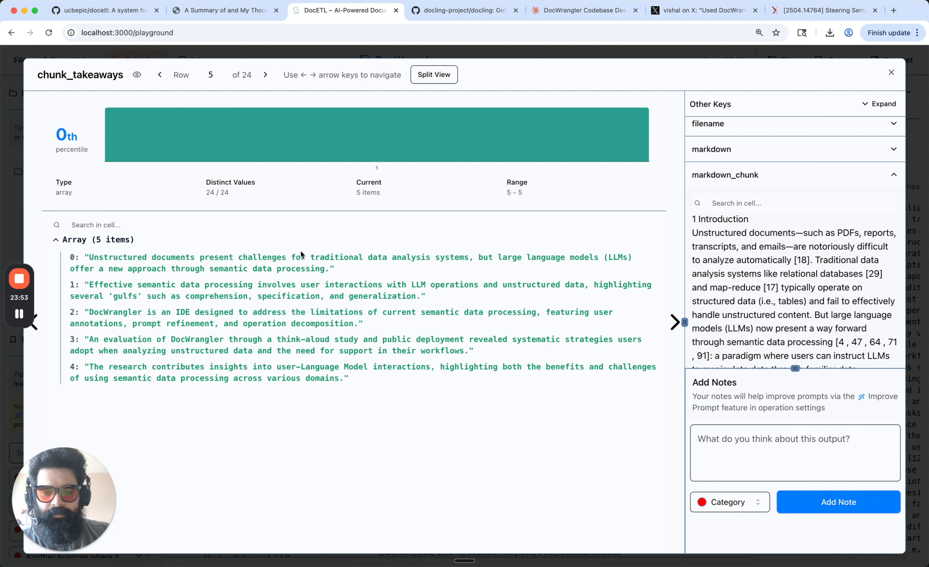
{"action": "left_click_drag", "start_coordinate": [200, 257], "coordinate": [475, 260]}
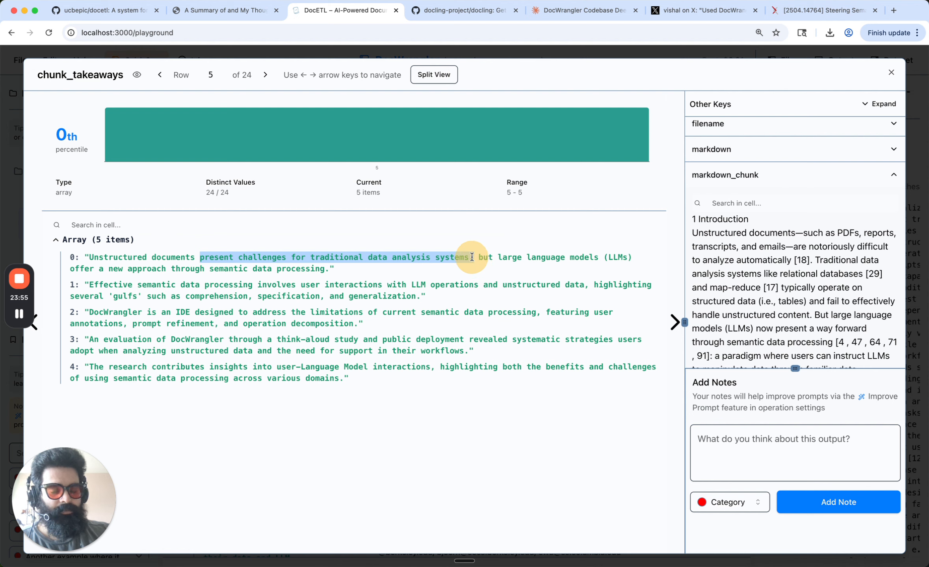
{"action": "left_click", "coordinate": [471, 258]}
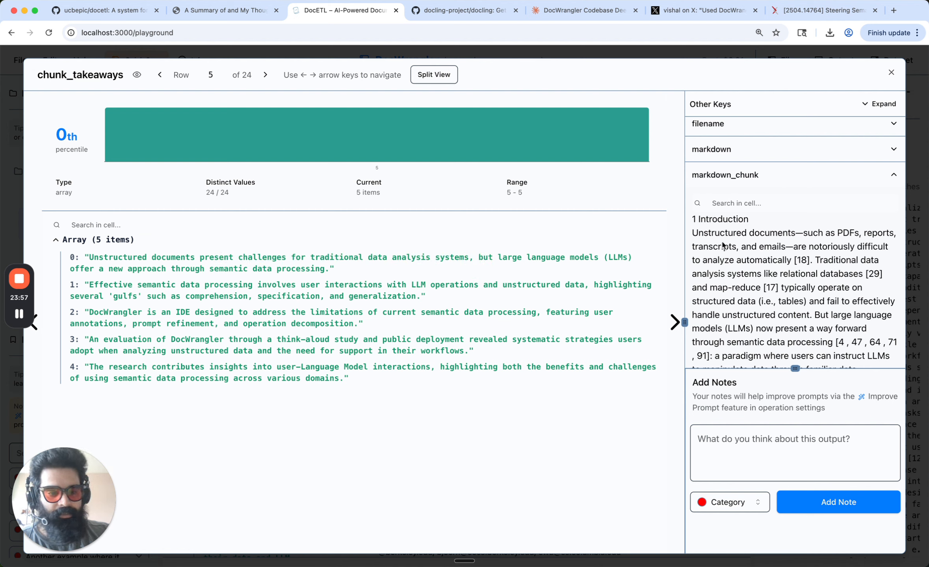
{"action": "scroll", "coordinate": [810, 270], "scroll_direction": "down", "scroll_amount": 2}
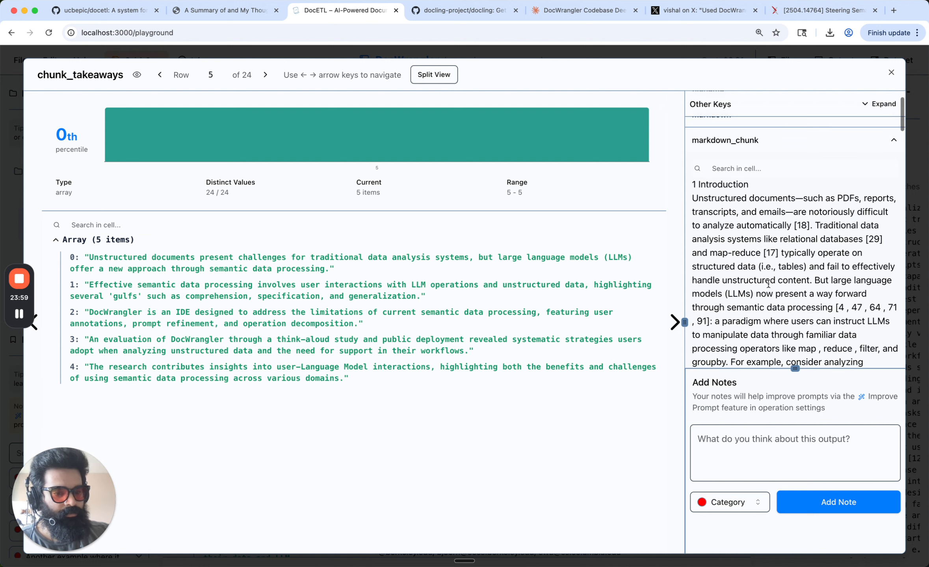
{"action": "left_click_drag", "start_coordinate": [756, 296], "coordinate": [850, 304]}
{"action": "scroll", "coordinate": [853, 303], "scroll_direction": "down", "scroll_amount": 2}
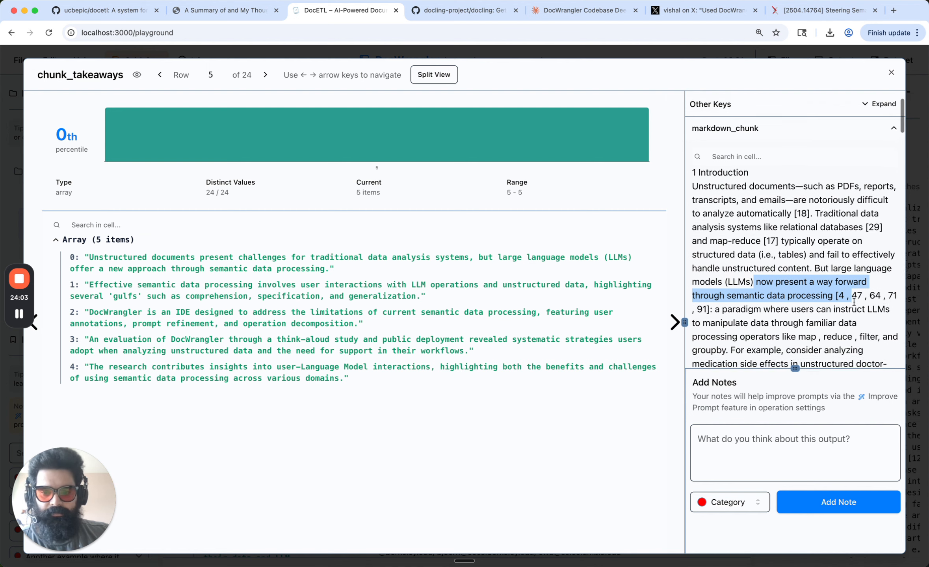
{"action": "scroll", "coordinate": [854, 303], "scroll_direction": "down", "scroll_amount": 4}
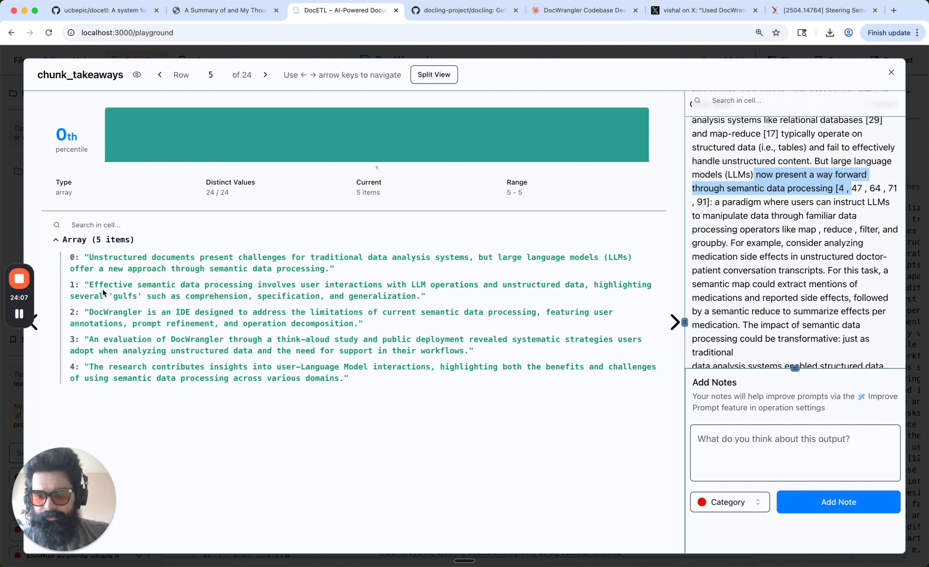
- Search the Introduction chunk for "effective semantic" and compare the matching passage with takeaway 1 of row 5
{"action": "left_click", "coordinate": [778, 101]}
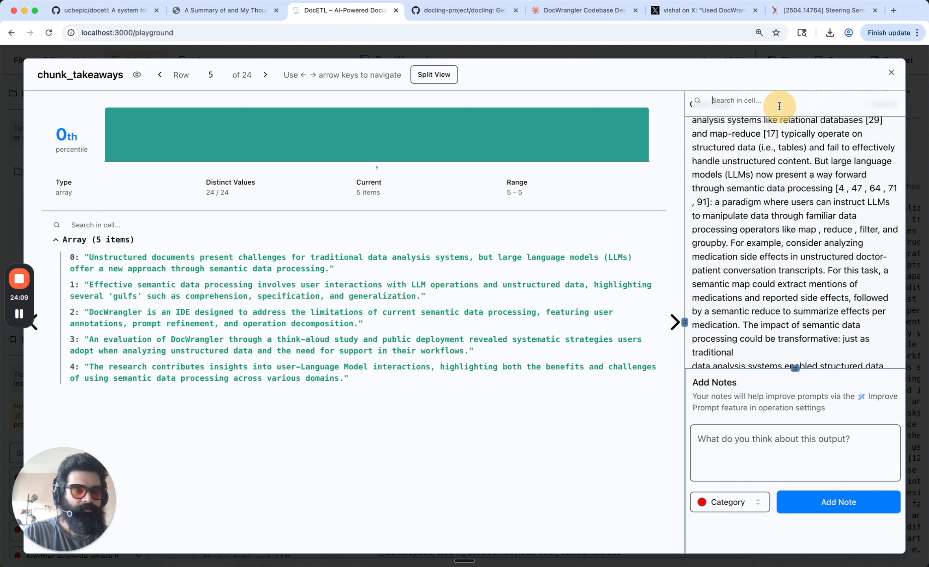
{"action": "type", "text": "effective semantic"}
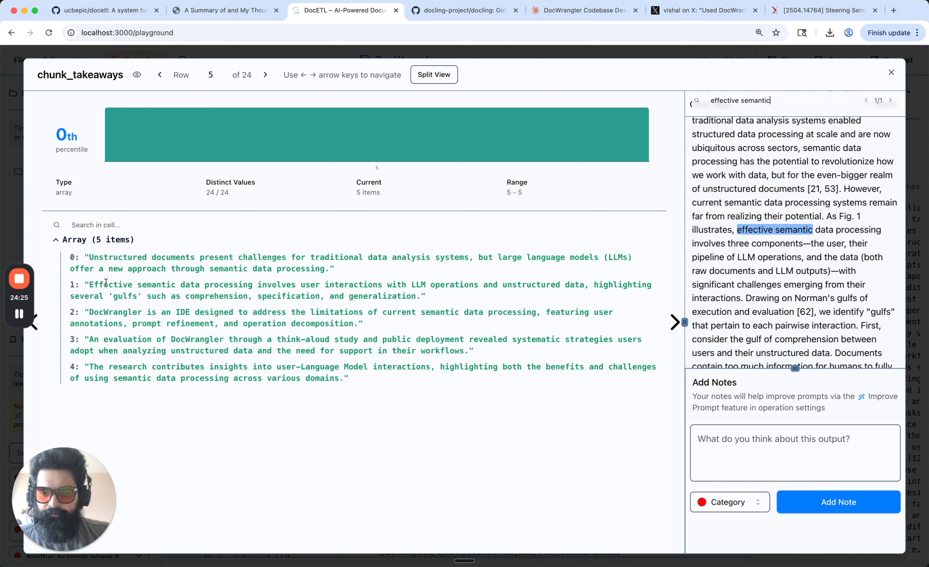
{"action": "left_click_drag", "start_coordinate": [428, 298], "coordinate": [85, 283]}
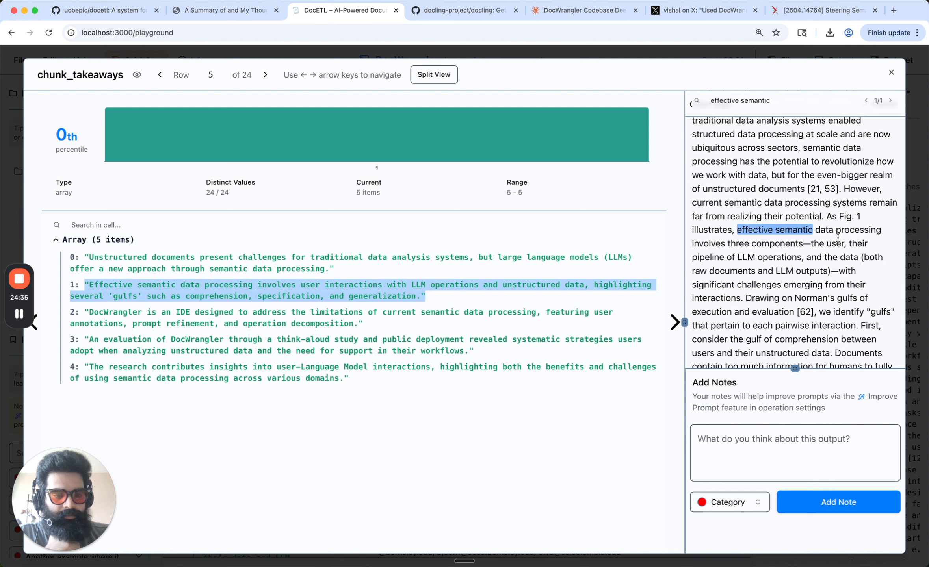
- Add a note on row 5 that the second takeaway, on effective semantic data processing, loses its meaning through paraphrasing and should be extracted verbatim
{"action": "left_click", "coordinate": [320, 288]}
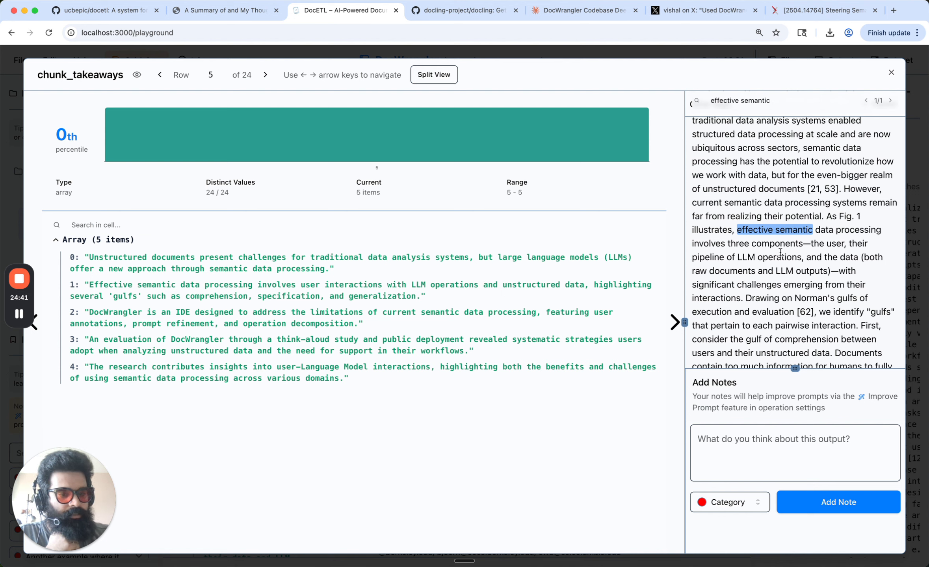
{"action": "left_click_drag", "start_coordinate": [809, 243], "coordinate": [859, 263]}
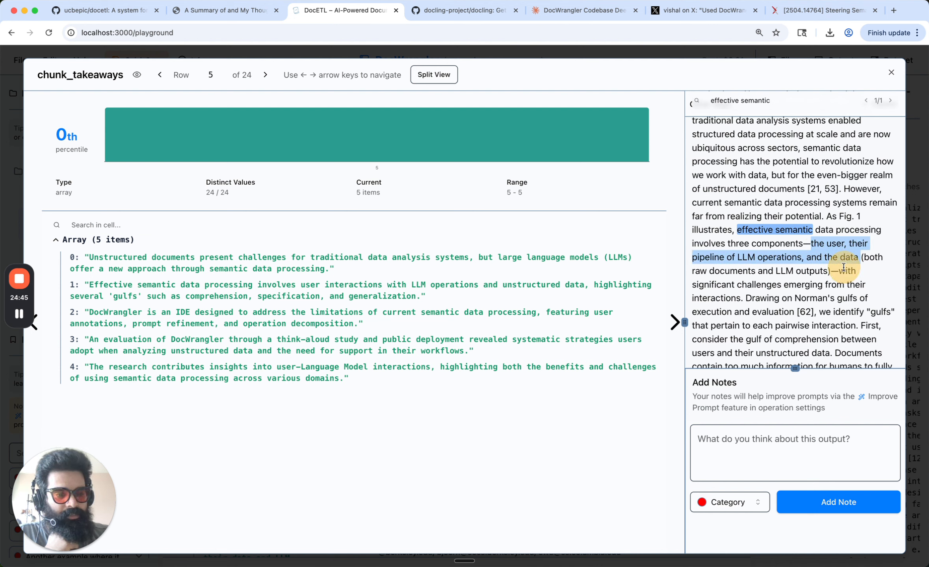
{"action": "left_click", "coordinate": [766, 268]}
{"action": "left_click", "coordinate": [724, 444]}
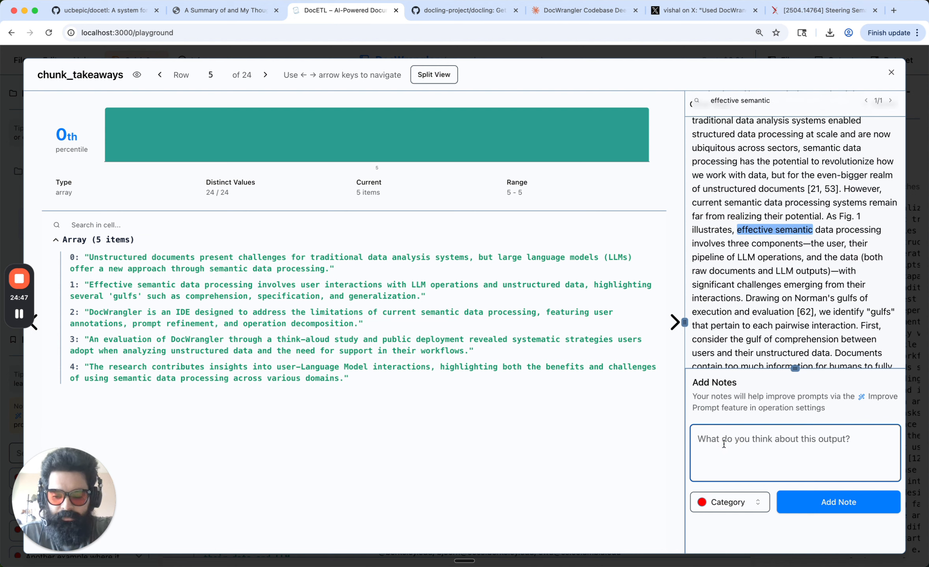
{"action": "key", "text": "fn"}
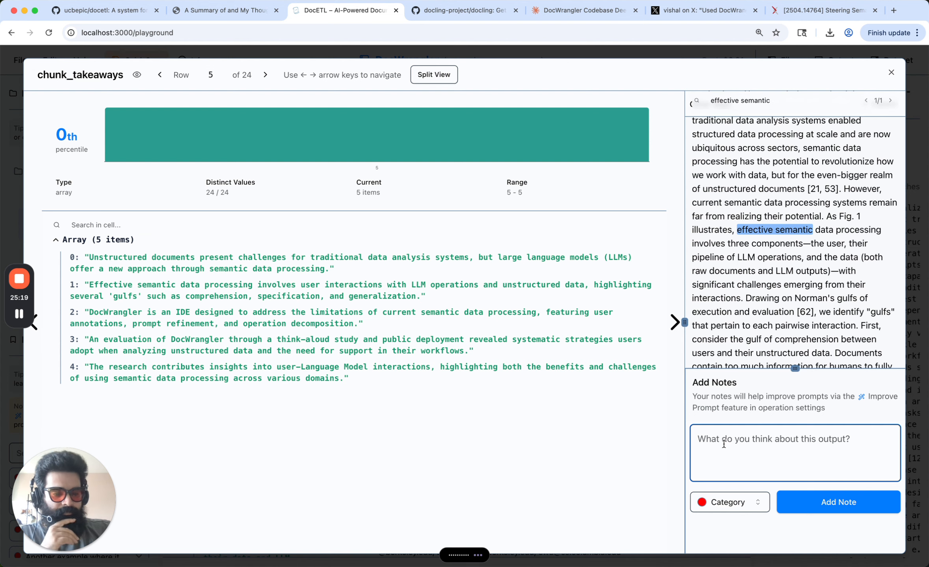
{"action": "key", "text": "super+v"}
{"action": "left_click", "coordinate": [815, 498]}
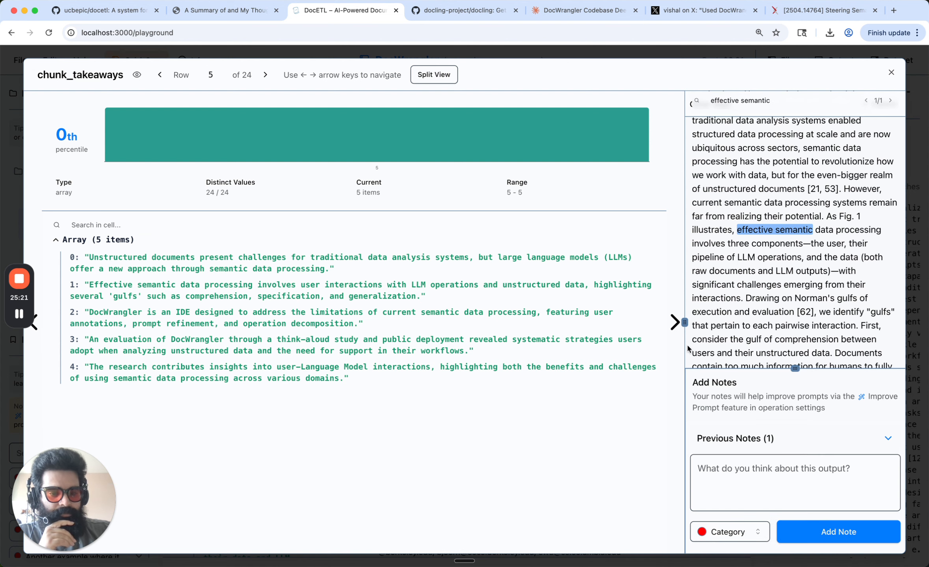
- Go to row 6, search its Related Work chunk for "black-box", and compare the matching passage with takeaway 2
{"action": "left_click", "coordinate": [672, 325]}
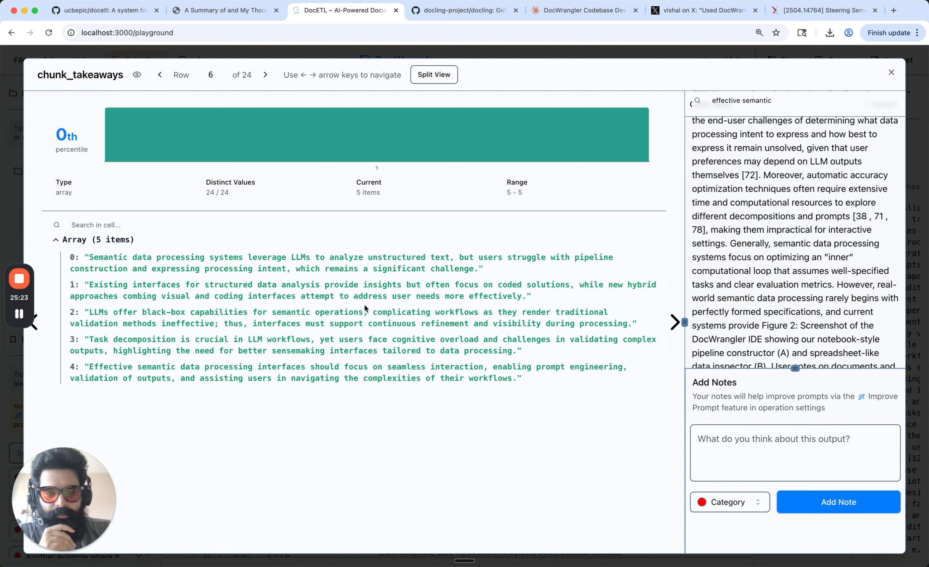
{"action": "scroll", "coordinate": [769, 219], "scroll_direction": "up", "scroll_amount": 10}
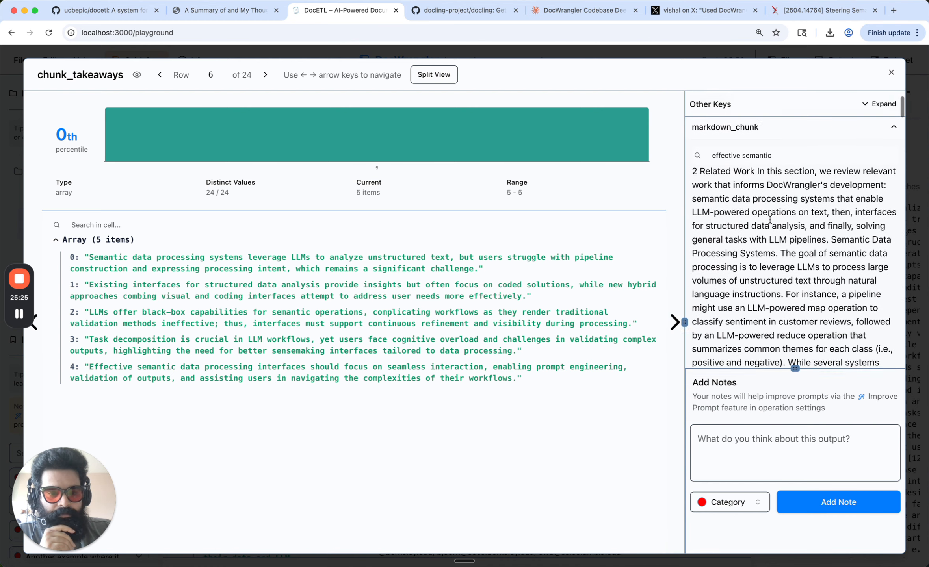
{"action": "mouse_move", "coordinate": [712, 157]}
{"action": "left_mouse_down"}
{"action": "mouse_move", "coordinate": [733, 157]}
{"action": "mouse_move", "coordinate": [705, 159]}
{"action": "left_mouse_up"}
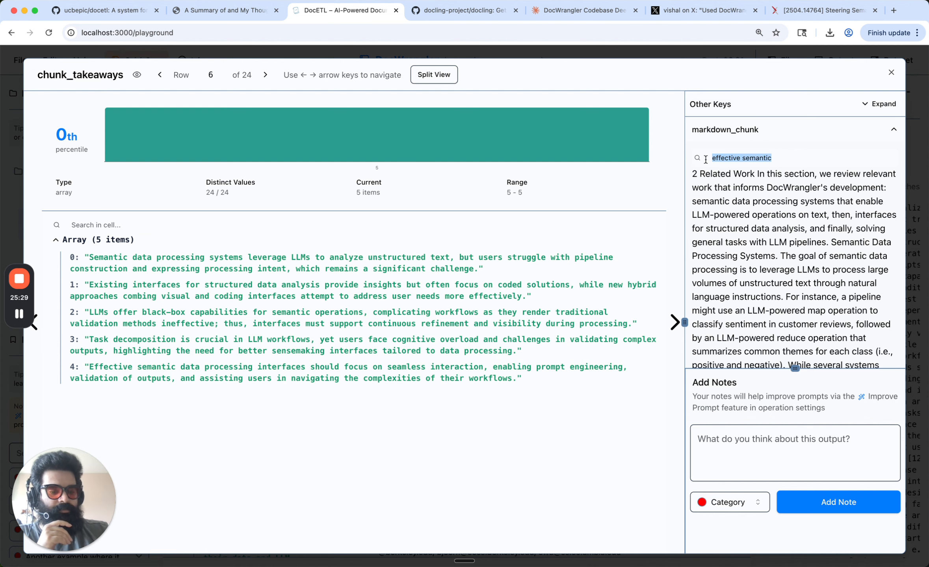
{"action": "key", "text": "BackSpace"}
{"action": "scroll", "coordinate": [727, 201], "scroll_direction": "up", "scroll_amount": 1}
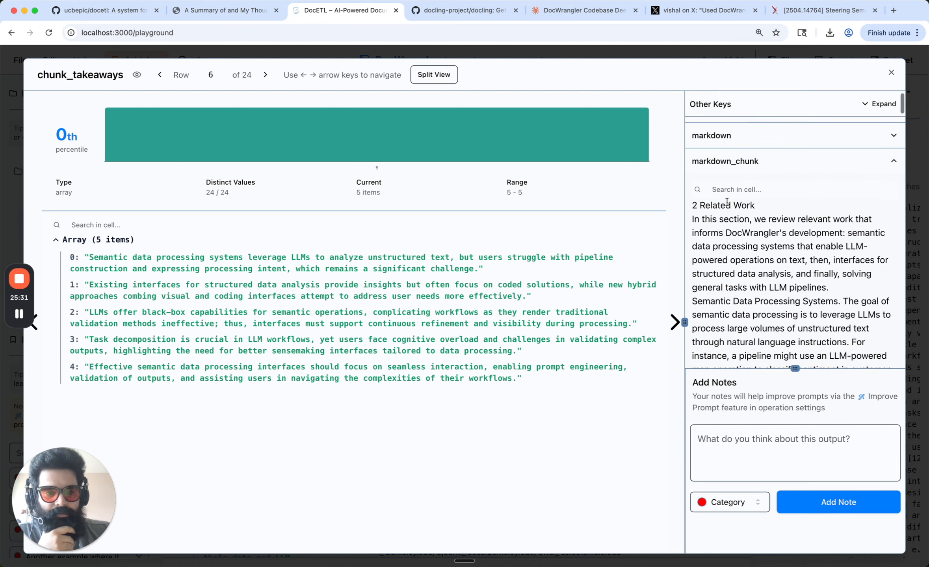
{"action": "scroll", "coordinate": [727, 201], "scroll_direction": "down", "scroll_amount": 1}
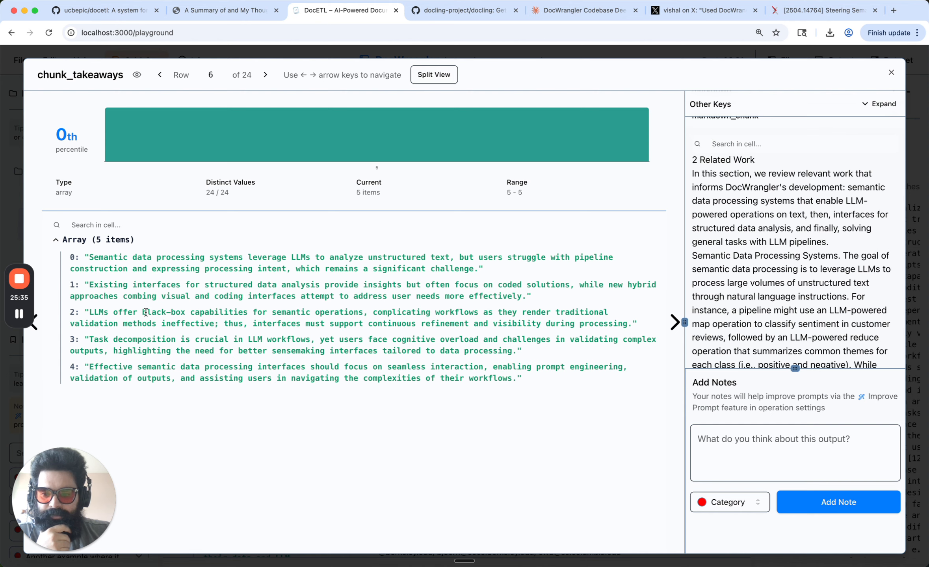
{"action": "type", "text": "black-box"}
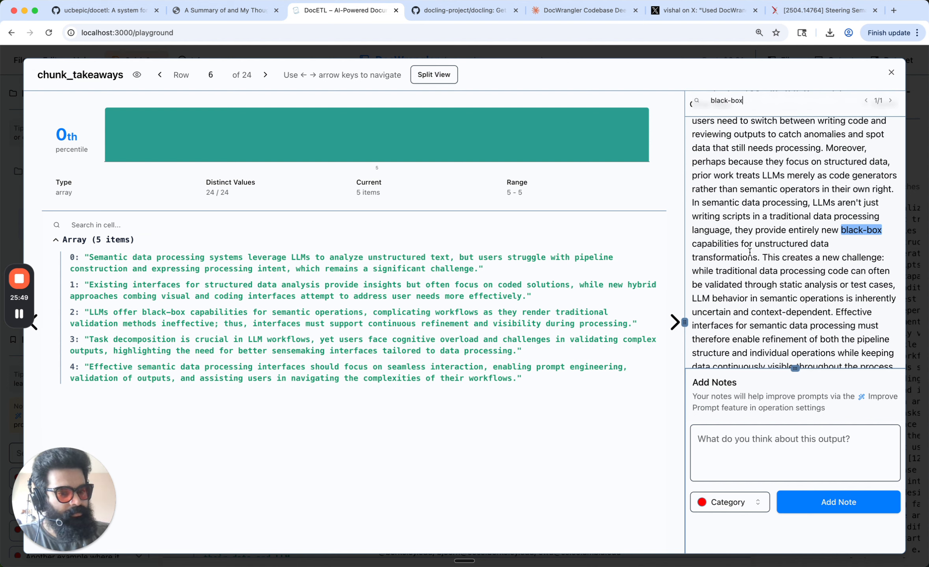
{"action": "scroll", "coordinate": [750, 252], "scroll_direction": "down", "scroll_amount": 2}
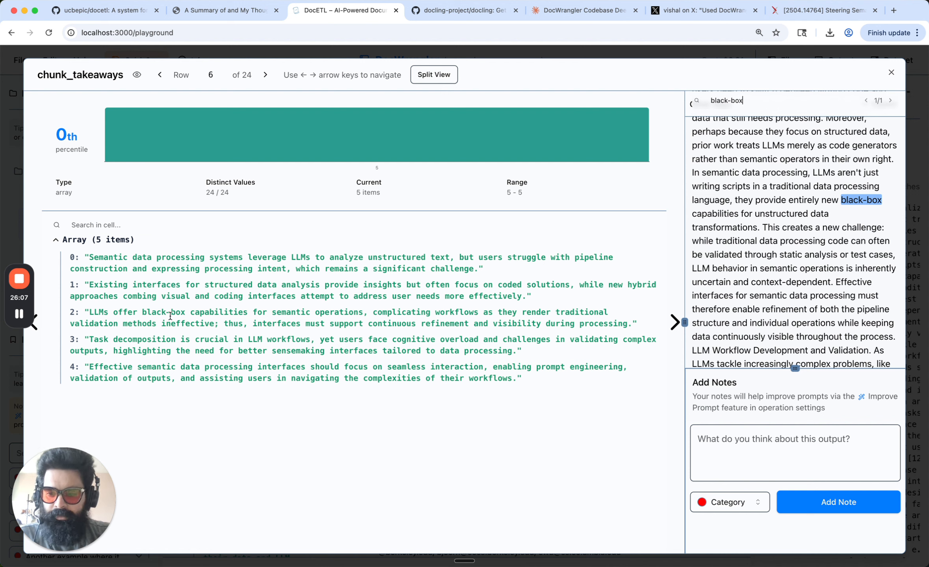
{"action": "left_click_drag", "start_coordinate": [89, 313], "coordinate": [631, 324]}
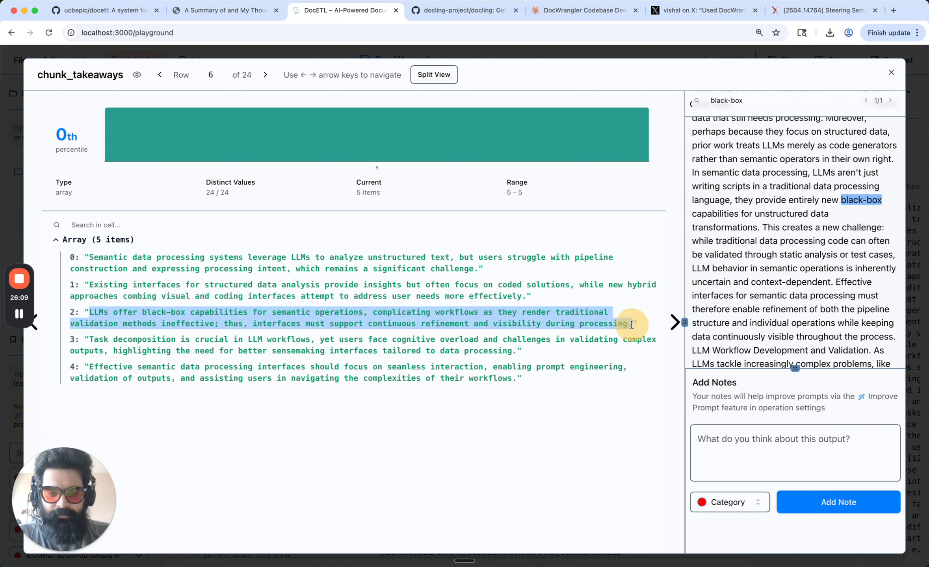
{"action": "left_click", "coordinate": [216, 317]}
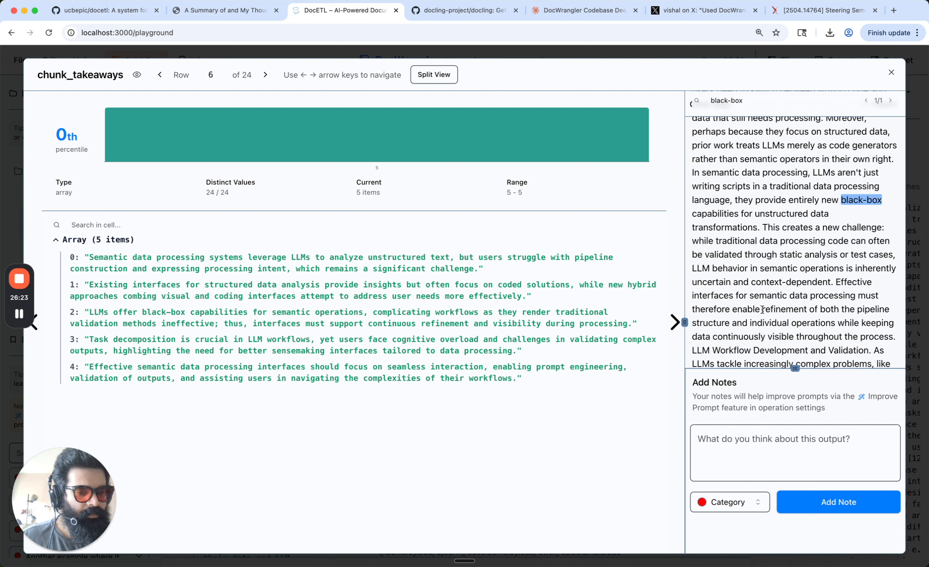
{"action": "left_click_drag", "start_coordinate": [820, 311], "coordinate": [843, 322]}
- Add a note on row 6 asking for verbatim takeaway text instead of LLM paraphrasing, and close the output inspector
{"action": "left_click", "coordinate": [768, 443]}
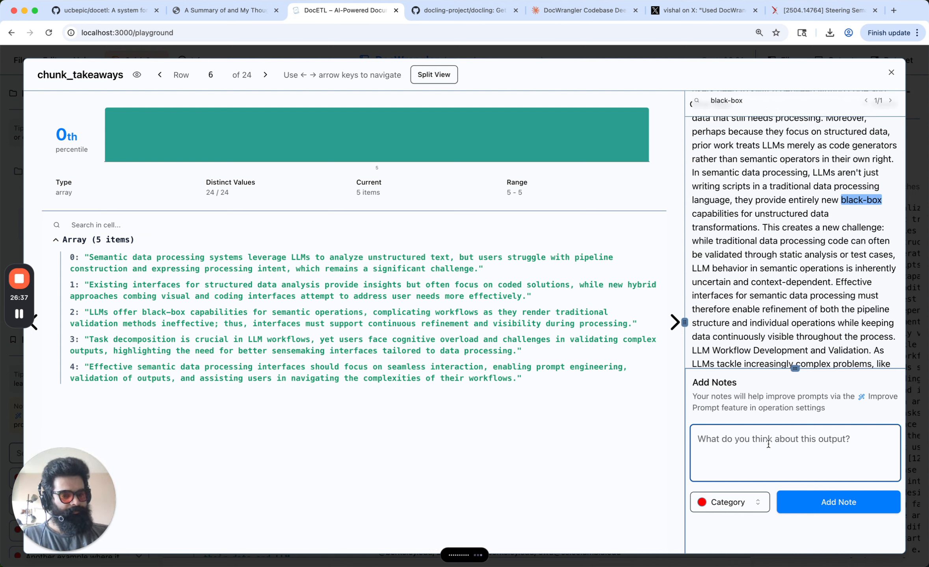
{"action": "left_click", "coordinate": [810, 497]}
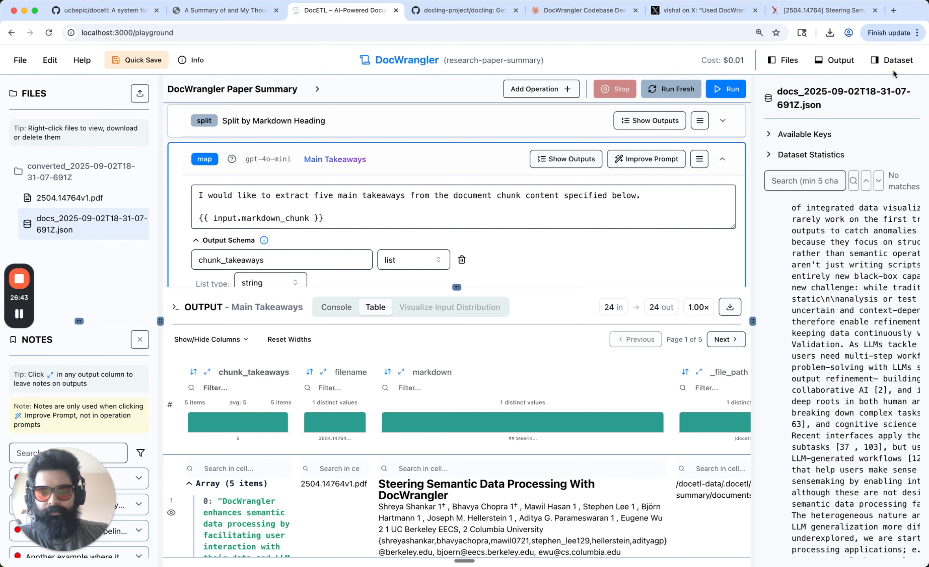
{"action": "left_click", "coordinate": [890, 72]}
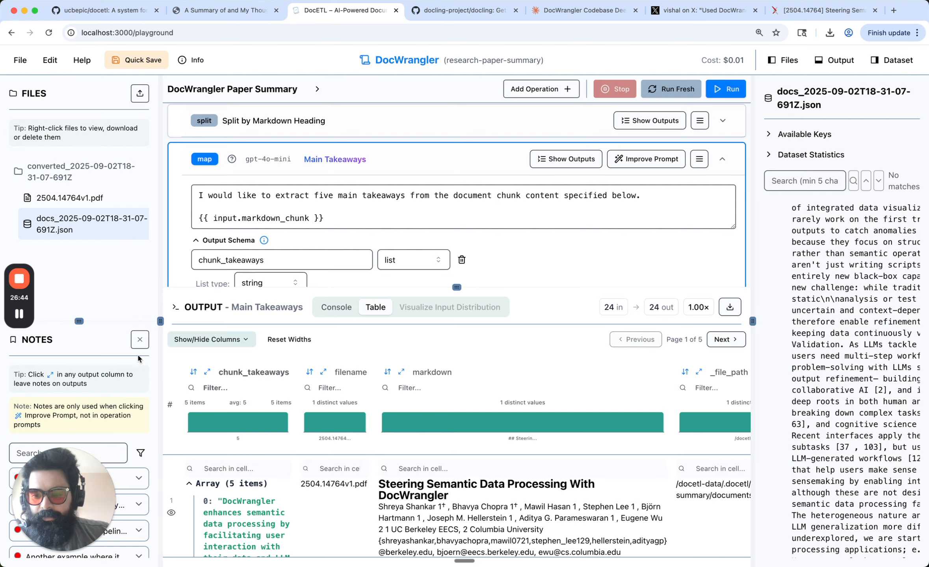
- Widen the notes sidebar, read the "I'll start by saying" note on the main_takeaways column, and delete it
{"action": "left_click_drag", "start_coordinate": [75, 492], "coordinate": [126, 217]}
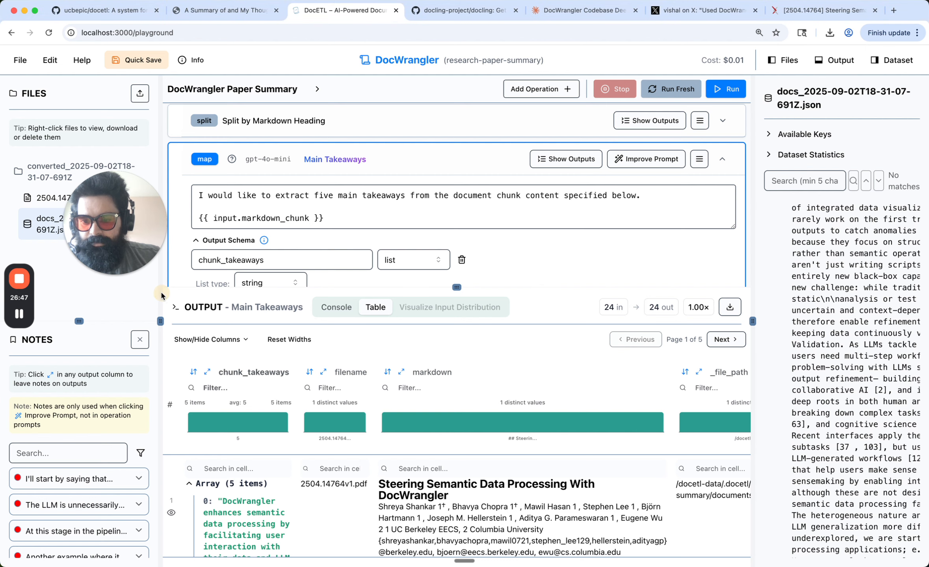
{"action": "left_click_drag", "start_coordinate": [161, 291], "coordinate": [363, 286]}
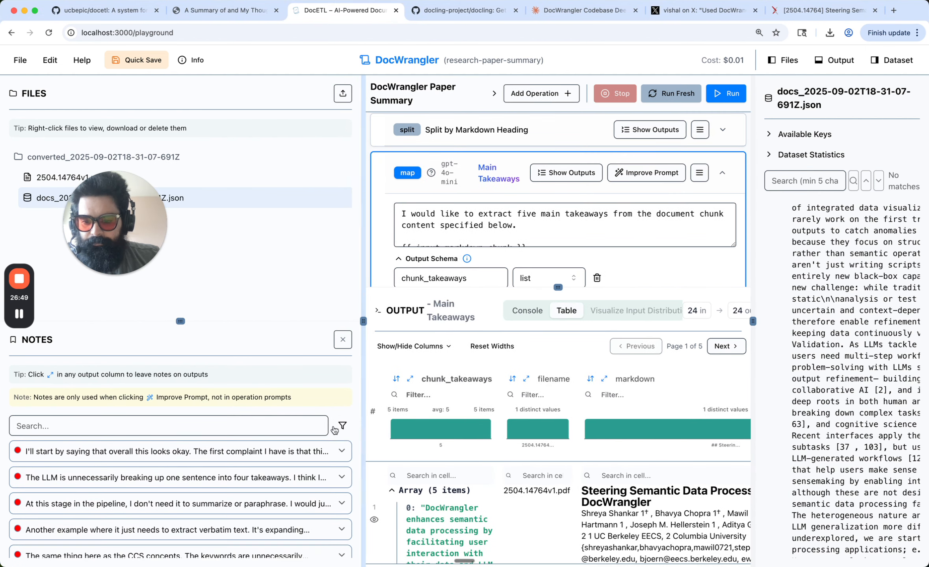
{"action": "left_click", "coordinate": [342, 452]}
{"action": "scroll", "coordinate": [267, 487], "scroll_direction": "down", "scroll_amount": 3}
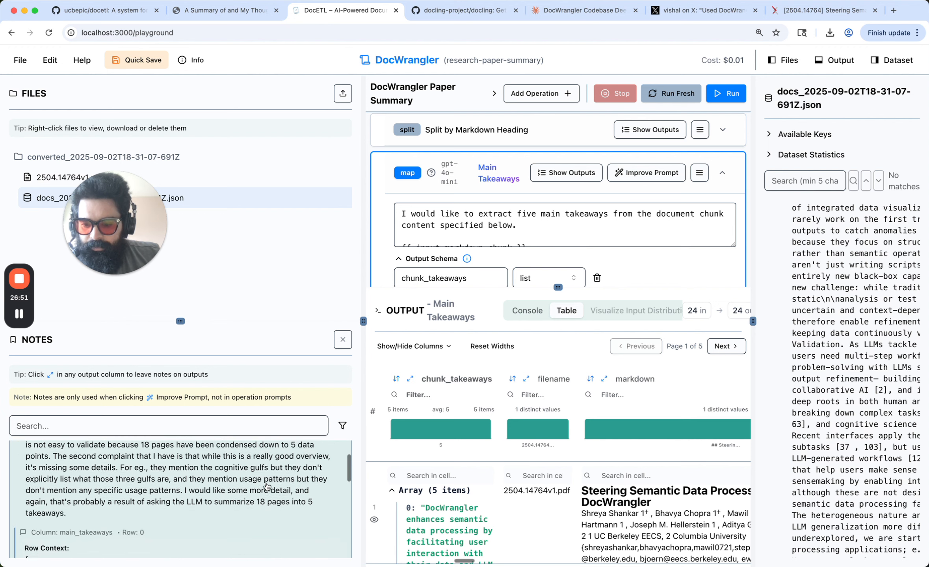
{"action": "scroll", "coordinate": [236, 480], "scroll_direction": "up", "scroll_amount": 3}
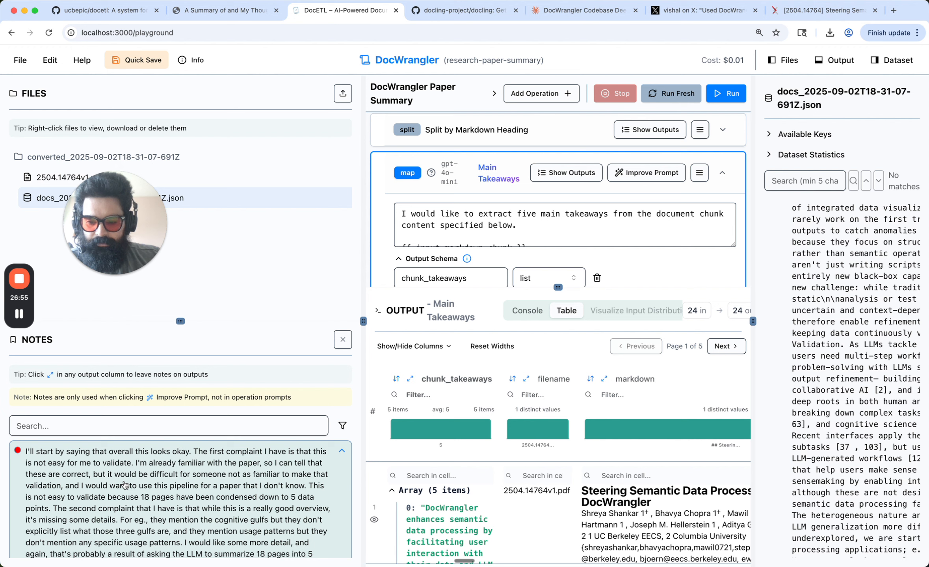
{"action": "scroll", "coordinate": [118, 488], "scroll_direction": "down", "scroll_amount": 4}
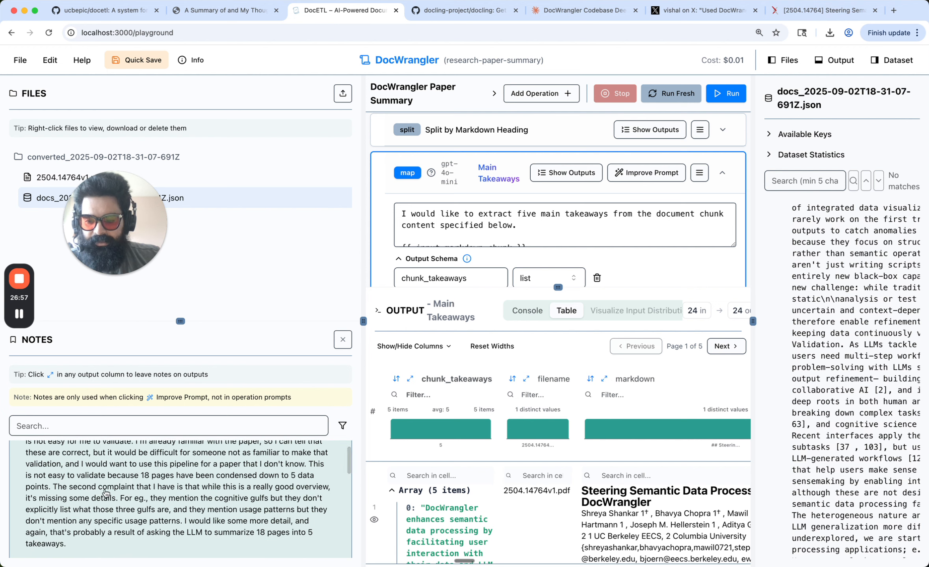
{"action": "scroll", "coordinate": [106, 493], "scroll_direction": "down", "scroll_amount": 3}
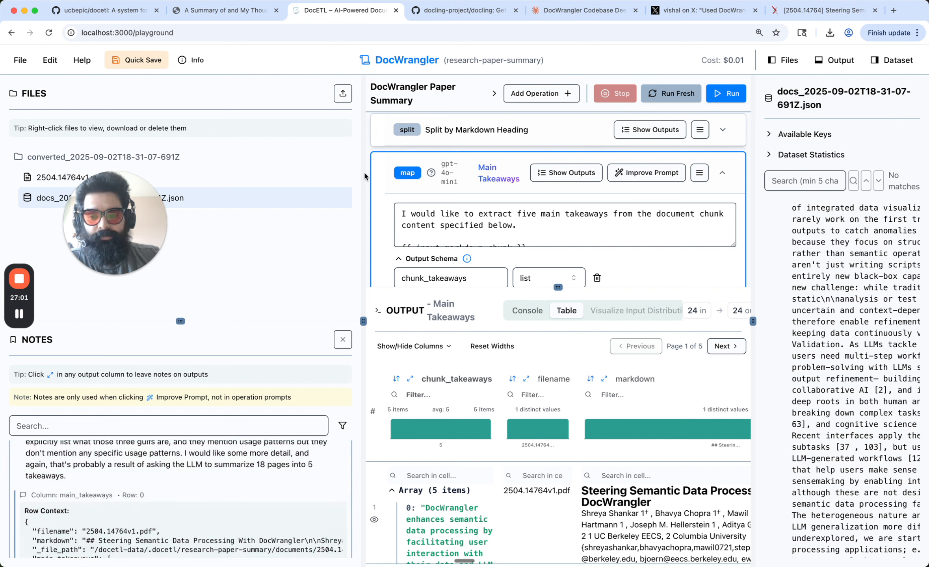
{"action": "scroll", "coordinate": [157, 492], "scroll_direction": "down", "scroll_amount": 5}
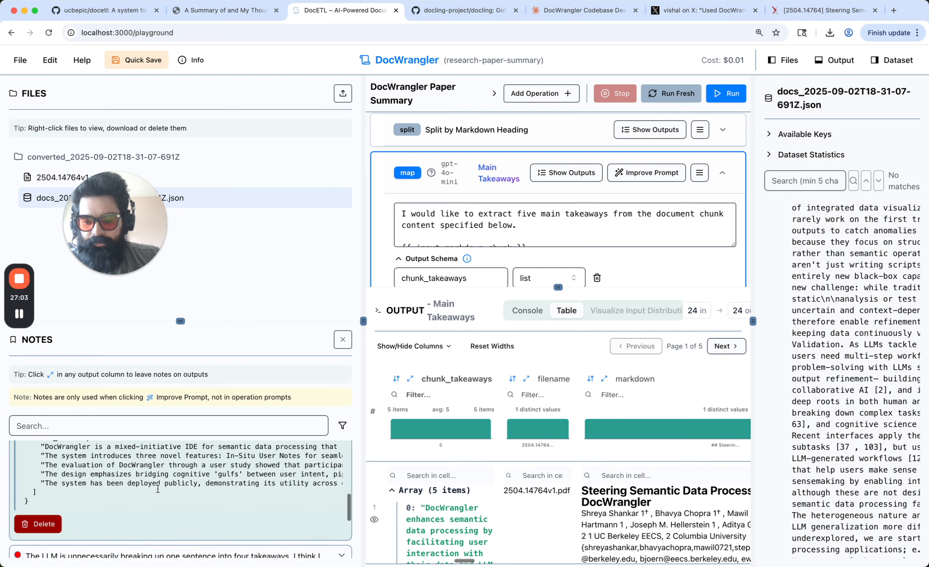
{"action": "left_click", "coordinate": [38, 518]}
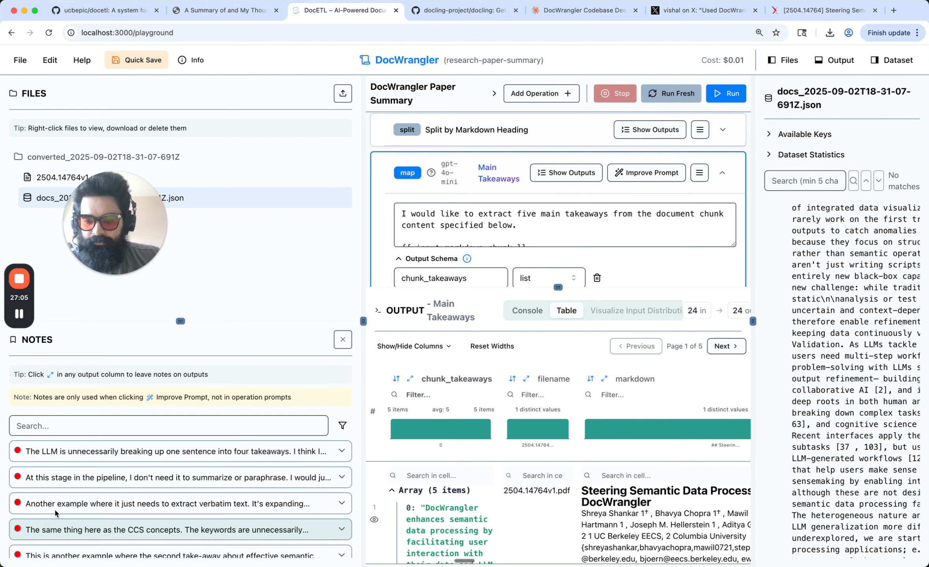
- Check the remaining notes on the outputs and narrow the notes sidebar again
{"action": "scroll", "coordinate": [174, 488], "scroll_direction": "down", "scroll_amount": 2}
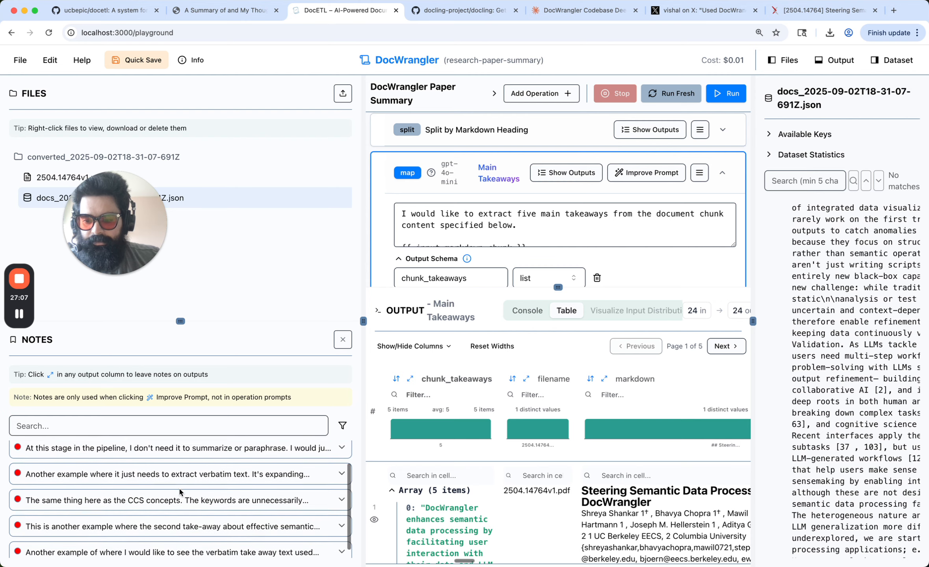
{"action": "scroll", "coordinate": [180, 492], "scroll_direction": "up", "scroll_amount": 2}
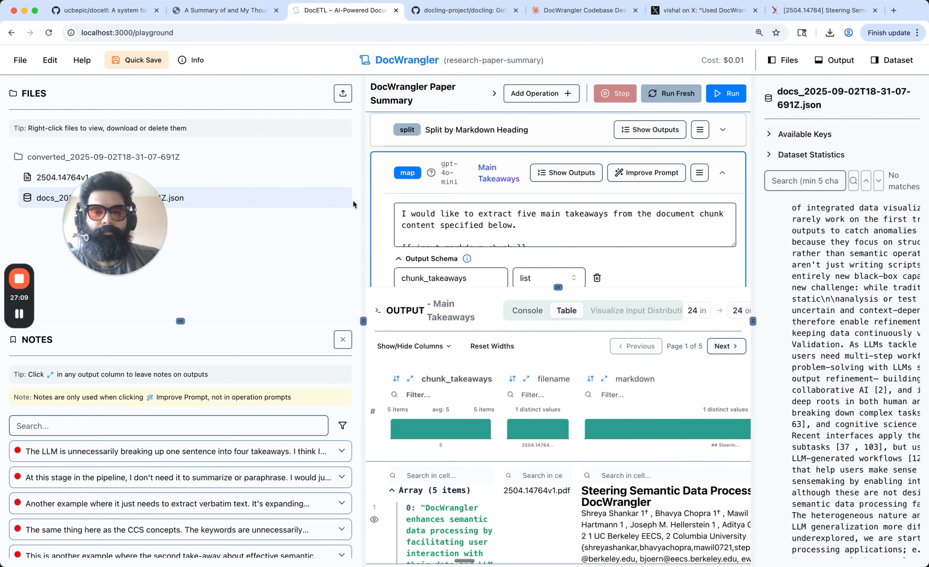
{"action": "left_click_drag", "start_coordinate": [361, 202], "coordinate": [187, 202]}
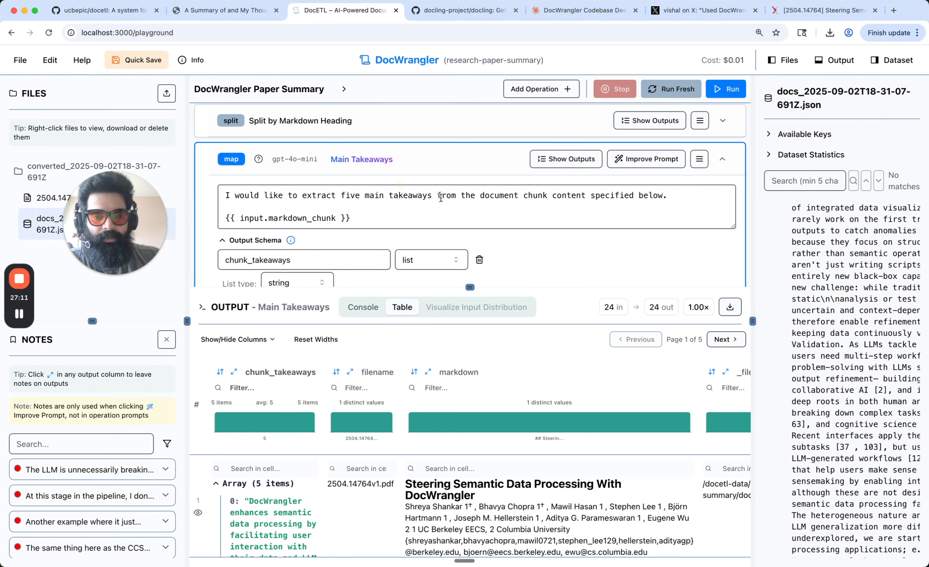
- Open Improve Prompt for the Main Takeaways operation and review the listed notes, especially those about forcing 5 takeaways
{"action": "left_click", "coordinate": [464, 217]}
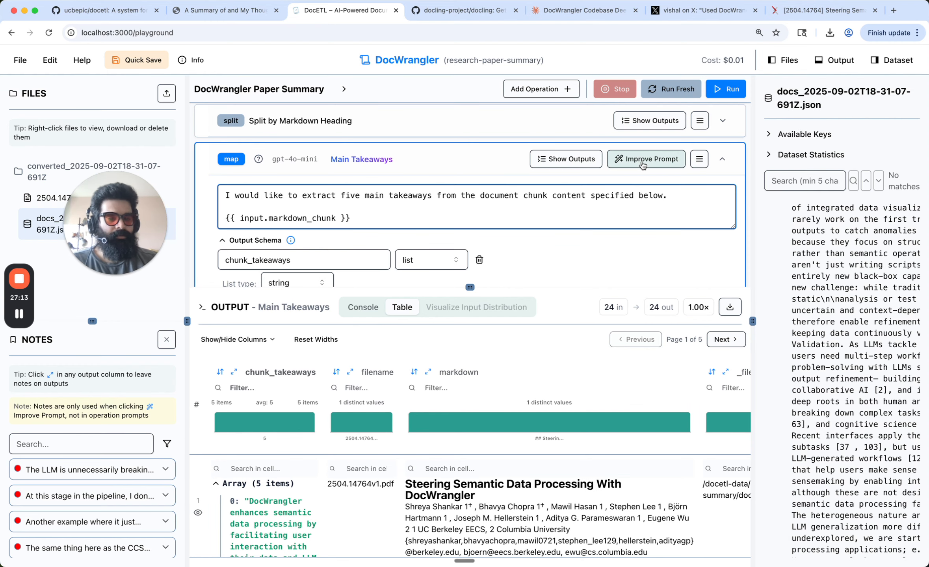
{"action": "left_click", "coordinate": [643, 160]}
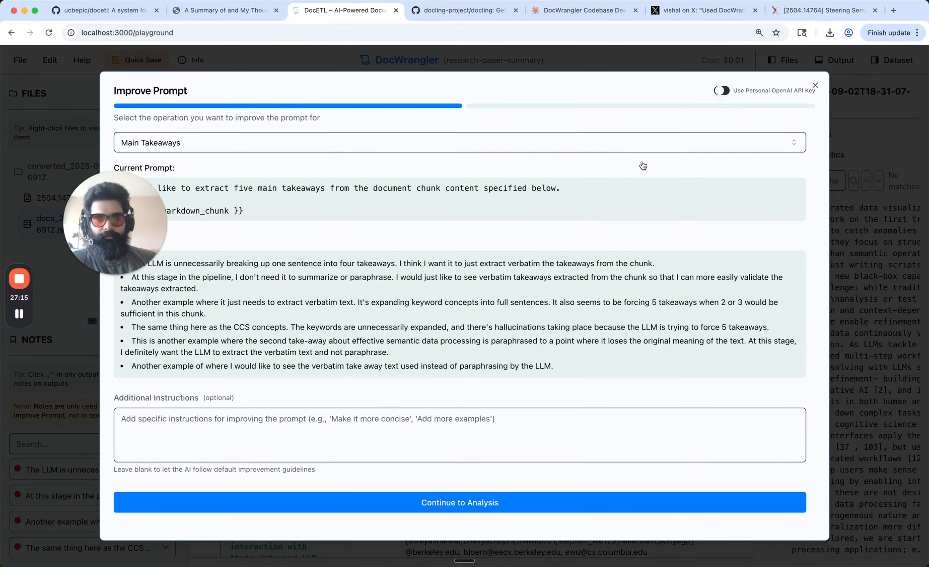
{"action": "left_click_drag", "start_coordinate": [106, 238], "coordinate": [22, 464]}
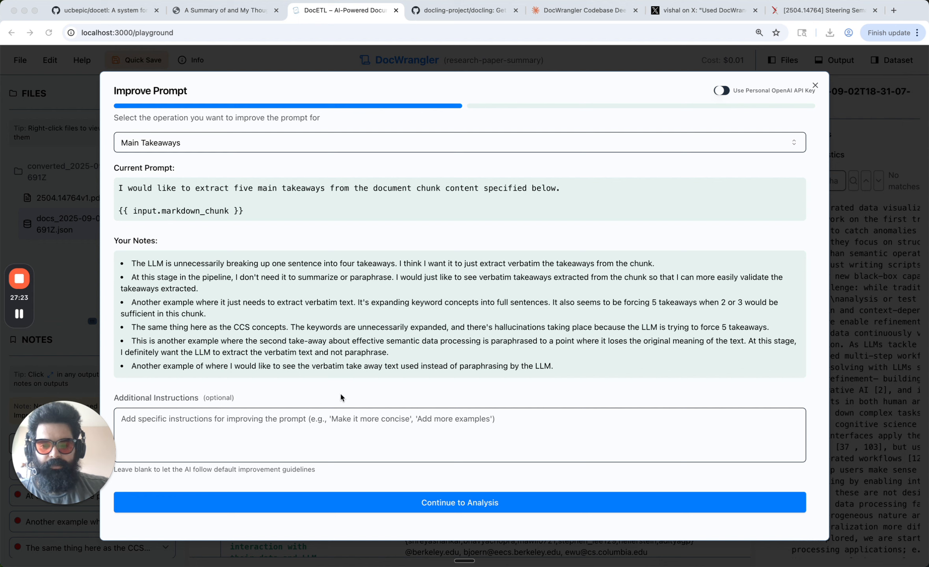
{"action": "left_click", "coordinate": [303, 427]}
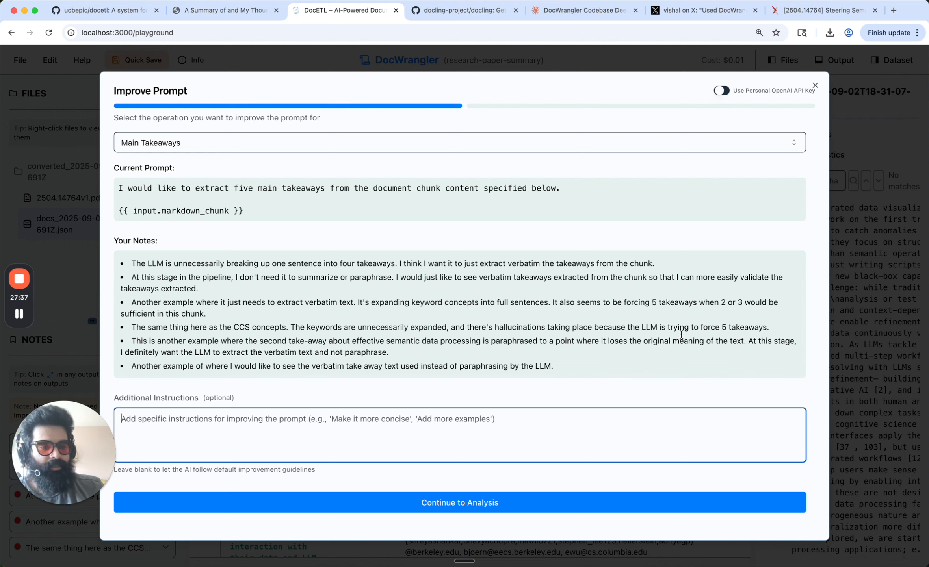
{"action": "left_click_drag", "start_coordinate": [650, 303], "coordinate": [759, 305]}
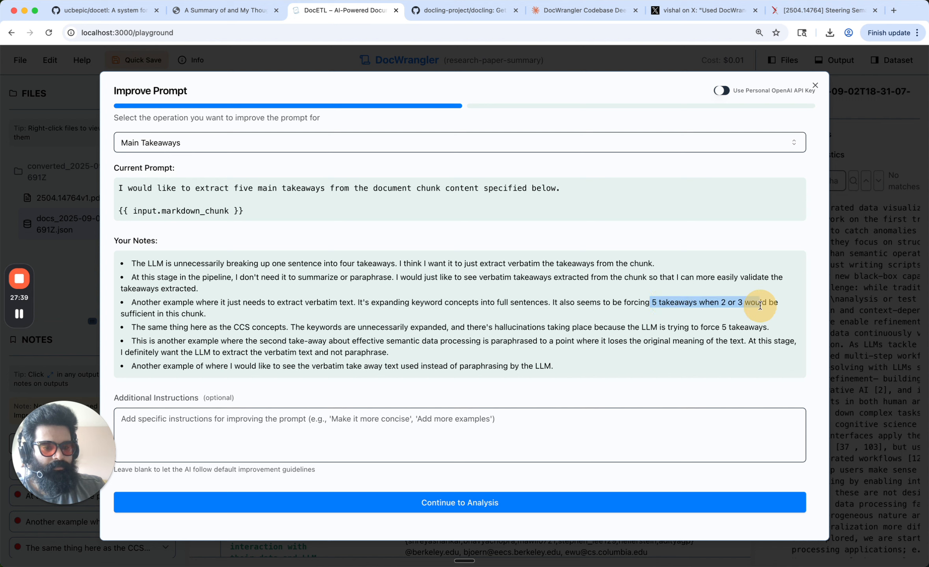
{"action": "left_click_drag", "start_coordinate": [679, 328], "coordinate": [748, 329]}
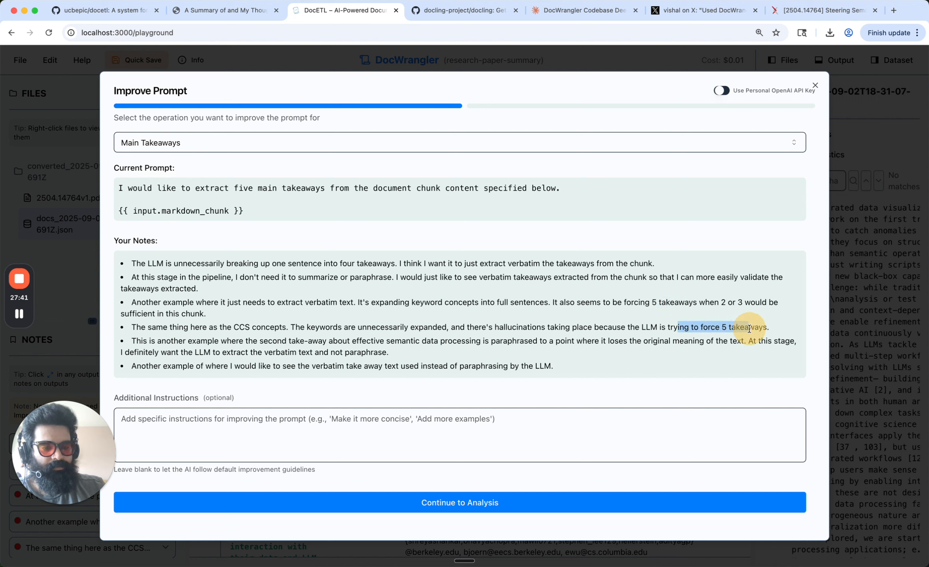
{"action": "left_click", "coordinate": [749, 329]}
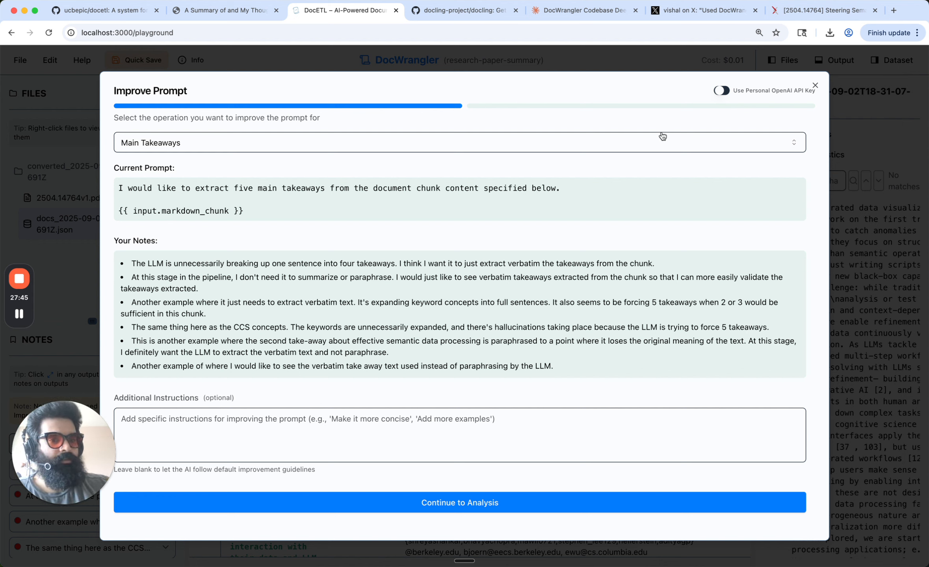
- Enable the personal OpenAI API key and run the prompt analysis for the Main Takeaways operation
{"action": "left_click", "coordinate": [722, 92]}
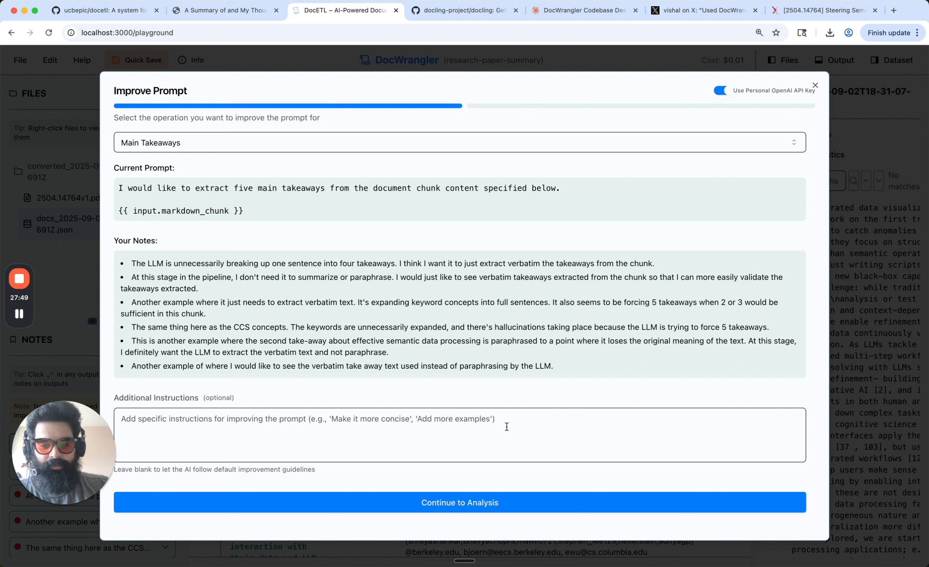
{"action": "left_click", "coordinate": [466, 505]}
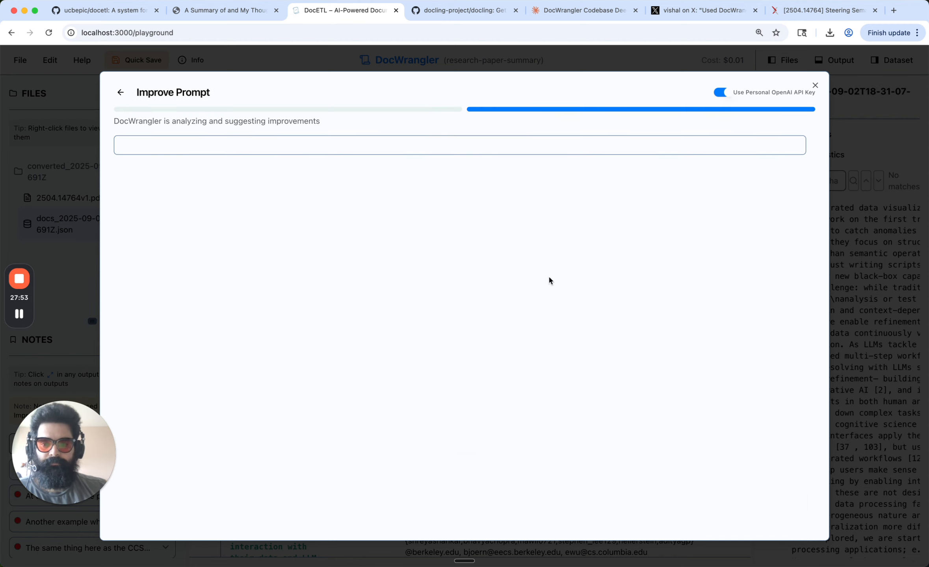
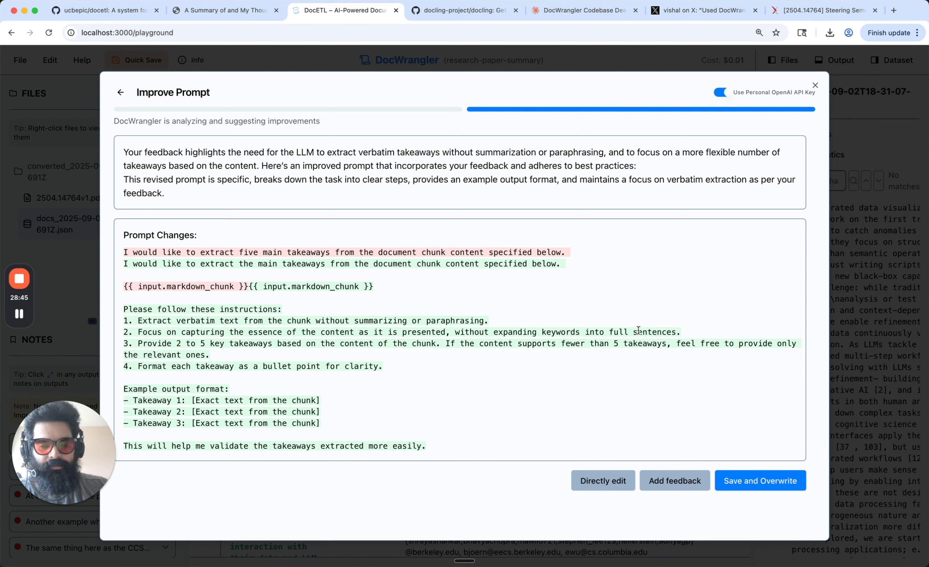
- Edit the suggested prompt directly and delete instruction 2 about capturing the essence without expanding keywords into full sentences
{"action": "left_click", "coordinate": [682, 332]}
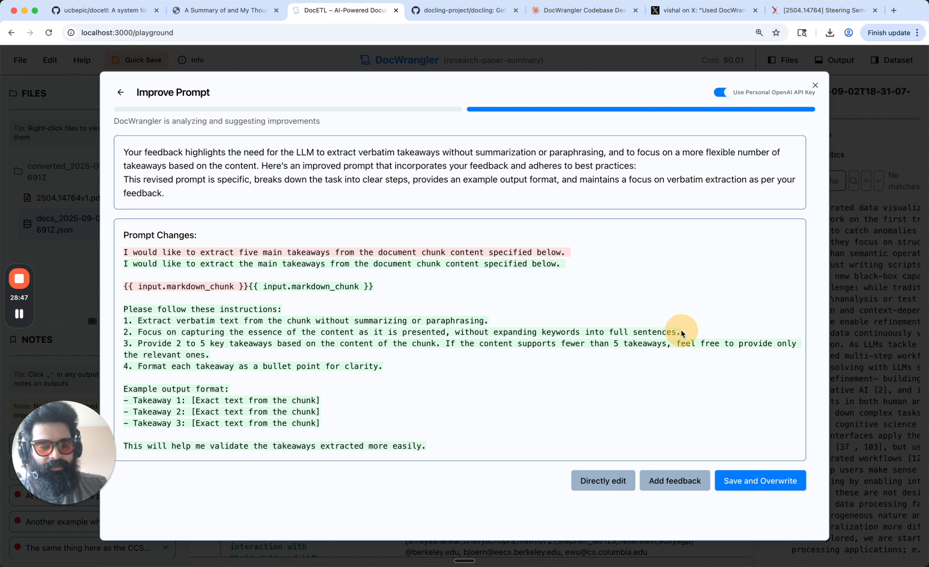
{"action": "left_click", "coordinate": [594, 480]}
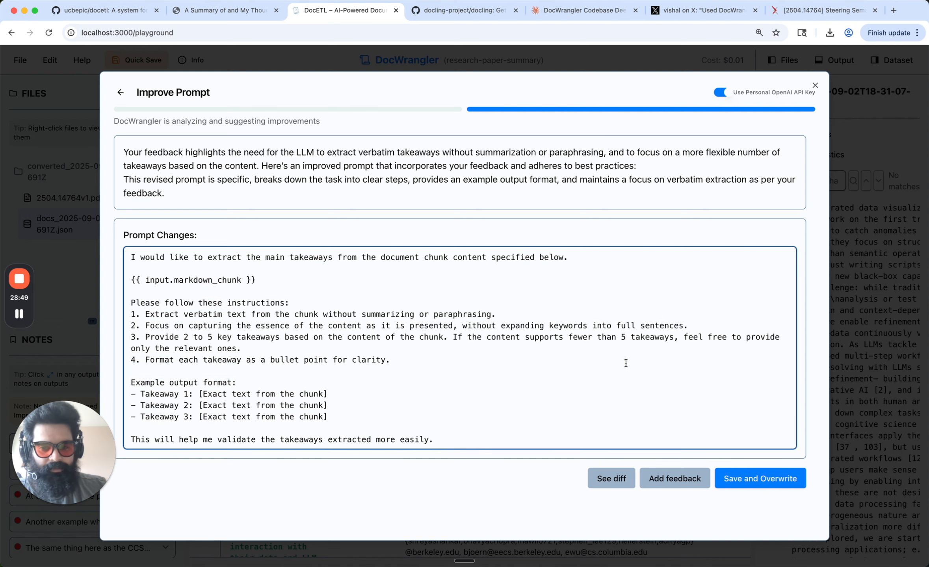
{"action": "left_click_drag", "start_coordinate": [690, 327], "coordinate": [120, 325]}
{"action": "key", "text": "BackSpace"}
{"action": "key", "text": "BackSpace"}
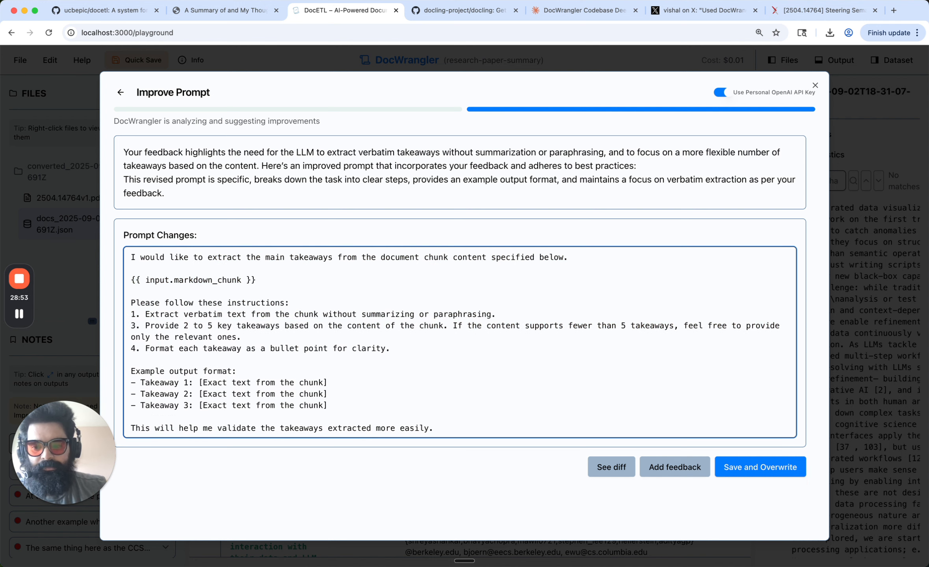
- Renumber the "Provide 2 to 5 key takeaways" instruction as 2 and delete the instruction to format each takeaway as a bullet point
{"action": "left_click", "coordinate": [135, 325]}
{"action": "key", "text": "BackSpace"}
{"action": "type", "text": "2"}
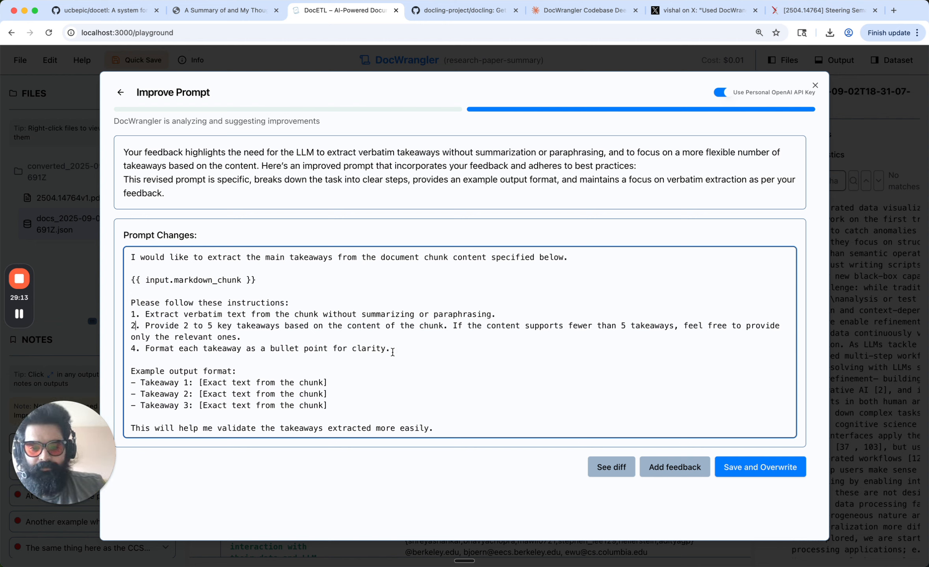
{"action": "left_click_drag", "start_coordinate": [393, 348], "coordinate": [137, 348]}
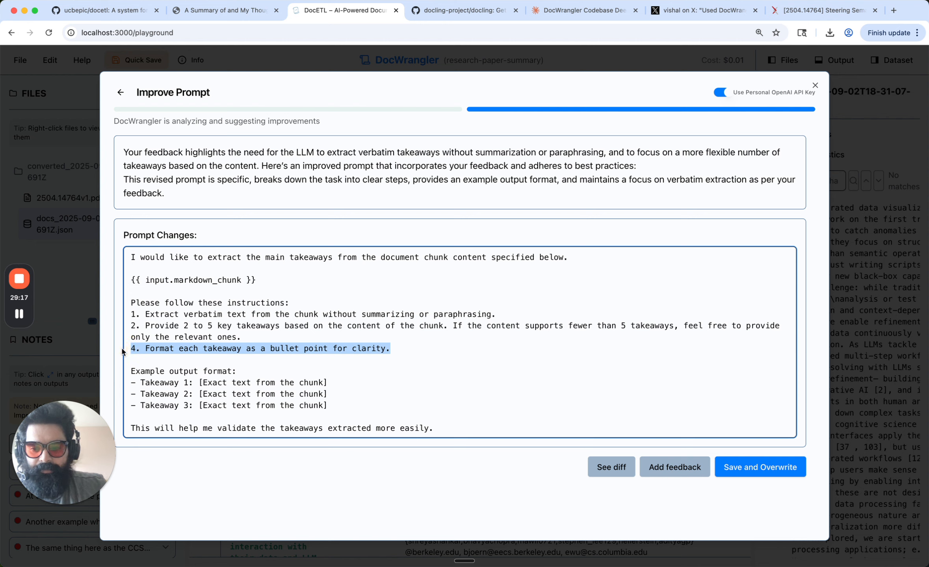
{"action": "key", "text": "BackSpace"}
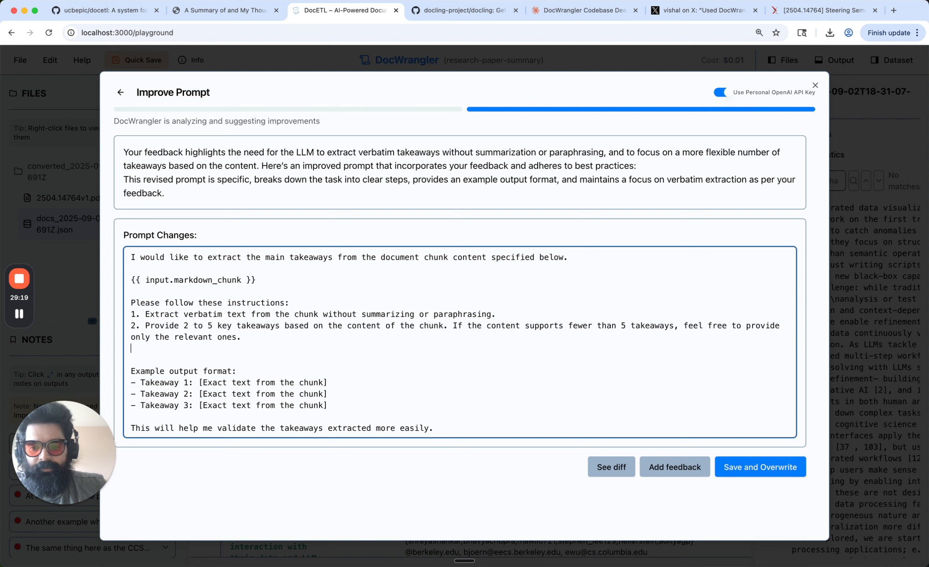
- Remove the dashes and "Takeaway" labels from the three example output lines, leaving only "[Exact text from the chunk]" on each
{"action": "left_click_drag", "start_coordinate": [200, 382], "coordinate": [140, 382]}
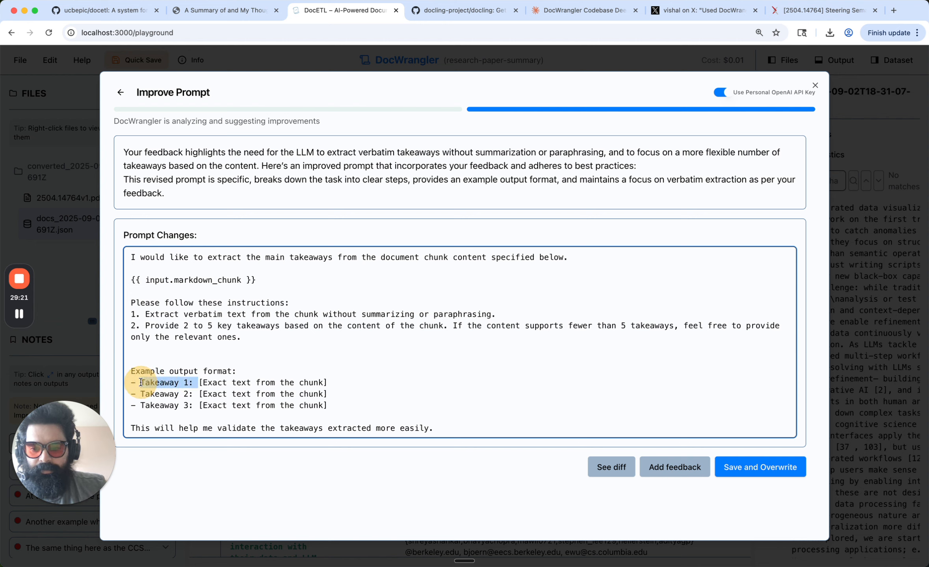
{"action": "key", "text": "BackSpace"}
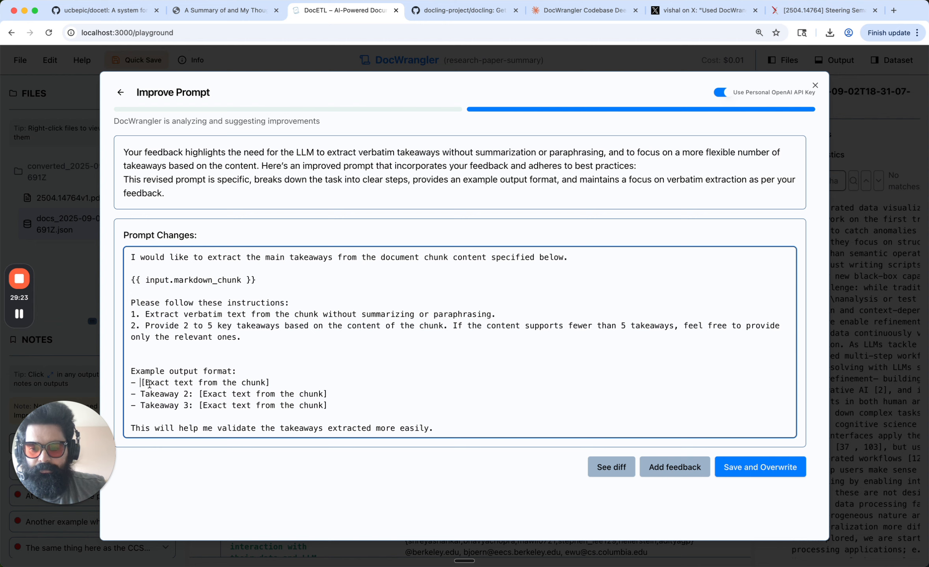
{"action": "key", "text": "BackSpace"}
{"action": "key", "text": "BackSpace"}
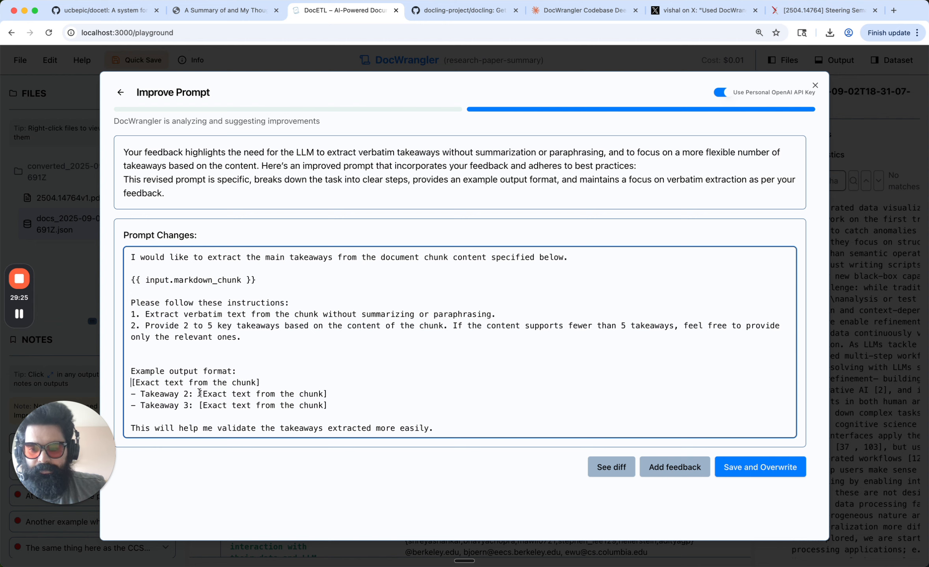
{"action": "left_click_drag", "start_coordinate": [199, 394], "coordinate": [126, 394]}
{"action": "key", "text": "BackSpace"}
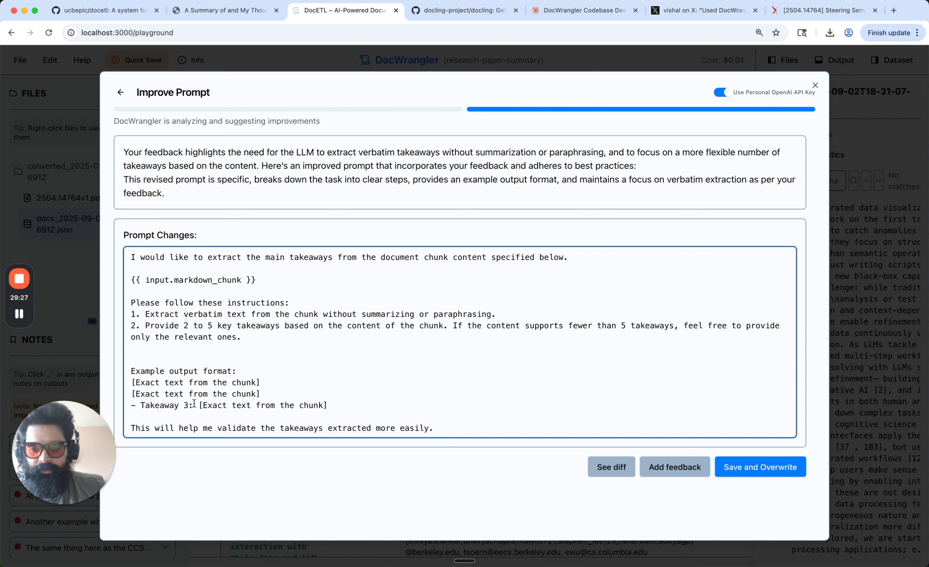
{"action": "left_click_drag", "start_coordinate": [199, 405], "coordinate": [126, 405]}
{"action": "key", "text": "BackSpace"}
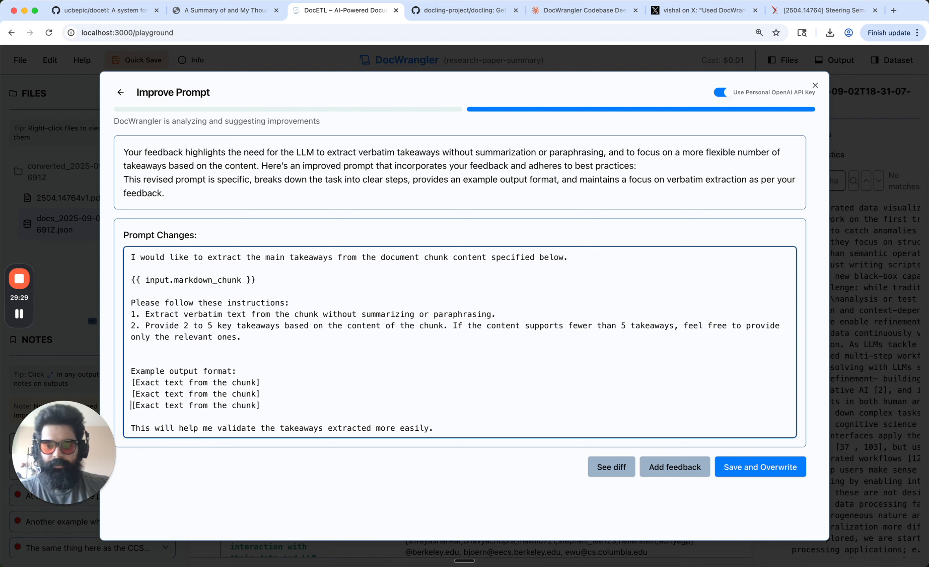
- Number the three example output lines in the prompt as "Exact takeaway 1", "Exact takeaway 2" and "Exact takeaway 3" text from the chunk
{"action": "left_click", "coordinate": [166, 384]}
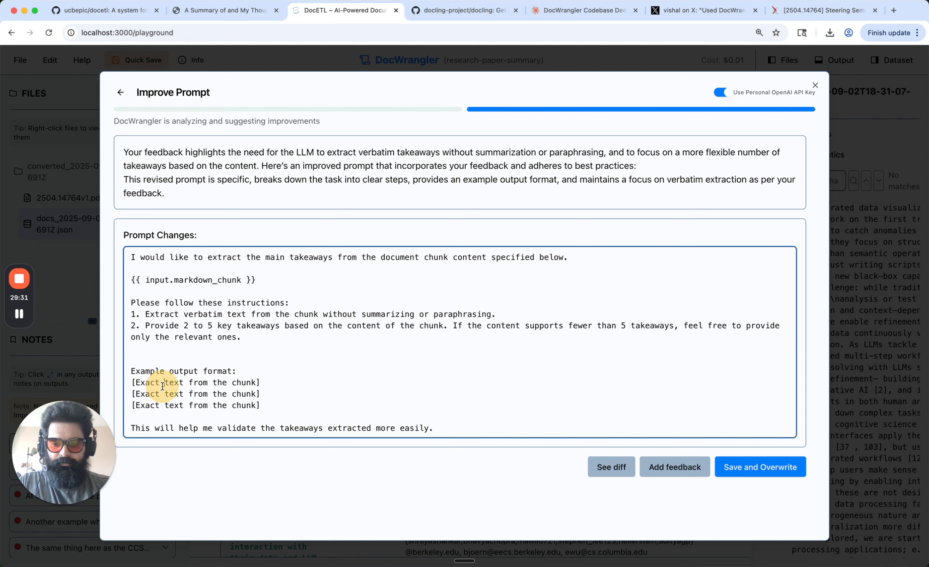
{"action": "type", "text": "takeaway 1"}
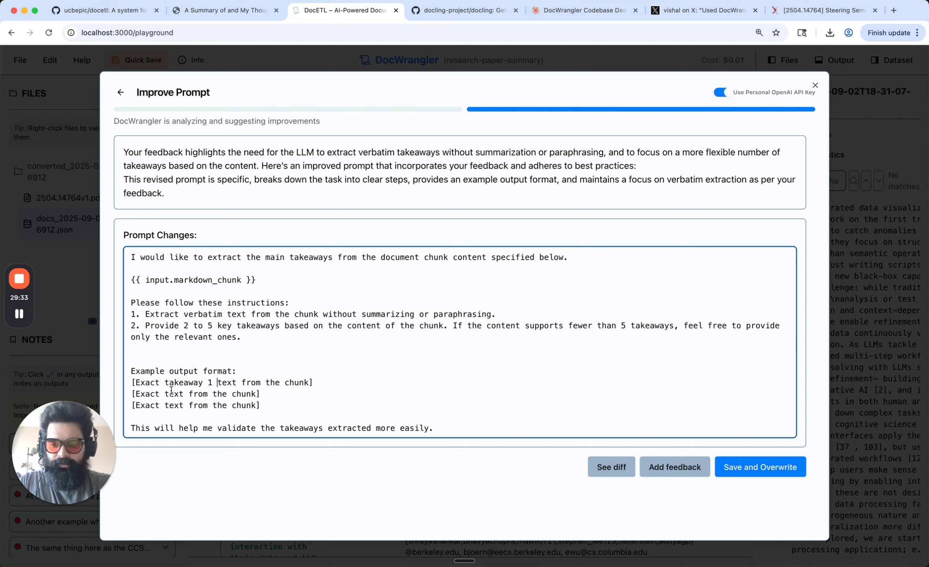
{"action": "left_click", "coordinate": [164, 394]}
{"action": "type", "text": "takeaway 2"}
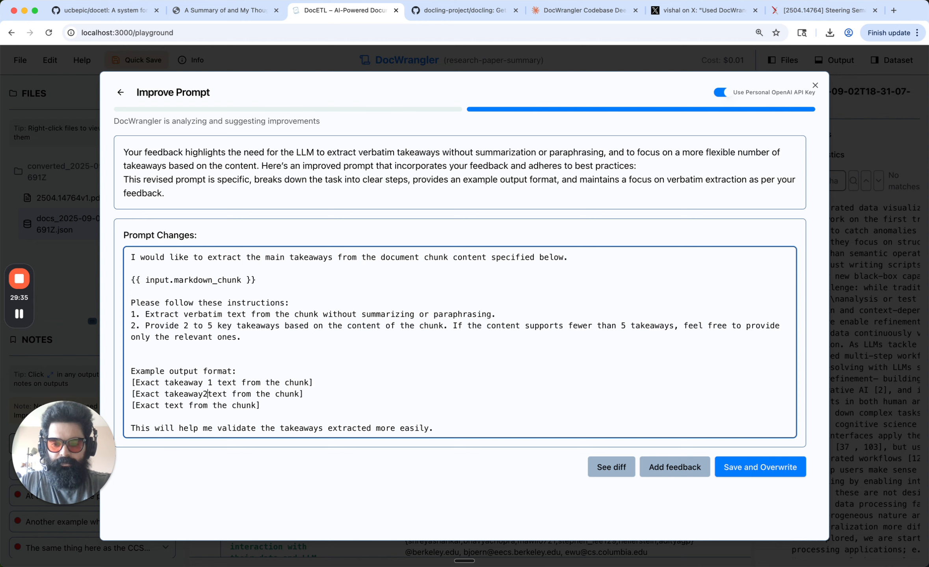
{"action": "left_click", "coordinate": [165, 406]}
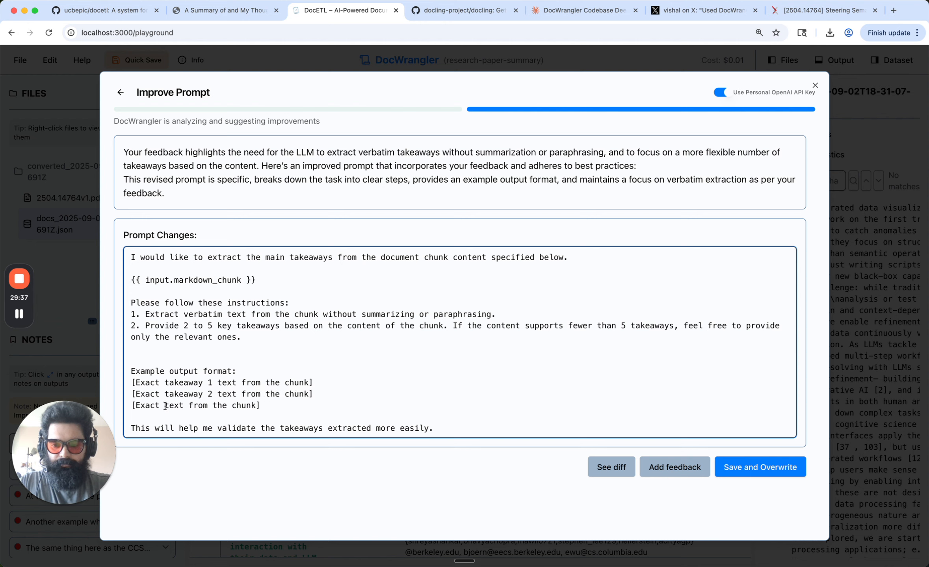
{"action": "type", "text": "takeaway 2"}
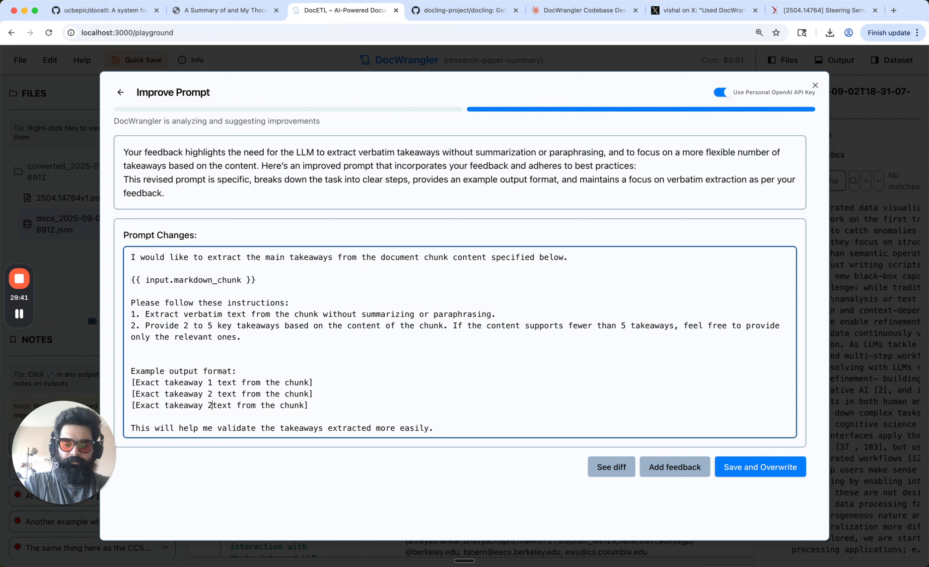
{"action": "key", "text": "BackSpace"}
{"action": "key", "text": "BackSpace"}
{"action": "type", "text": "3"}
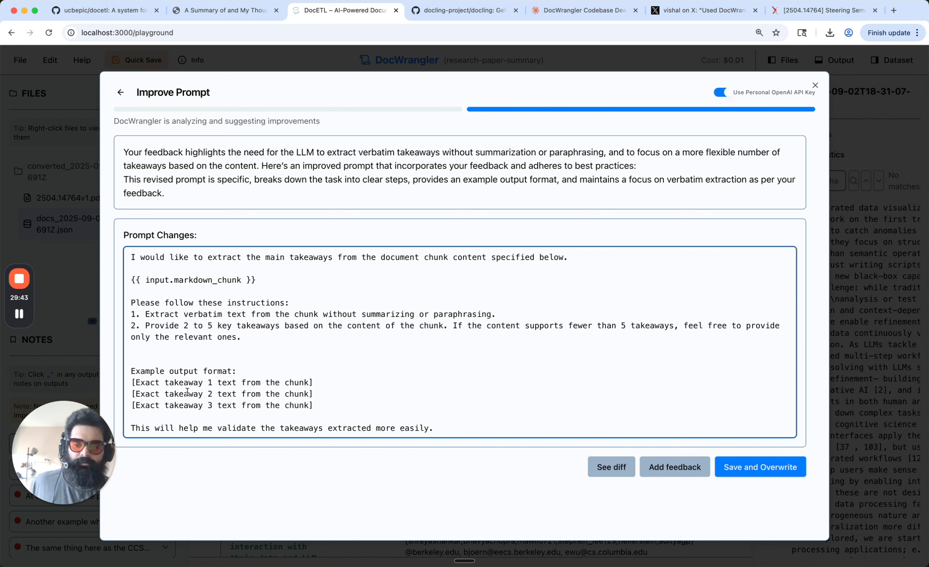
- Extend the prompt's closing sentence so that it ends "more easily with the source markdown_chunk."
{"action": "scroll", "coordinate": [291, 378], "scroll_direction": "down", "scroll_amount": 1}
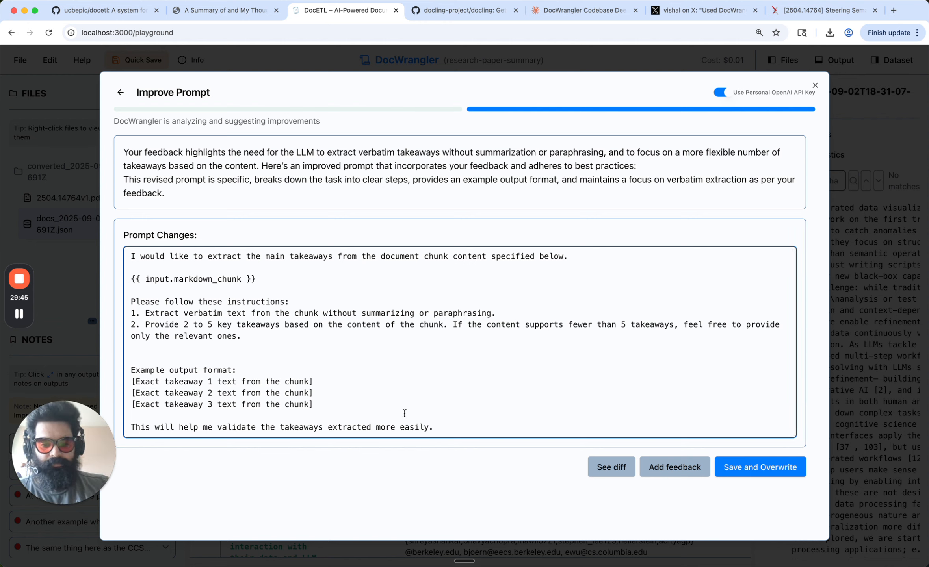
{"action": "left_click", "coordinate": [433, 426]}
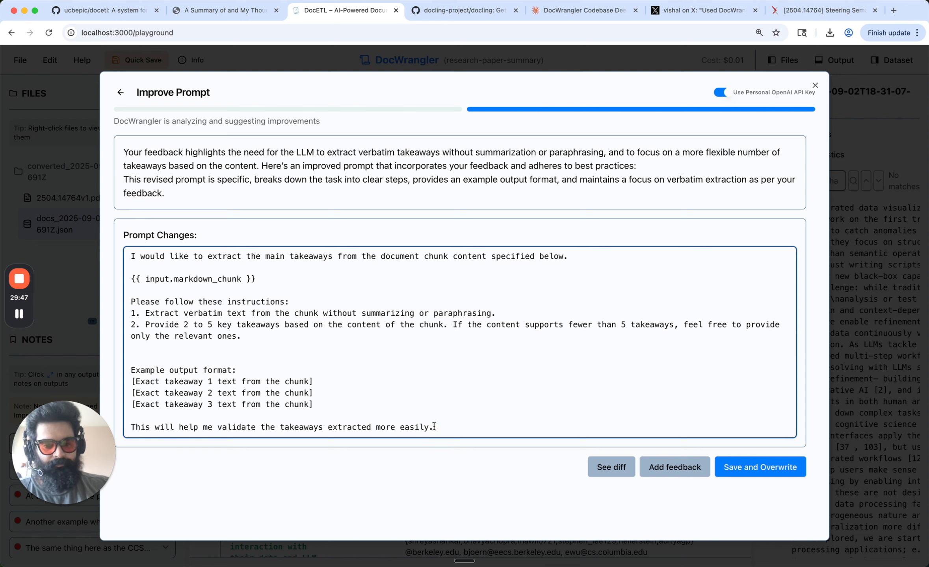
{"action": "type", "text": "wit"}
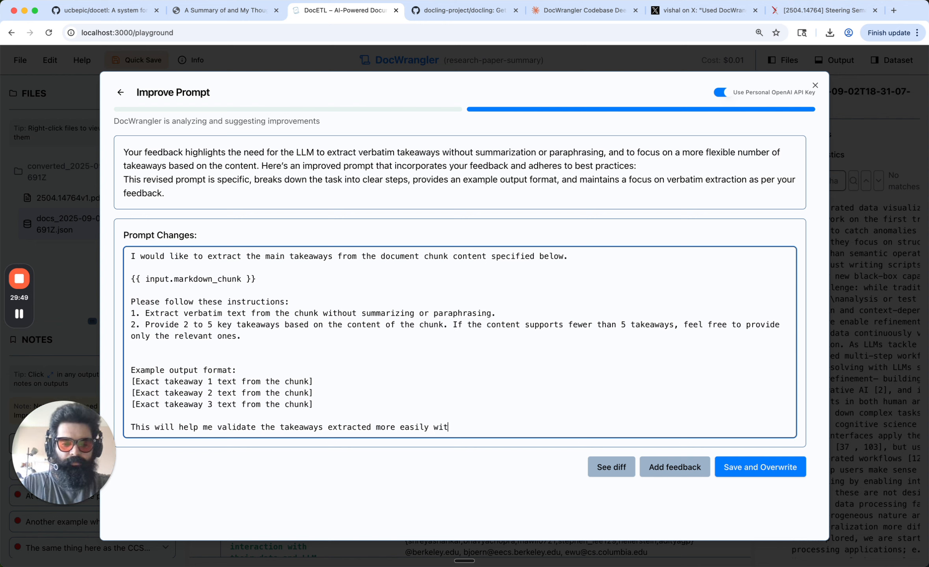
{"action": "type", "text": "ht eh  th "}
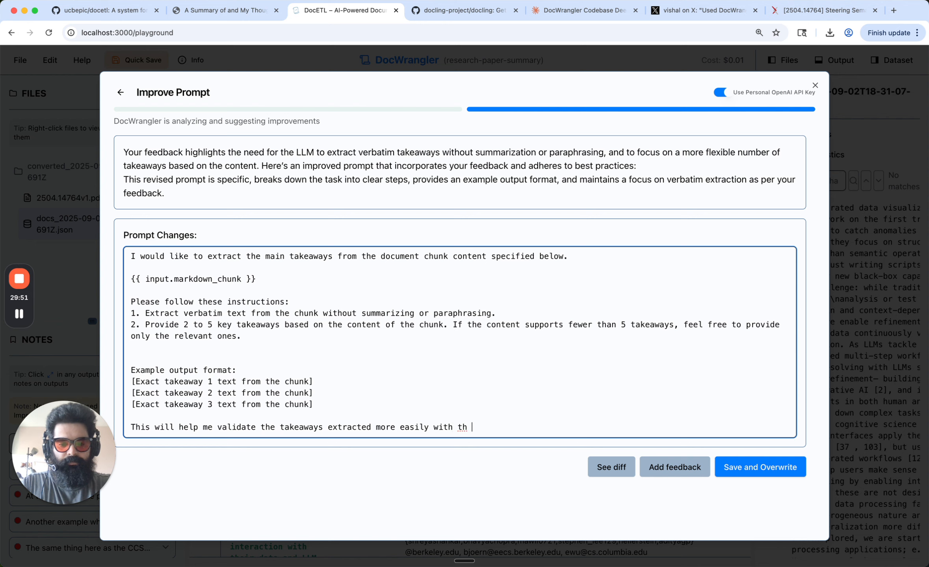
{"action": "type", "text": "e source cont"}
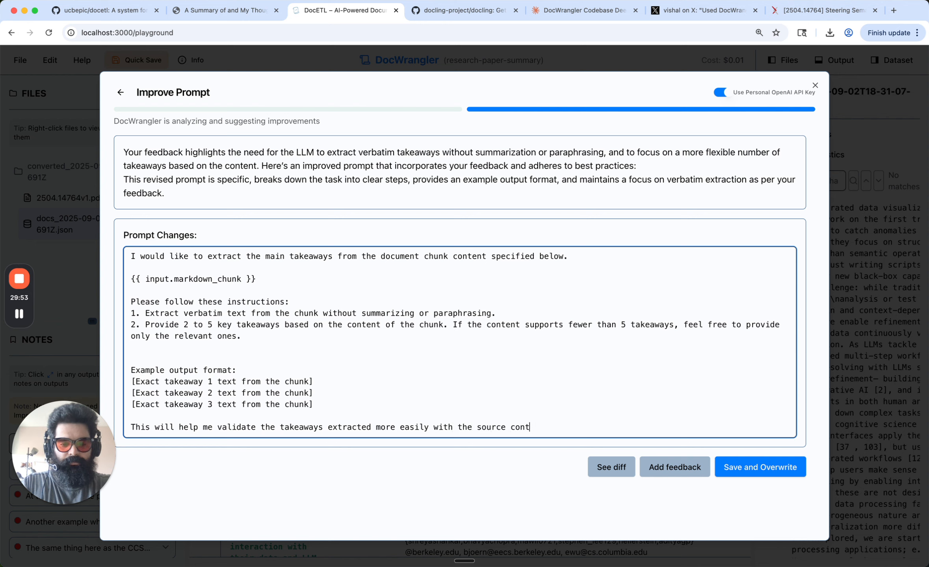
{"action": "key", "text": "BackSpace"}
{"action": "key", "text": "BackSpace"}
{"action": "key", "text": "BackSpace"}
{"action": "key", "text": "BackSpace"}
{"action": "type", "text": "markdow"}
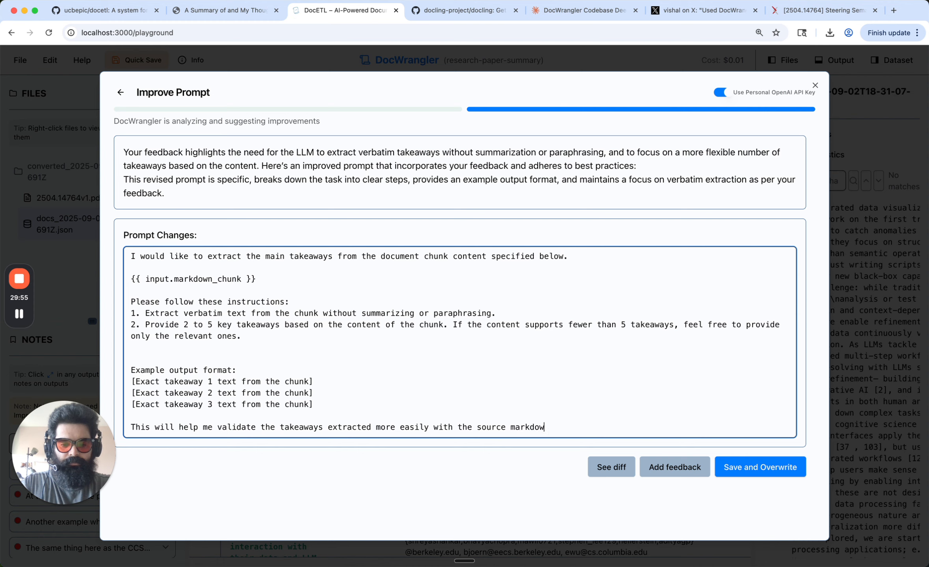
{"action": "type", "text": "n_chunk."}
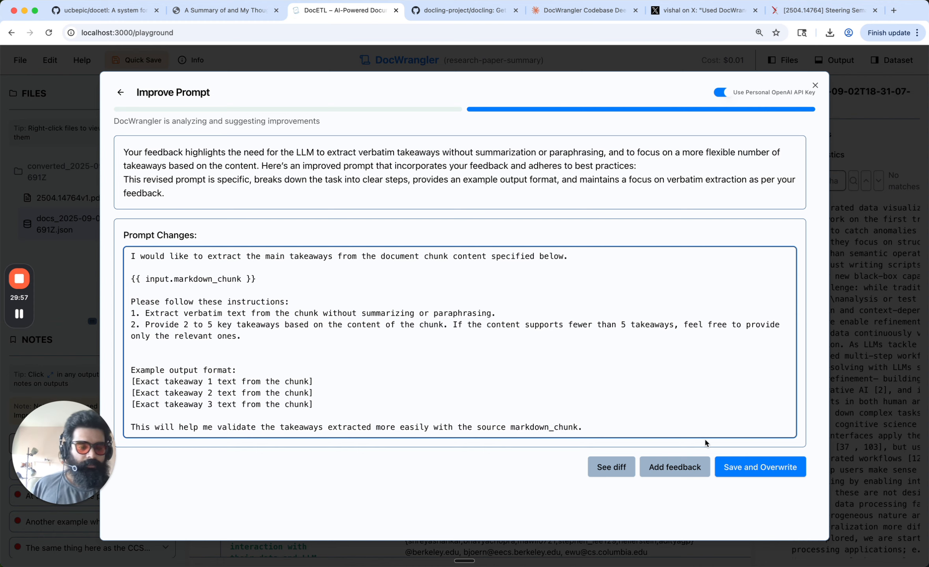
- Overwrite the operation's prompt with the edited version, keeping the notes, and enlarge the pipeline area to review the full prompt
{"action": "left_click", "coordinate": [748, 471]}
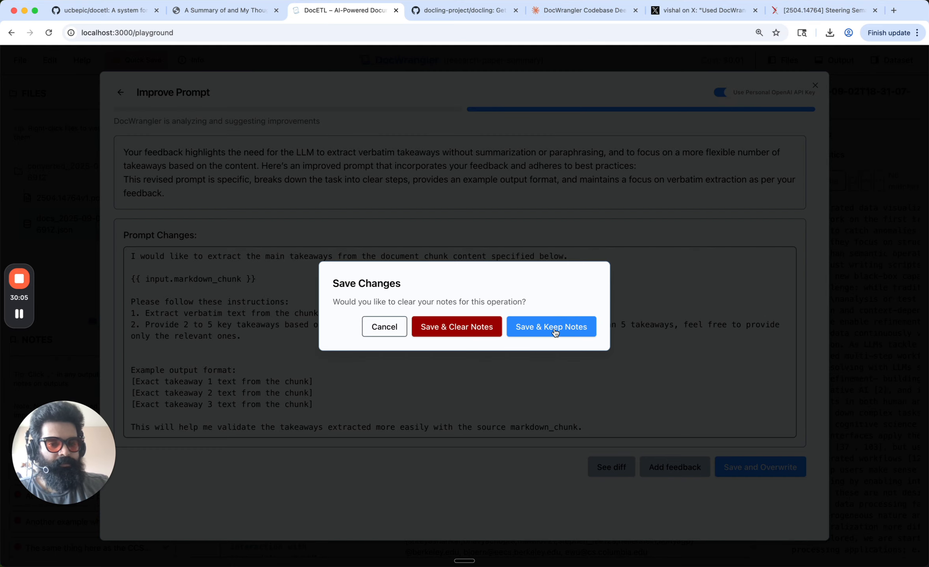
{"action": "left_click", "coordinate": [555, 332]}
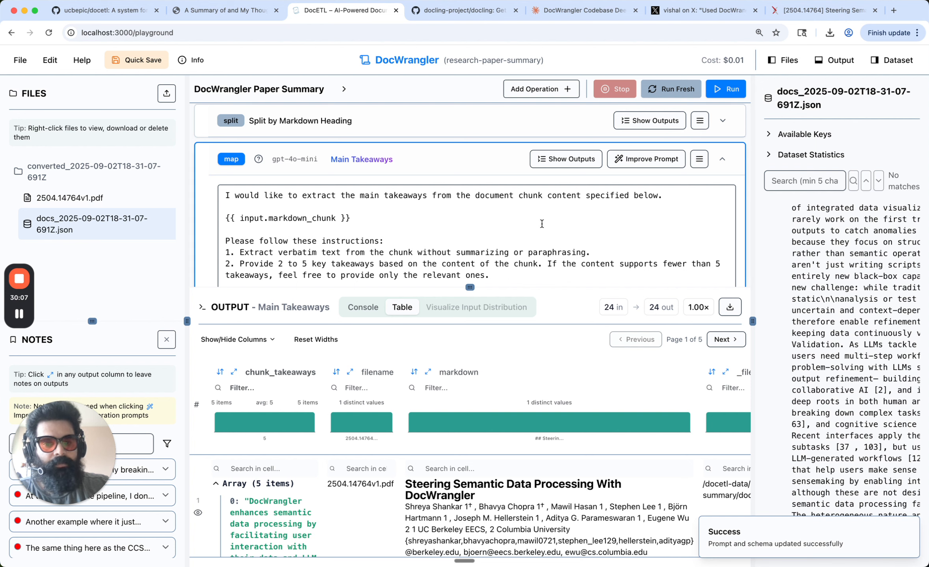
{"action": "scroll", "coordinate": [541, 224], "scroll_direction": "down", "scroll_amount": 1}
{"action": "scroll", "coordinate": [540, 223], "scroll_direction": "up", "scroll_amount": 1}
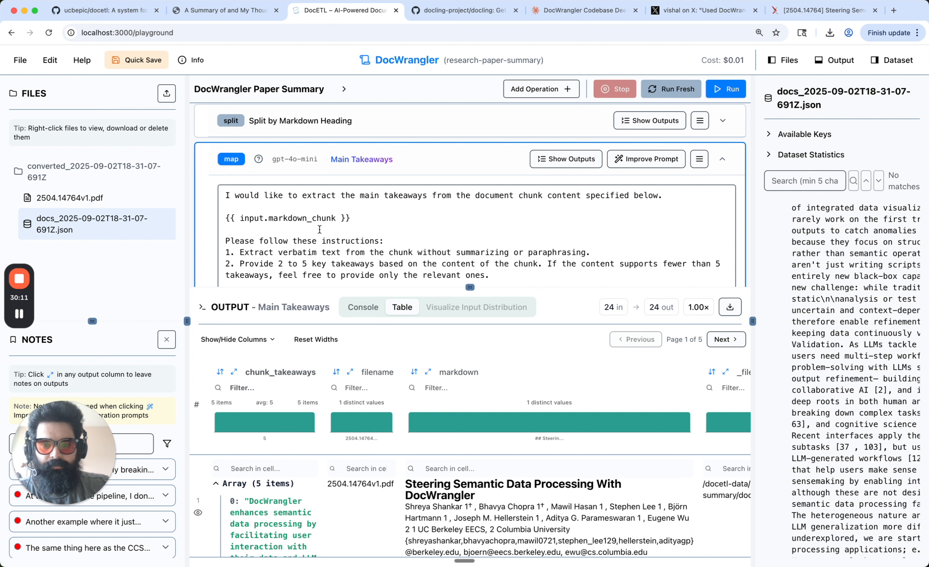
{"action": "scroll", "coordinate": [319, 230], "scroll_direction": "down", "scroll_amount": 1}
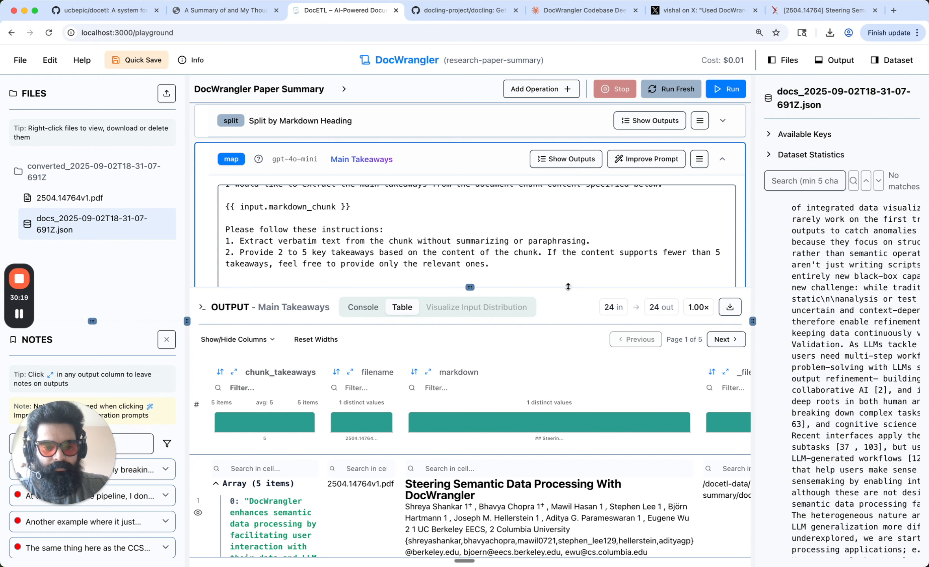
{"action": "left_click_drag", "start_coordinate": [568, 287], "coordinate": [553, 441]}
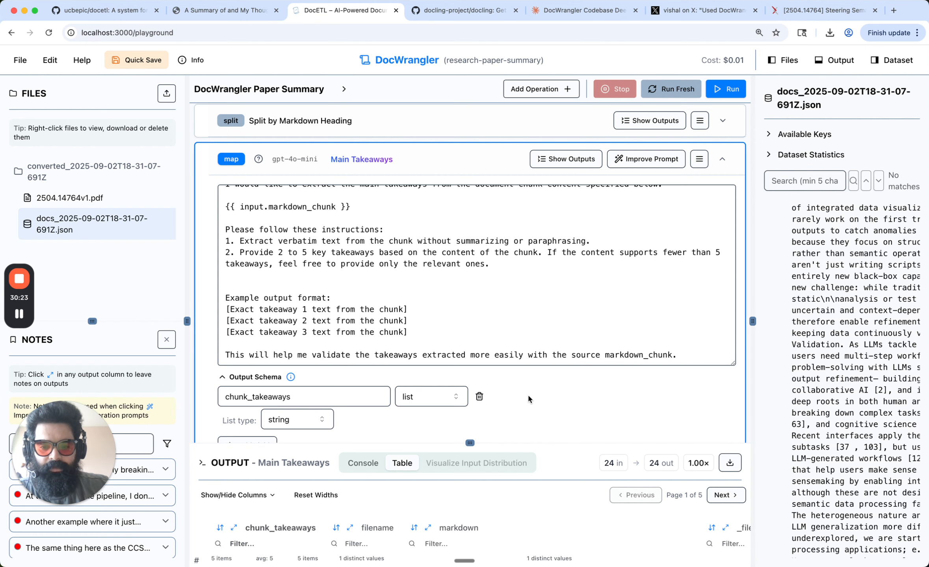
{"action": "scroll", "coordinate": [527, 391], "scroll_direction": "down", "scroll_amount": 1}
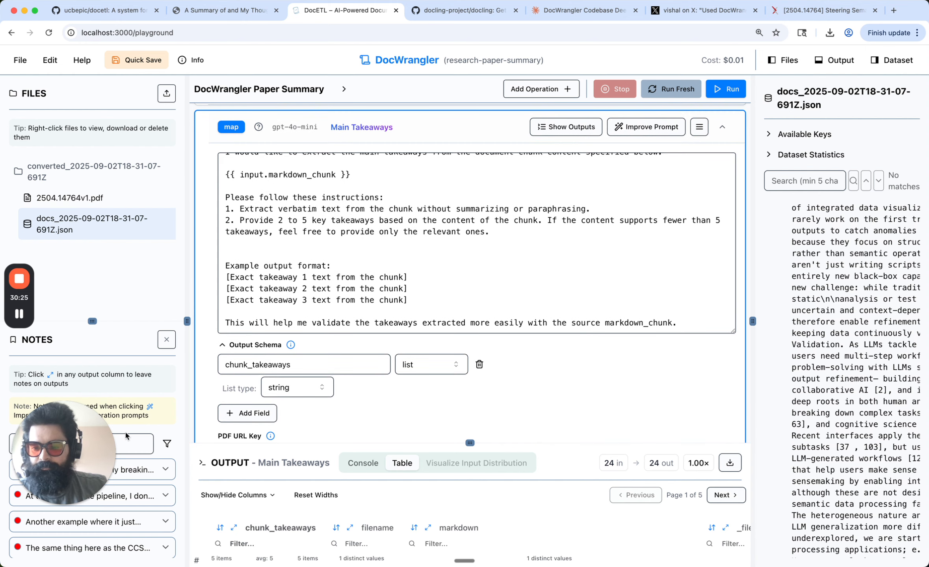
- Delete the notes beginning "The LLM is unnecessarily" and "At this stage in the pipeline"
{"action": "left_click_drag", "start_coordinate": [95, 435], "coordinate": [117, 334]}
{"action": "left_click", "coordinate": [57, 473]}
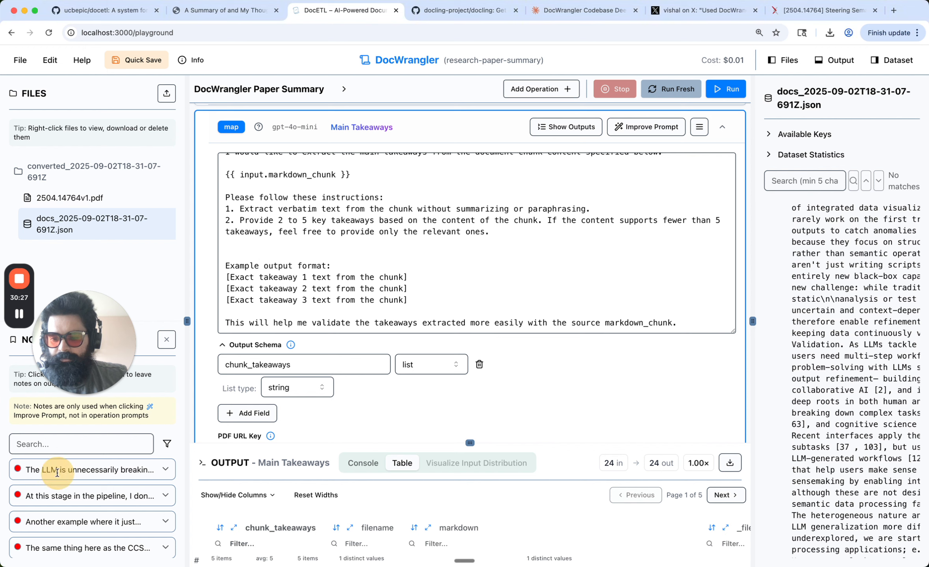
{"action": "left_click", "coordinate": [67, 476]}
{"action": "scroll", "coordinate": [59, 492], "scroll_direction": "down", "scroll_amount": 3}
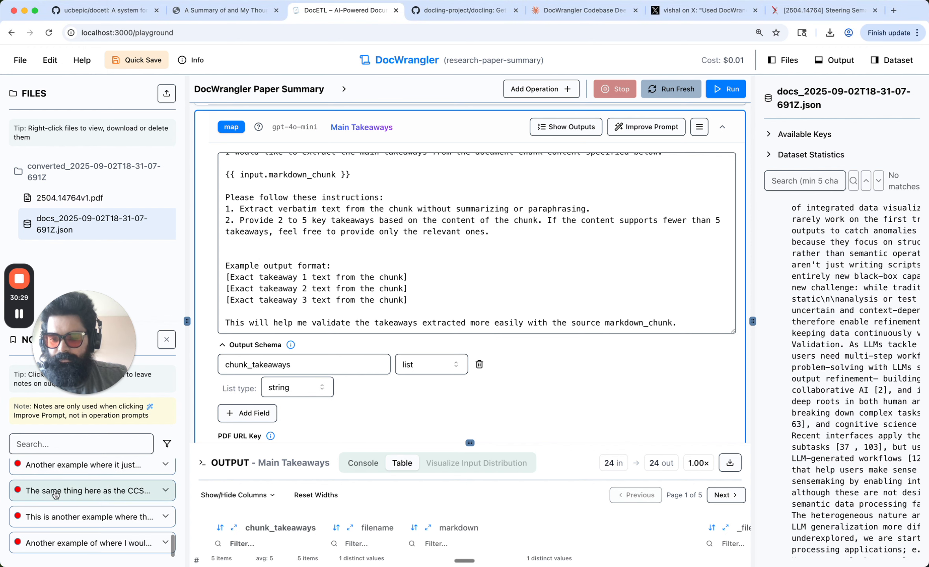
{"action": "scroll", "coordinate": [56, 494], "scroll_direction": "up", "scroll_amount": 2}
{"action": "scroll", "coordinate": [56, 495], "scroll_direction": "up", "scroll_amount": 1}
{"action": "left_click", "coordinate": [43, 480]}
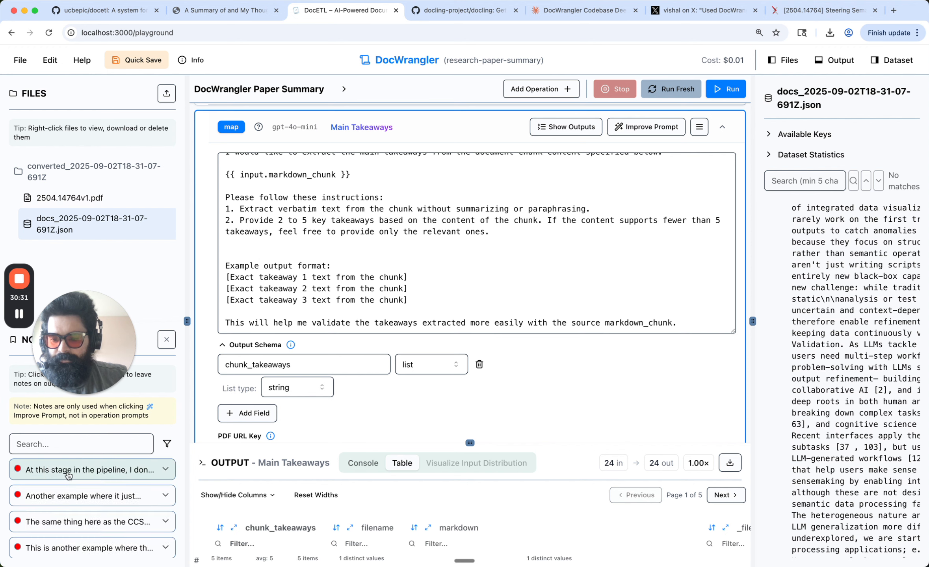
{"action": "left_click", "coordinate": [69, 475]}
{"action": "scroll", "coordinate": [69, 475], "scroll_direction": "down", "scroll_amount": 1}
{"action": "scroll", "coordinate": [69, 474], "scroll_direction": "down", "scroll_amount": 5}
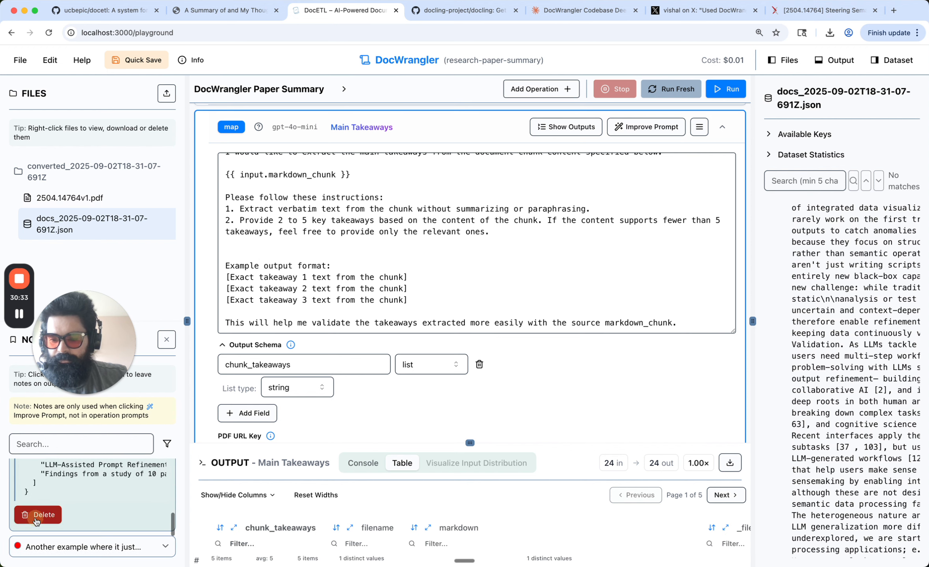
{"action": "left_click", "coordinate": [37, 512]}
- Delete the notes beginning "Another example where it just" and "Another example of where"
{"action": "left_click", "coordinate": [77, 475]}
{"action": "scroll", "coordinate": [63, 496], "scroll_direction": "down", "scroll_amount": 5}
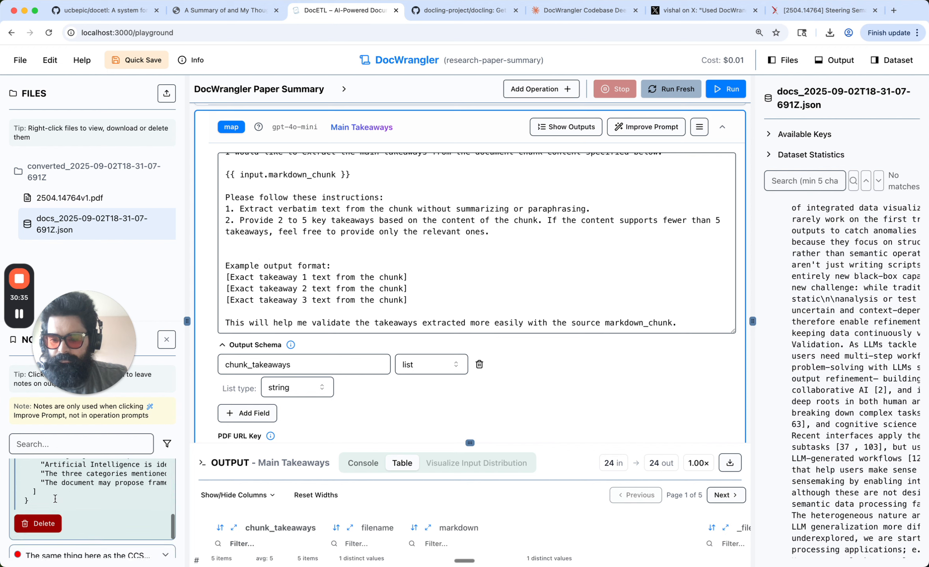
{"action": "left_click", "coordinate": [49, 522]}
{"action": "left_click", "coordinate": [49, 521]}
{"action": "scroll", "coordinate": [49, 522], "scroll_direction": "down", "scroll_amount": 4}
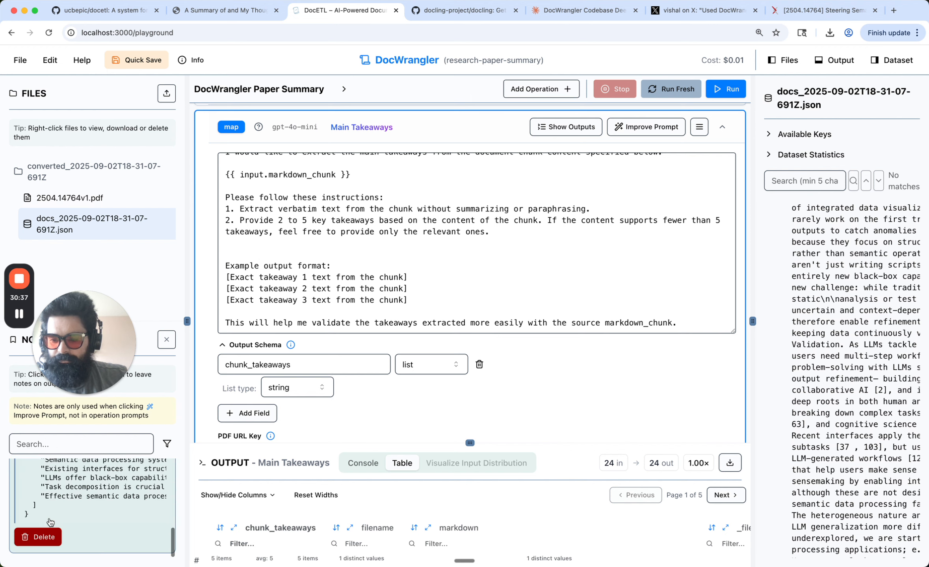
{"action": "left_click", "coordinate": [47, 530]}
- Delete the two remaining notes, beginning "This is another example where" and "The same thing here as the"
{"action": "left_click", "coordinate": [46, 554]}
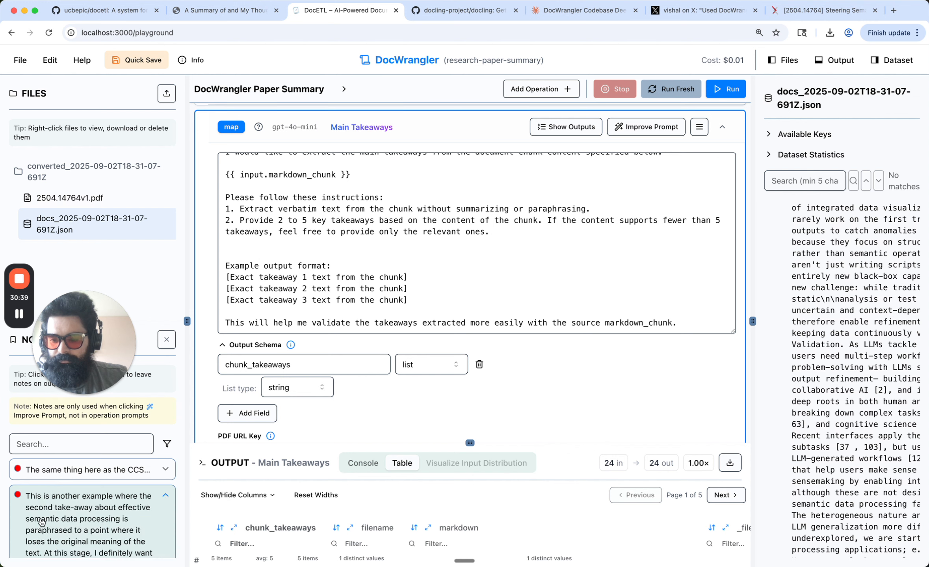
{"action": "scroll", "coordinate": [41, 519], "scroll_direction": "down", "scroll_amount": 4}
{"action": "scroll", "coordinate": [40, 519], "scroll_direction": "down", "scroll_amount": 3}
{"action": "left_click", "coordinate": [40, 535]}
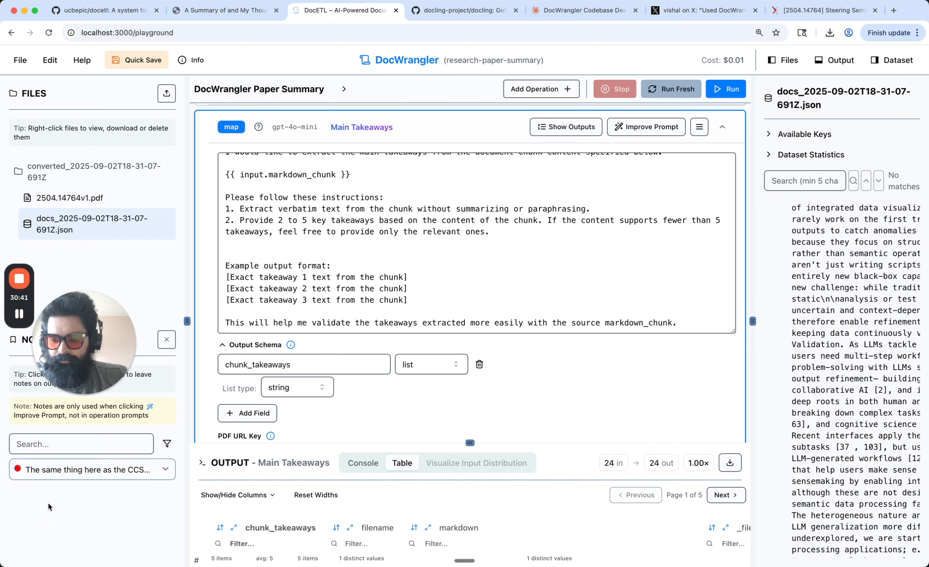
{"action": "left_click", "coordinate": [54, 470]}
{"action": "scroll", "coordinate": [51, 497], "scroll_direction": "down", "scroll_amount": 3}
{"action": "left_click", "coordinate": [38, 534]}
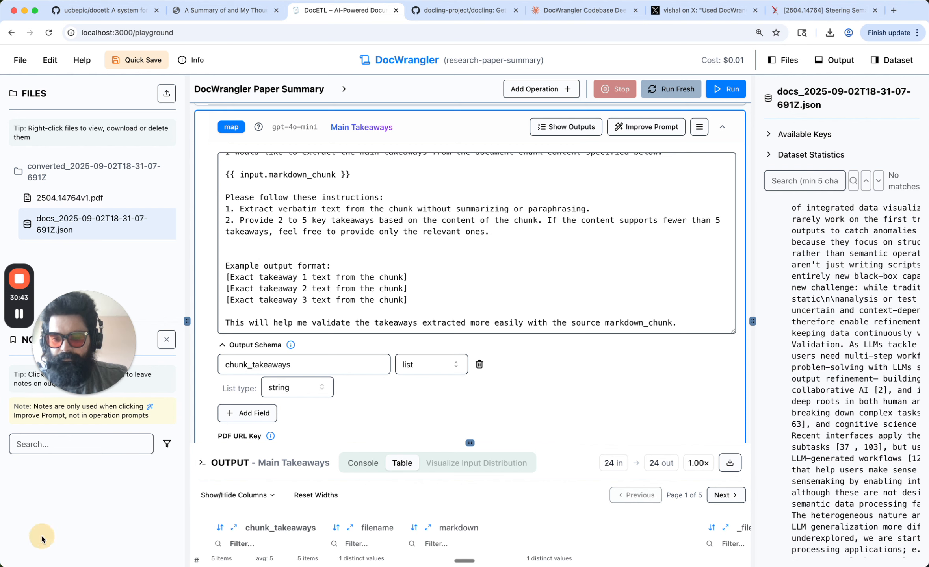
- Run the pipeline with the revised prompt and enlarge the output area
{"action": "left_click", "coordinate": [731, 91]}
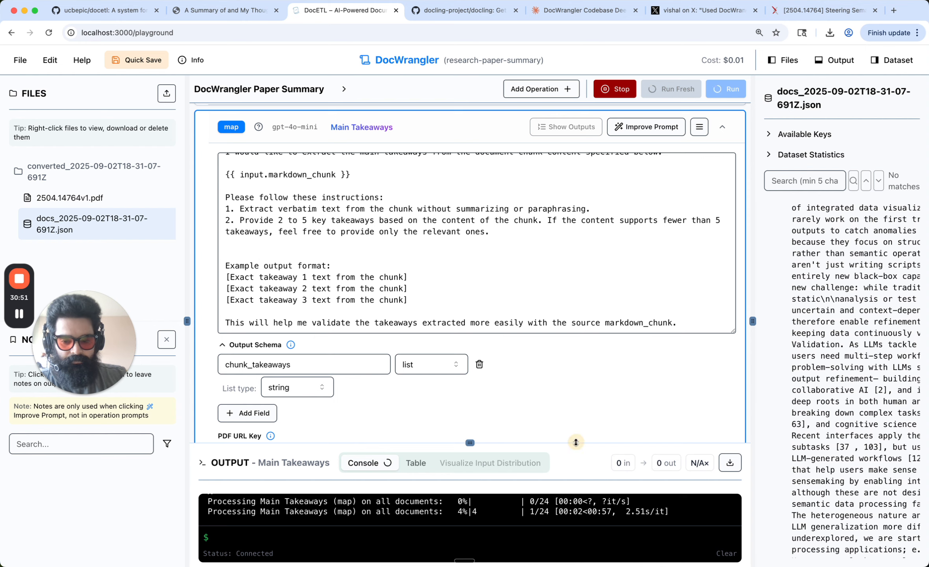
{"action": "left_click_drag", "start_coordinate": [575, 443], "coordinate": [590, 278]}
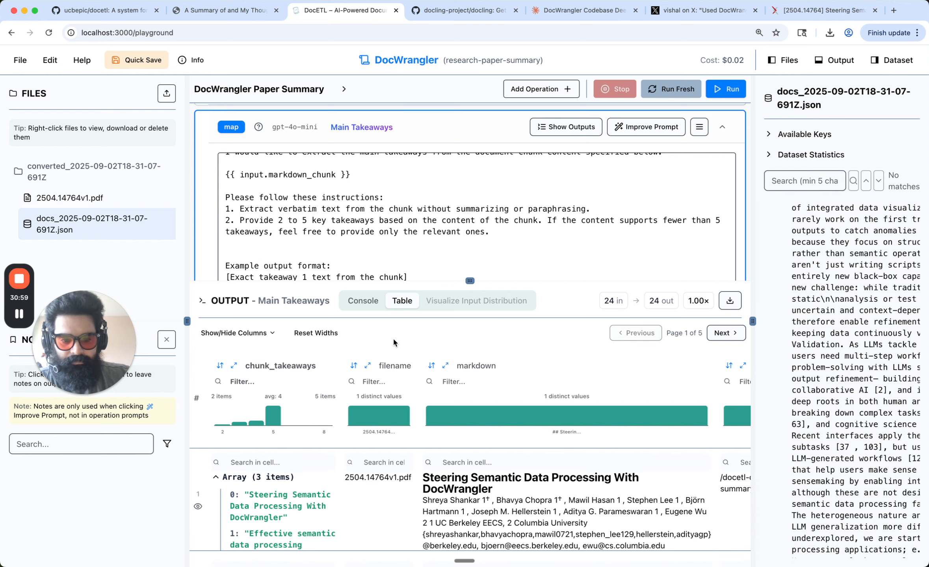
- Open the detail view of the chunk_takeaways column and compare row 1's takeaways with its markdown_chunk source text
{"action": "left_click", "coordinate": [233, 366]}
{"action": "left_click_drag", "start_coordinate": [94, 333], "coordinate": [75, 424]}
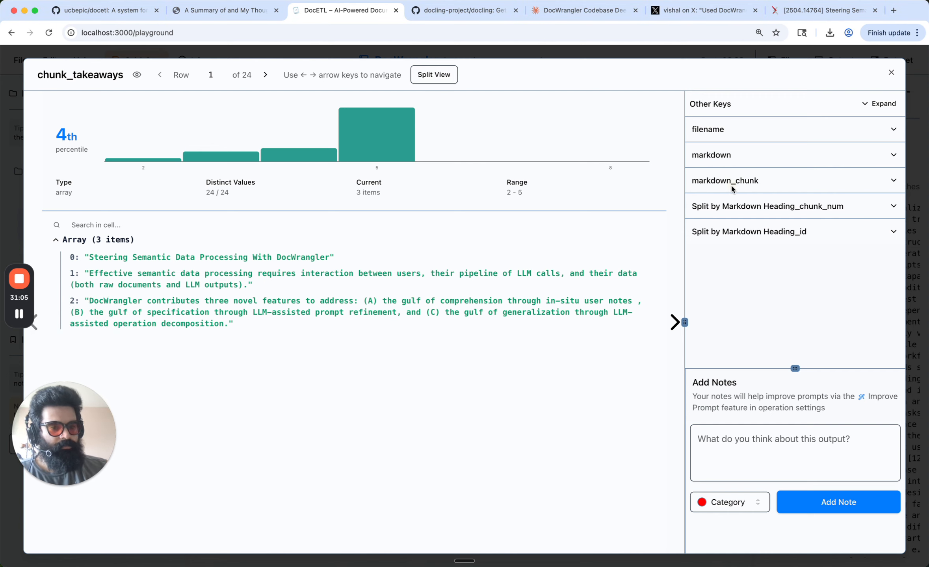
{"action": "left_click", "coordinate": [749, 183]}
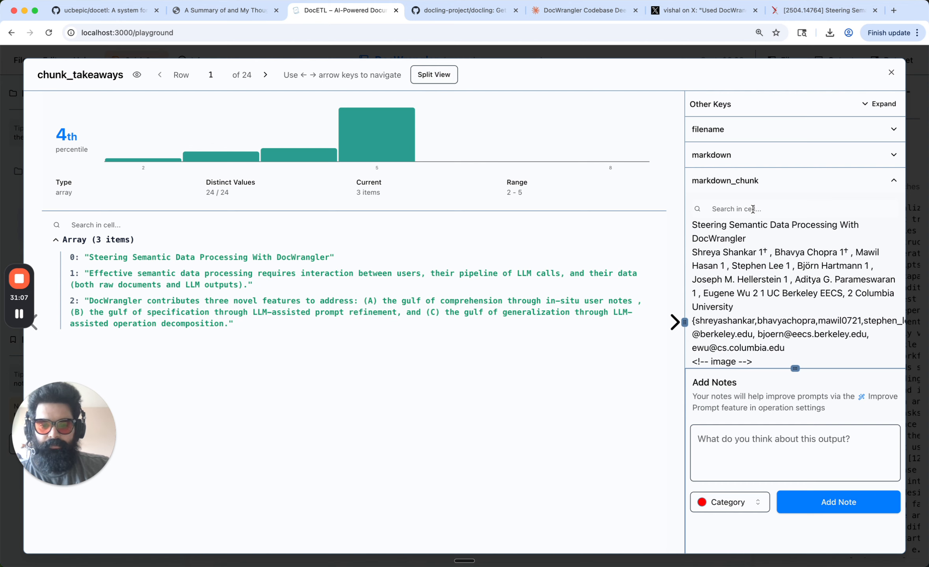
{"action": "scroll", "coordinate": [793, 245], "scroll_direction": "down", "scroll_amount": 5}
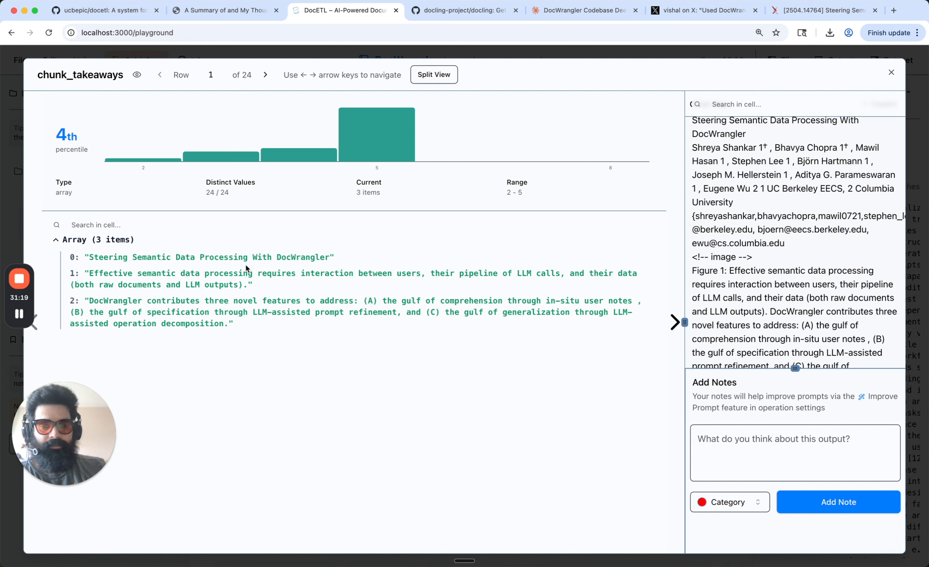
{"action": "scroll", "coordinate": [736, 281], "scroll_direction": "down", "scroll_amount": 1}
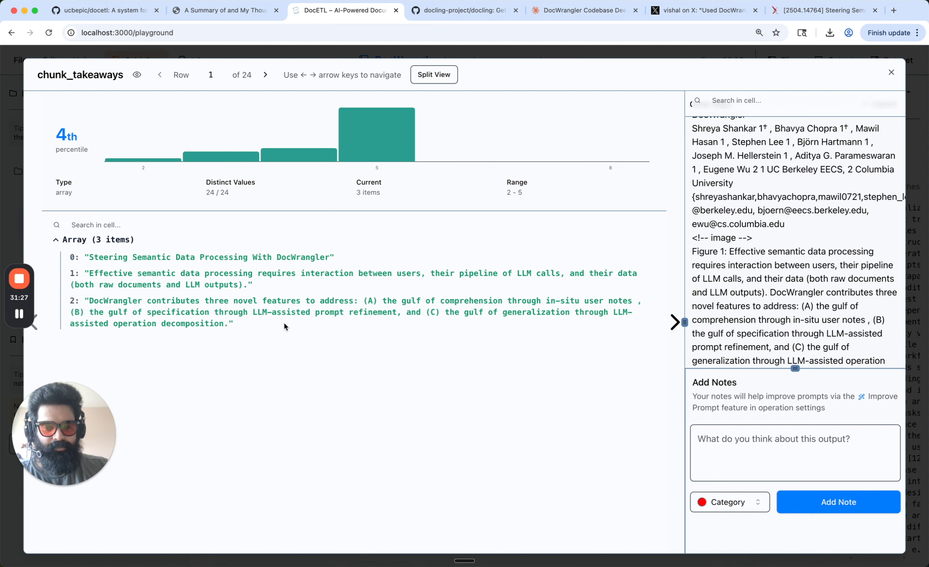
{"action": "scroll", "coordinate": [818, 307], "scroll_direction": "down", "scroll_amount": 2}
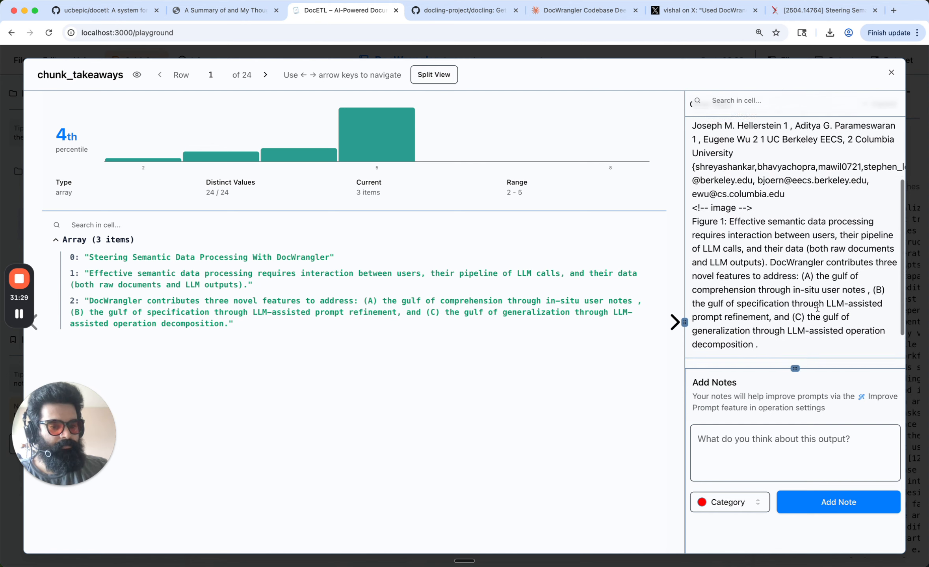
- Go to row 6 and search its markdown_chunk text for "semantic data processing systems focus" to check the first takeaway
{"action": "left_click", "coordinate": [673, 324]}
{"action": "left_click", "coordinate": [673, 324]}
{"action": "left_click", "coordinate": [673, 324]}
{"action": "left_click", "coordinate": [673, 324]}
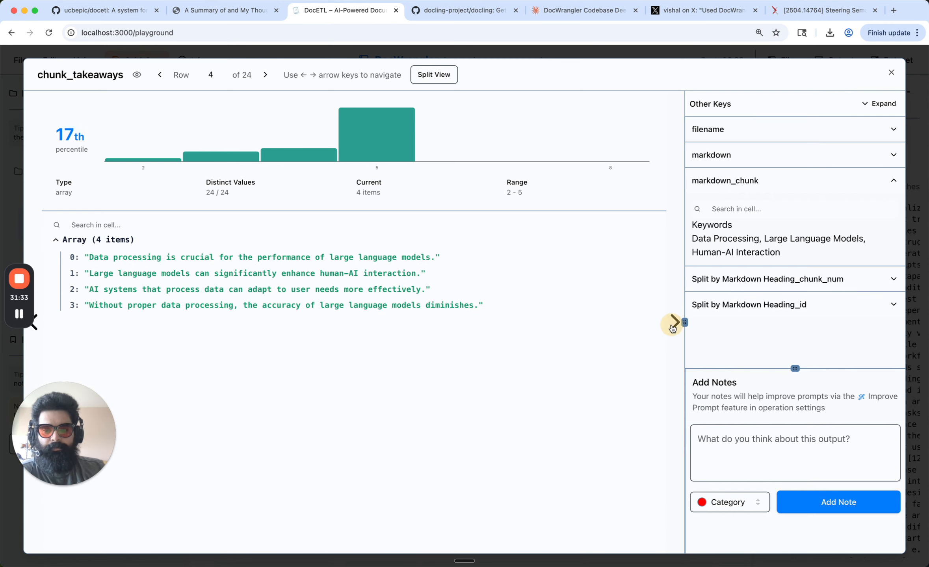
{"action": "left_click", "coordinate": [672, 324]}
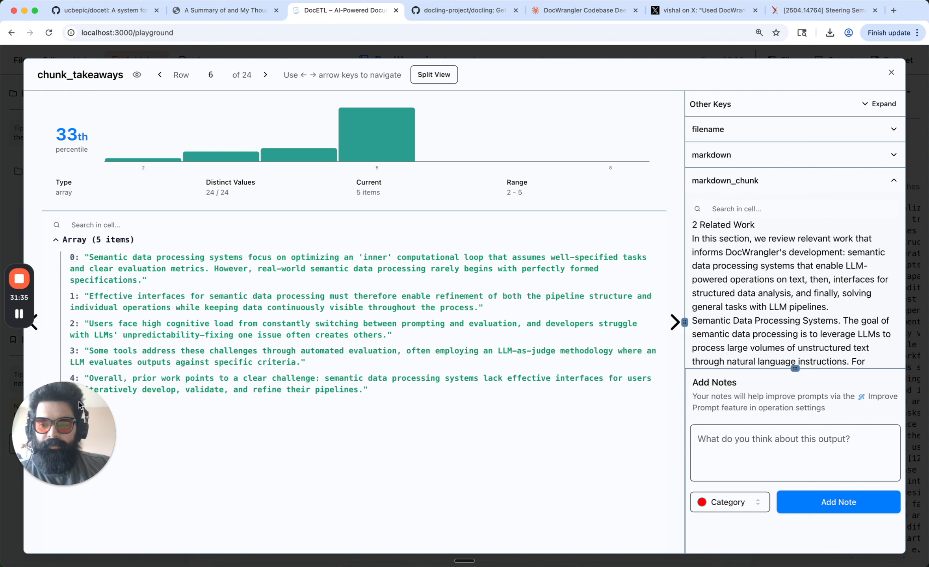
{"action": "left_click_drag", "start_coordinate": [54, 421], "coordinate": [54, 474]}
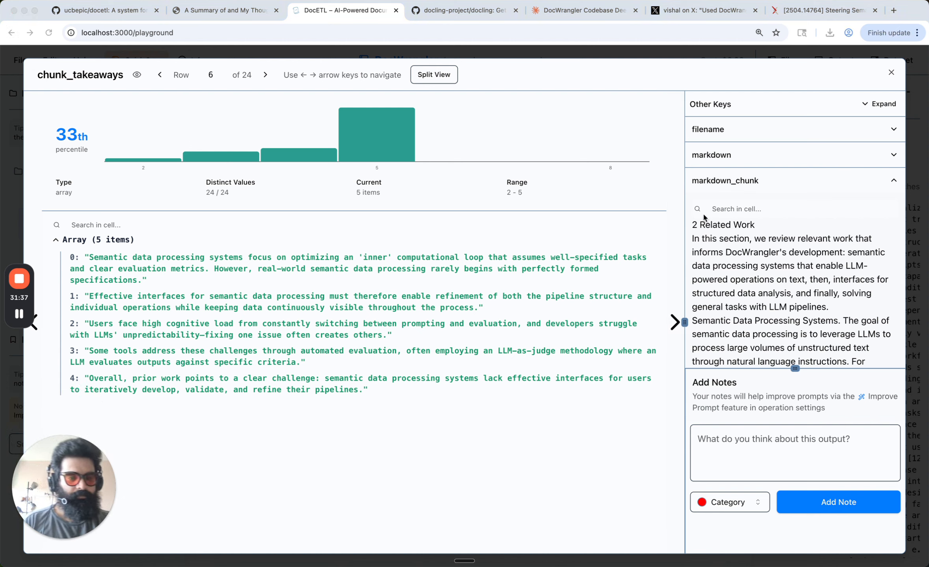
{"action": "left_click", "coordinate": [743, 209]}
{"action": "left_click", "coordinate": [743, 209]}
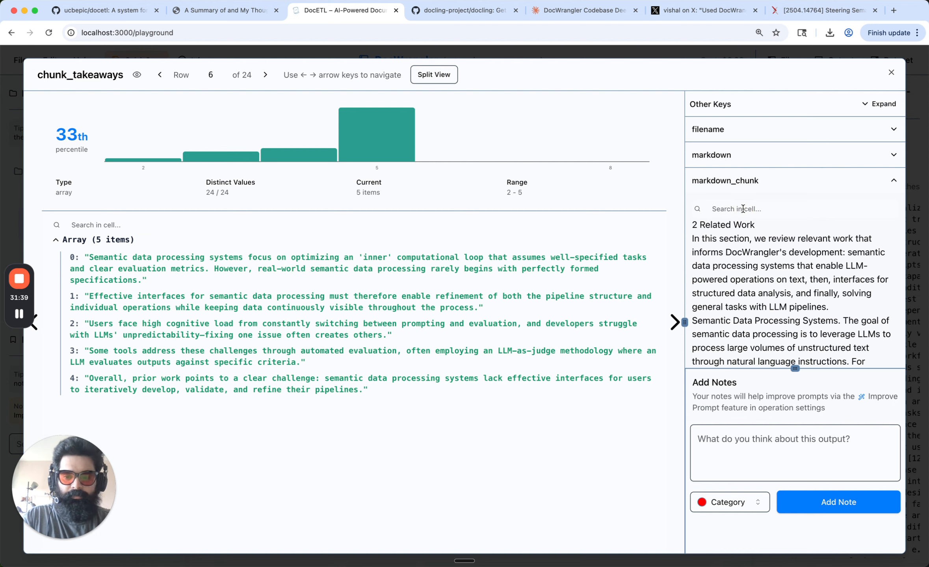
{"action": "type", "text": "semantic"}
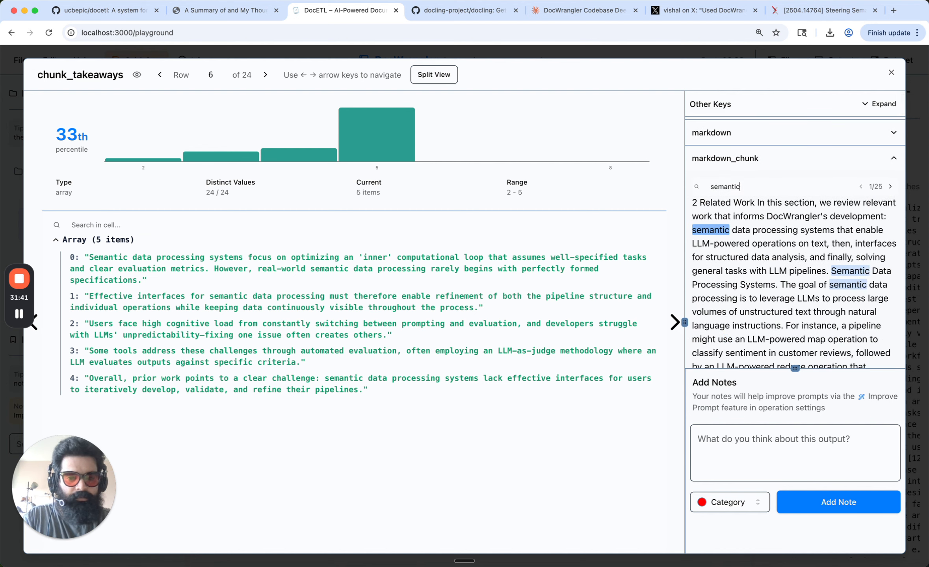
{"action": "type", "text": " data"}
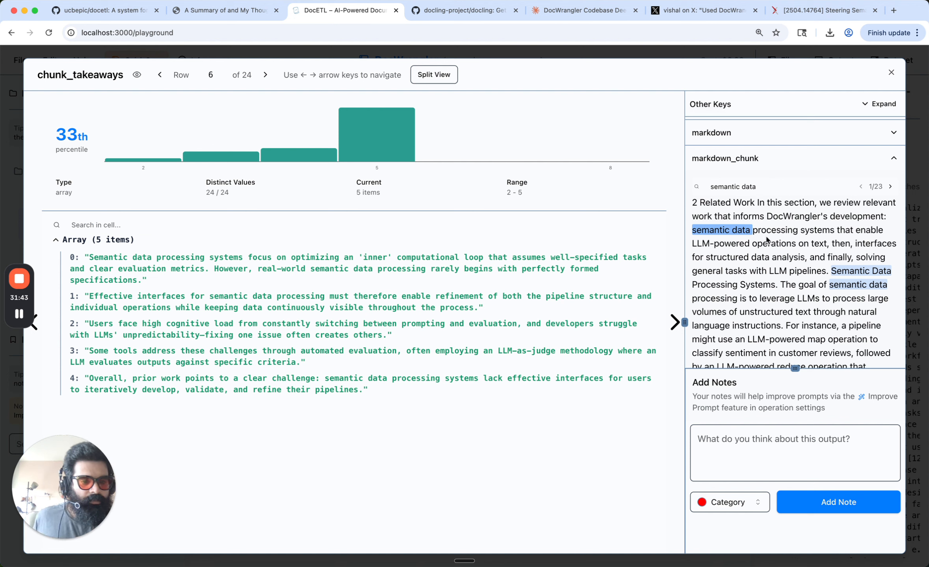
{"action": "type", "text": " pro"}
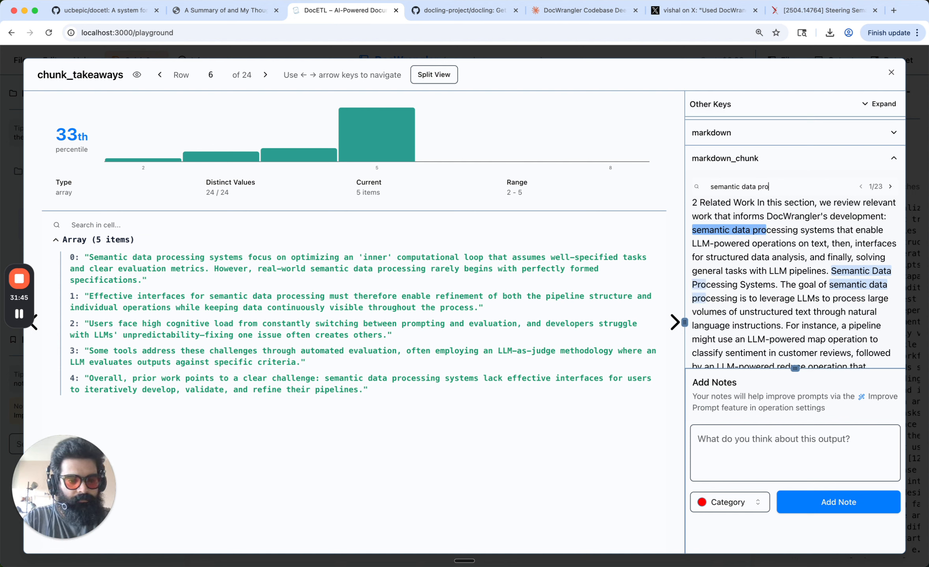
{"action": "type", "text": "cessing systems focus"}
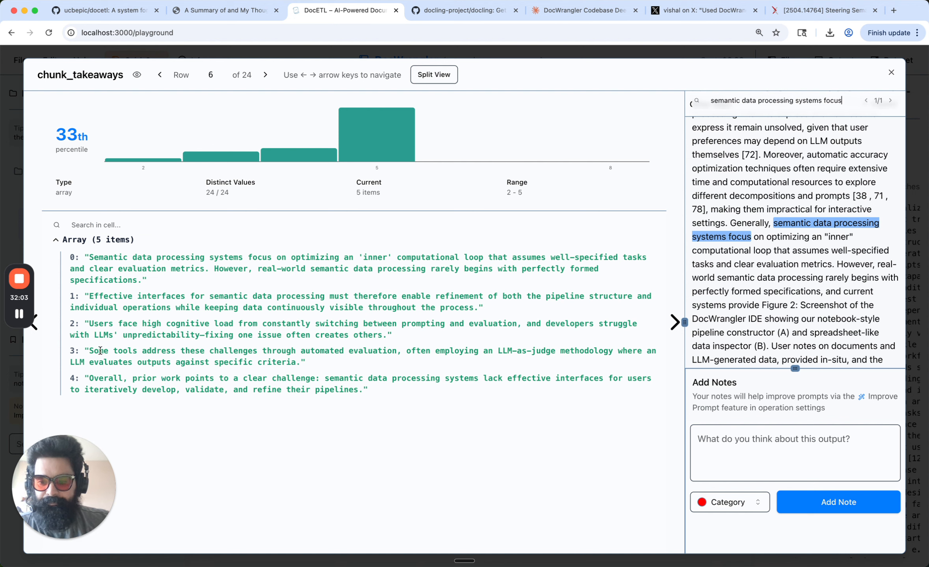
- Search row 6's markdown_chunk for takeaway 3's opening words, "Some tools address these challenges through automated evaluation,"
{"action": "left_click_drag", "start_coordinate": [88, 351], "coordinate": [401, 352]}
{"action": "key", "text": "ctrl+c"}
{"action": "triple_click", "coordinate": [804, 104]}
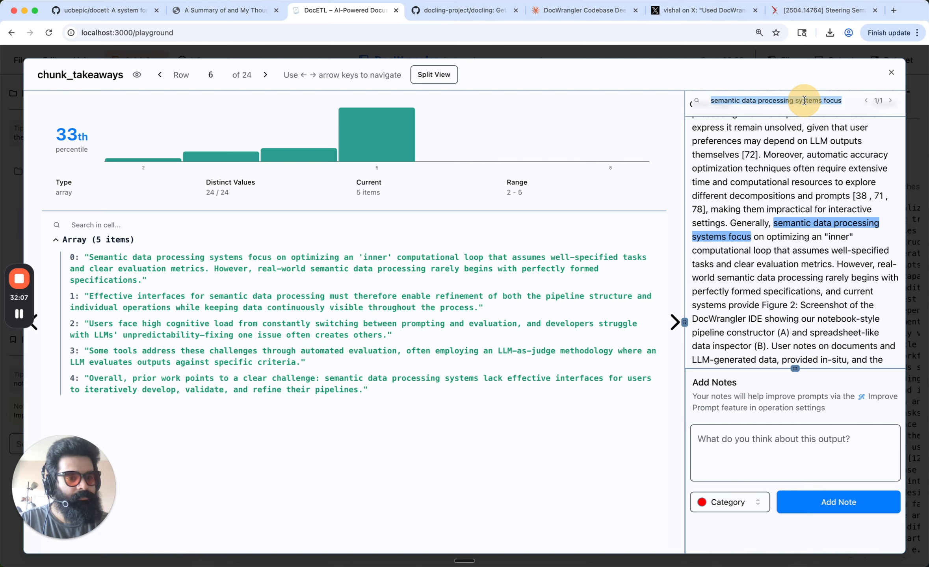
{"action": "key", "text": "ctrl+v"}
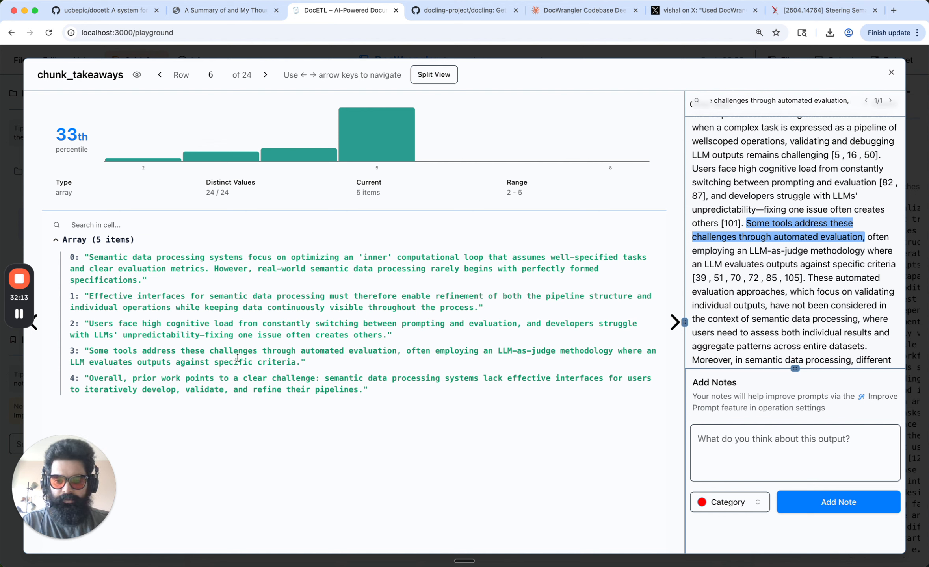
- Search row 6's markdown_chunk for "prior work points to a clear challenge: seman" from the last takeaway
{"action": "left_click_drag", "start_coordinate": [133, 378], "coordinate": [348, 379]}
{"action": "key", "text": "ctrl+c"}
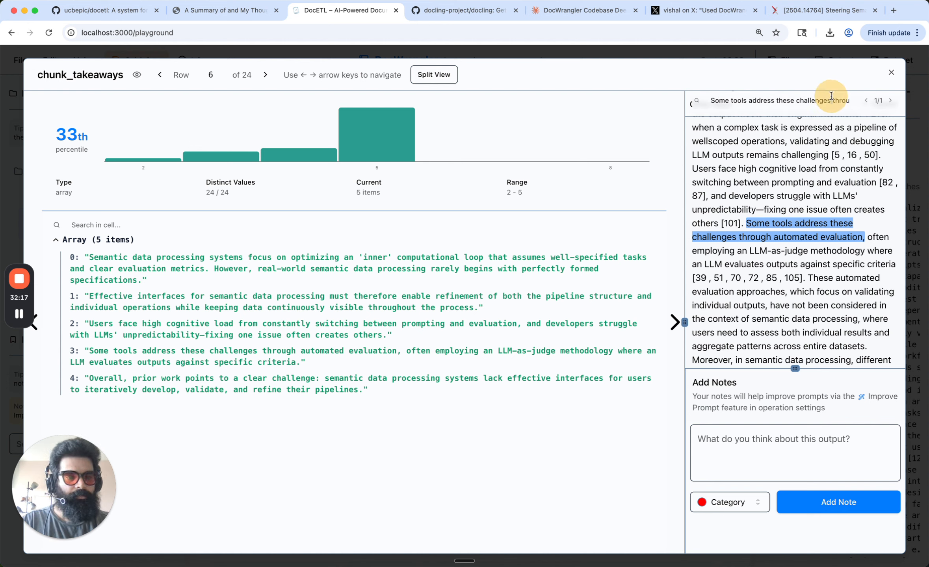
{"action": "triple_click", "coordinate": [830, 99]}
{"action": "key", "text": "ctrl+v"}
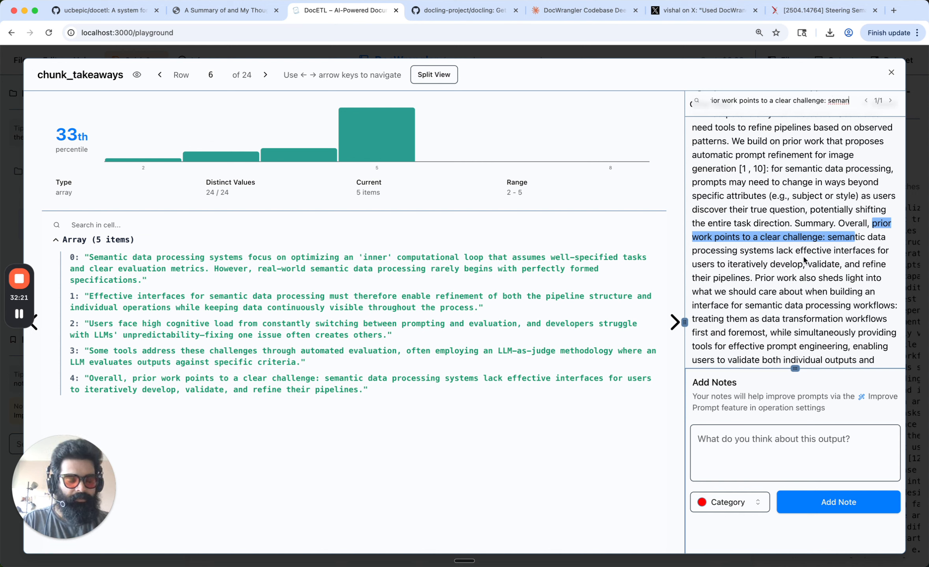
- Go to row 8 and search its markdown_chunk for "DocETL is a declarative framework for building semanti" copied from takeaway 0
{"action": "left_click", "coordinate": [675, 321]}
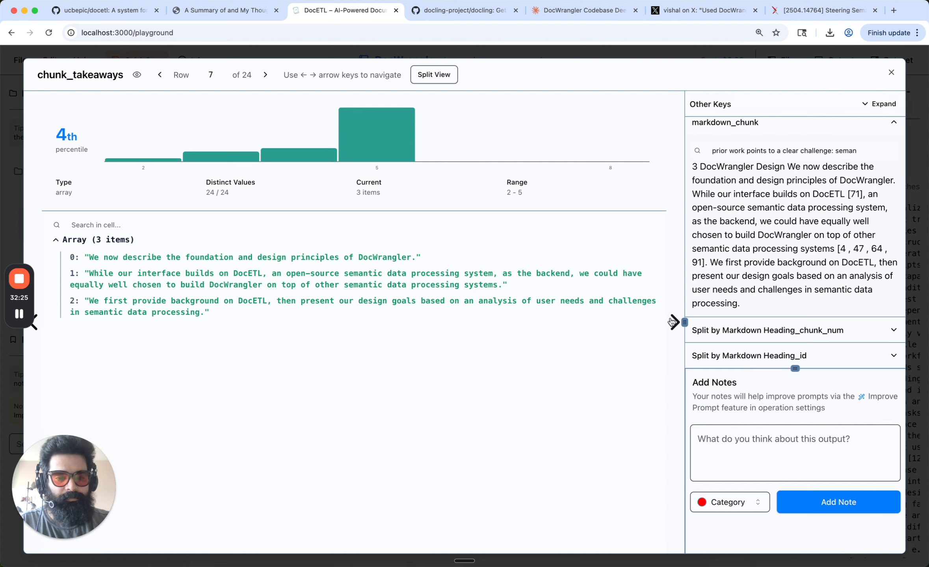
{"action": "left_click", "coordinate": [673, 322]}
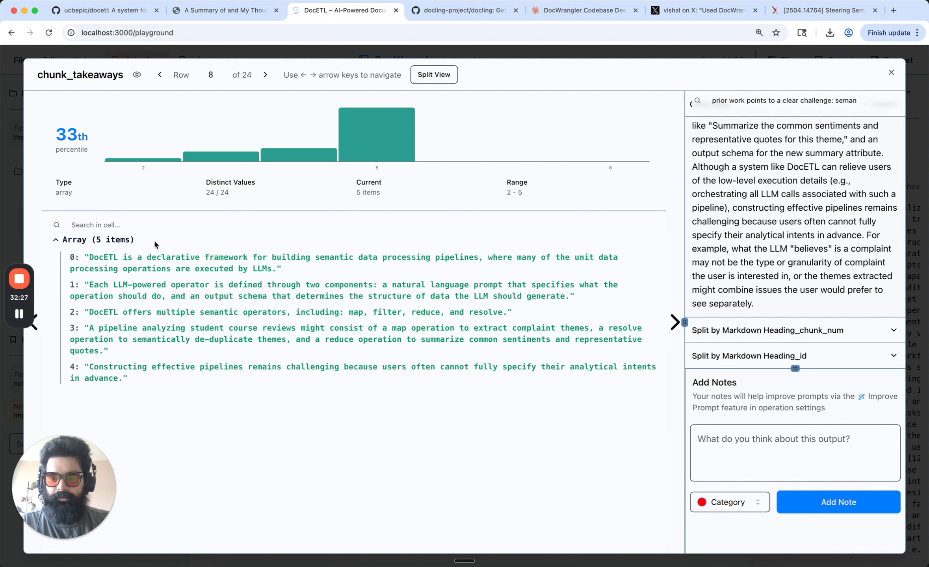
{"action": "left_click_drag", "start_coordinate": [89, 257], "coordinate": [349, 258]}
{"action": "key", "text": "super+c"}
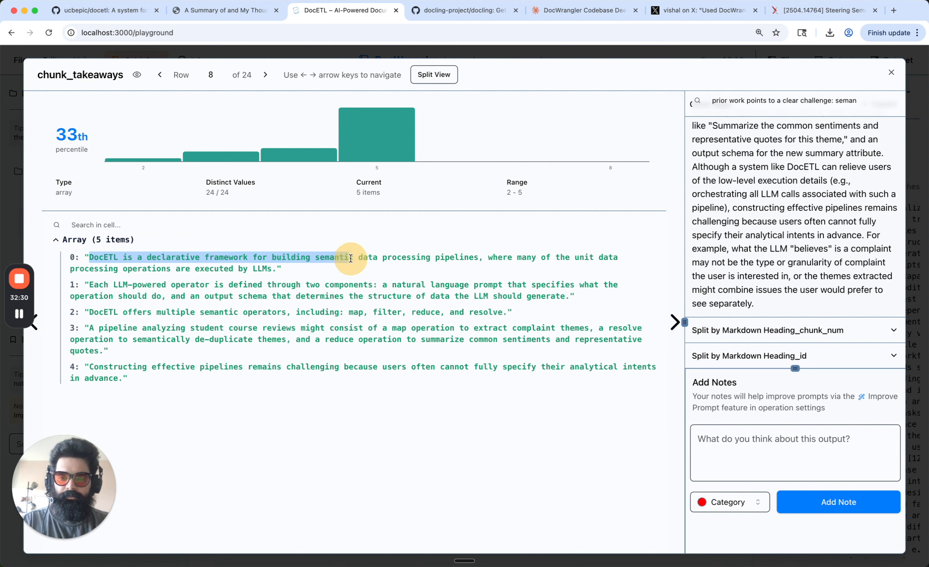
{"action": "triple_click", "coordinate": [815, 104]}
{"action": "key", "text": "super+v"}
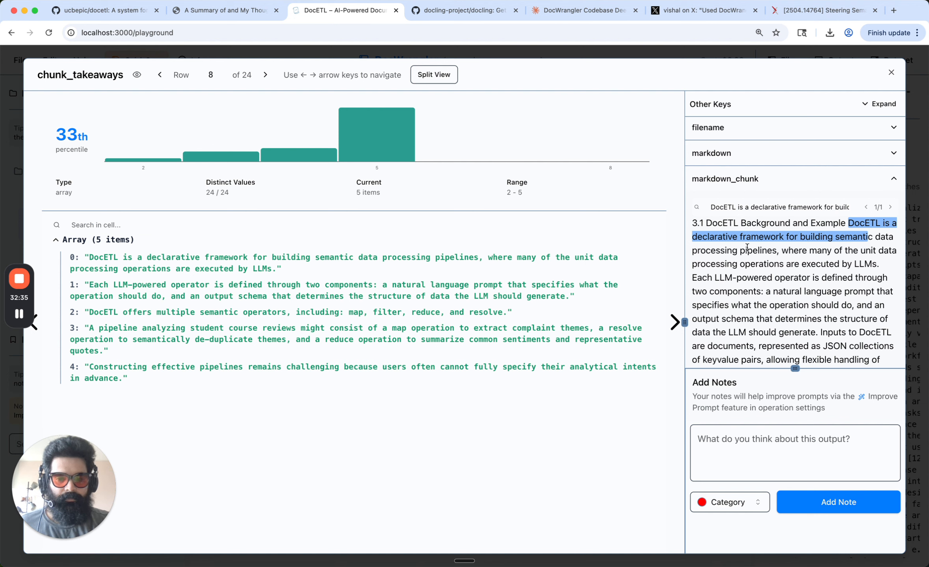
- Search row 8's markdown_chunk for the whole last takeaway, "Constructing effective pipelines remains challenging" through "analytical intents in advance", without the period
{"action": "left_click", "coordinate": [90, 368]}
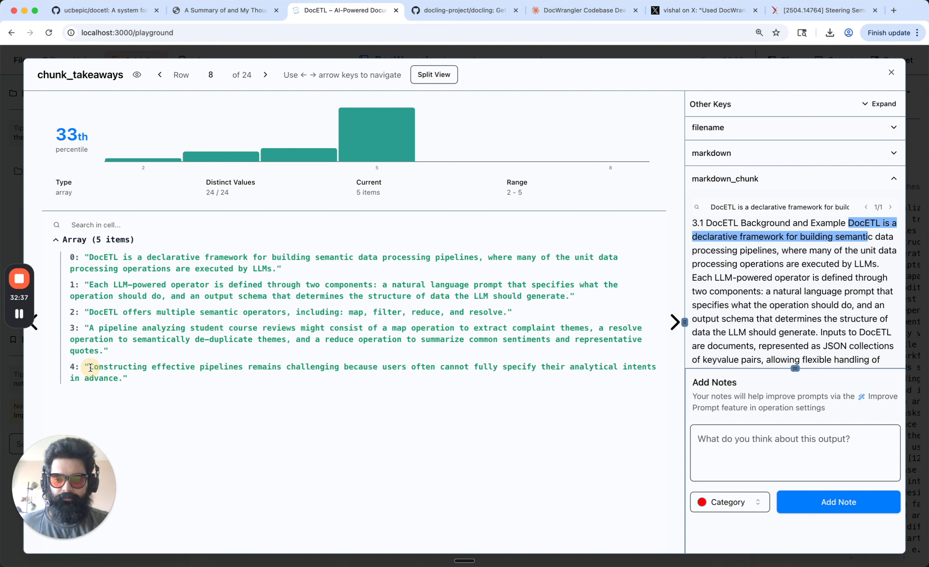
{"action": "left_click_drag", "start_coordinate": [90, 368], "coordinate": [119, 379]}
{"action": "key", "text": "super+c"}
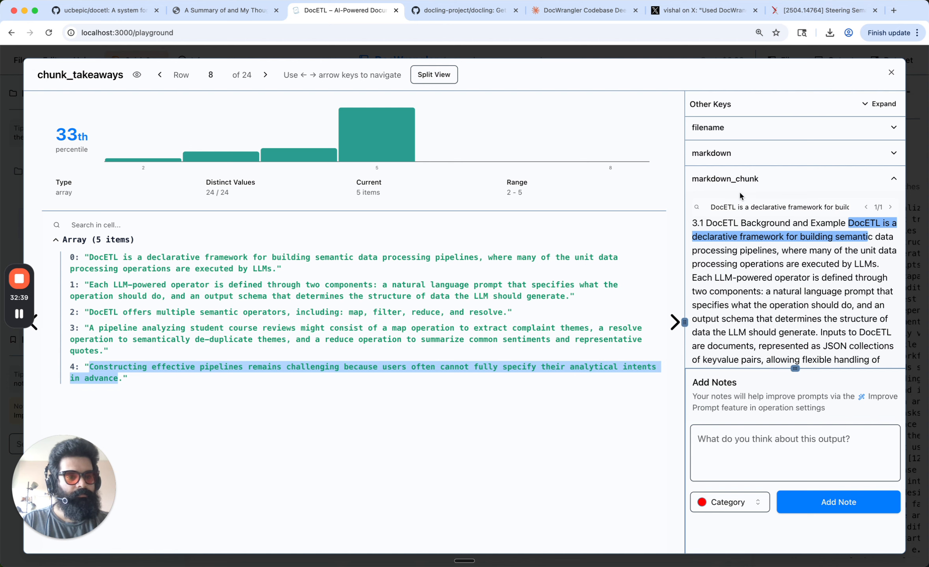
{"action": "triple_click", "coordinate": [740, 202]}
{"action": "key", "text": "super+v"}
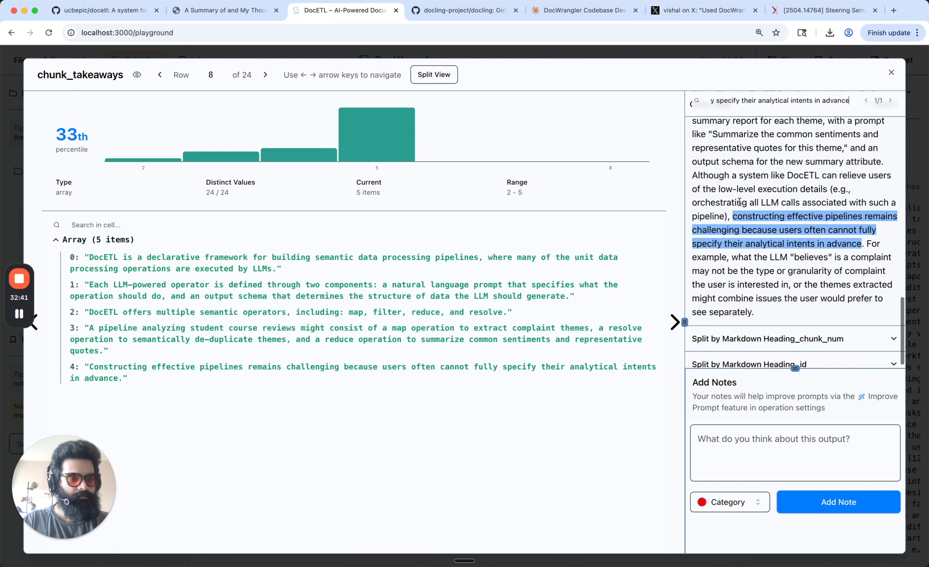
- Review the chunk takeaways of rows 9 through 17 and stop at row 18
{"action": "left_click", "coordinate": [670, 333]}
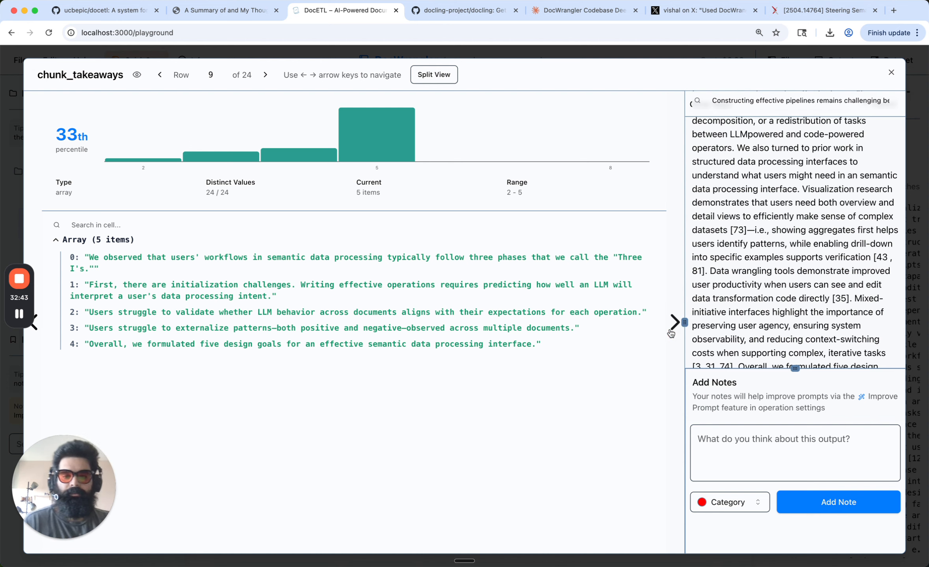
{"action": "left_click", "coordinate": [673, 333]}
{"action": "left_click", "coordinate": [673, 333]}
{"action": "left_click", "coordinate": [673, 333]}
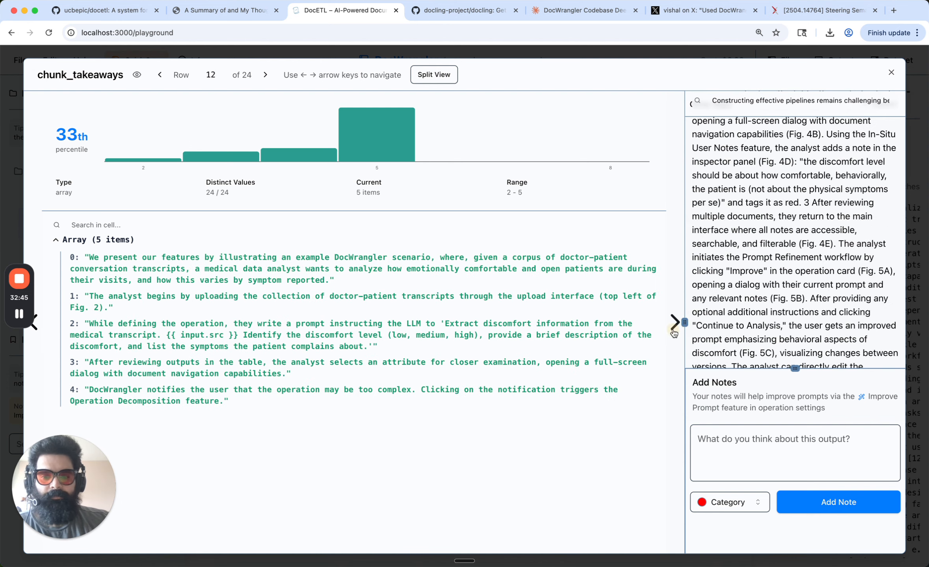
{"action": "left_click", "coordinate": [673, 333]}
{"action": "left_click", "coordinate": [673, 333]}
{"action": "left_click", "coordinate": [673, 333]}
{"action": "left_click", "coordinate": [673, 333]}
{"action": "left_click", "coordinate": [673, 332]}
{"action": "left_click", "coordinate": [674, 333]}
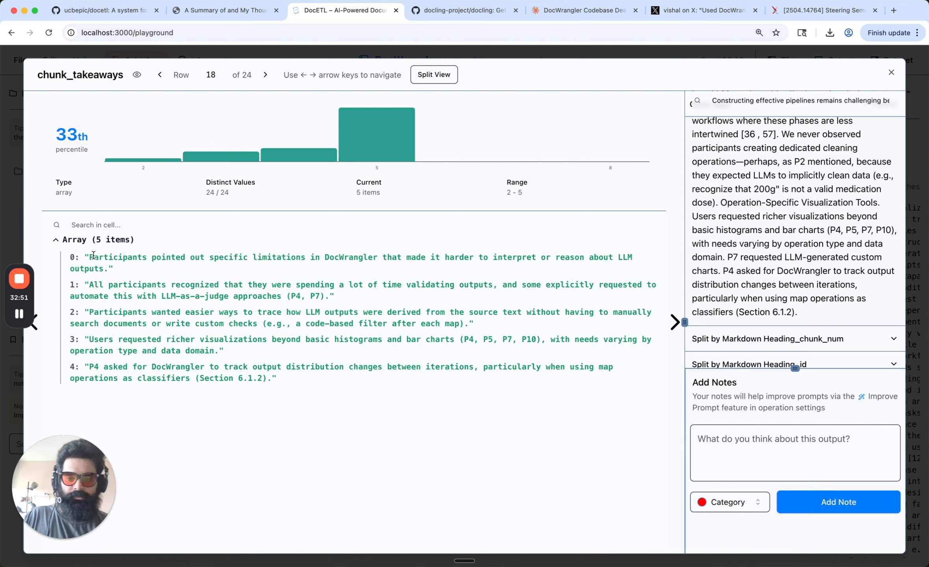
- Search row 18's markdown_chunk for the full text of takeaway 0, beginning "Participants pointed out specific limitations in DocWrangler"
{"action": "left_click_drag", "start_coordinate": [88, 259], "coordinate": [104, 269]}
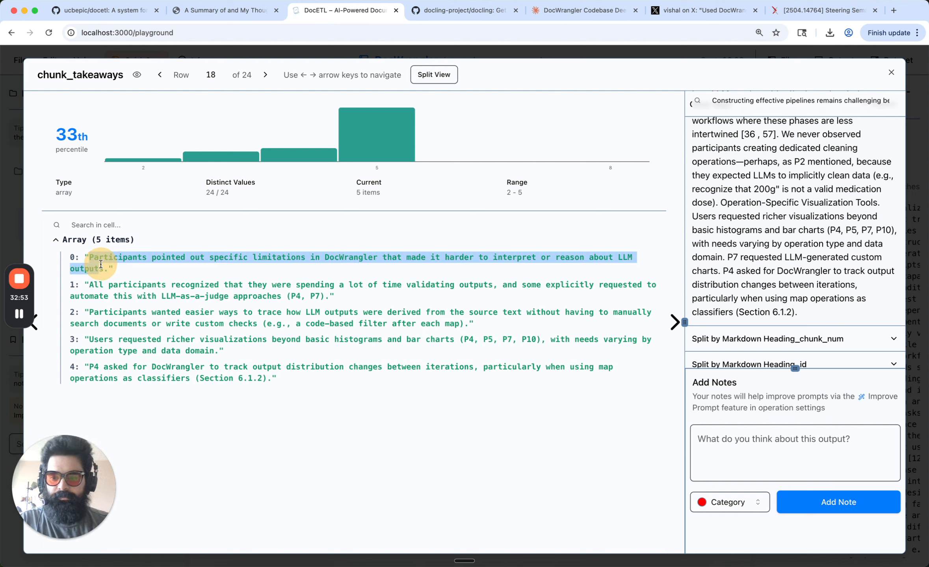
{"action": "double_click", "coordinate": [781, 103]}
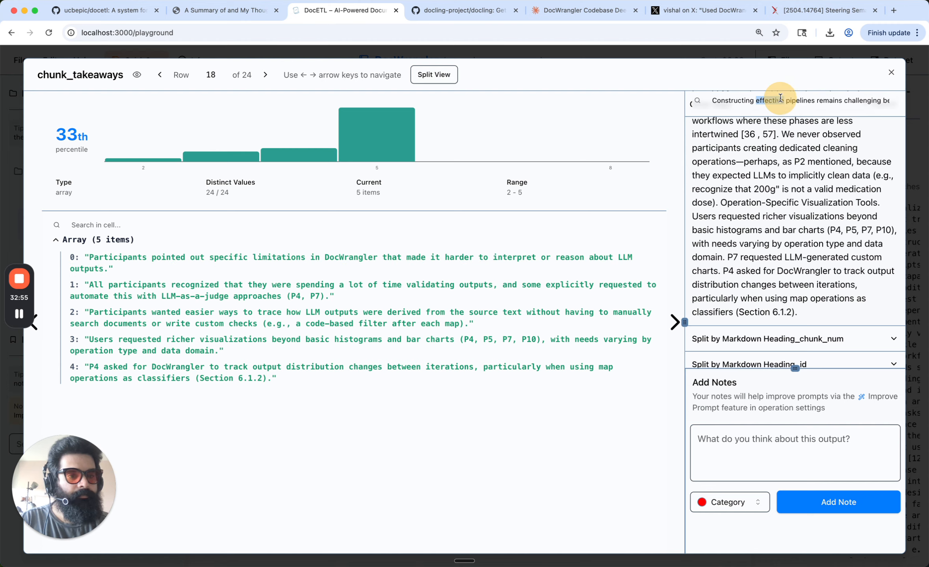
{"action": "key", "text": "ctrl+a"}
{"action": "key", "text": "ctrl+v"}
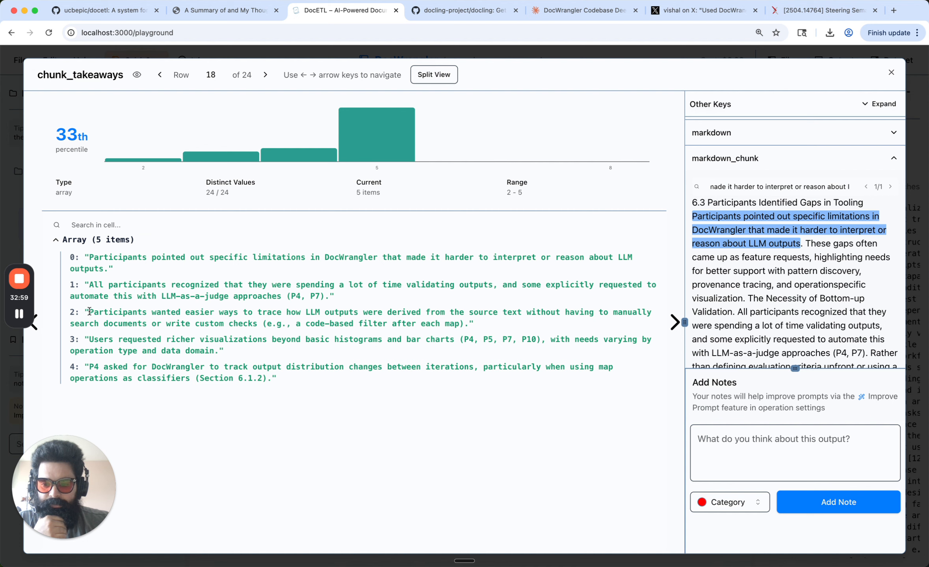
- Search row 18's markdown_chunk for all of takeaway 2, "Participants wanted easier ways" through "after each map)", dropping the final period
{"action": "left_click_drag", "start_coordinate": [90, 311], "coordinate": [469, 325]}
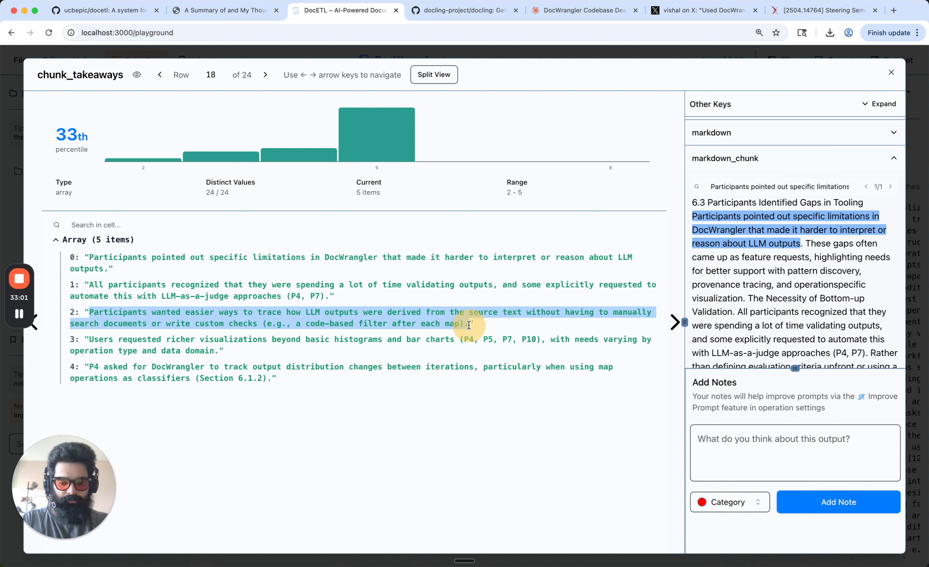
{"action": "key", "text": "ctrl+c"}
{"action": "left_click", "coordinate": [760, 185]}
{"action": "key", "text": "ctrl+a"}
{"action": "key", "text": "ctrl+v"}
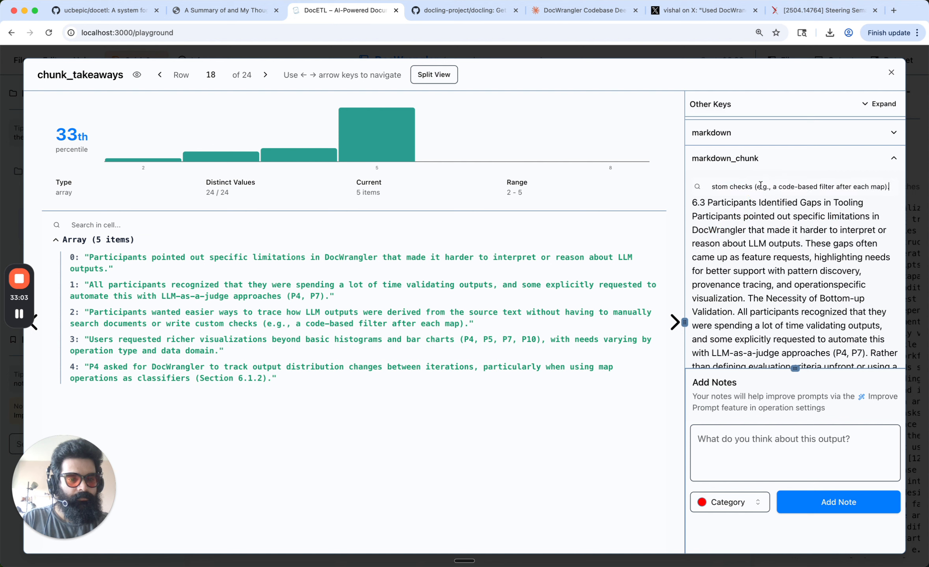
{"action": "key", "text": "BackSpace"}
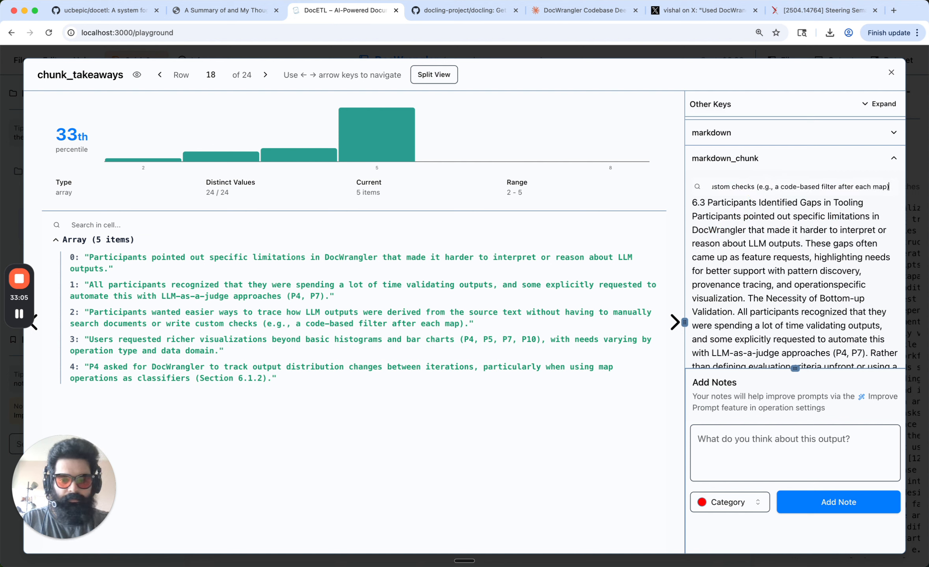
- Shorten the markdown_chunk search text to "Participants wanted easier ways"
{"action": "key", "text": "ctrl+a"}
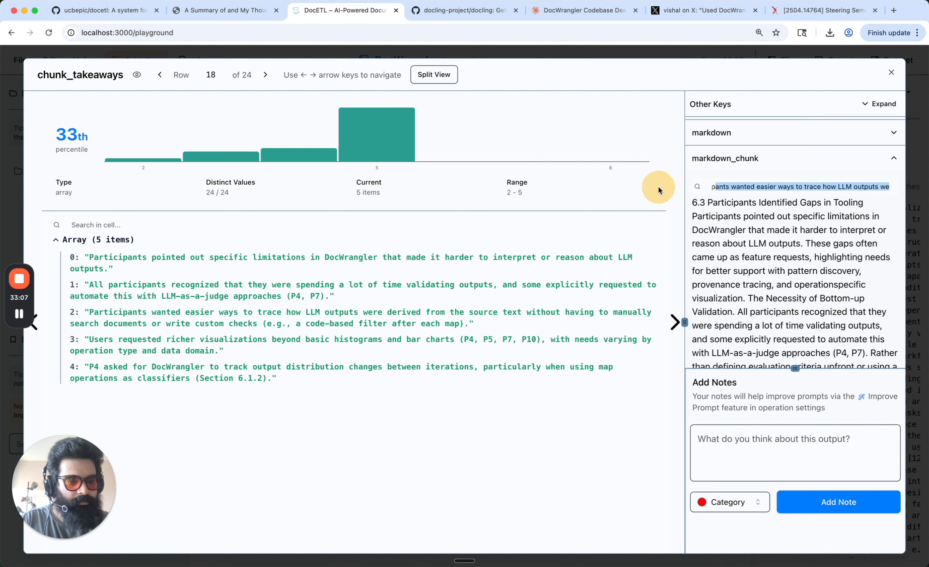
{"action": "left_click", "coordinate": [805, 187]}
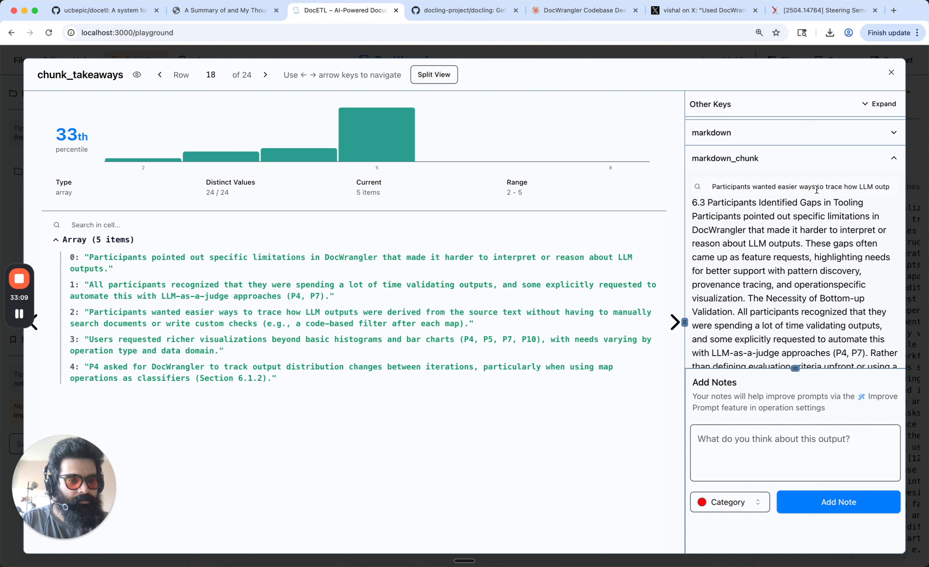
{"action": "left_click_drag", "start_coordinate": [818, 189], "coordinate": [918, 191]}
{"action": "key", "text": "BackSpace"}
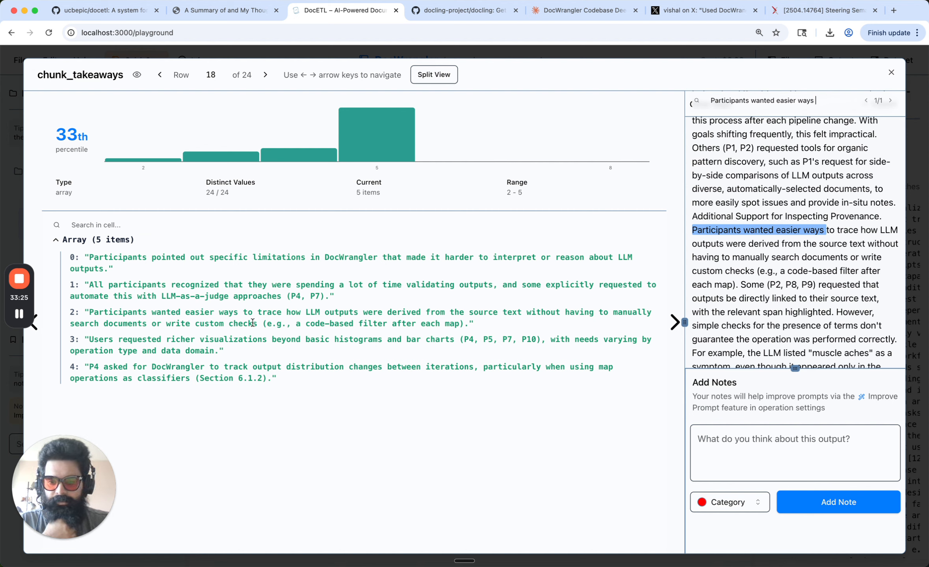
- Search row 18's markdown_chunk for takeaway 2's text from "articipants wanted easier ways" through "write custom checks", and move on to row 19
{"action": "left_click_drag", "start_coordinate": [257, 323], "coordinate": [95, 314]}
{"action": "triple_click", "coordinate": [768, 100]}
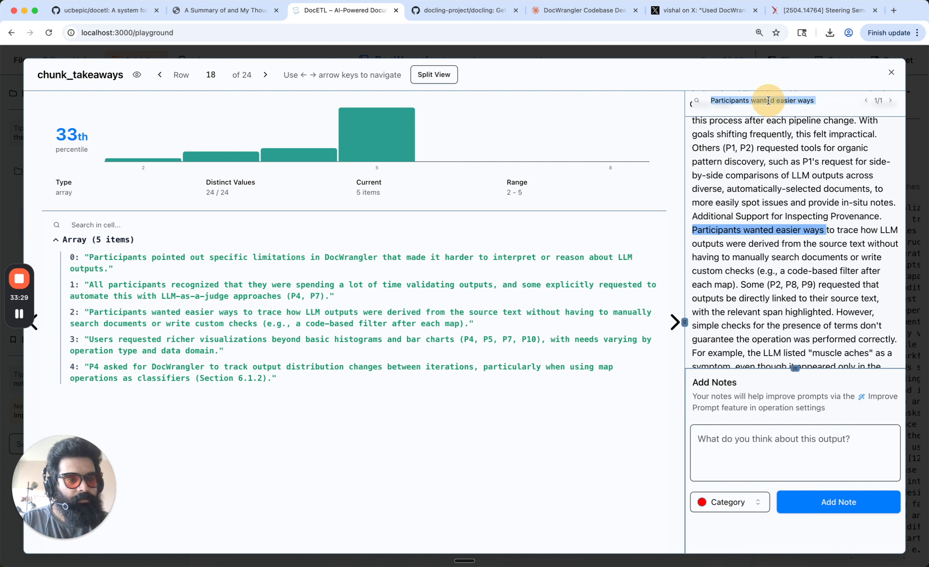
{"action": "key", "text": "ctrl+v"}
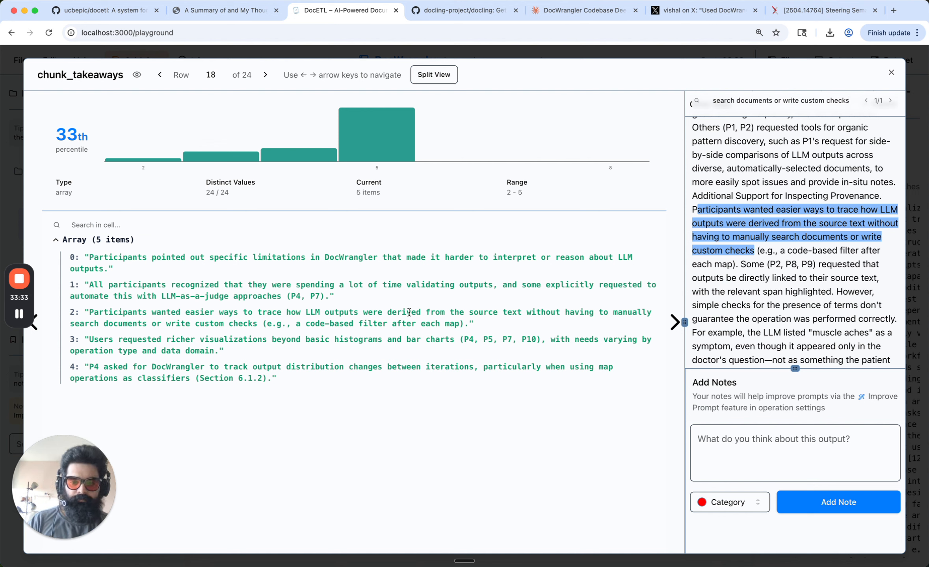
{"action": "left_click", "coordinate": [297, 335]}
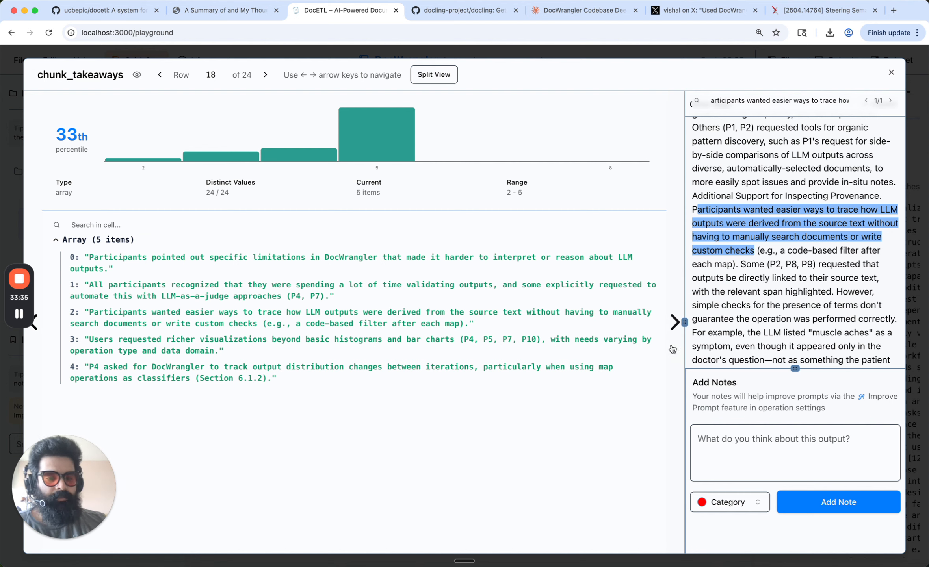
{"action": "left_click", "coordinate": [675, 327]}
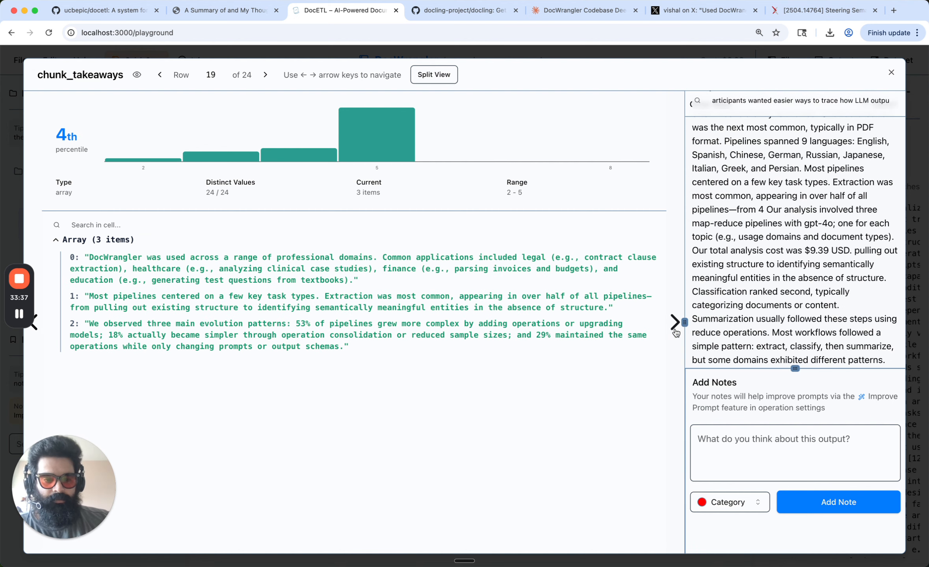
- Review the chunk_takeaways of the remaining rows, from row 19 through row 24
{"action": "left_click", "coordinate": [674, 331]}
{"action": "left_click", "coordinate": [674, 331]}
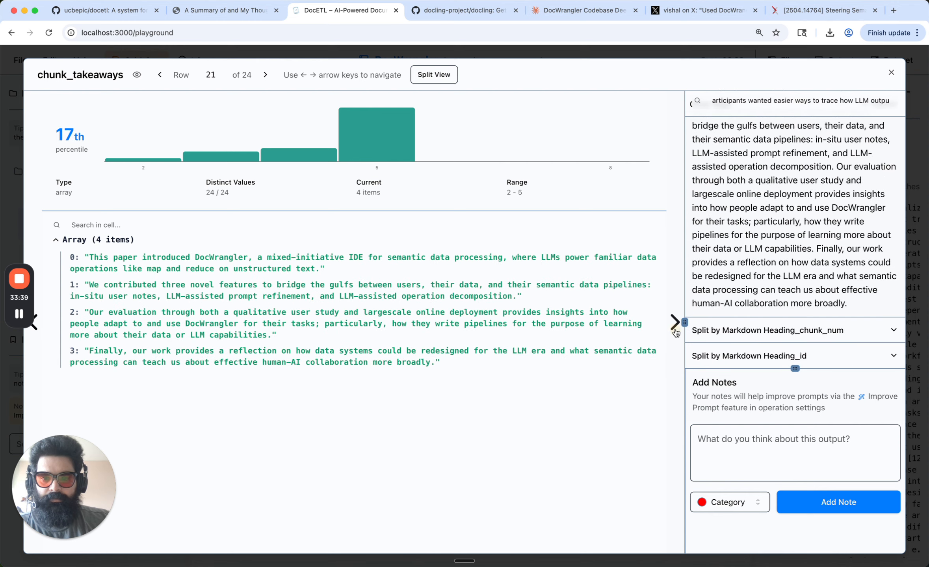
{"action": "left_click", "coordinate": [674, 331]}
{"action": "left_click", "coordinate": [675, 331]}
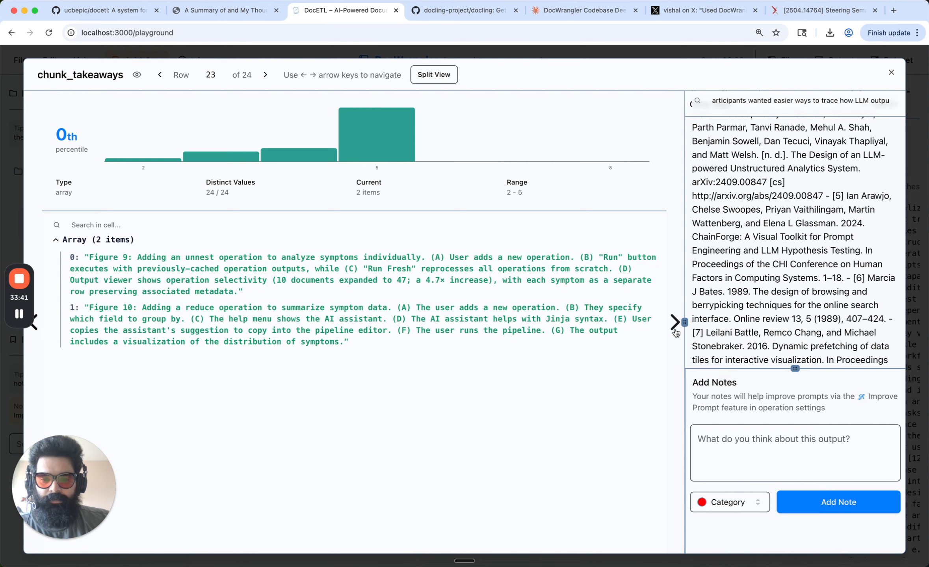
{"action": "left_click", "coordinate": [675, 331]}
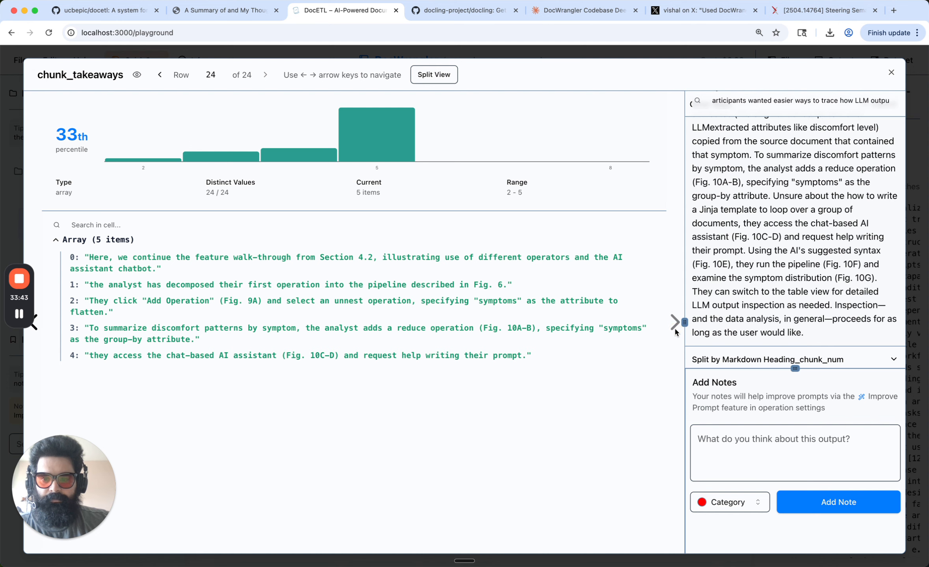
- Look back through the chunk_takeaways from row 24 to row 1, then close the row viewer
{"action": "left_click", "coordinate": [32, 198]}
{"action": "left_click", "coordinate": [32, 197]}
{"action": "left_click", "coordinate": [32, 198]}
{"action": "left_click", "coordinate": [31, 198]}
{"action": "left_click", "coordinate": [32, 197]}
{"action": "left_click", "coordinate": [32, 198]}
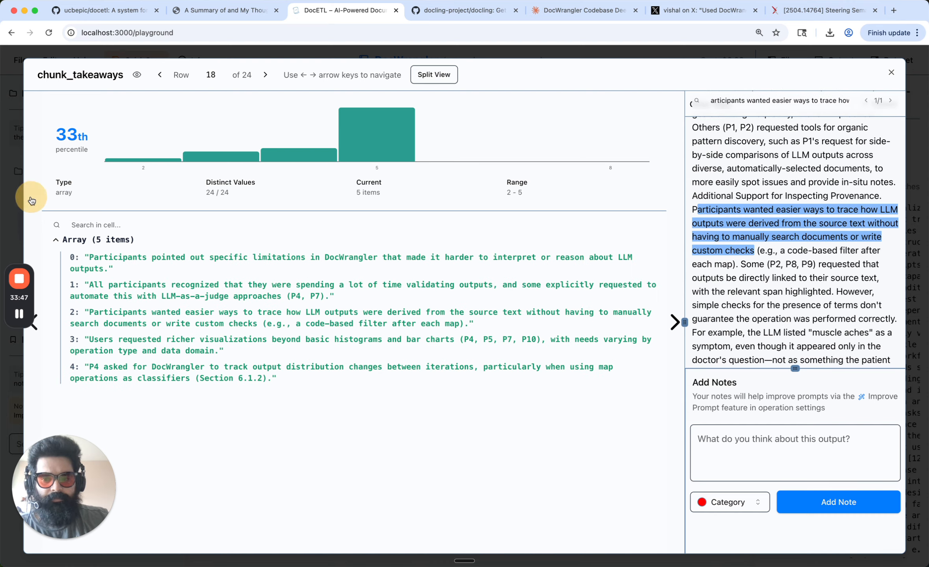
{"action": "left_click", "coordinate": [32, 199]}
{"action": "left_click", "coordinate": [32, 199]}
{"action": "left_click", "coordinate": [32, 199]}
{"action": "left_click", "coordinate": [32, 199]}
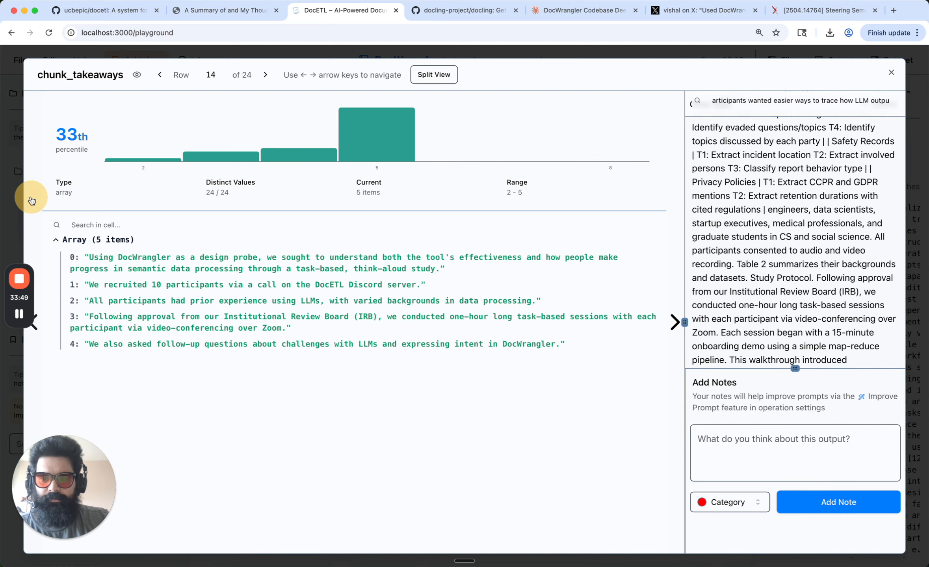
{"action": "left_click", "coordinate": [32, 198]}
{"action": "left_click", "coordinate": [31, 199]}
{"action": "left_click", "coordinate": [32, 199]}
{"action": "left_click", "coordinate": [32, 198]}
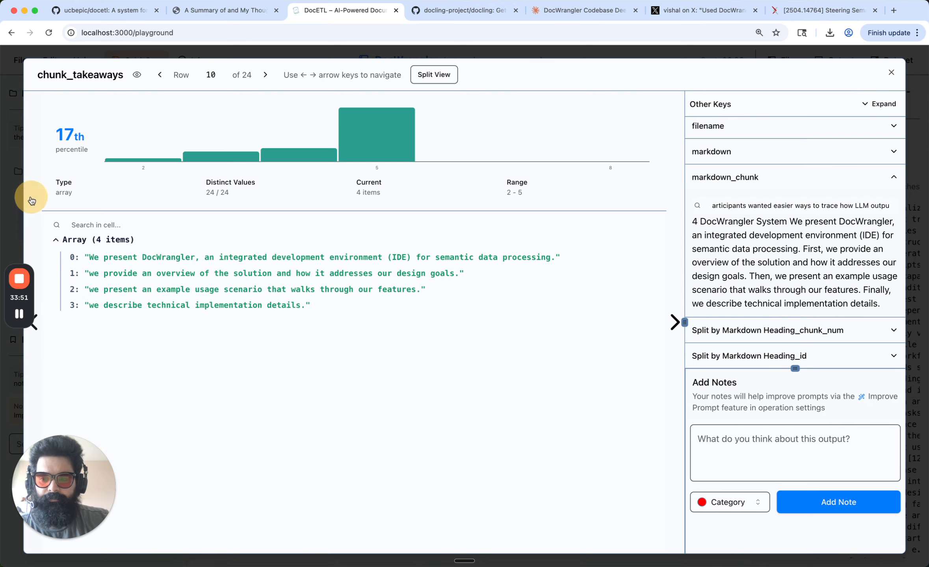
{"action": "left_click", "coordinate": [31, 199]}
{"action": "left_click", "coordinate": [31, 199]}
{"action": "left_click", "coordinate": [31, 199]}
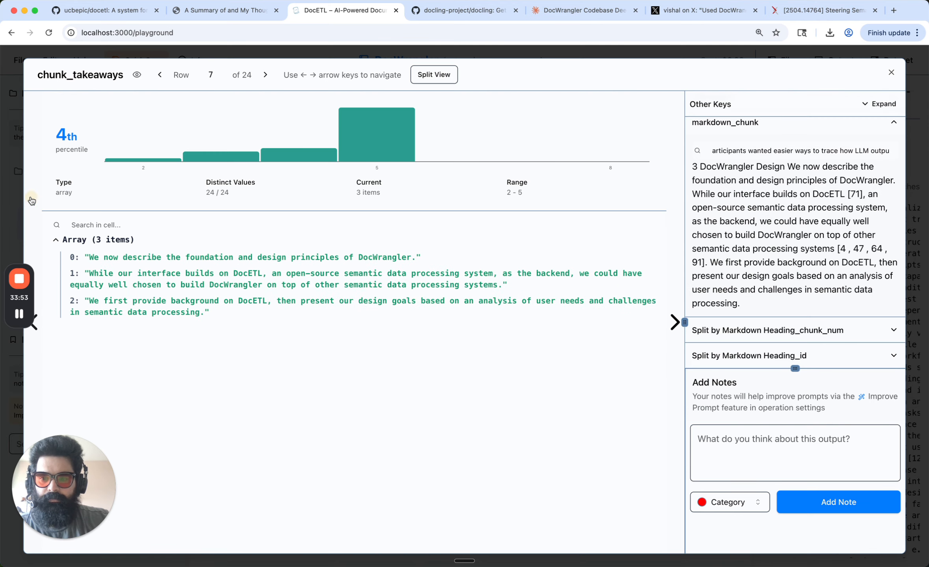
{"action": "left_click", "coordinate": [32, 198]}
{"action": "left_click", "coordinate": [32, 199]}
{"action": "left_click", "coordinate": [32, 198]}
{"action": "left_click", "coordinate": [32, 199]}
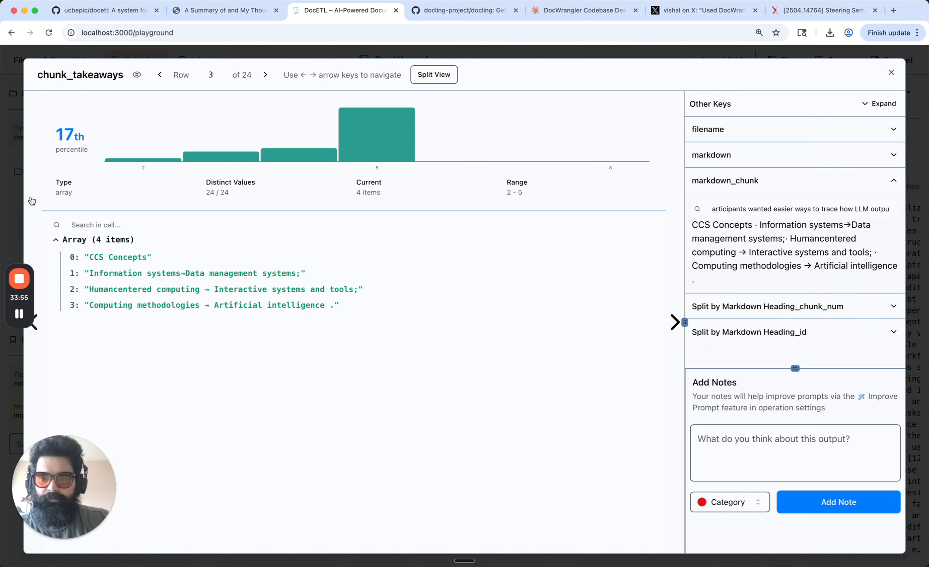
{"action": "left_click", "coordinate": [31, 199]}
{"action": "left_click", "coordinate": [32, 199]}
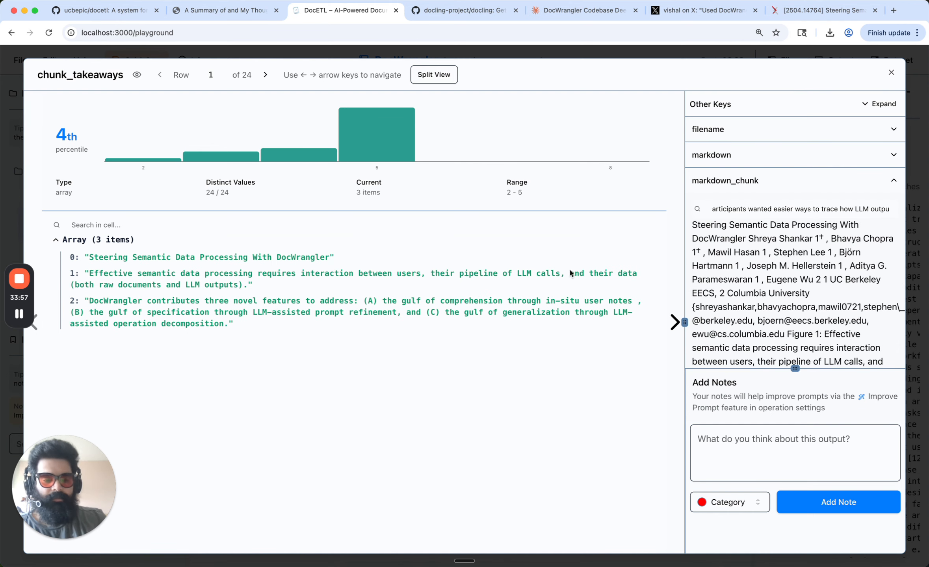
{"action": "left_click", "coordinate": [891, 72]}
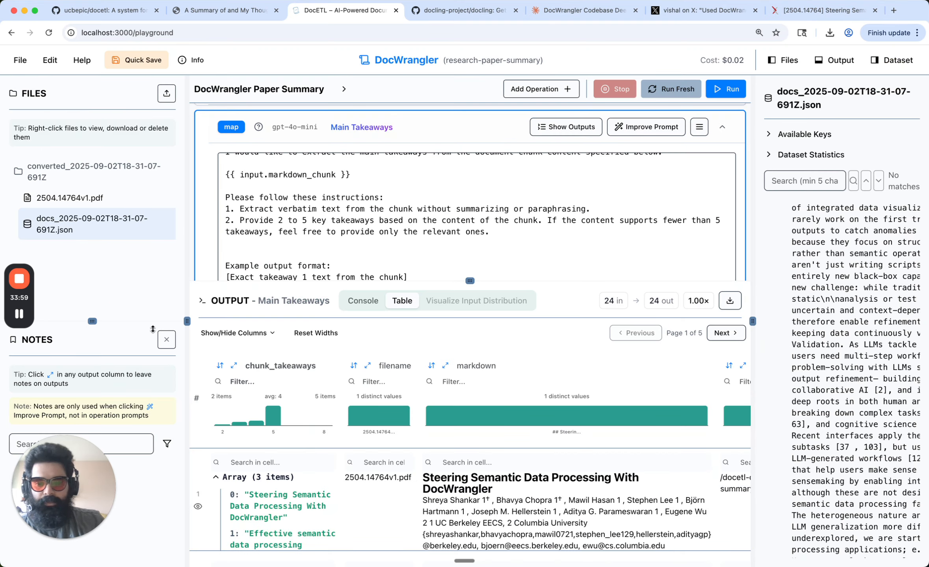
- Collapse the pipeline's expanded operations and add a Reduce operation after Main Takeaways
{"action": "left_click_drag", "start_coordinate": [62, 470], "coordinate": [97, 330]}
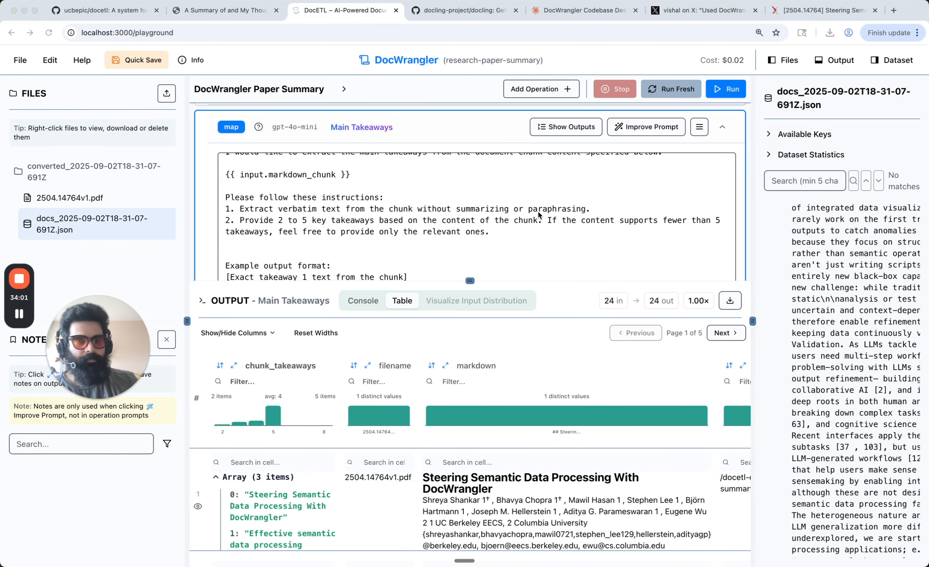
{"action": "left_click", "coordinate": [724, 130]}
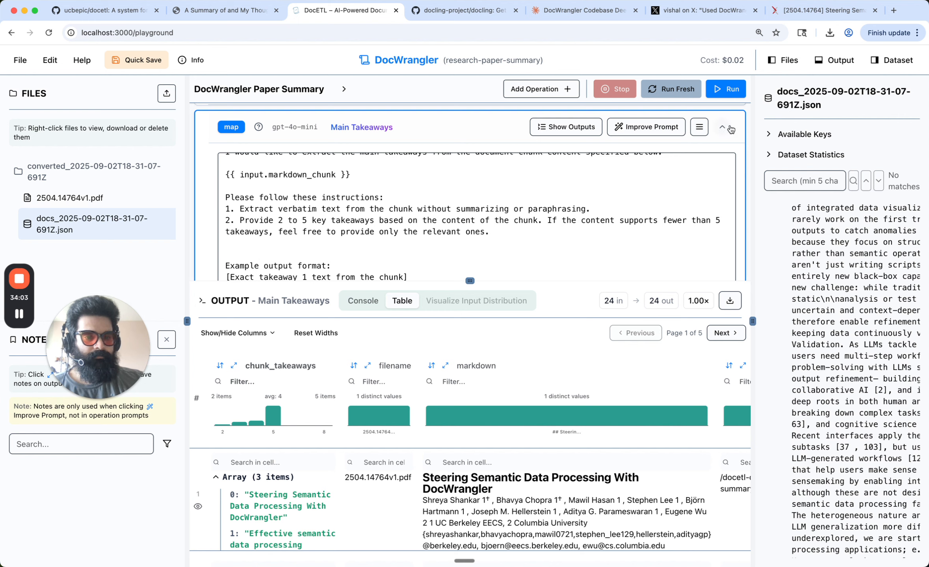
{"action": "left_click", "coordinate": [723, 129]}
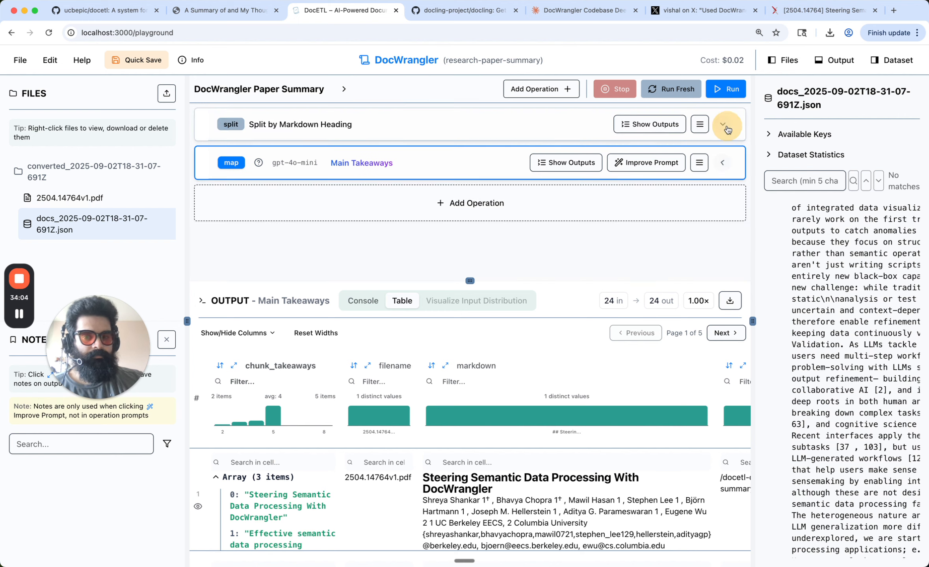
{"action": "left_click", "coordinate": [495, 209]}
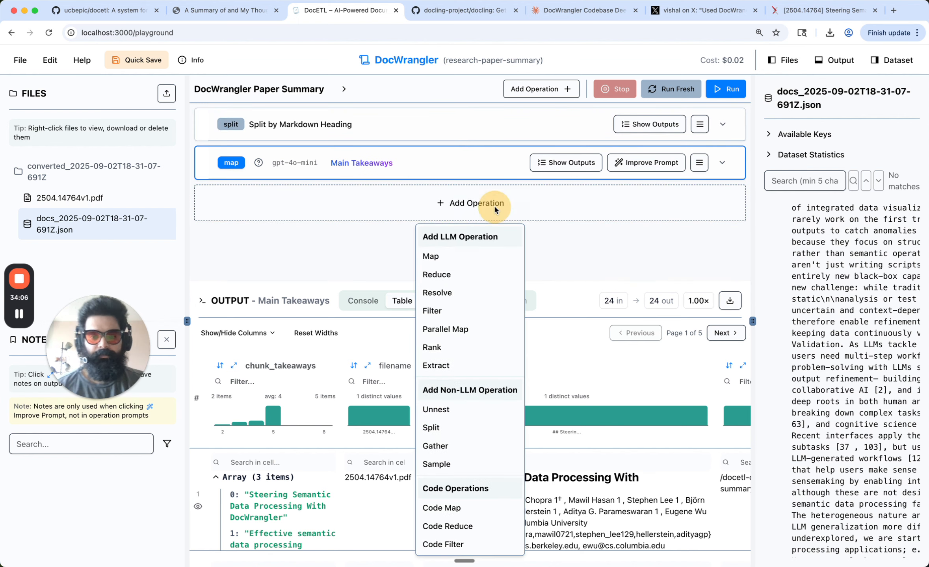
{"action": "left_click", "coordinate": [464, 276]}
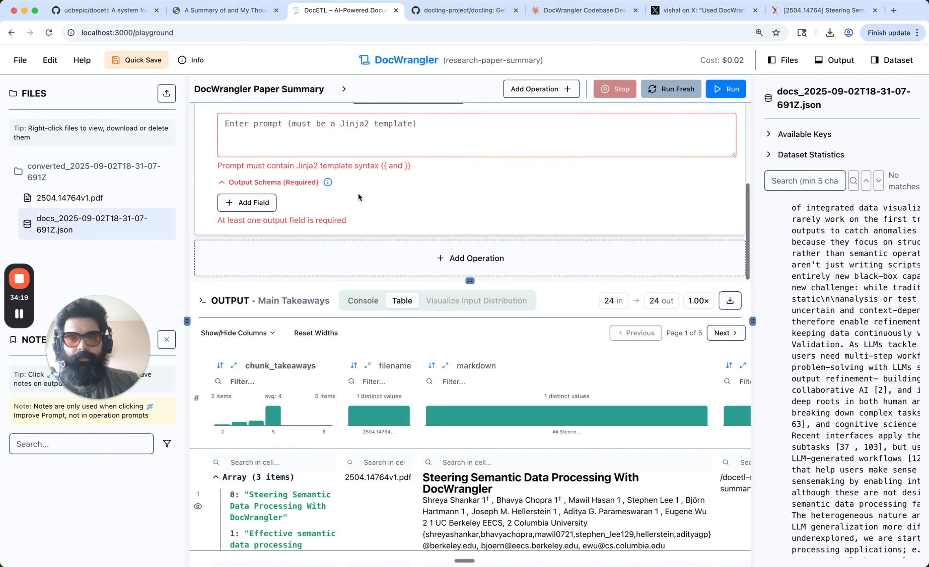
- Rename the new reduce operation as Unique Takeaways
{"action": "scroll", "coordinate": [357, 192], "scroll_direction": "up", "scroll_amount": 3}
{"action": "scroll", "coordinate": [357, 191], "scroll_direction": "up", "scroll_amount": 2}
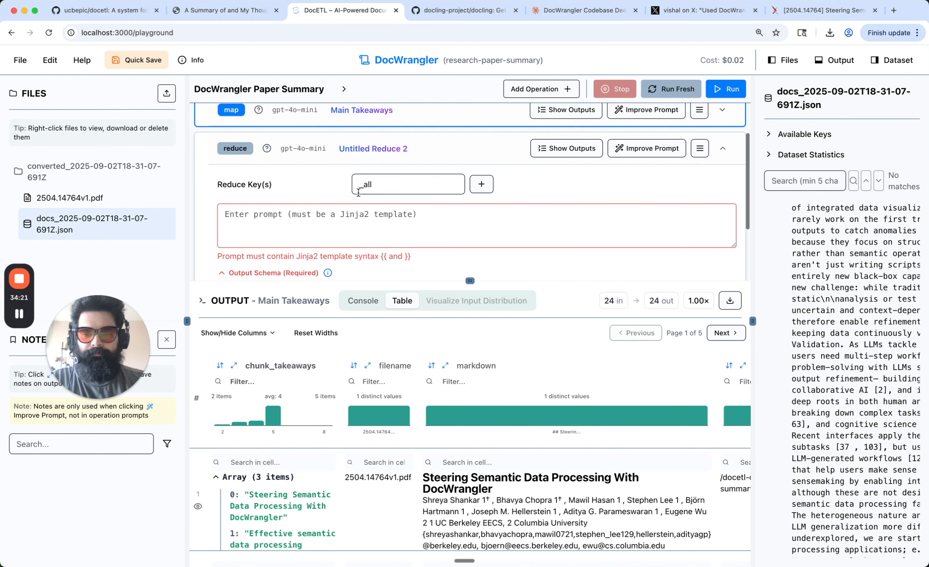
{"action": "left_click", "coordinate": [368, 150]}
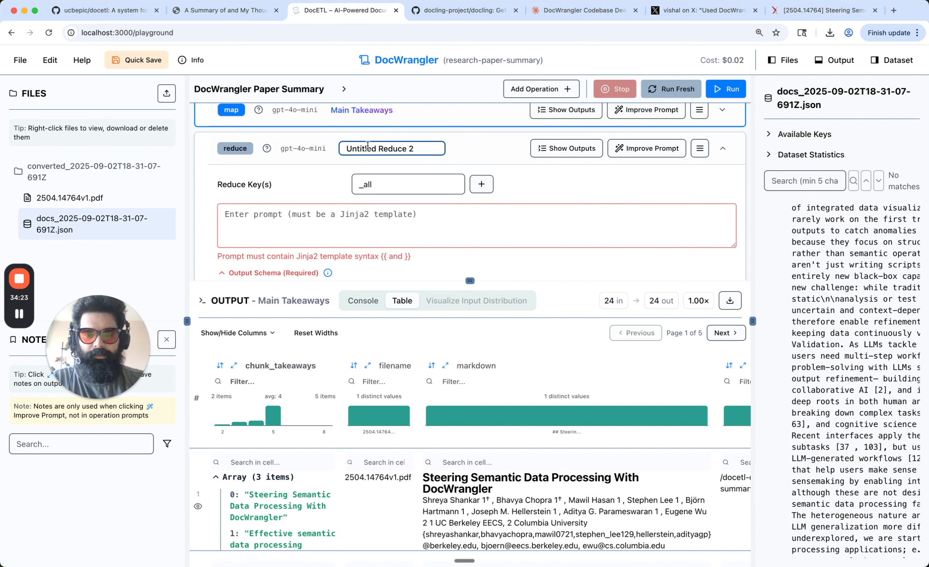
{"action": "triple_click", "coordinate": [374, 147]}
{"action": "type", "text": "Unique "}
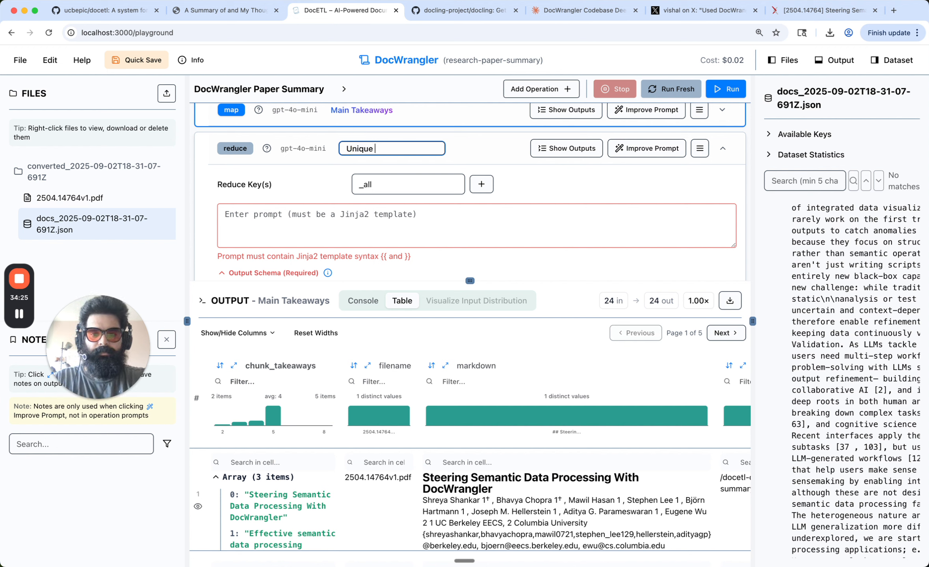
{"action": "type", "text": "Takeaways"}
{"action": "key", "text": "Return"}
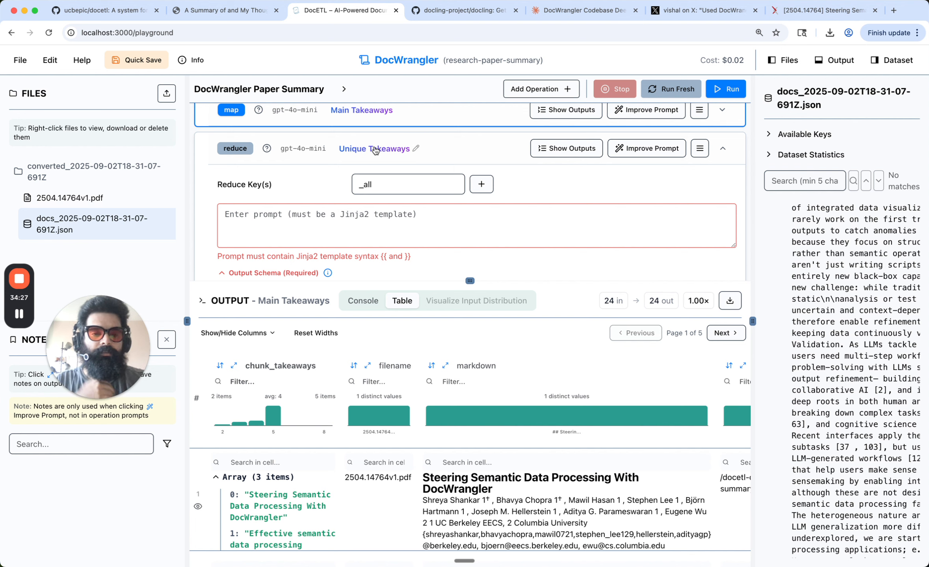
{"action": "left_click", "coordinate": [376, 223]}
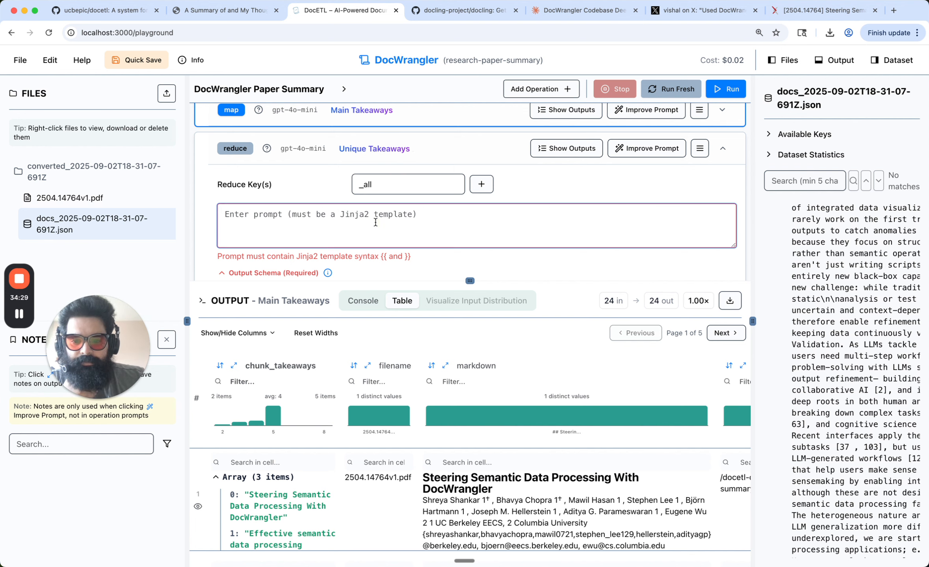
{"action": "scroll", "coordinate": [375, 223], "scroll_direction": "down", "scroll_amount": 1}
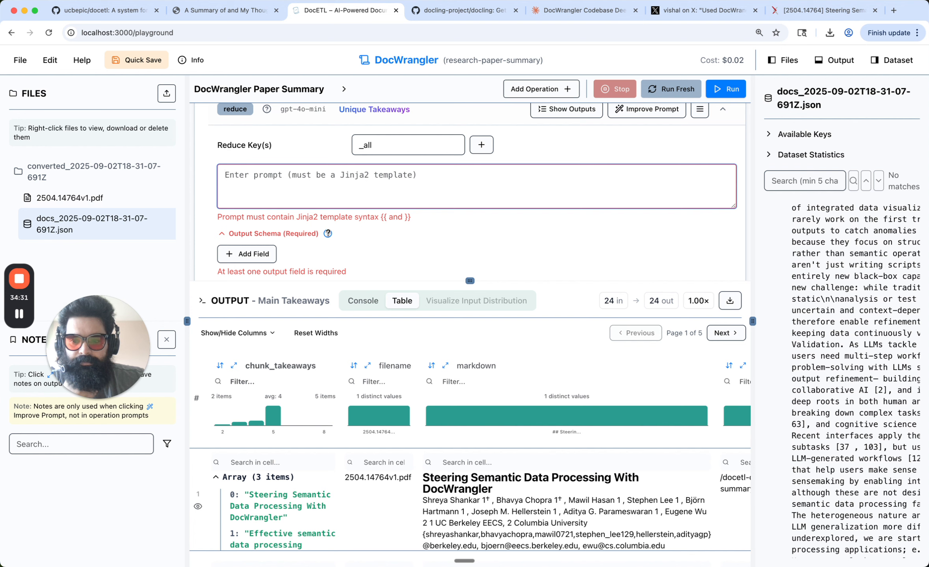
{"action": "left_click", "coordinate": [565, 89]}
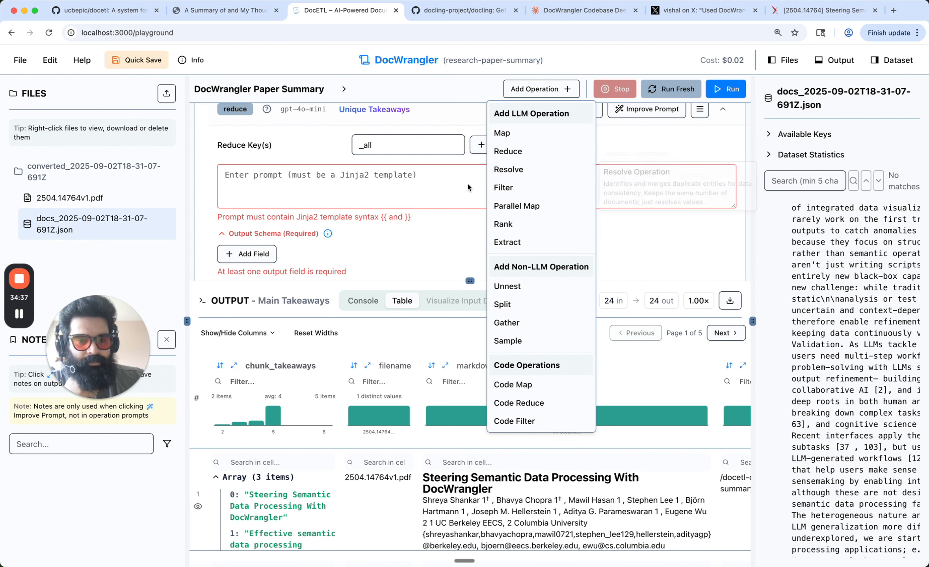
{"action": "left_click", "coordinate": [432, 193]}
{"action": "left_click", "coordinate": [403, 179]}
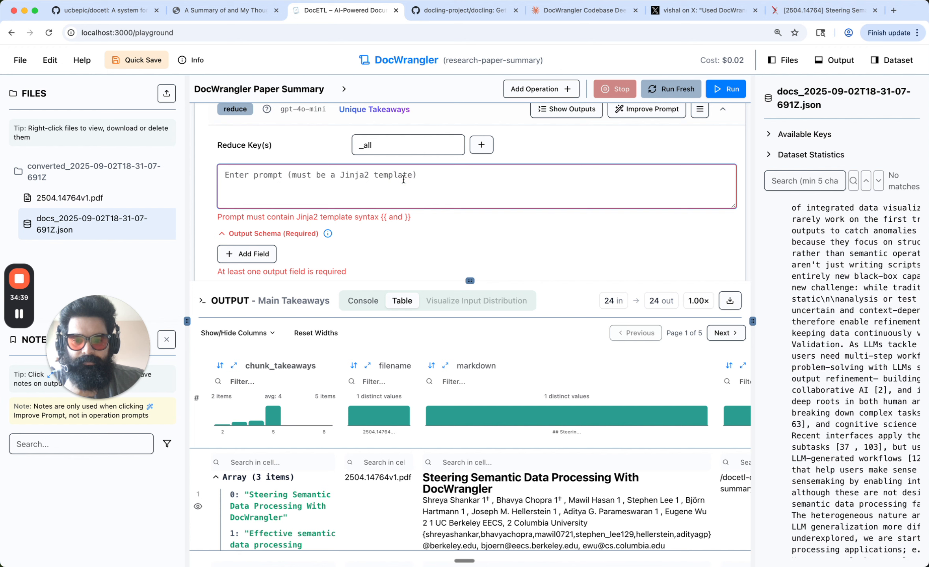
{"action": "scroll", "coordinate": [403, 180], "scroll_direction": "down", "scroll_amount": 1}
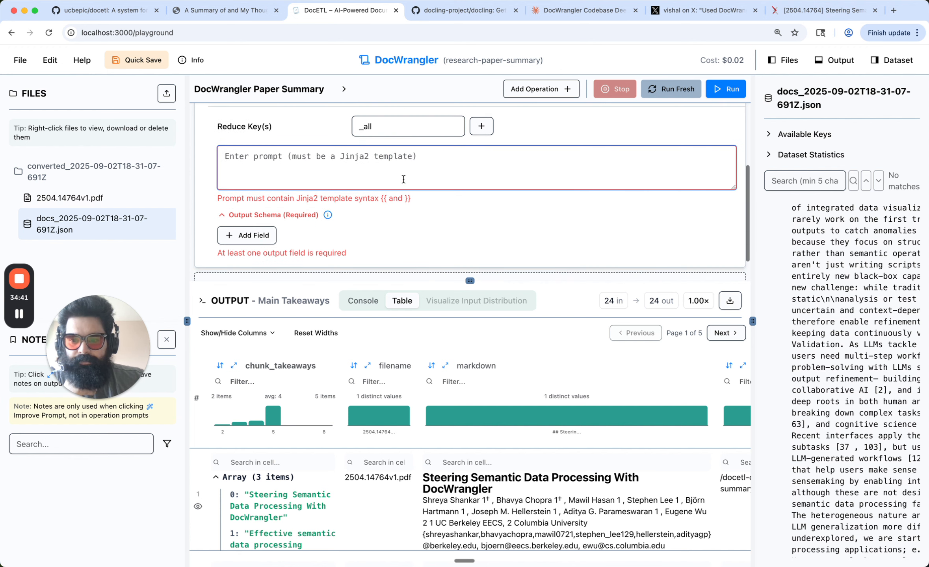
{"action": "scroll", "coordinate": [403, 180], "scroll_direction": "up", "scroll_amount": 1}
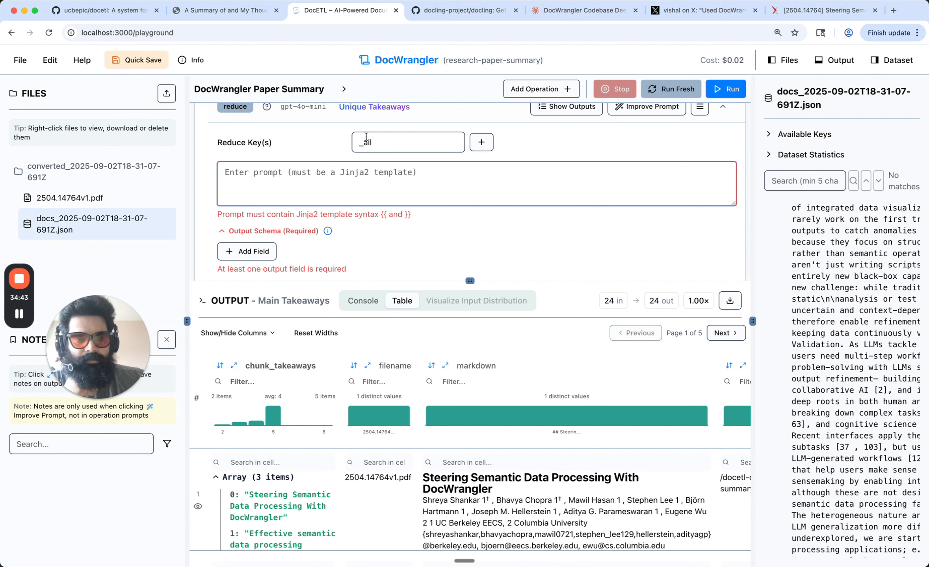
{"action": "scroll", "coordinate": [533, 161], "scroll_direction": "up", "scroll_amount": 1}
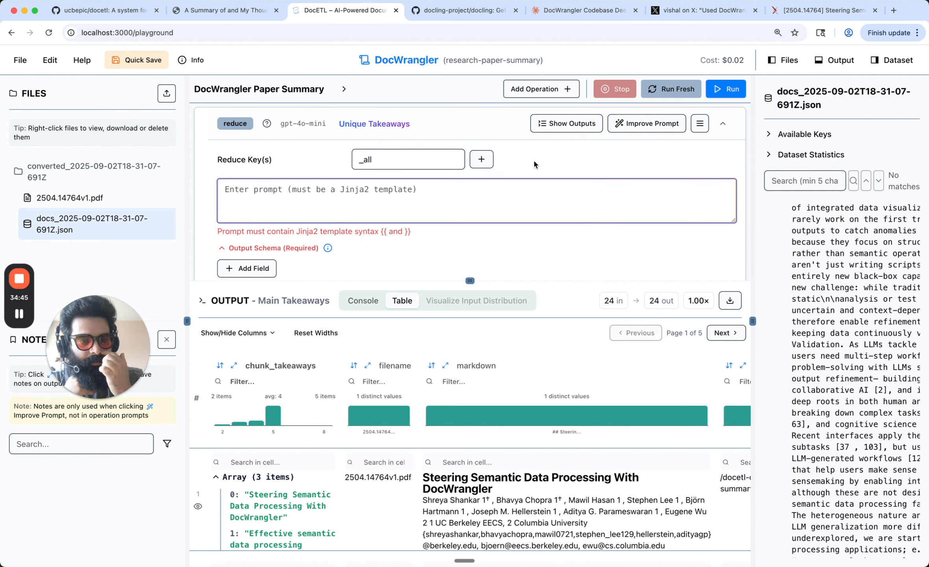
{"action": "scroll", "coordinate": [378, 195], "scroll_direction": "up", "scroll_amount": 1}
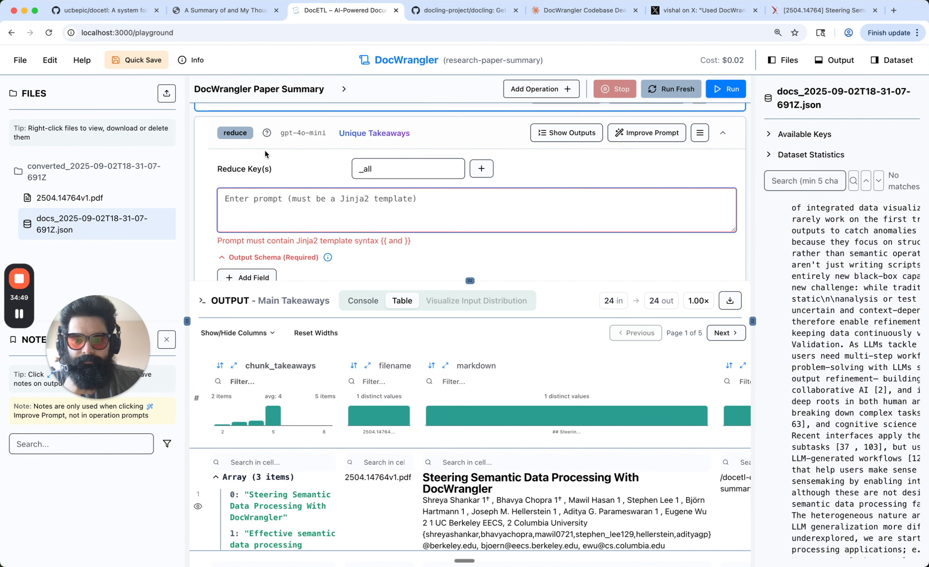
- Read the reduce operation's guide on reduce keys, the inputs list and the templates for referencing documents
{"action": "left_click", "coordinate": [267, 134]}
{"action": "left_click_drag", "start_coordinate": [104, 340], "coordinate": [639, 242]}
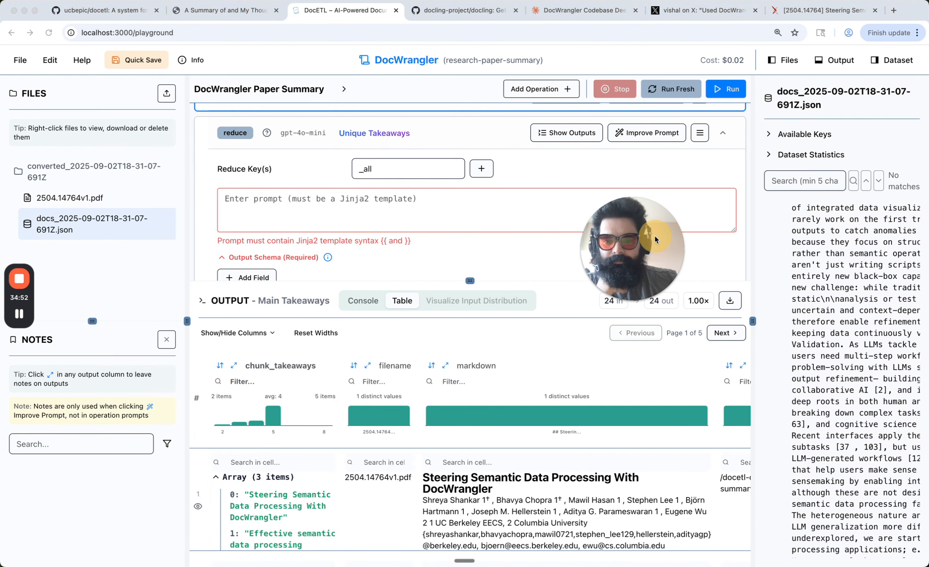
{"action": "left_click", "coordinate": [267, 132]}
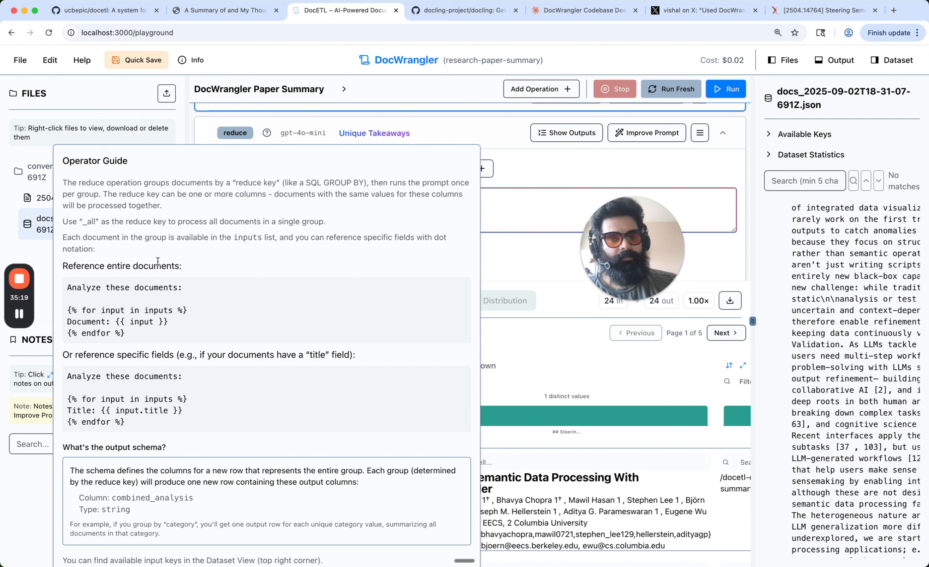
{"action": "left_click_drag", "start_coordinate": [235, 238], "coordinate": [265, 238]}
{"action": "left_click", "coordinate": [309, 240]}
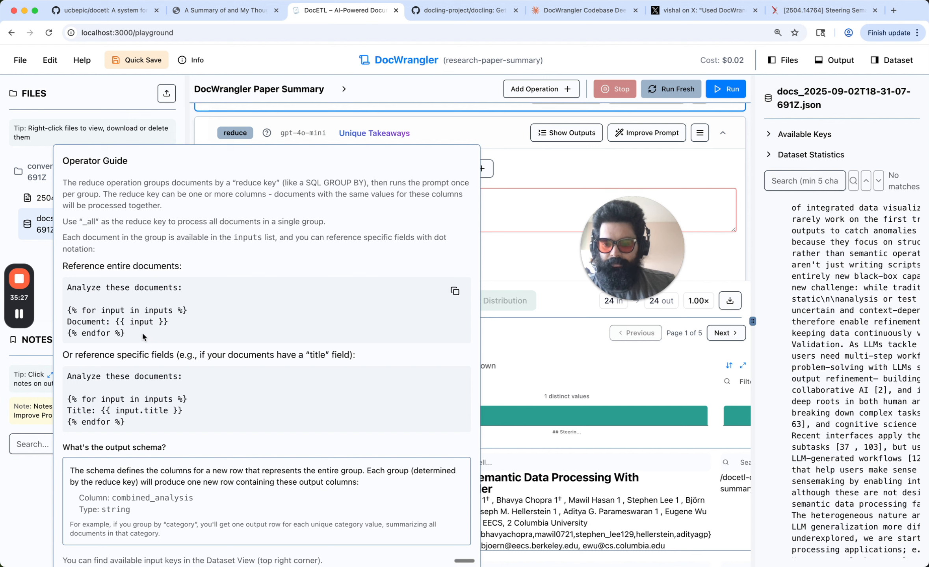
{"action": "left_click_drag", "start_coordinate": [143, 336], "coordinate": [63, 284]}
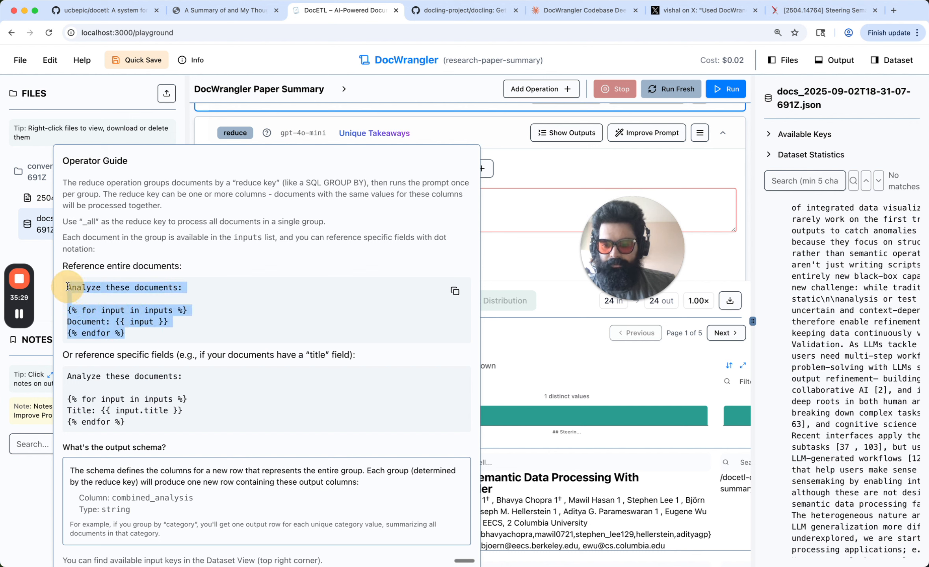
{"action": "left_click", "coordinate": [120, 402]}
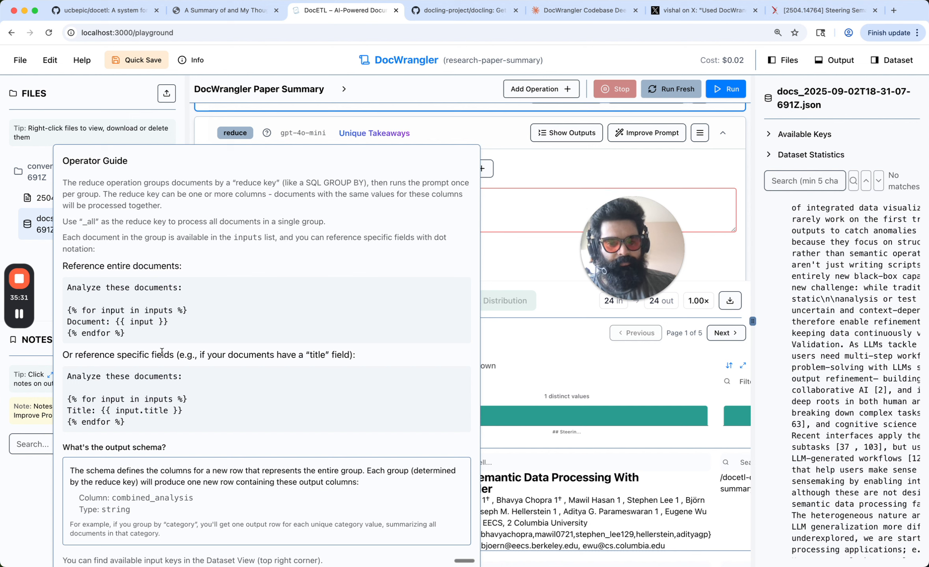
- Copy the guide's template for referencing specific fields and paste it into the Unique Takeaways prompt
{"action": "mouse_move", "coordinate": [152, 419]}
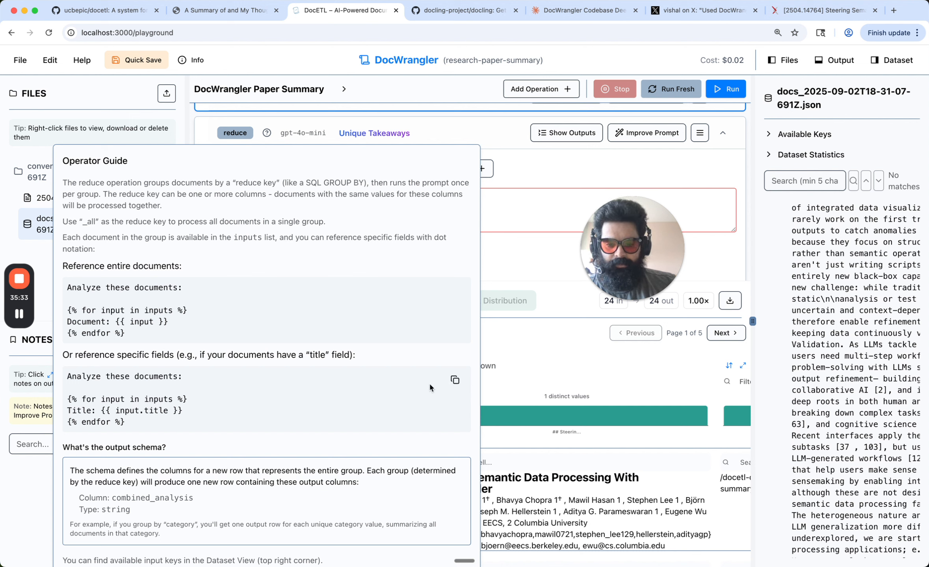
{"action": "left_click", "coordinate": [454, 380]}
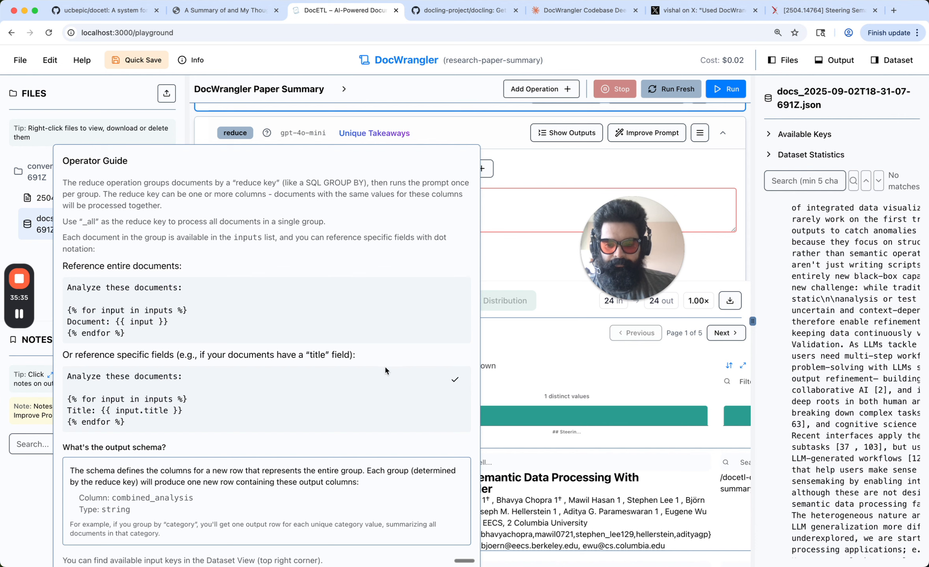
{"action": "left_click", "coordinate": [540, 218]}
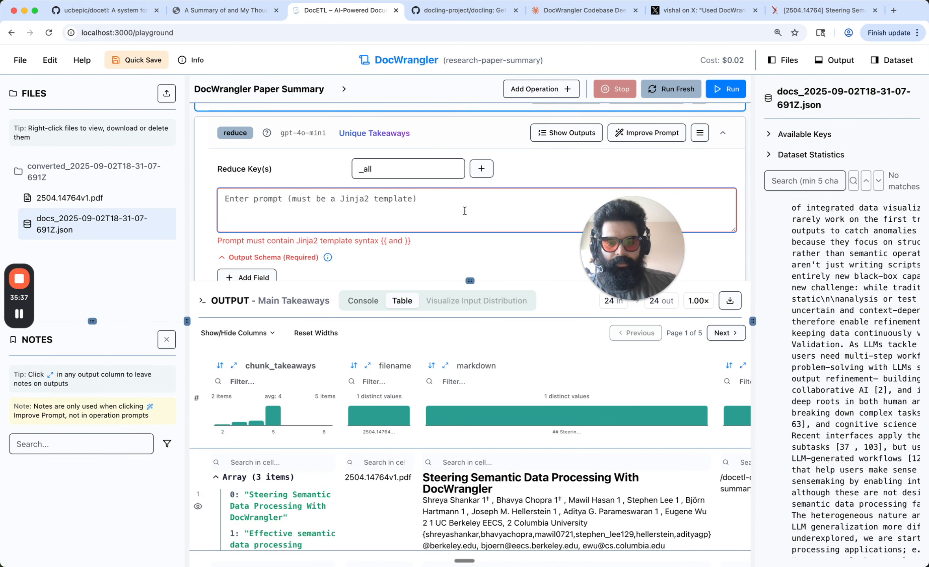
{"action": "key", "text": "super+v"}
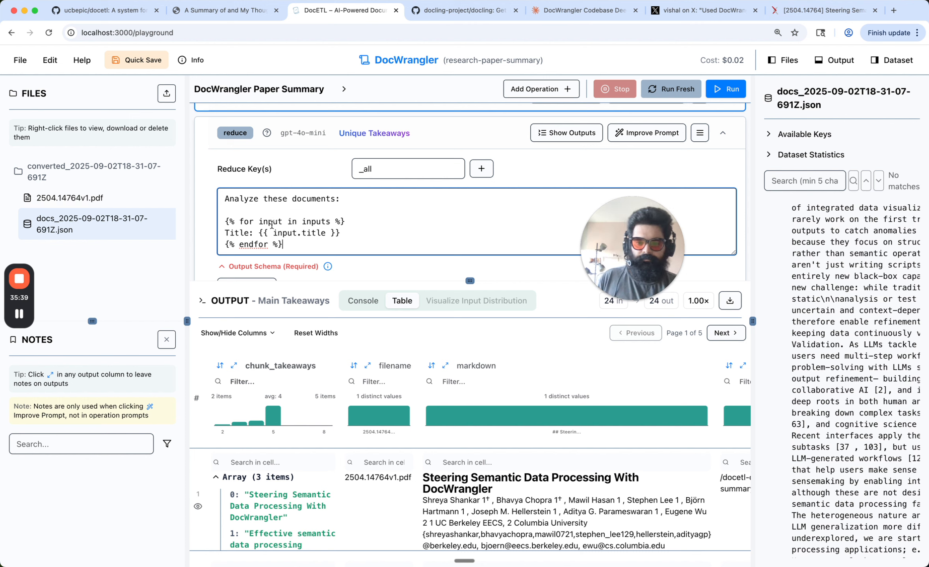
- Replace the template's Title label with chunk_takeaways and its input.title reference with input.chunk_takeaways
{"action": "left_click_drag", "start_coordinate": [249, 230], "coordinate": [225, 231]}
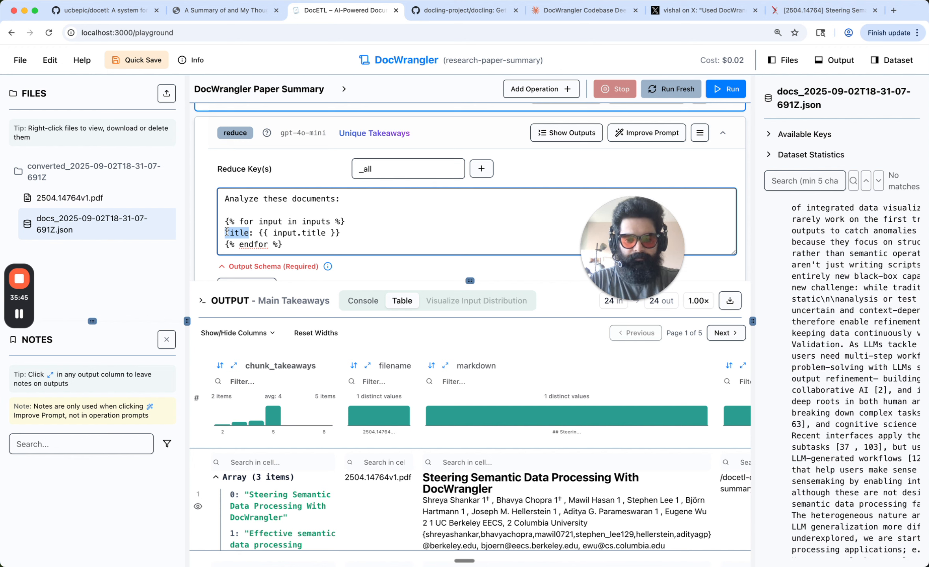
{"action": "type", "text": "chunk_takeaways"}
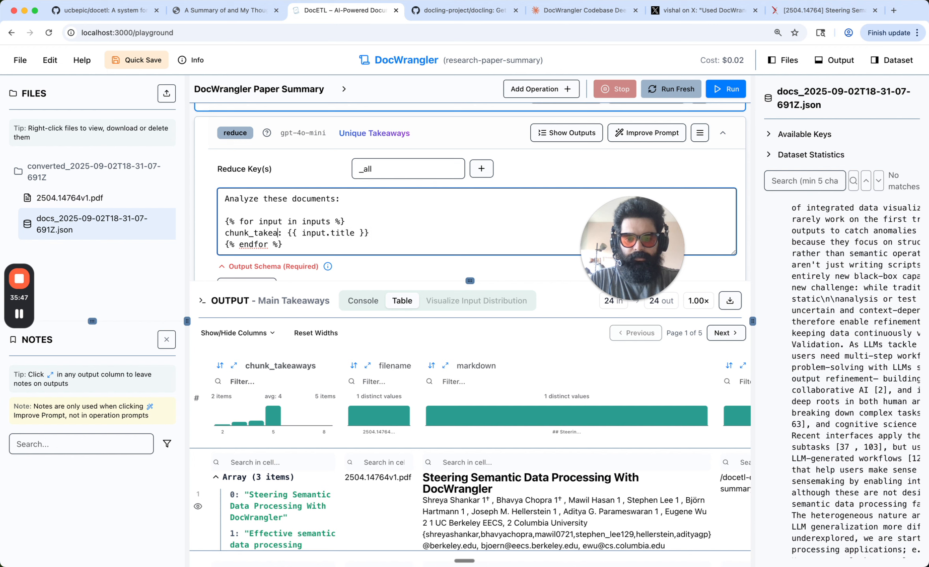
{"action": "left_click_drag", "start_coordinate": [374, 233], "coordinate": [350, 235]}
{"action": "type", "text": "chunk_"}
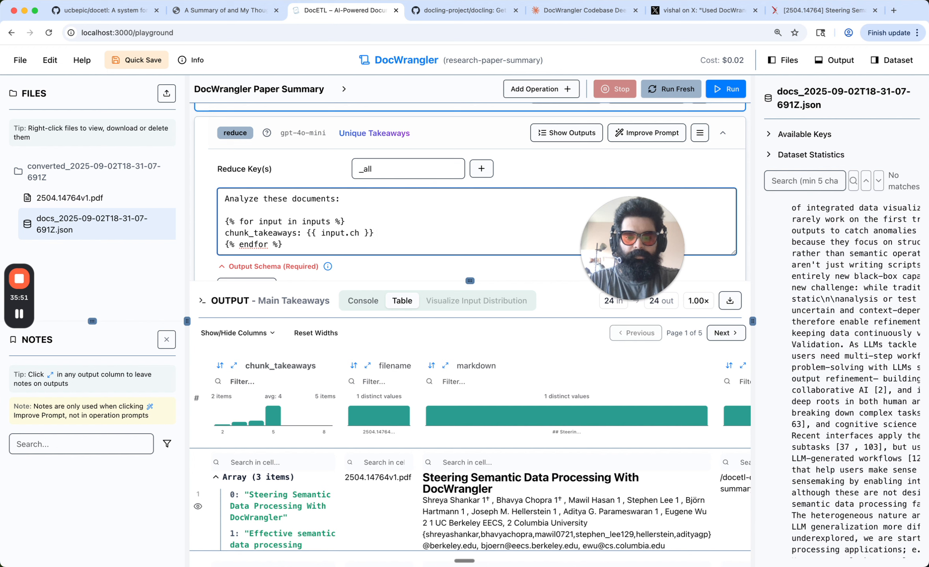
{"action": "type", "text": "takeaways"}
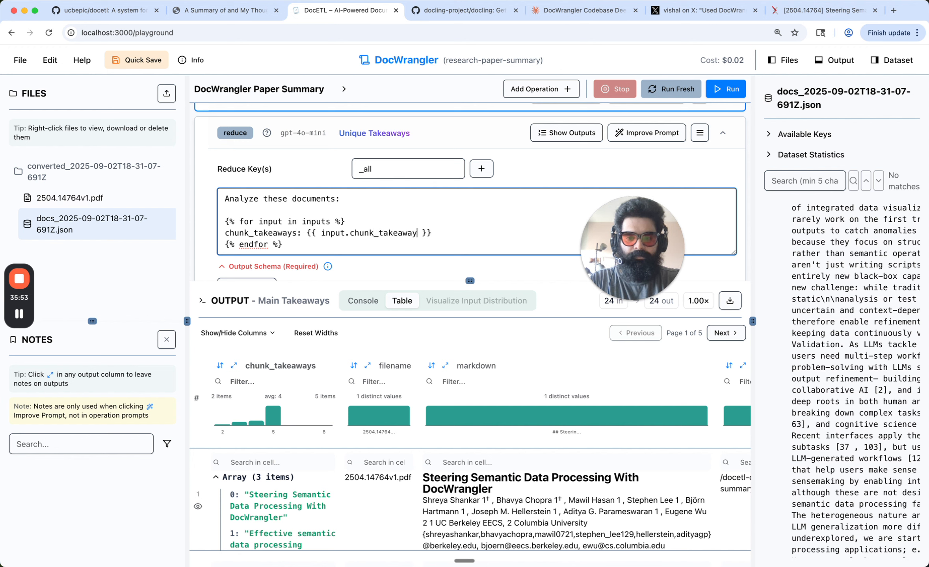
- Begin the prompt with "Please summarize each document chunk's takeaways into a unique list of takeaways. There should be around ten or so takeaways."
{"action": "left_click", "coordinate": [226, 199]}
{"action": "key", "text": "Return"}
{"action": "key", "text": "Return"}
{"action": "key", "text": "Up"}
{"action": "key", "text": "Up"}
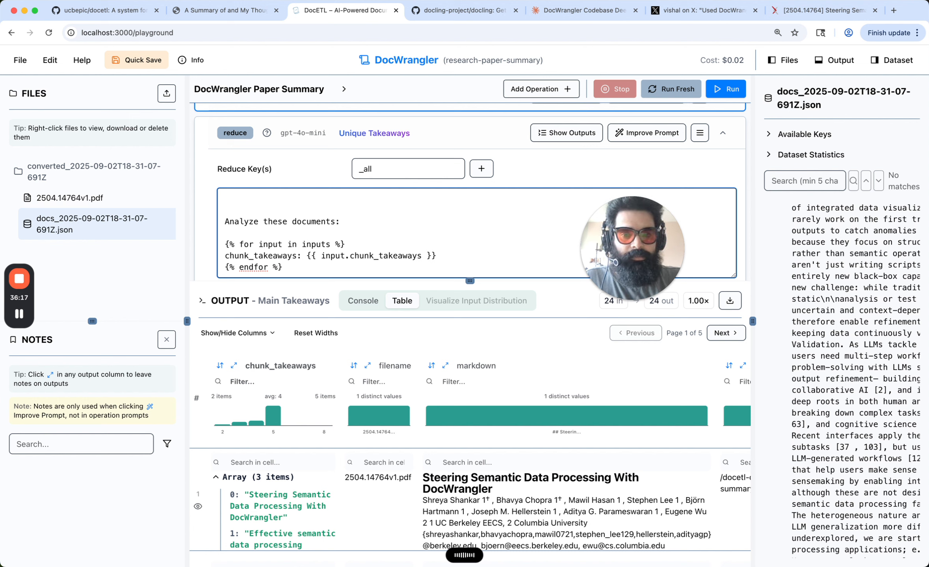
{"action": "key", "text": "super+v"}
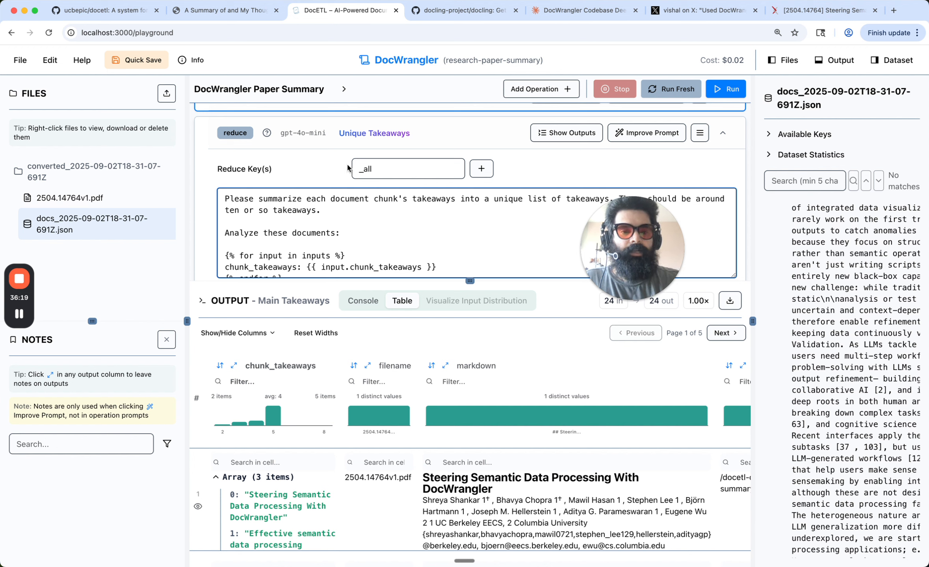
{"action": "left_click_drag", "start_coordinate": [627, 219], "coordinate": [639, 286]}
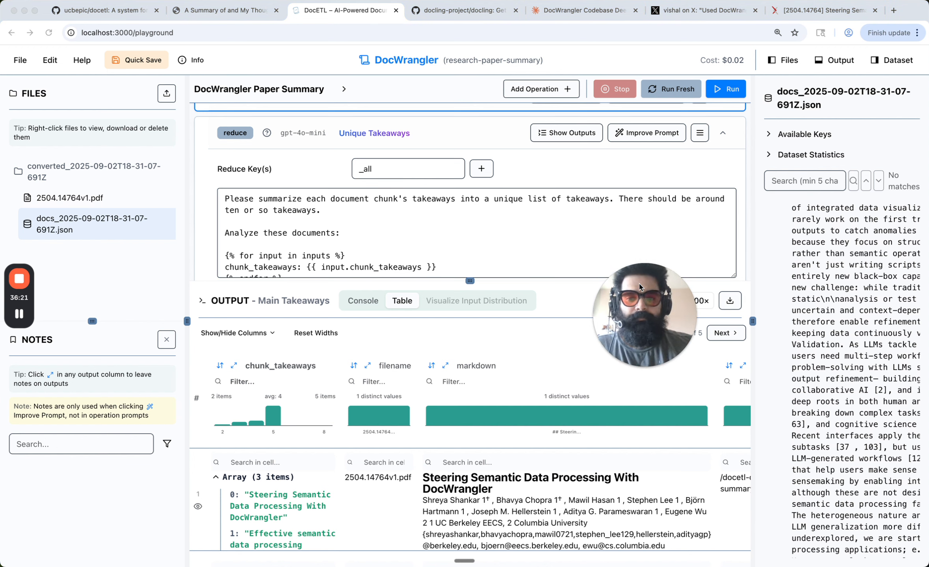
- Extend the prompt: "Remove duplicates and keep only unique takeaways. If two or three takeaways are related to the same concept, feel free to combine and paraphrase them."
{"action": "left_click", "coordinate": [430, 210]}
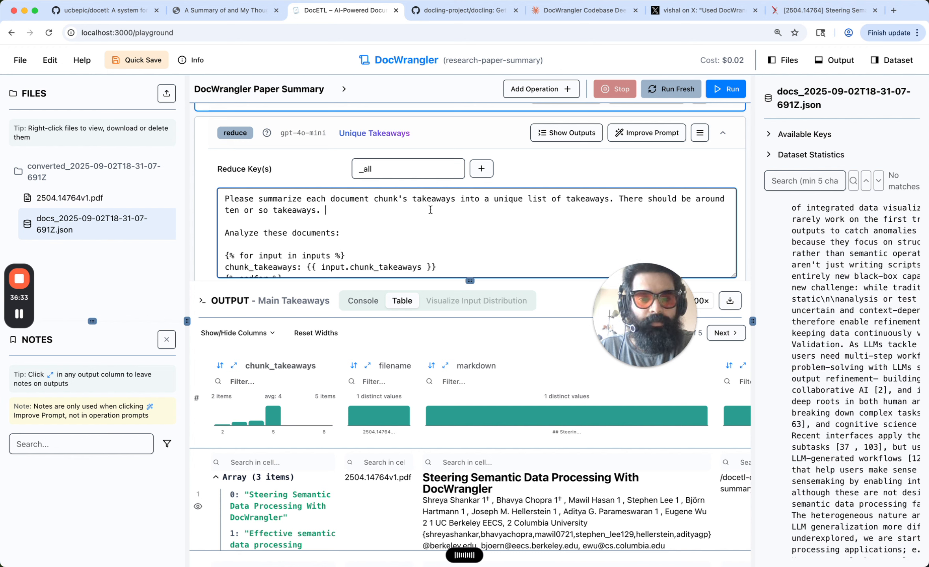
{"action": "type", "text": "Remove duplicates and keep only unique takeaways."}
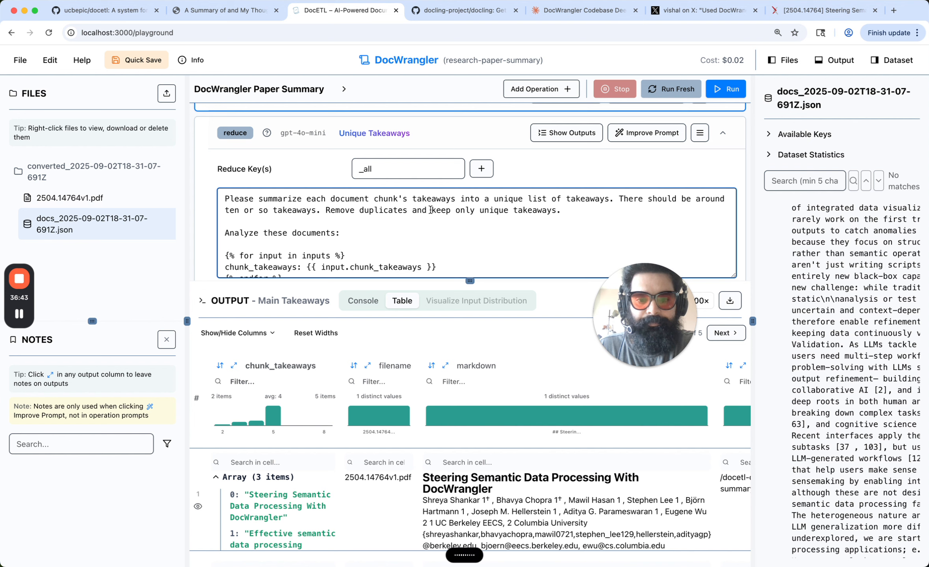
{"action": "key", "text": "super+v"}
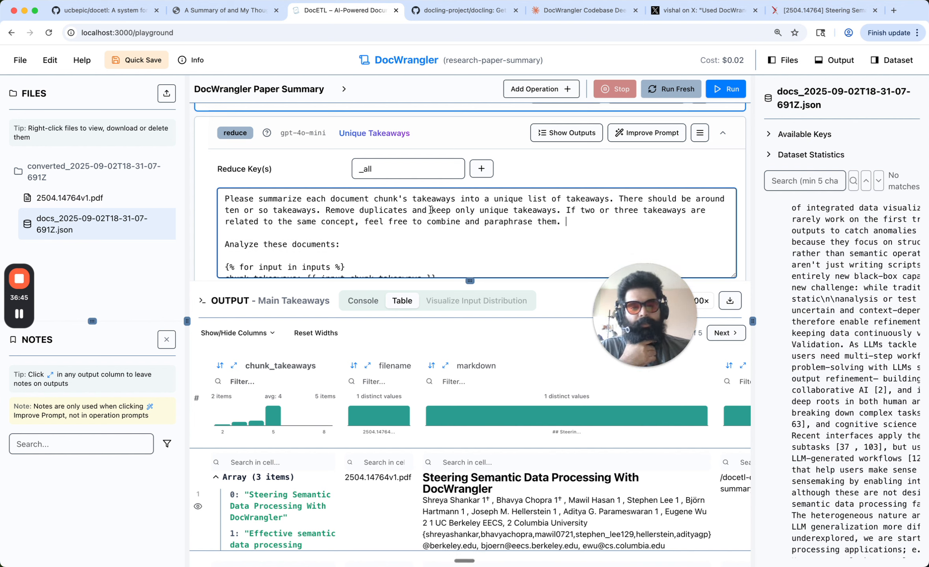
{"action": "left_click_drag", "start_coordinate": [656, 294], "coordinate": [97, 360]}
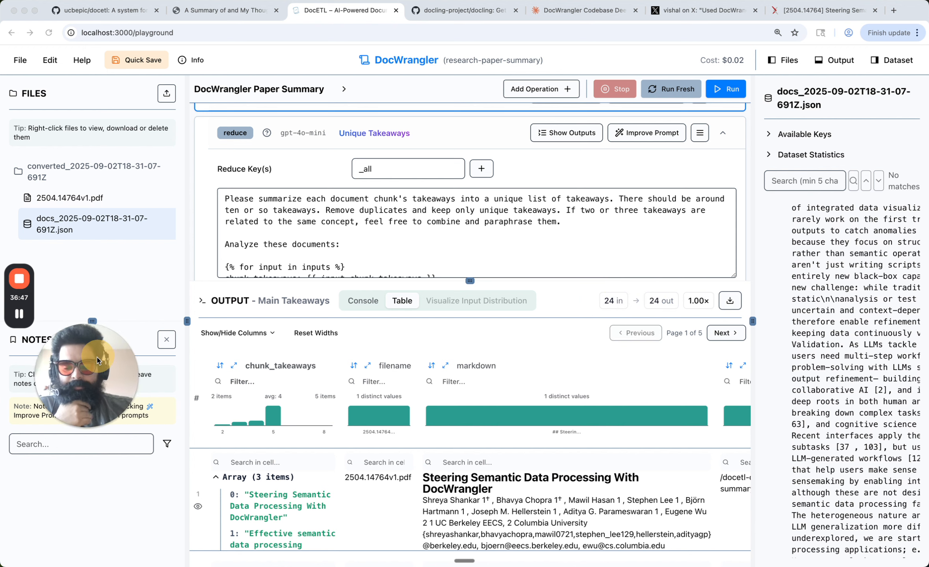
{"action": "scroll", "coordinate": [447, 233], "scroll_direction": "down", "scroll_amount": 2}
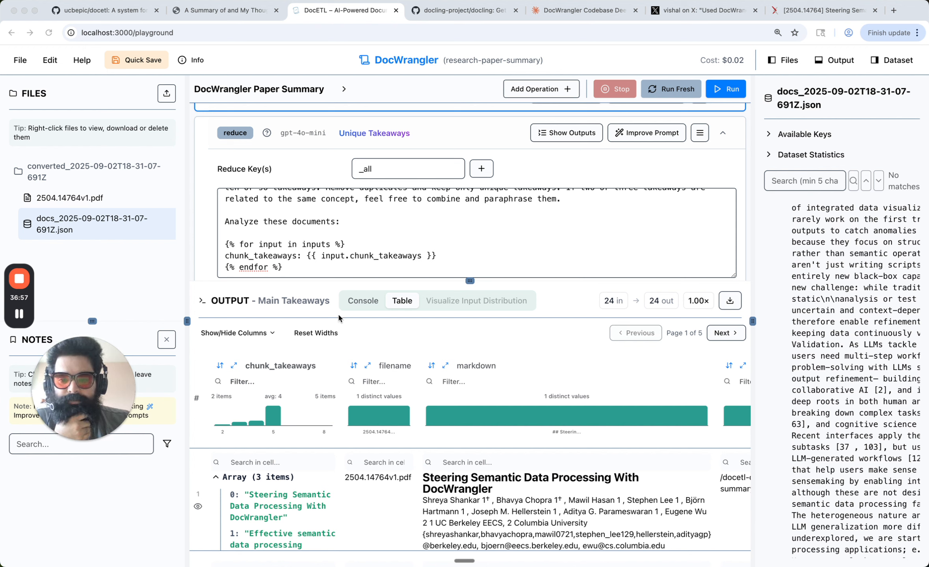
{"action": "scroll", "coordinate": [343, 240], "scroll_direction": "up", "scroll_amount": 2}
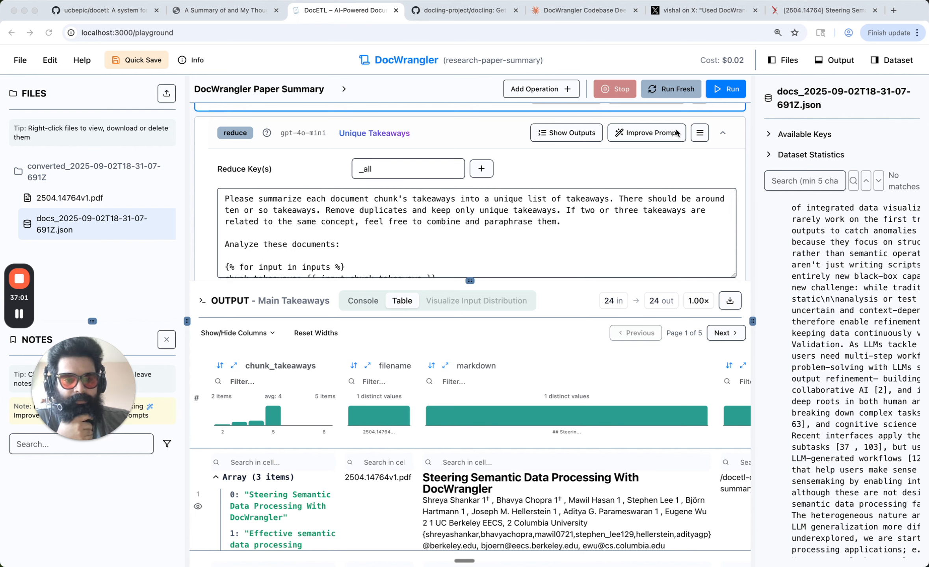
{"action": "left_click", "coordinate": [730, 89]}
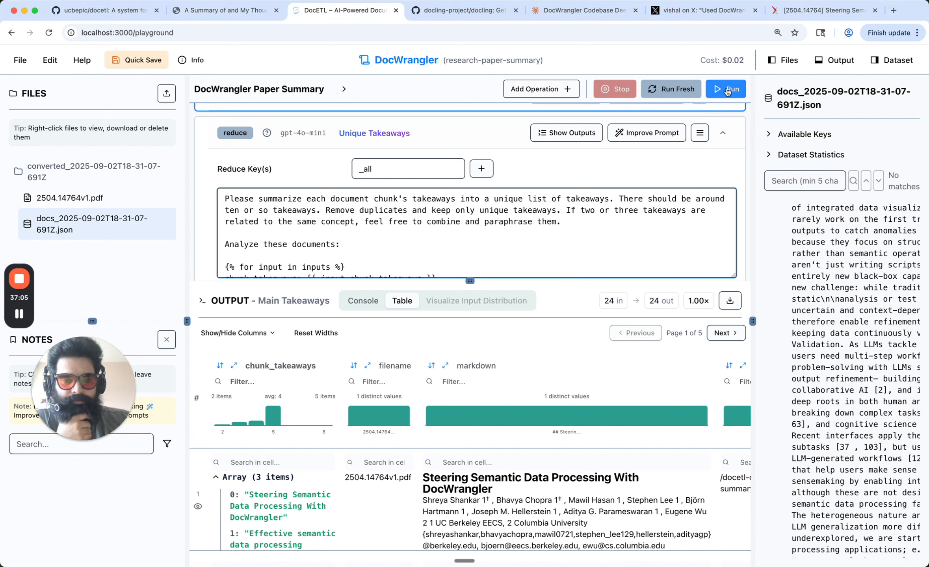
- Add an output schema field named unique_takeaways to the reduce operation, typed as a list of strings
{"action": "scroll", "coordinate": [505, 230], "scroll_direction": "down", "scroll_amount": 2}
{"action": "scroll", "coordinate": [504, 230], "scroll_direction": "down", "scroll_amount": 5}
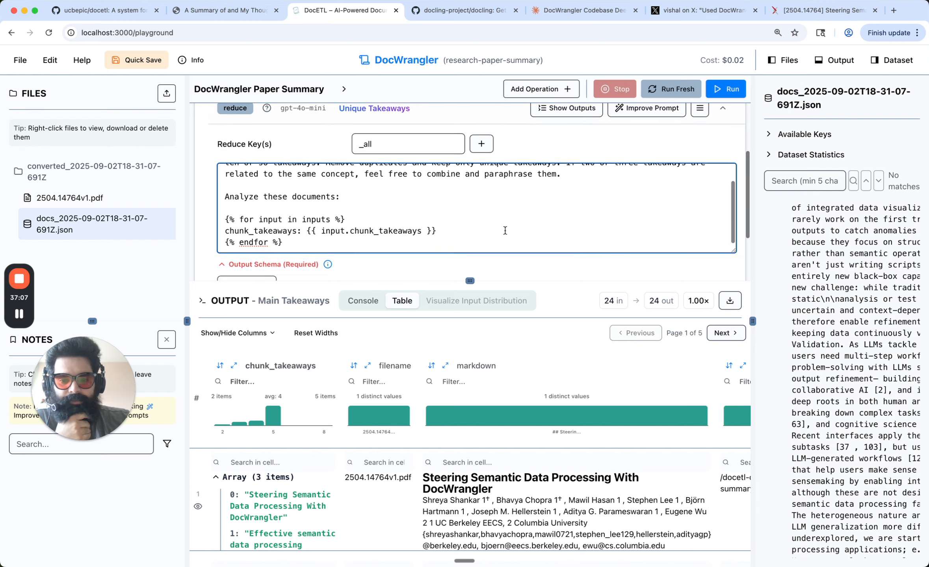
{"action": "left_click", "coordinate": [243, 211]}
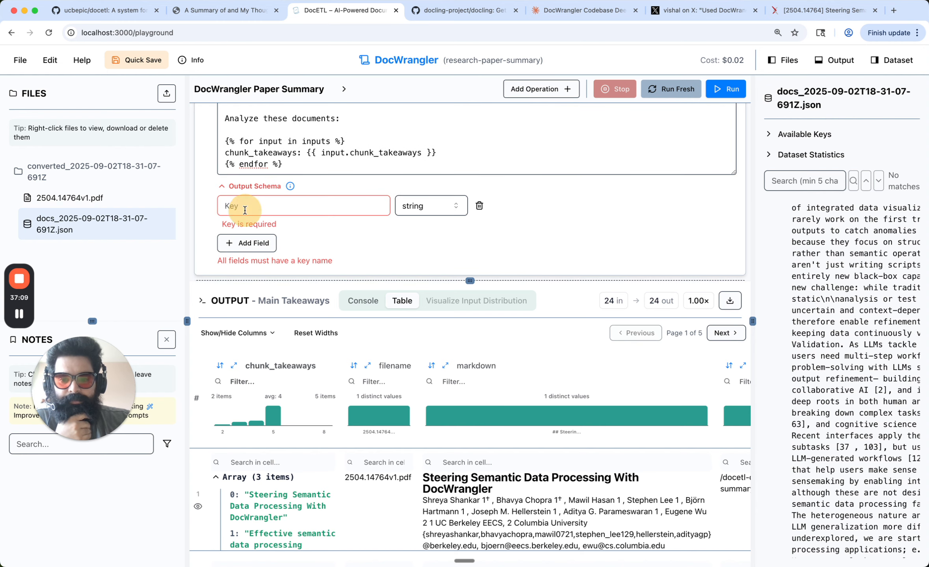
{"action": "left_click", "coordinate": [251, 208]}
{"action": "type", "text": "unique_takse"}
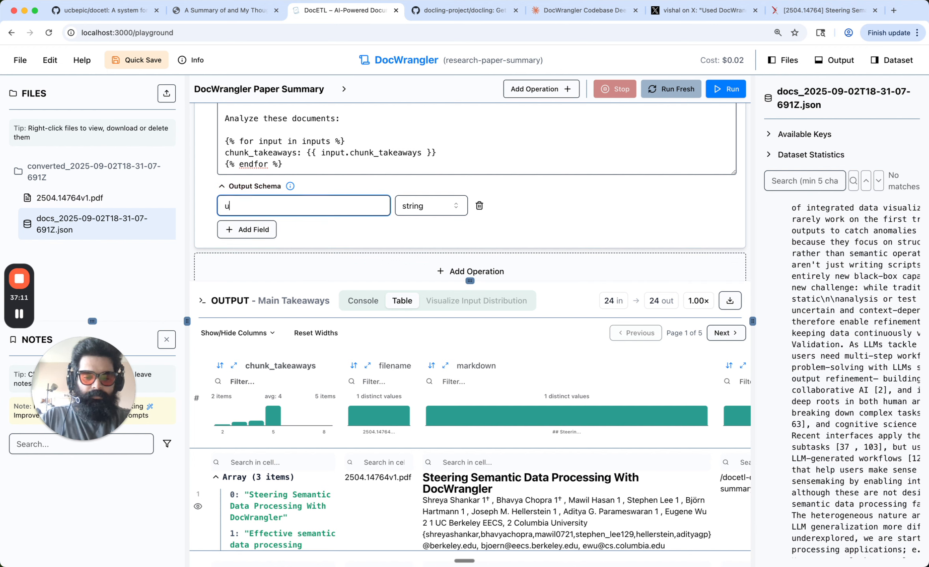
{"action": "key", "text": "BackSpace"}
{"action": "key", "text": "BackSpace"}
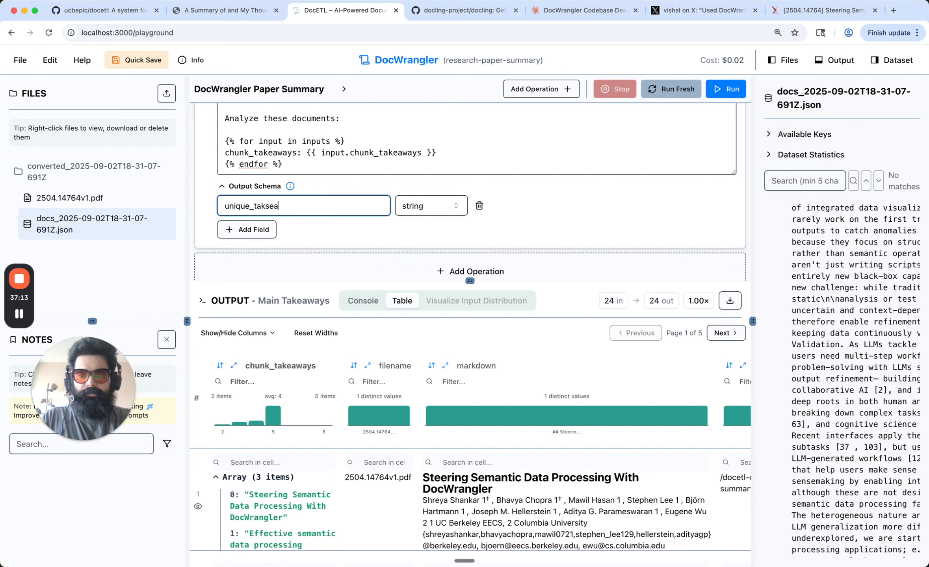
{"action": "type", "text": "eaways"}
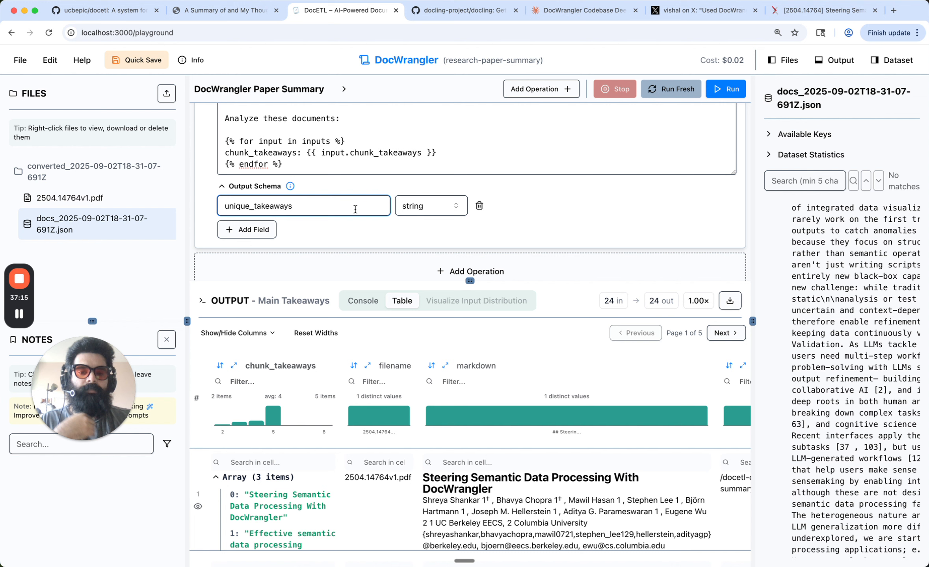
{"action": "left_click", "coordinate": [431, 206]}
{"action": "left_click", "coordinate": [425, 302]}
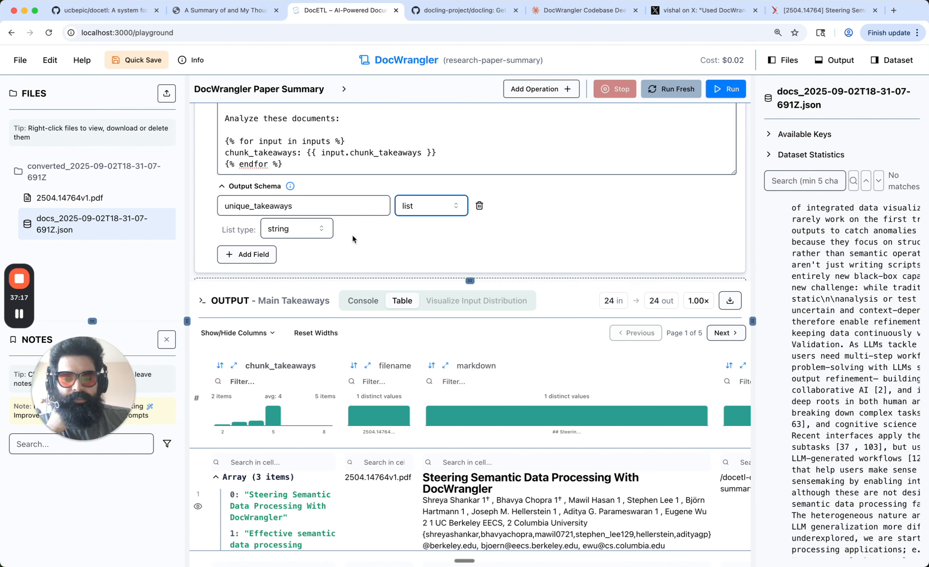
{"action": "left_click", "coordinate": [371, 233]}
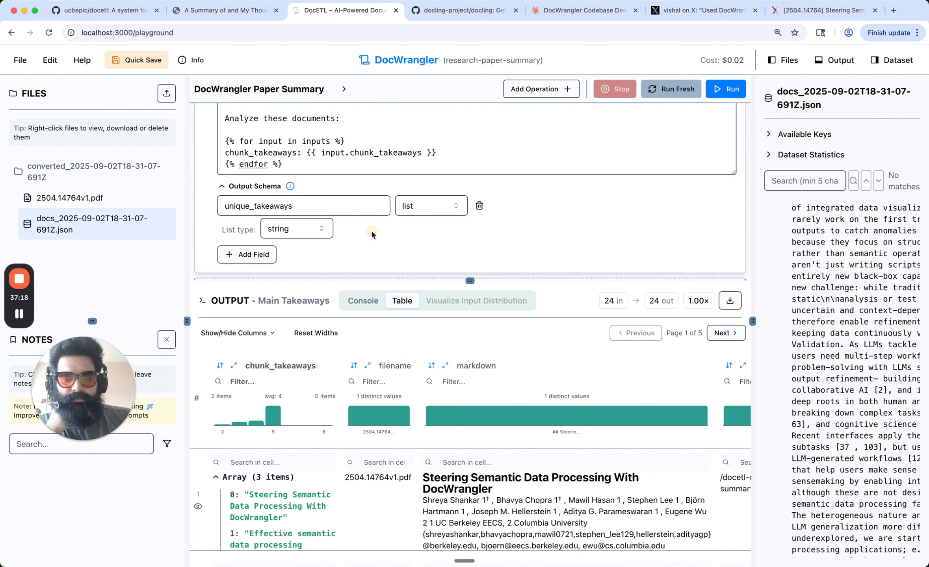
- Run the pipeline and open the unique_takeaways output column in the row viewer
{"action": "left_click", "coordinate": [727, 89]}
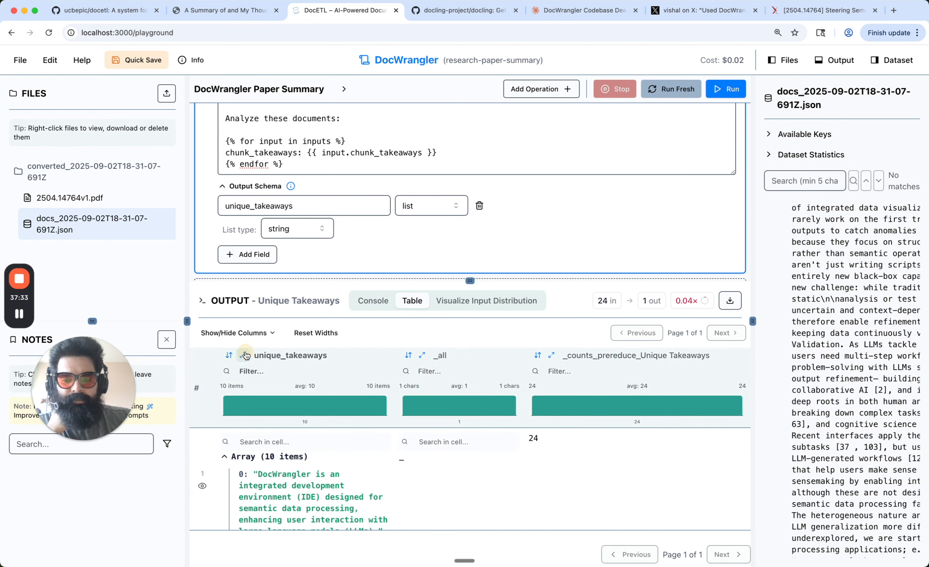
{"action": "left_click", "coordinate": [245, 356]}
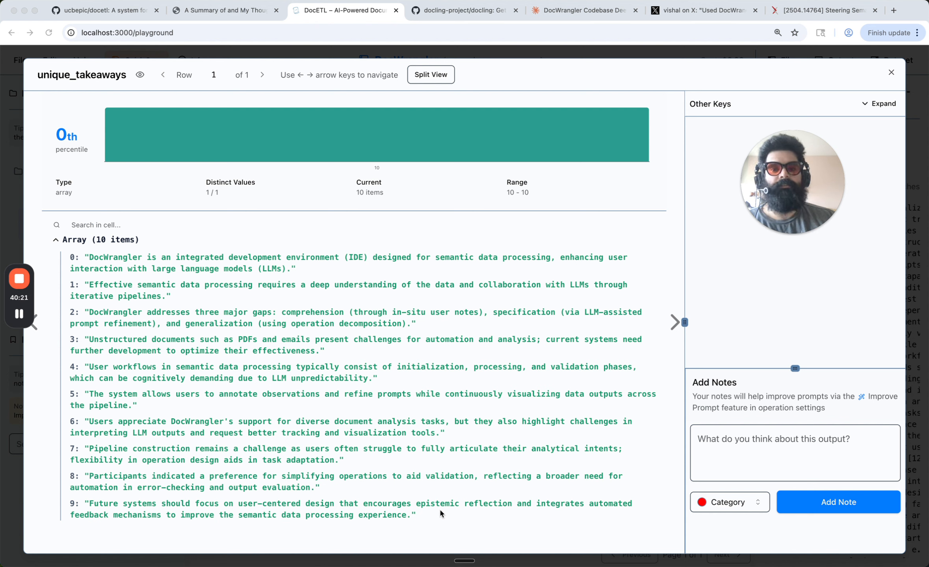
- Review the DocWrangler blog summary's callouts on DocWrangler being an IDE, the Three Gulfs, and the features that address those gulfs
{"action": "left_click", "coordinate": [196, 8]}
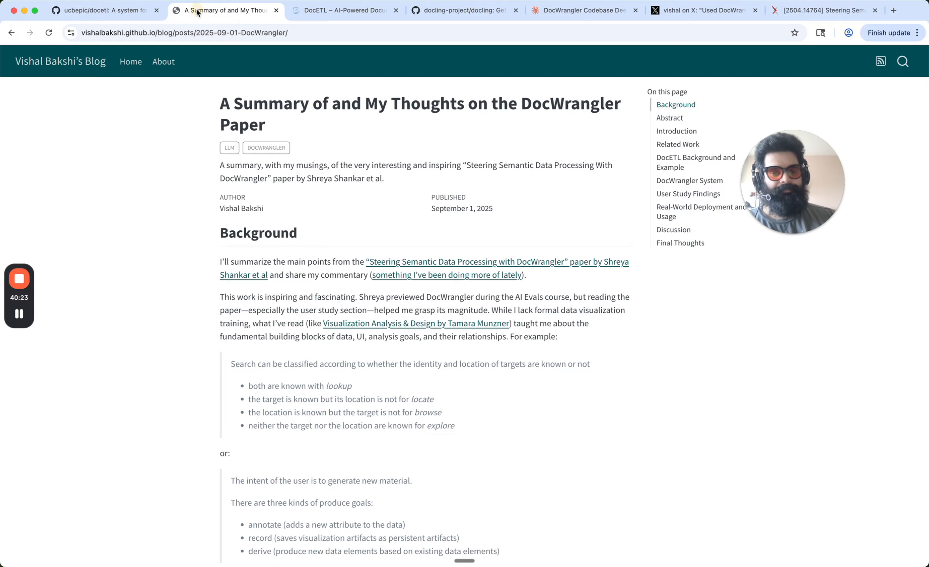
{"action": "scroll", "coordinate": [146, 193], "scroll_direction": "down", "scroll_amount": 10}
{"action": "scroll", "coordinate": [146, 193], "scroll_direction": "down", "scroll_amount": 7}
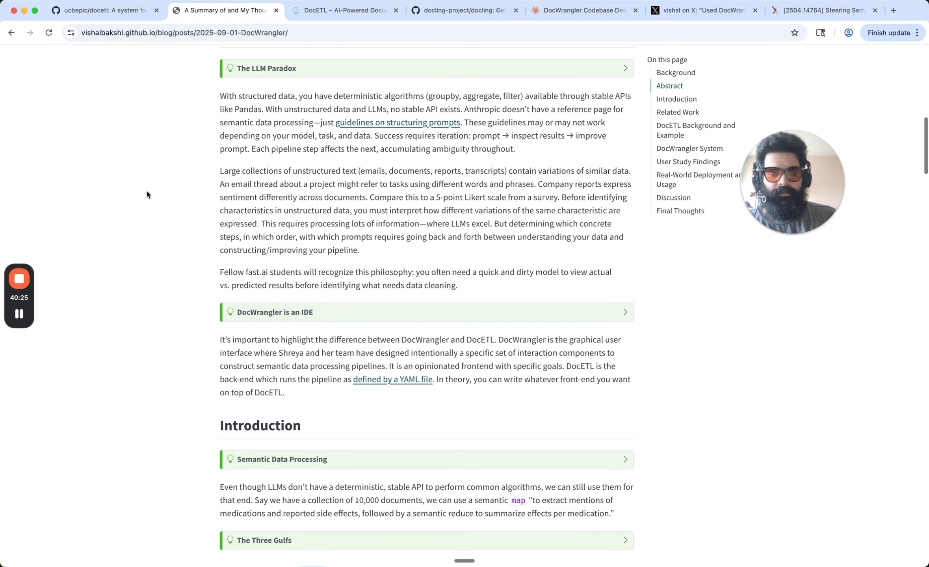
{"action": "left_click", "coordinate": [241, 209]}
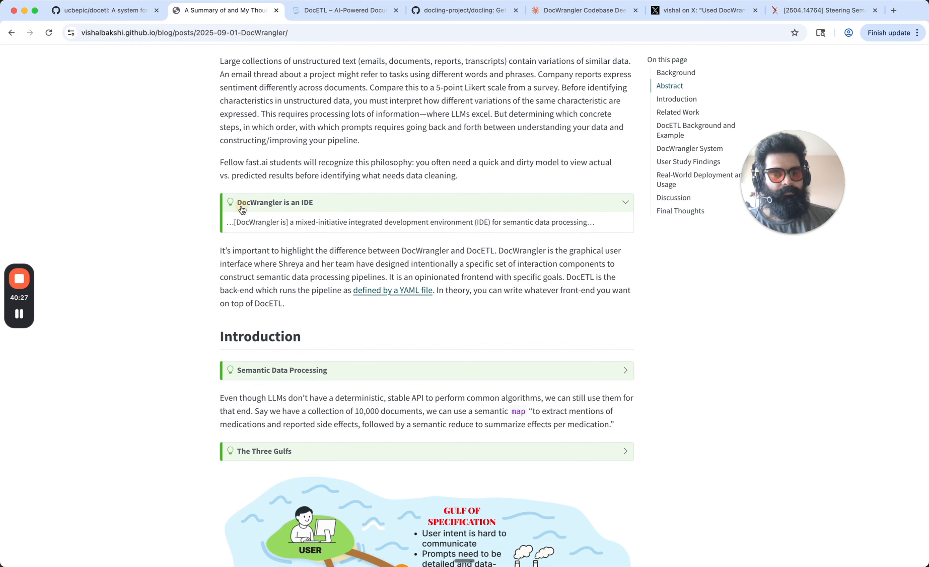
{"action": "left_click_drag", "start_coordinate": [296, 222], "coordinate": [539, 224]}
{"action": "left_click", "coordinate": [539, 224]}
{"action": "scroll", "coordinate": [167, 216], "scroll_direction": "down", "scroll_amount": 7}
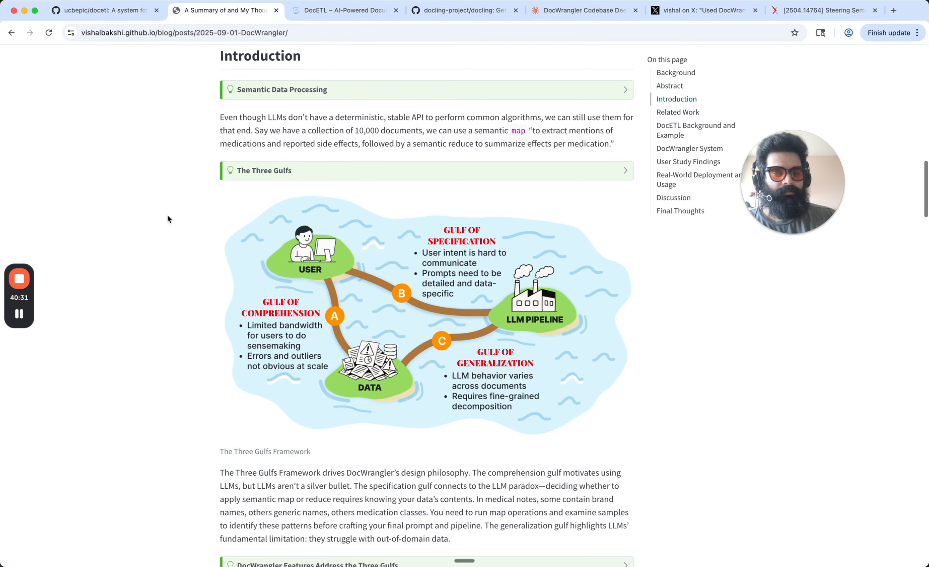
{"action": "left_click", "coordinate": [236, 164]}
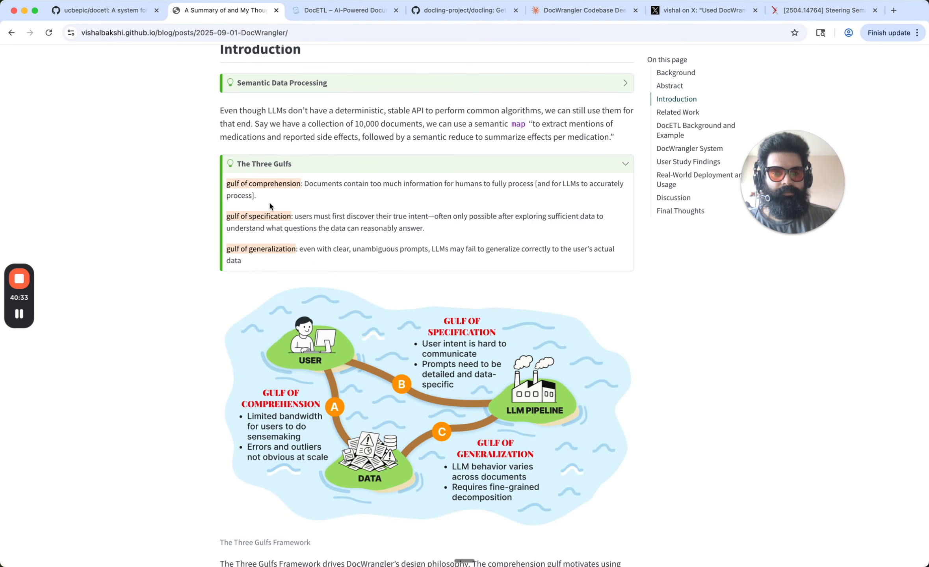
{"action": "scroll", "coordinate": [197, 224], "scroll_direction": "down", "scroll_amount": 11}
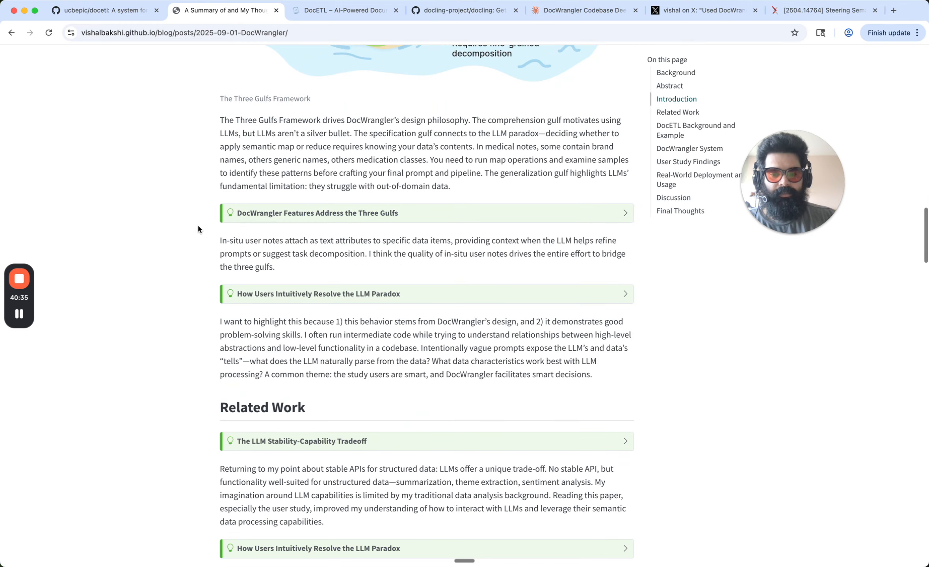
{"action": "left_click", "coordinate": [251, 215]}
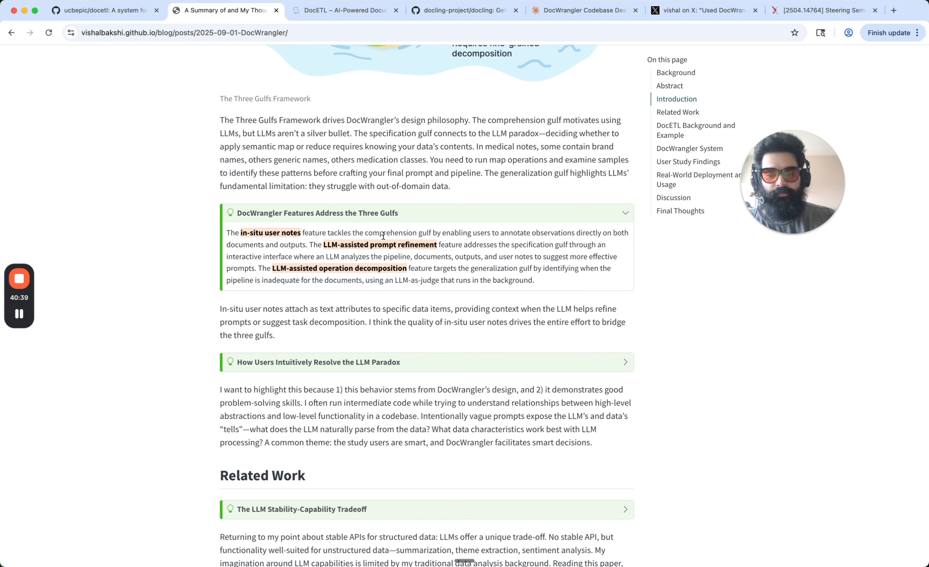
- Examine the blog's Related Work callouts on the stability-capability tradeoff and the LLM paradox, plus the Five DocWrangler Design Goals callout
{"action": "scroll", "coordinate": [191, 251], "scroll_direction": "down", "scroll_amount": 8}
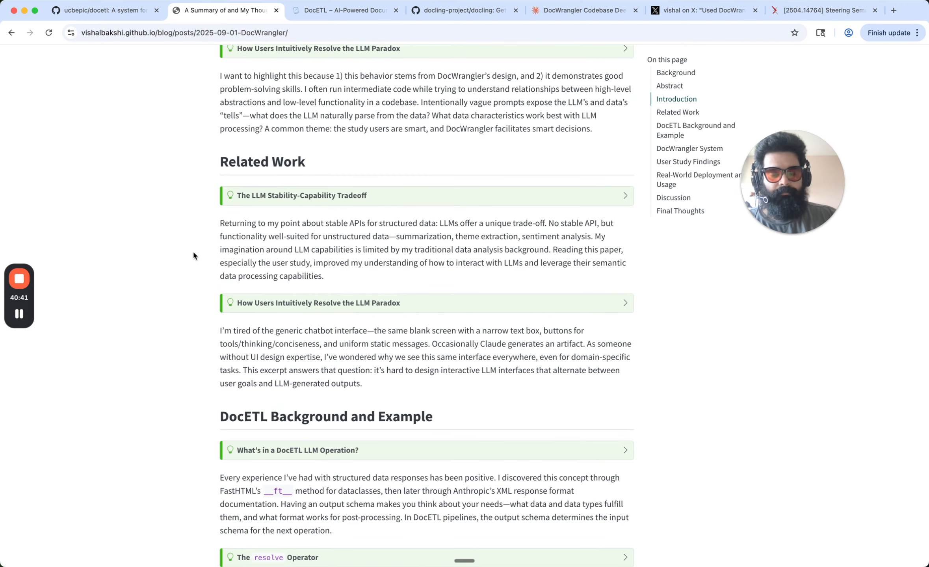
{"action": "left_click", "coordinate": [267, 194]}
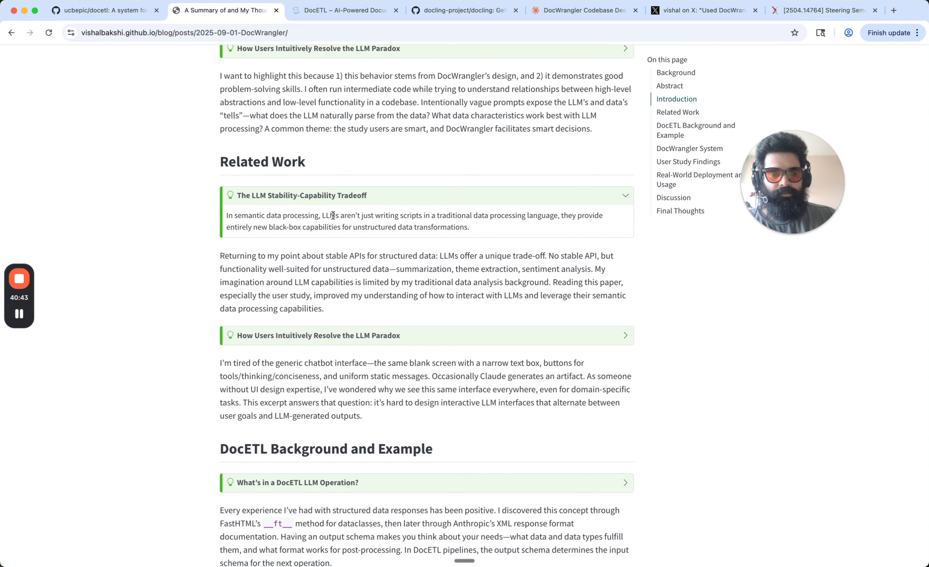
{"action": "scroll", "coordinate": [236, 205], "scroll_direction": "down", "scroll_amount": 4}
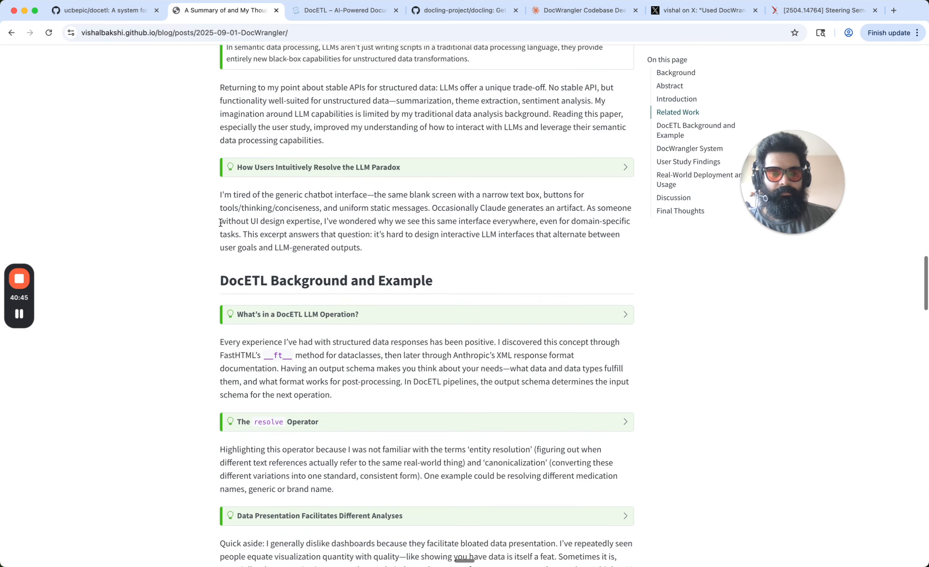
{"action": "left_click", "coordinate": [279, 168]}
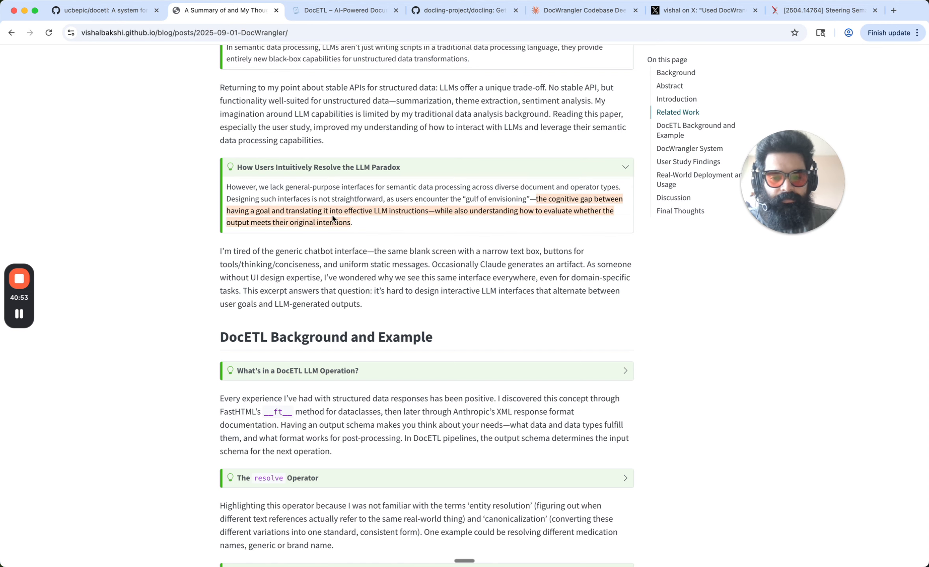
{"action": "scroll", "coordinate": [178, 257], "scroll_direction": "down", "scroll_amount": 6}
{"action": "scroll", "coordinate": [178, 258], "scroll_direction": "down", "scroll_amount": 3}
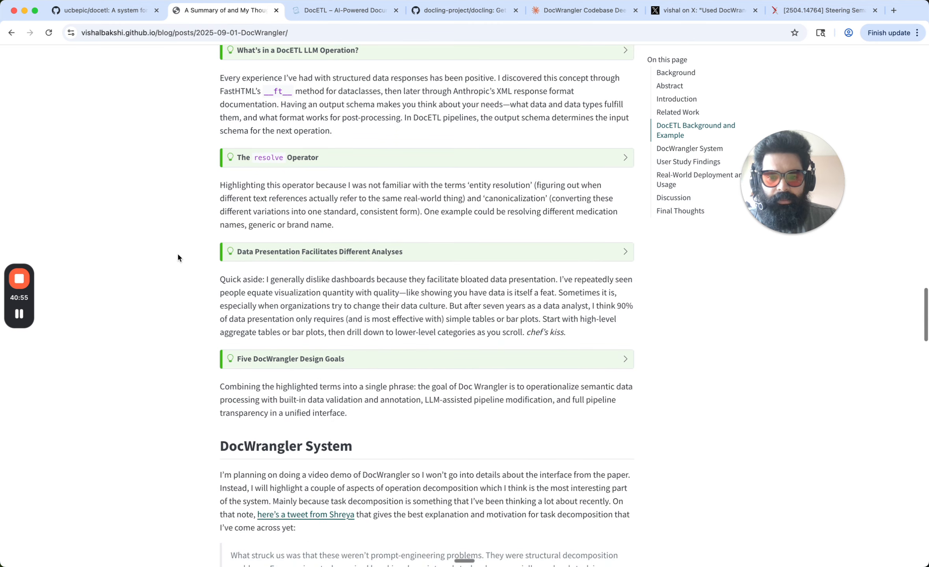
{"action": "scroll", "coordinate": [178, 258], "scroll_direction": "down", "scroll_amount": 2}
{"action": "scroll", "coordinate": [178, 258], "scroll_direction": "down", "scroll_amount": 2}
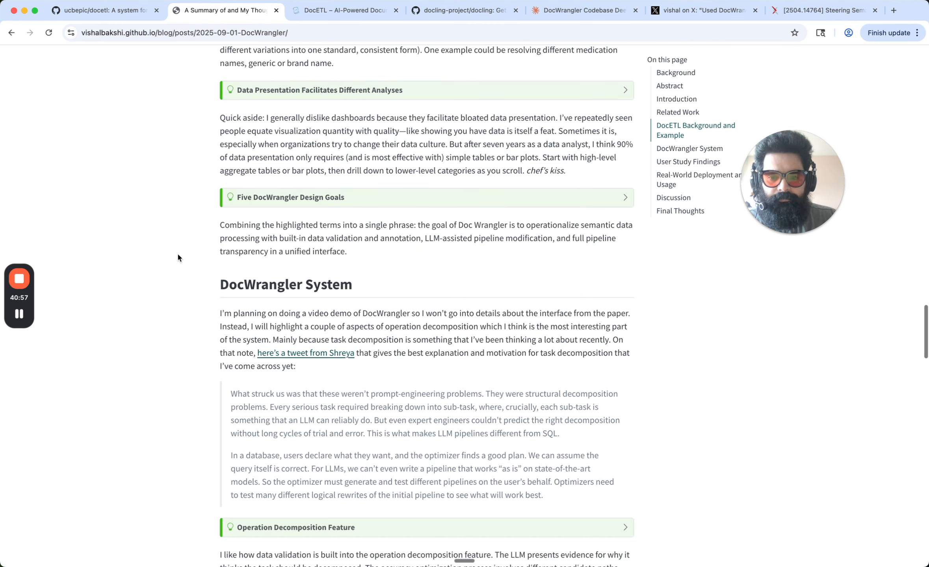
{"action": "left_click", "coordinate": [272, 199]}
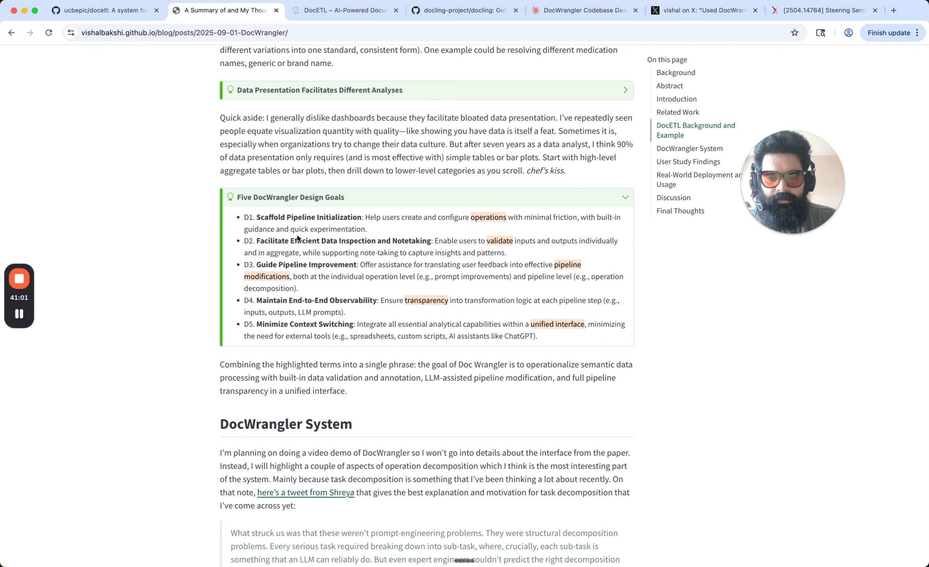
- Compare the generated unique_takeaways with the blog's design goals, checking the items on the three gaps, workflow phases, user appreciation and pipeline construction
{"action": "left_click", "coordinate": [352, 15]}
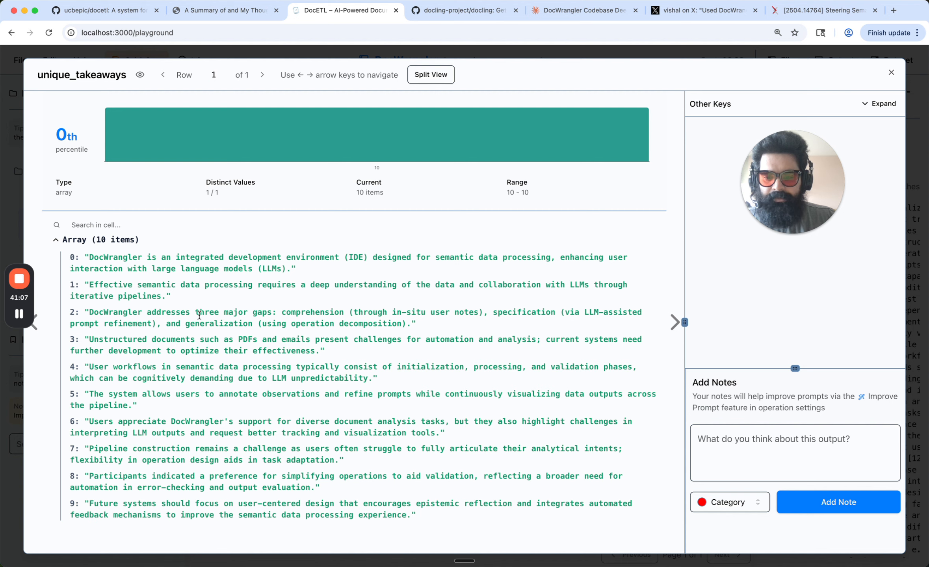
{"action": "left_click_drag", "start_coordinate": [199, 314], "coordinate": [248, 312]}
{"action": "left_click", "coordinate": [248, 312]}
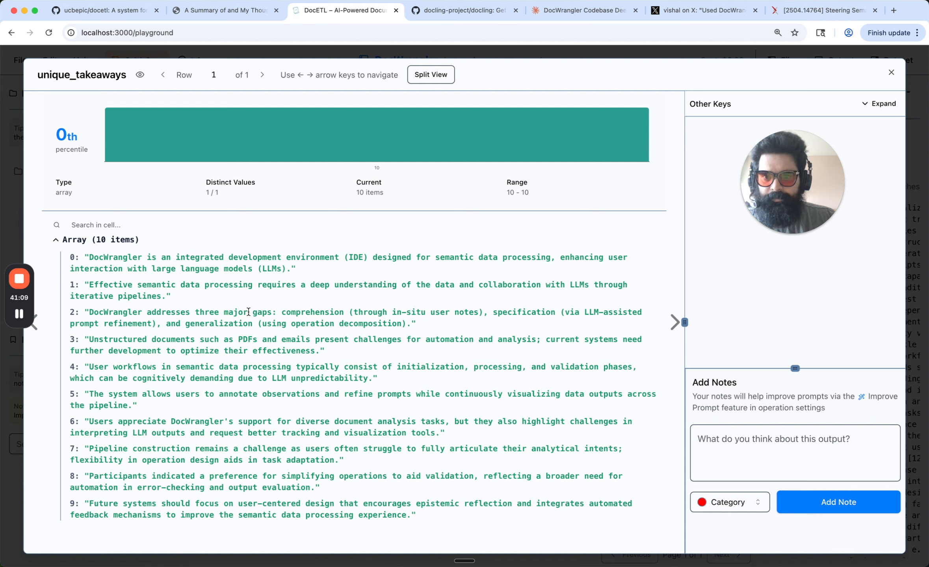
{"action": "left_click", "coordinate": [242, 13]}
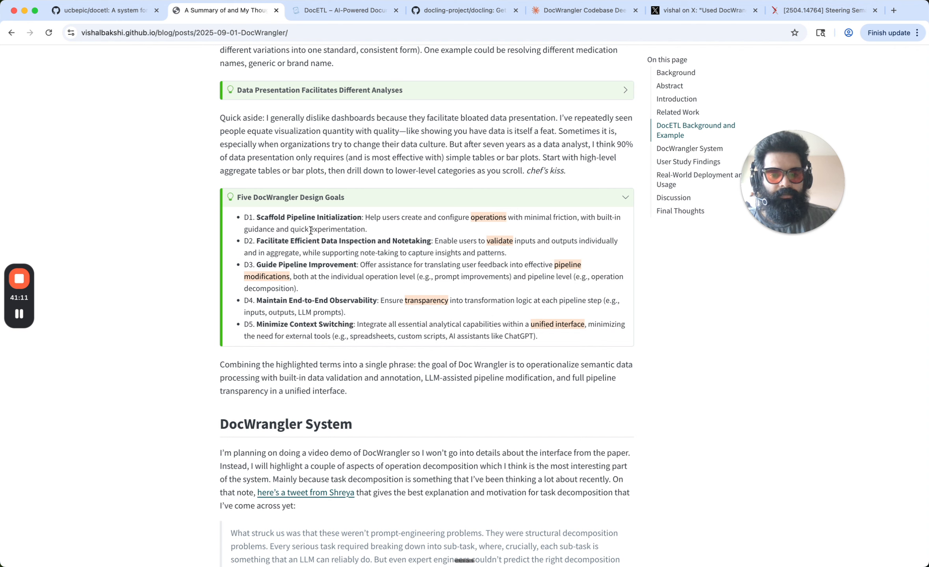
{"action": "left_click", "coordinate": [336, 14]}
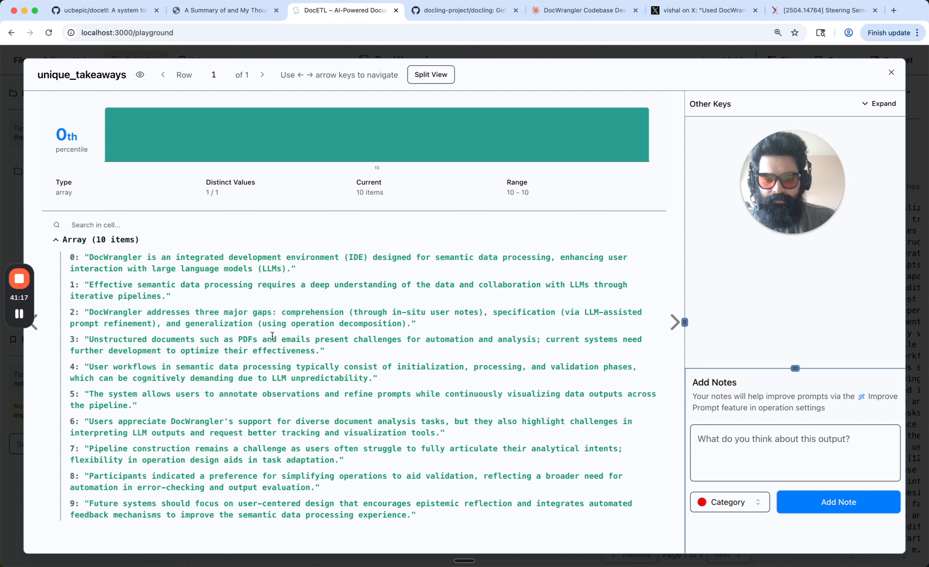
{"action": "left_click_drag", "start_coordinate": [388, 367], "coordinate": [655, 372]}
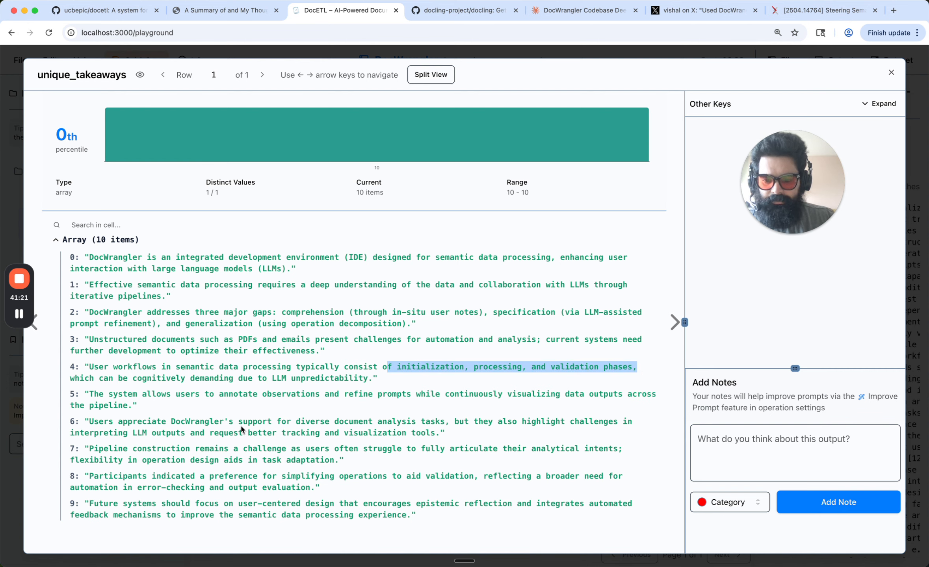
{"action": "left_click_drag", "start_coordinate": [180, 421], "coordinate": [440, 424]}
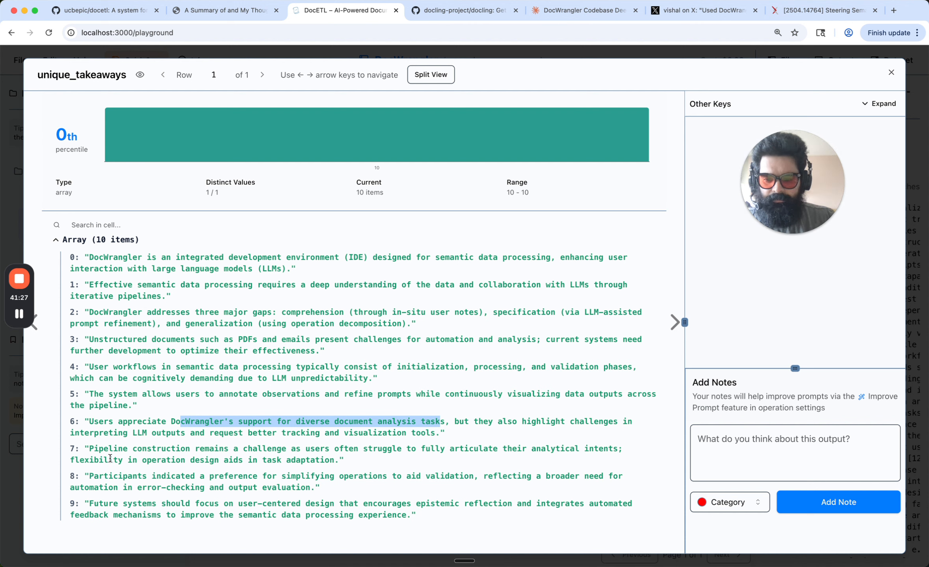
{"action": "left_click_drag", "start_coordinate": [109, 460], "coordinate": [184, 459]}
{"action": "left_click", "coordinate": [184, 460]}
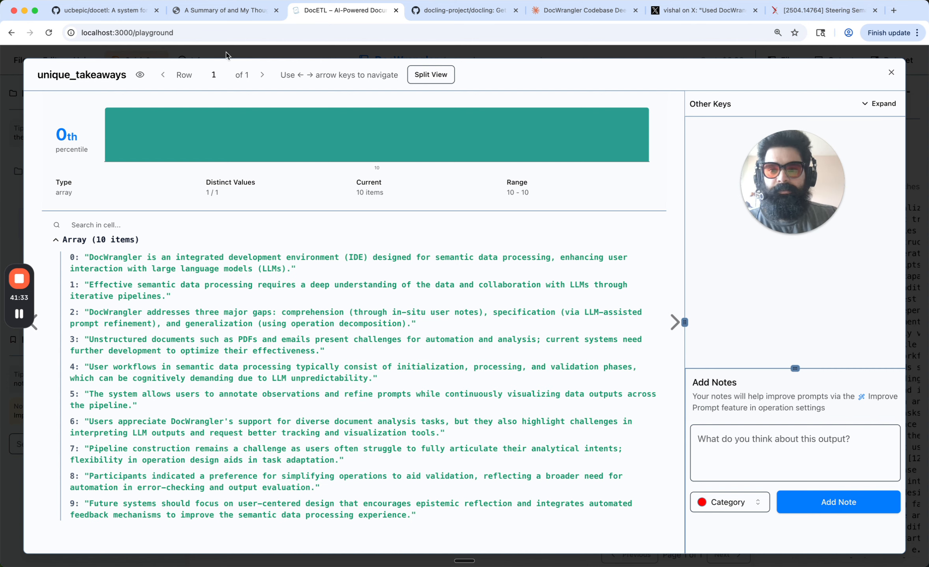
- Collapse the blog's design goals callout, check its sections through User Study Findings, and recheck the generated takeaway on the three gaps
{"action": "left_click", "coordinate": [226, 11]}
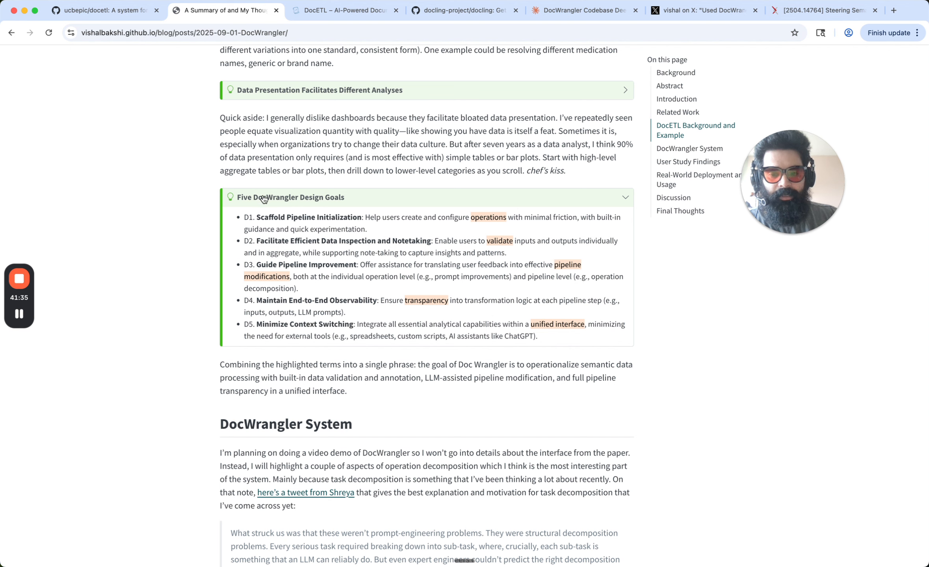
{"action": "left_click", "coordinate": [263, 198]}
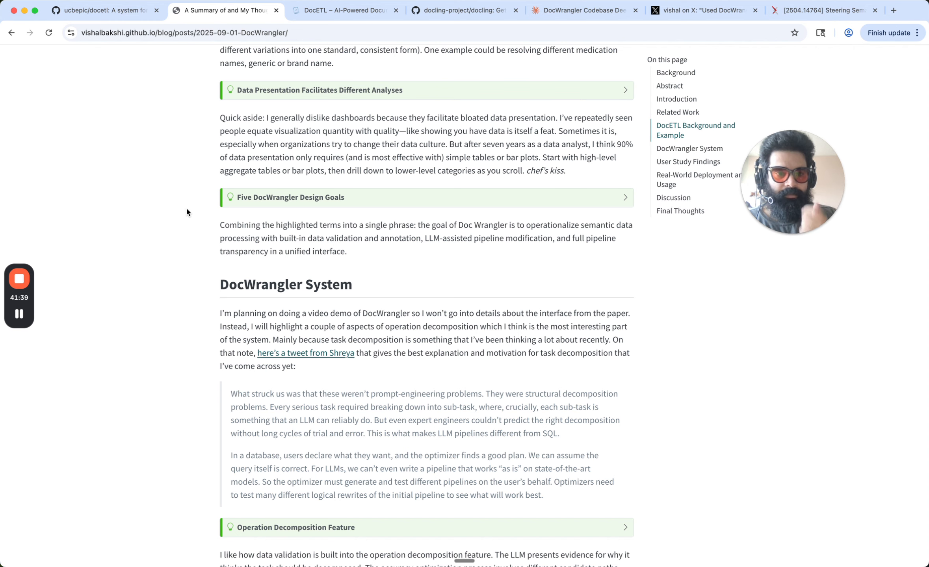
{"action": "scroll", "coordinate": [186, 209], "scroll_direction": "down", "scroll_amount": 10}
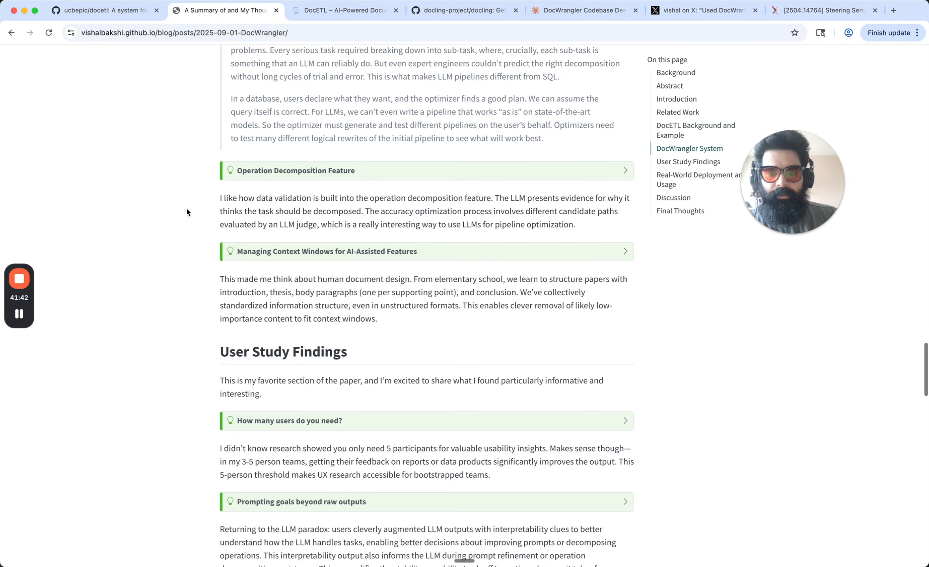
{"action": "left_click", "coordinate": [347, 10]}
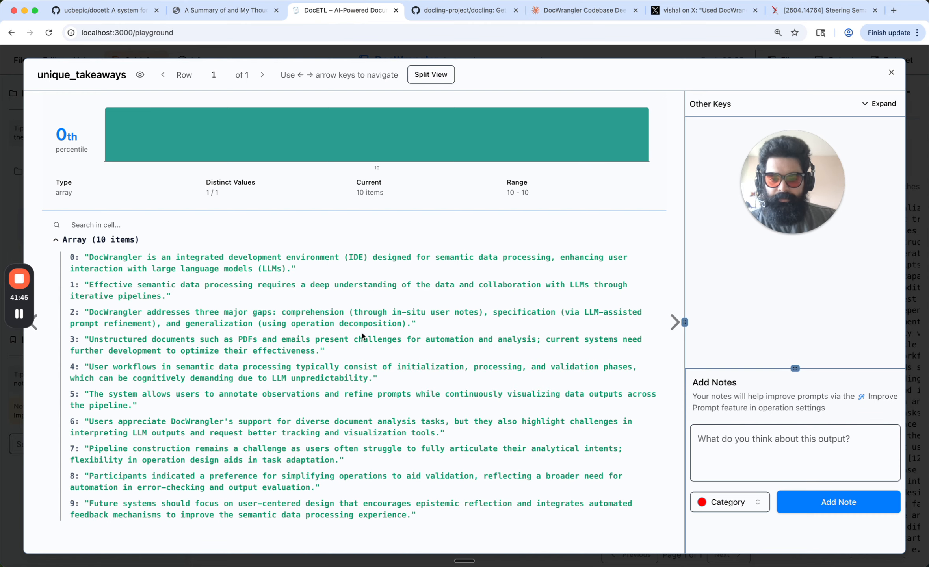
{"action": "left_click_drag", "start_coordinate": [371, 311], "coordinate": [390, 311]}
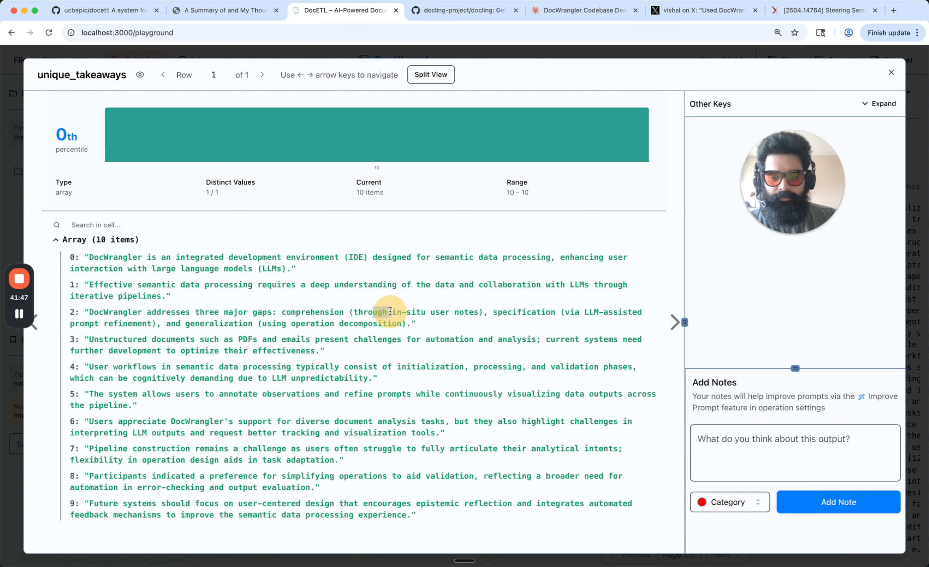
{"action": "left_click", "coordinate": [356, 323]}
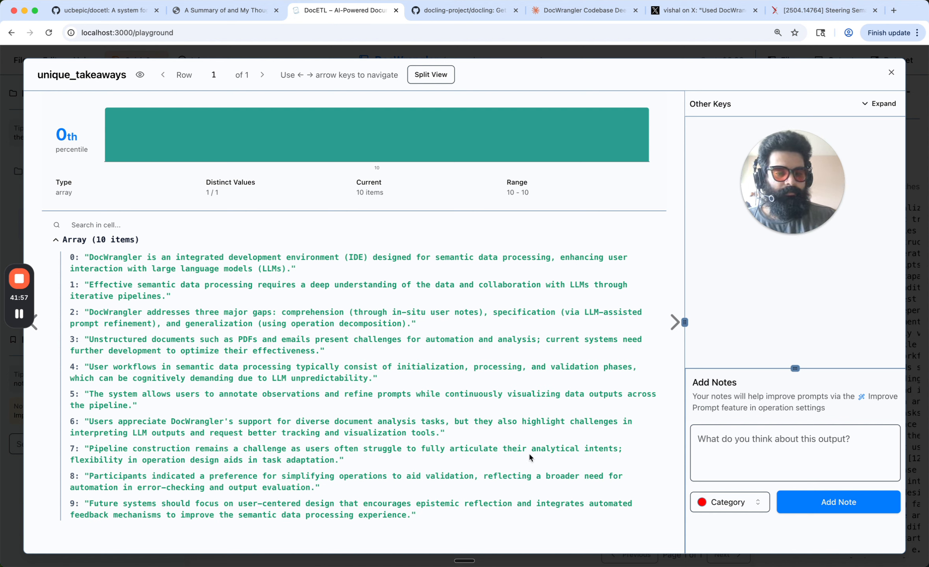
- Add a note on unique_takeaways requesting two or three combined examples of innovative things users did and how DocWrangler facilitated them, and close the viewer
{"action": "left_click", "coordinate": [761, 444]}
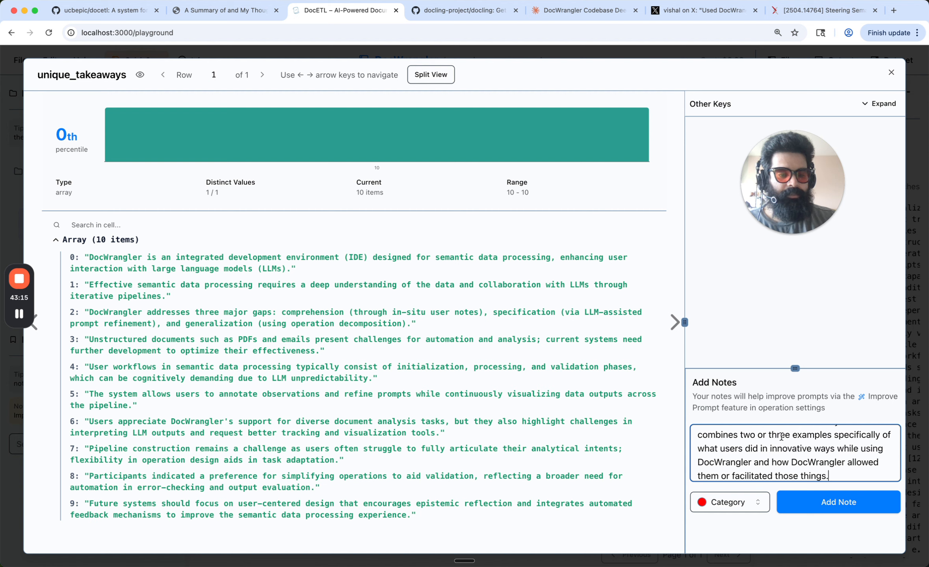
{"action": "scroll", "coordinate": [780, 437], "scroll_direction": "up", "scroll_amount": 10}
{"action": "scroll", "coordinate": [781, 437], "scroll_direction": "down", "scroll_amount": 10}
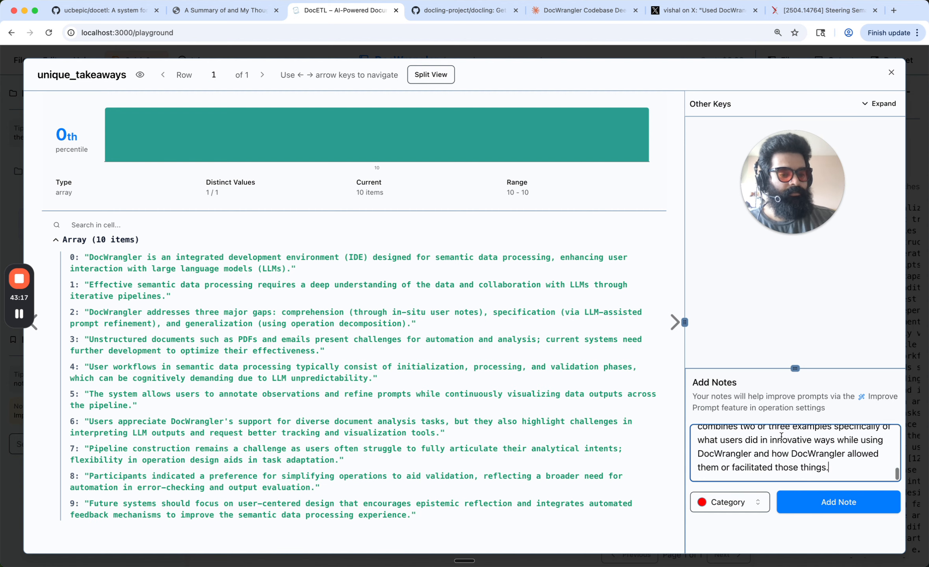
{"action": "left_click", "coordinate": [814, 497]}
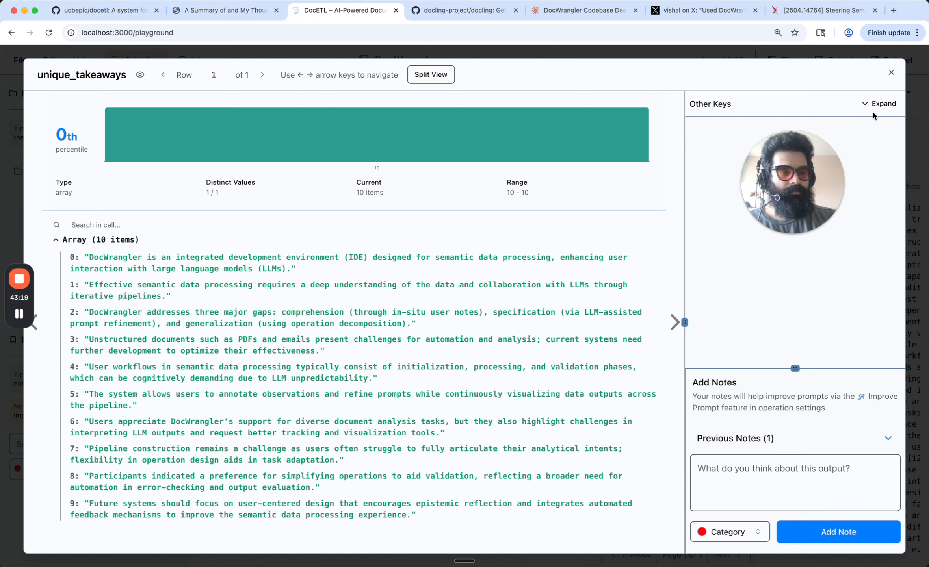
{"action": "left_click", "coordinate": [891, 72]}
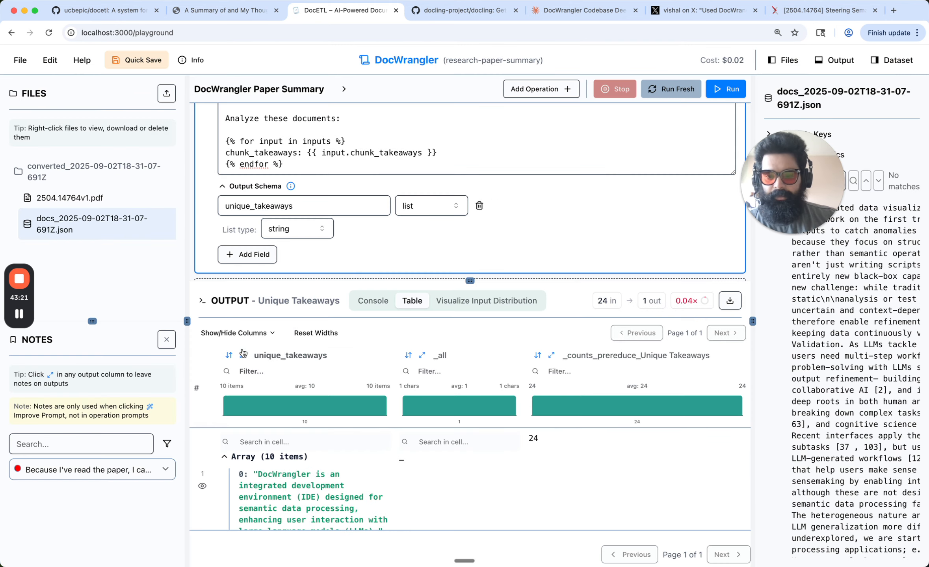
- Start the prompt improvement for the Unique Takeaways operation with the personal OpenAI API key option enabled, and continue to the analysis
{"action": "scroll", "coordinate": [540, 185], "scroll_direction": "up", "scroll_amount": 5}
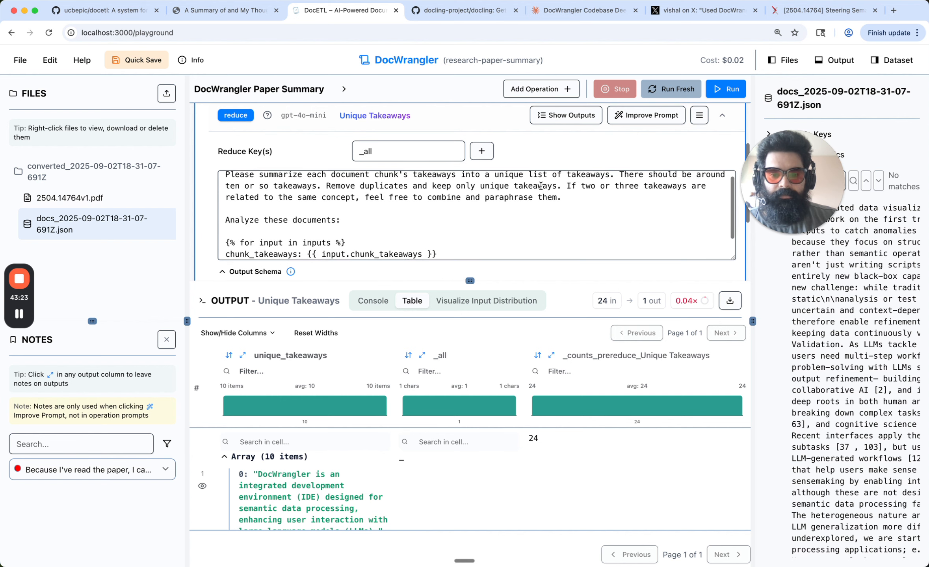
{"action": "scroll", "coordinate": [540, 185], "scroll_direction": "up", "scroll_amount": 1}
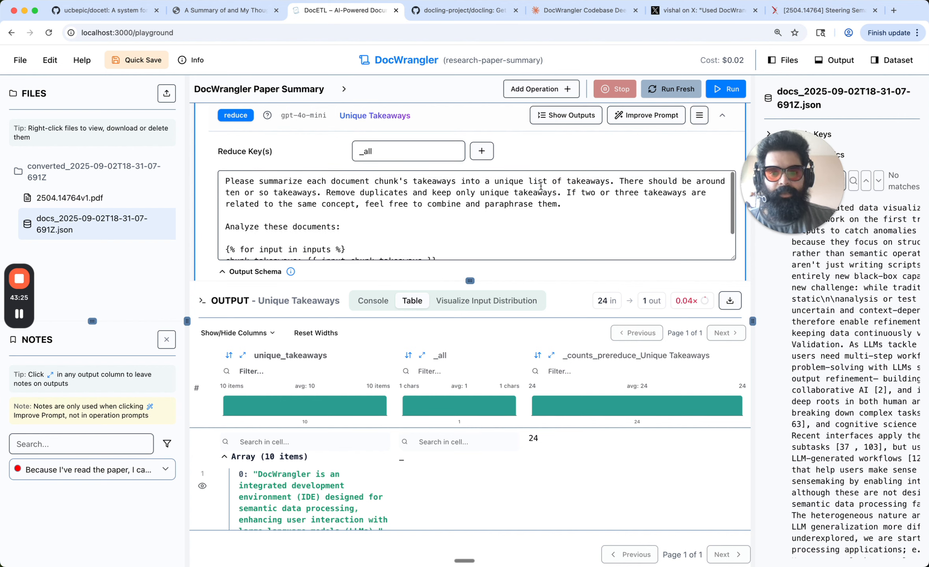
{"action": "scroll", "coordinate": [670, 131], "scroll_direction": "up", "scroll_amount": 2}
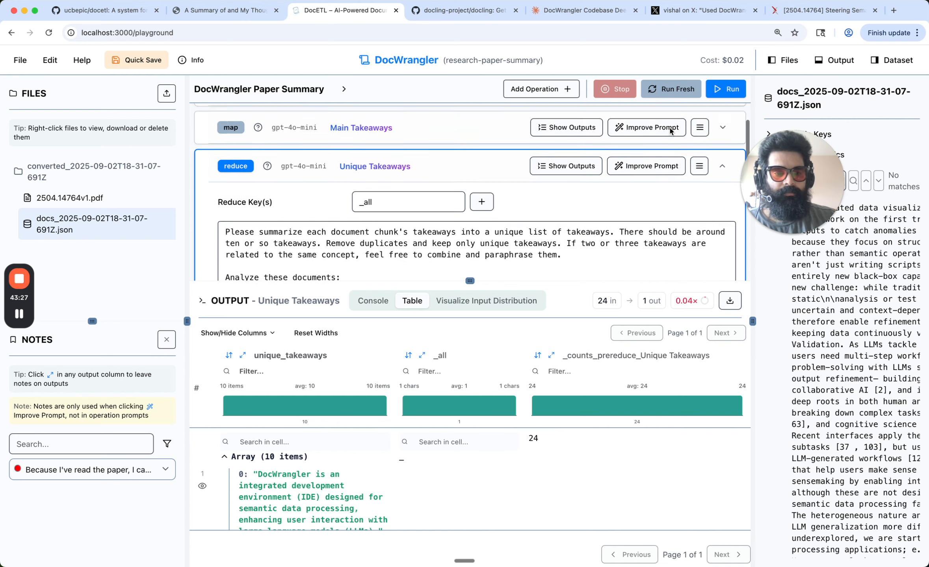
{"action": "scroll", "coordinate": [670, 132], "scroll_direction": "up", "scroll_amount": 2}
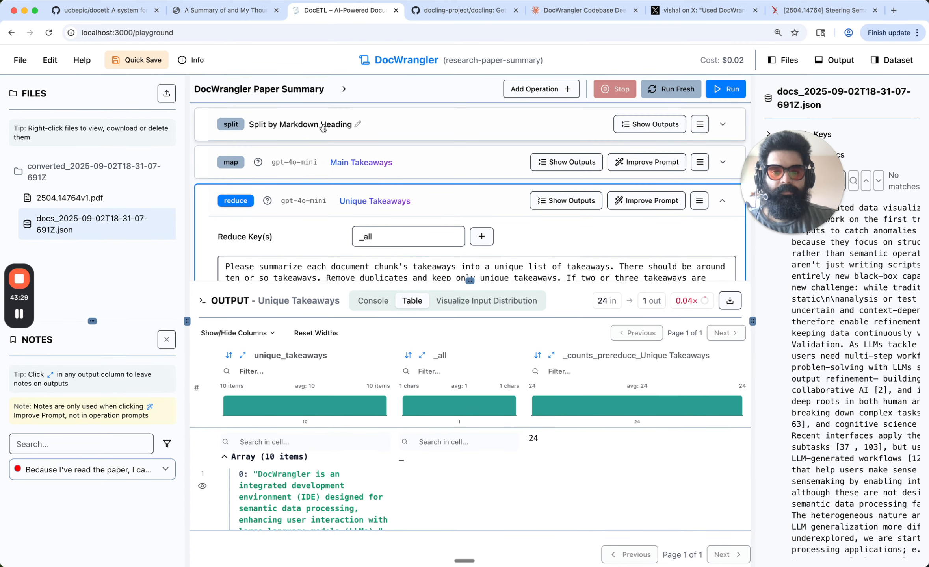
{"action": "scroll", "coordinate": [465, 205], "scroll_direction": "down", "scroll_amount": 2}
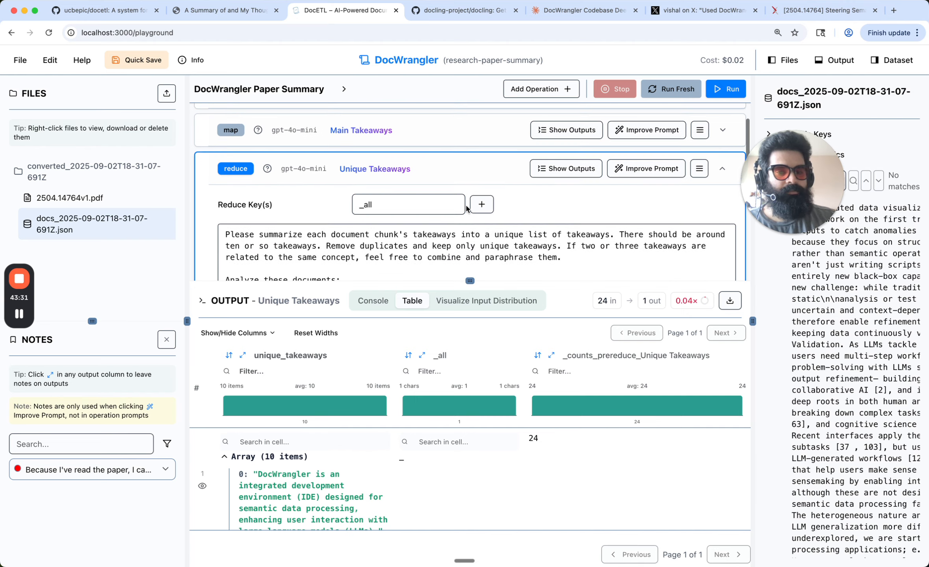
{"action": "left_click", "coordinate": [645, 170]}
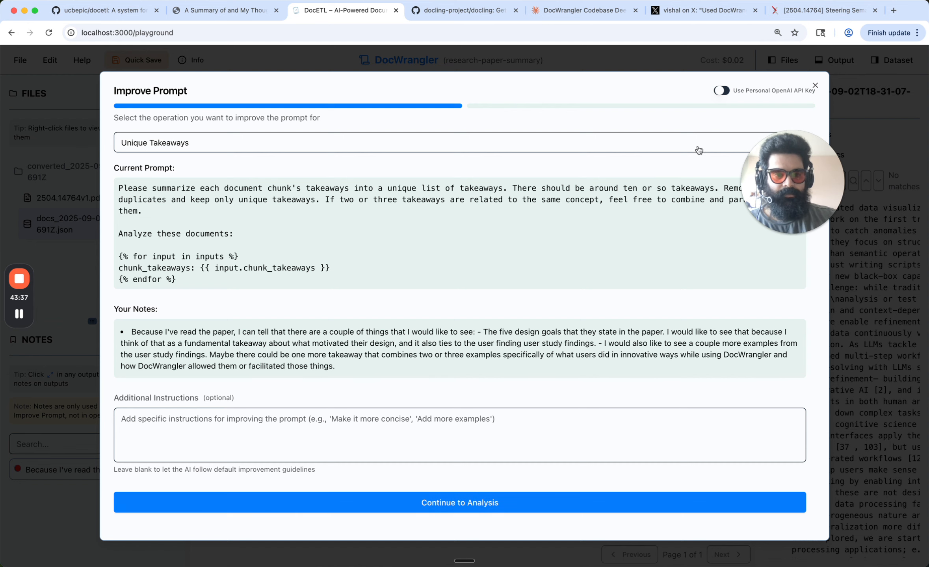
{"action": "left_click", "coordinate": [721, 91]}
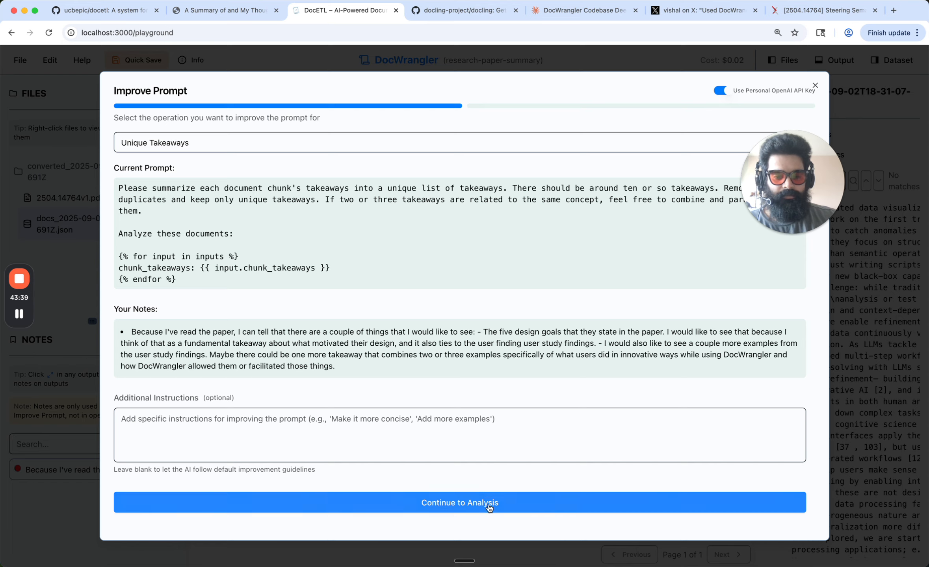
{"action": "left_click", "coordinate": [489, 507]}
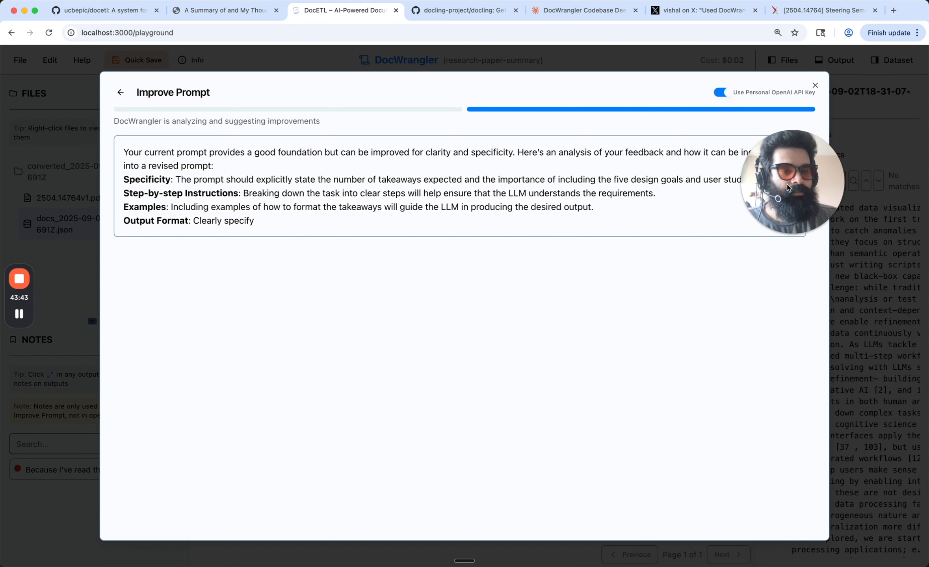
{"action": "left_click_drag", "start_coordinate": [789, 188], "coordinate": [849, 131]}
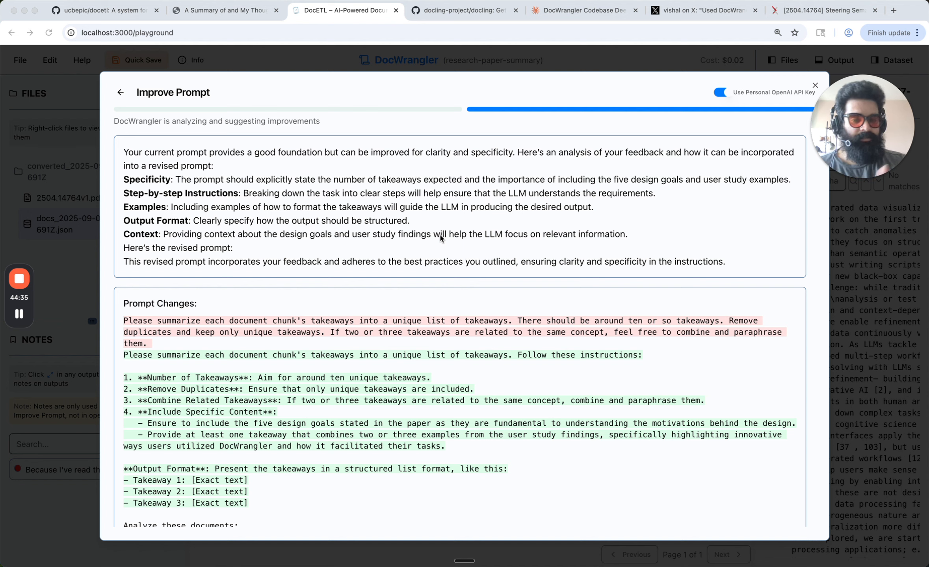
- Review the suggested prompt changes, open the prompt for direct editing, and change the first output format line to "[Exact takeaway 1 text]"
{"action": "scroll", "coordinate": [263, 363], "scroll_direction": "down", "scroll_amount": 3}
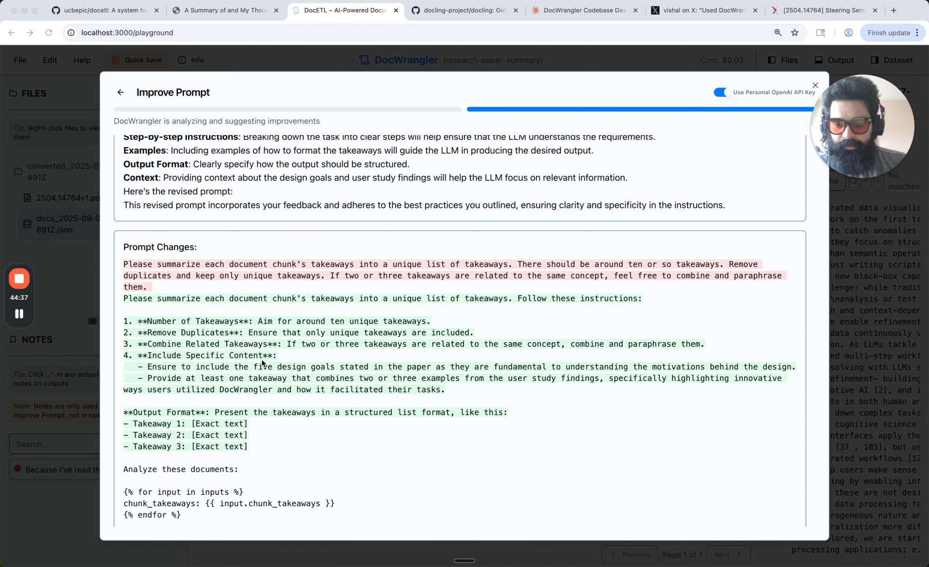
{"action": "scroll", "coordinate": [197, 296], "scroll_direction": "down", "scroll_amount": 2}
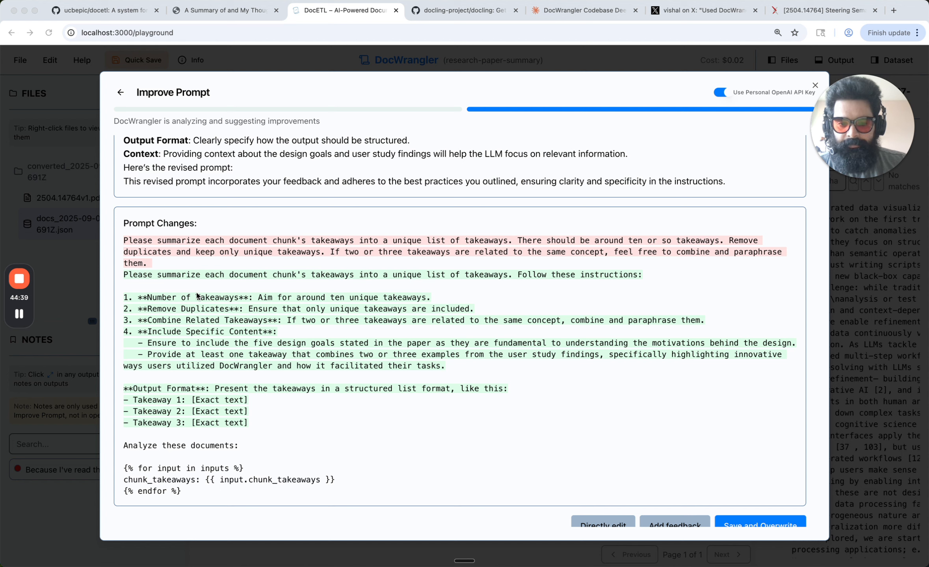
{"action": "left_click", "coordinate": [341, 299]}
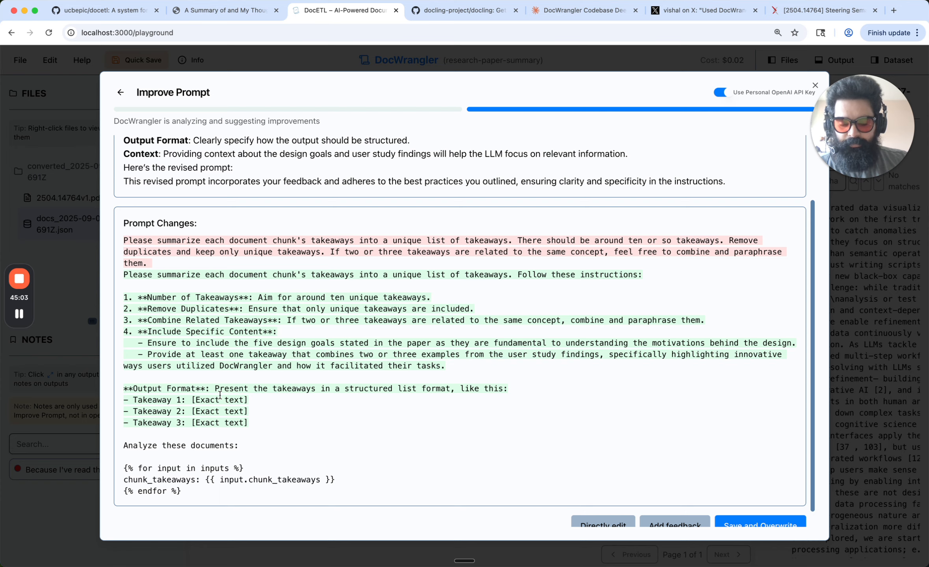
{"action": "scroll", "coordinate": [220, 395], "scroll_direction": "down", "scroll_amount": 1}
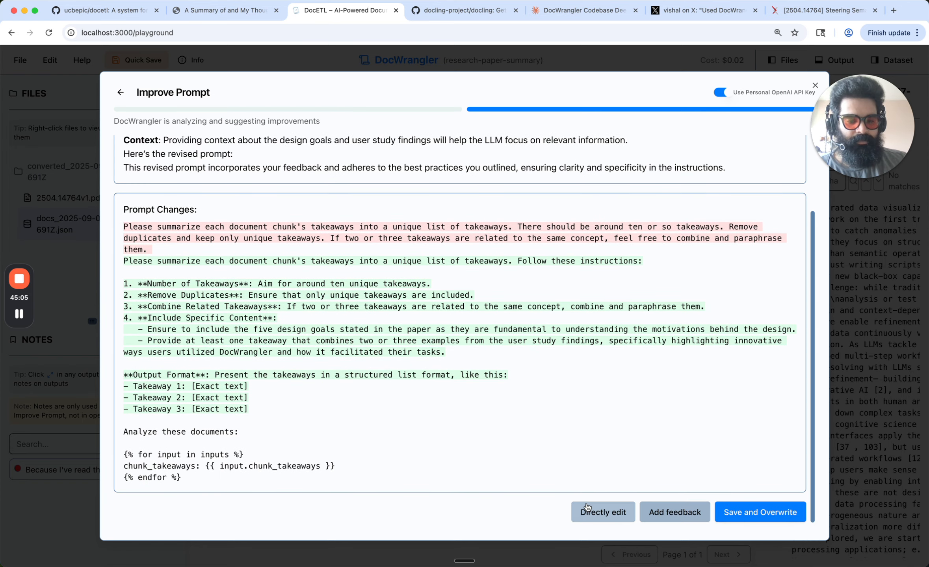
{"action": "left_click", "coordinate": [579, 505]}
{"action": "scroll", "coordinate": [256, 379], "scroll_direction": "down", "scroll_amount": 1}
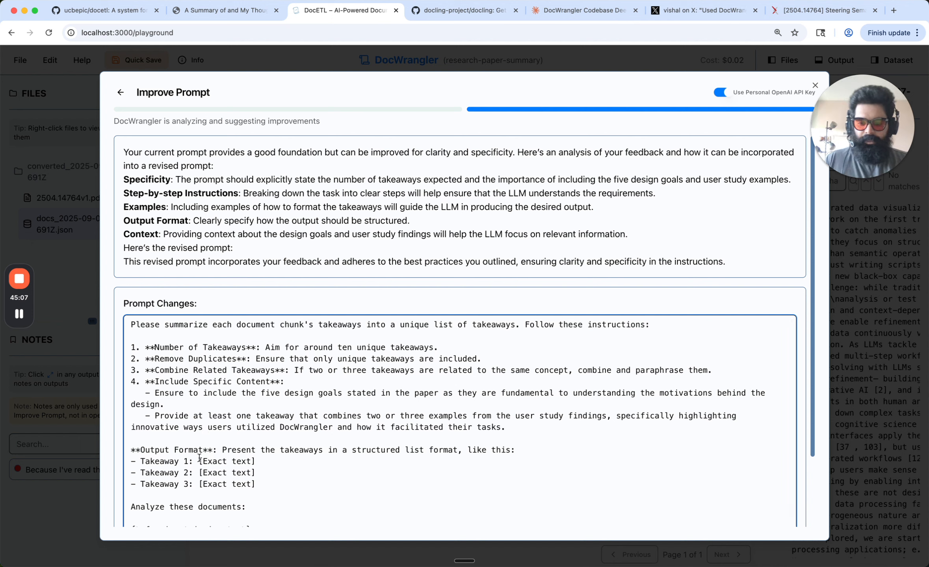
{"action": "left_click", "coordinate": [178, 460]}
{"action": "left_click_drag", "start_coordinate": [178, 460], "coordinate": [138, 461]}
{"action": "key", "text": "BackSpace"}
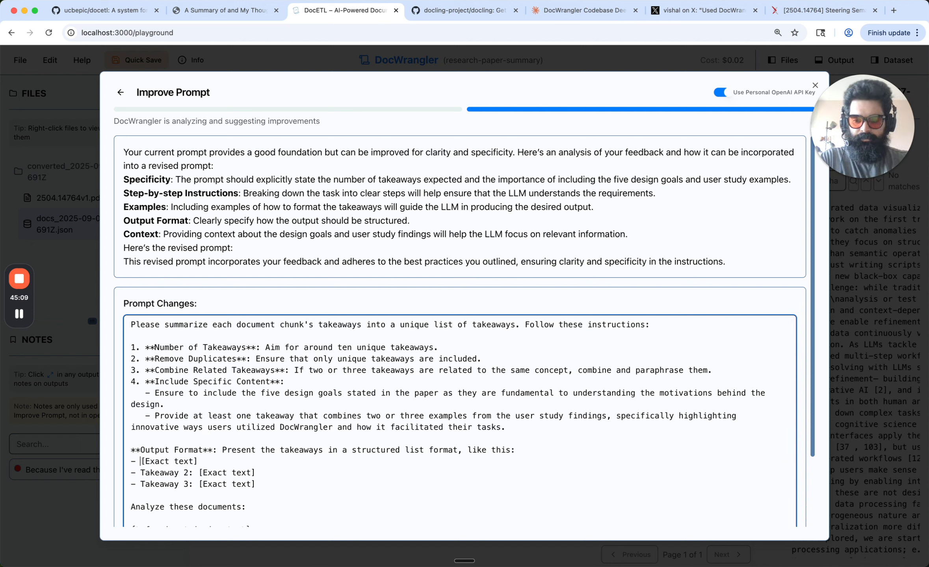
{"action": "key", "text": "BackSpace"}
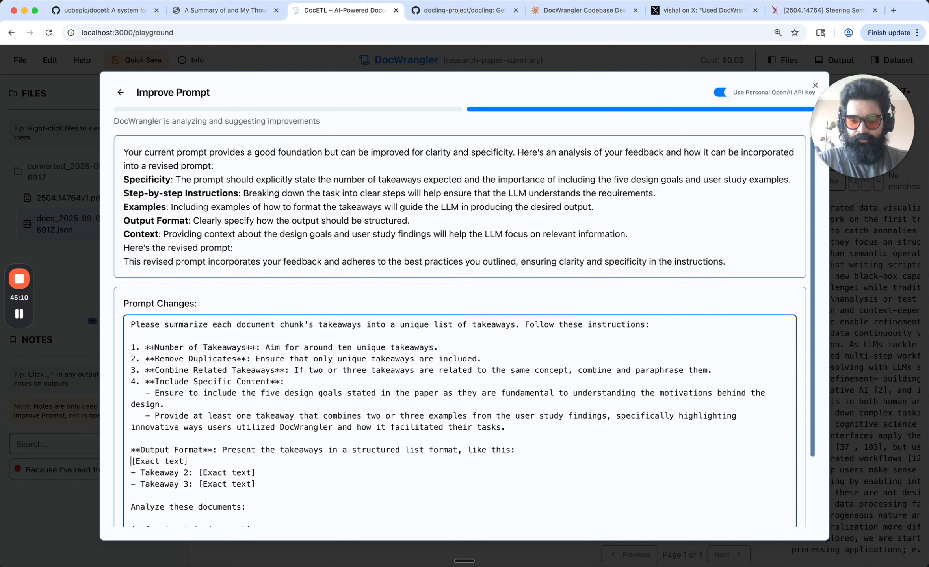
{"action": "left_click", "coordinate": [165, 461]}
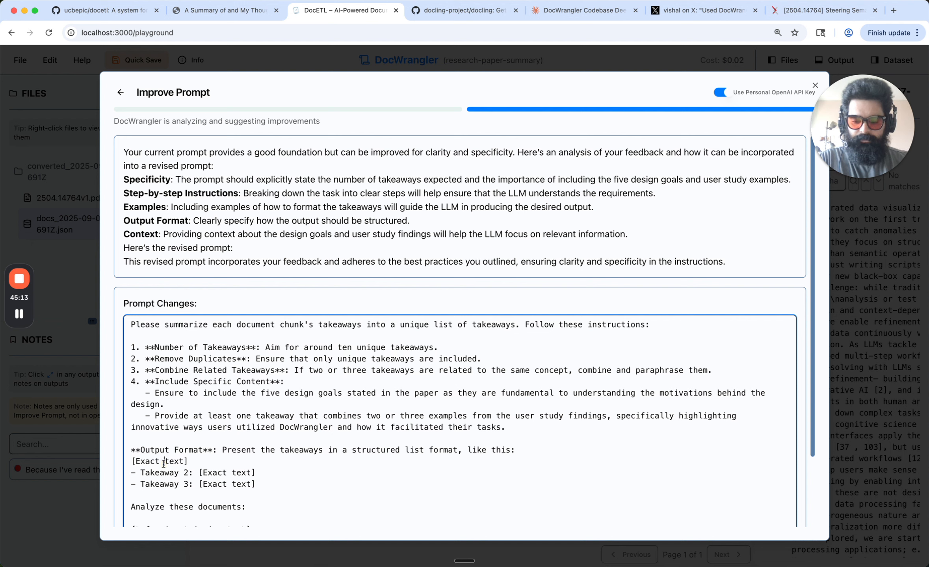
{"action": "type", "text": "takeaway 1"}
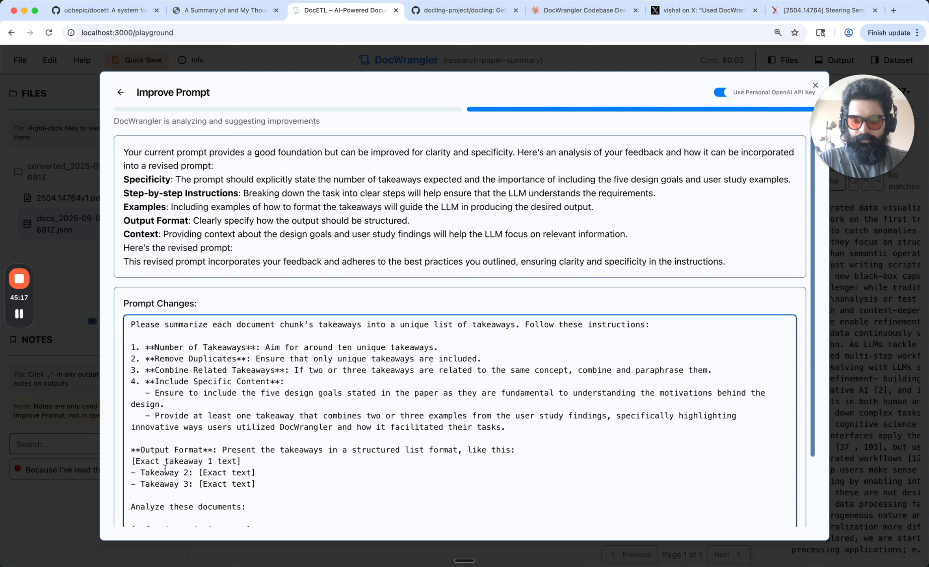
- Change the second and third output format lines to "[Exact takeaway 2 text]" and "[Exact takeaway 3 text]", without list prefixes
{"action": "left_click_drag", "start_coordinate": [198, 472], "coordinate": [128, 471]}
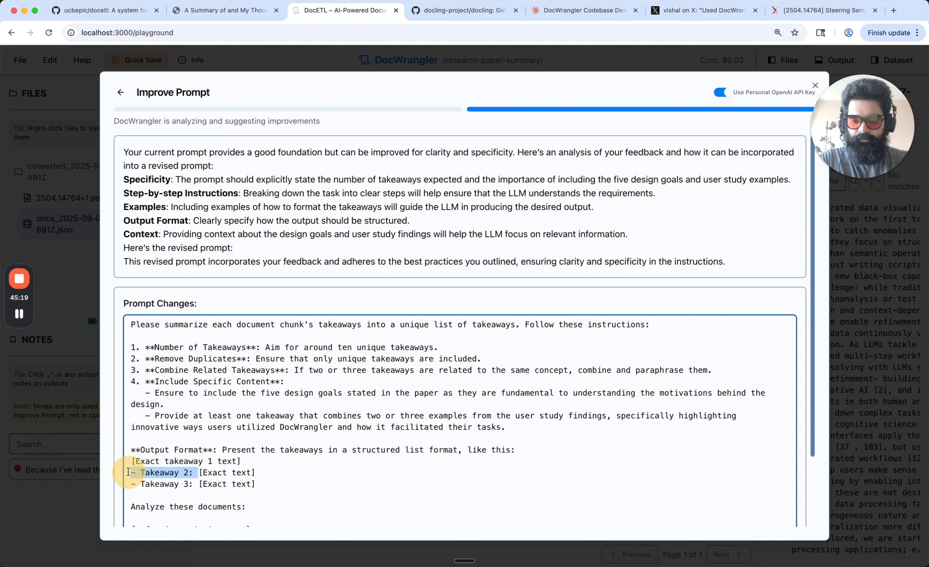
{"action": "key", "text": "BackSpace"}
{"action": "left_click", "coordinate": [166, 473]}
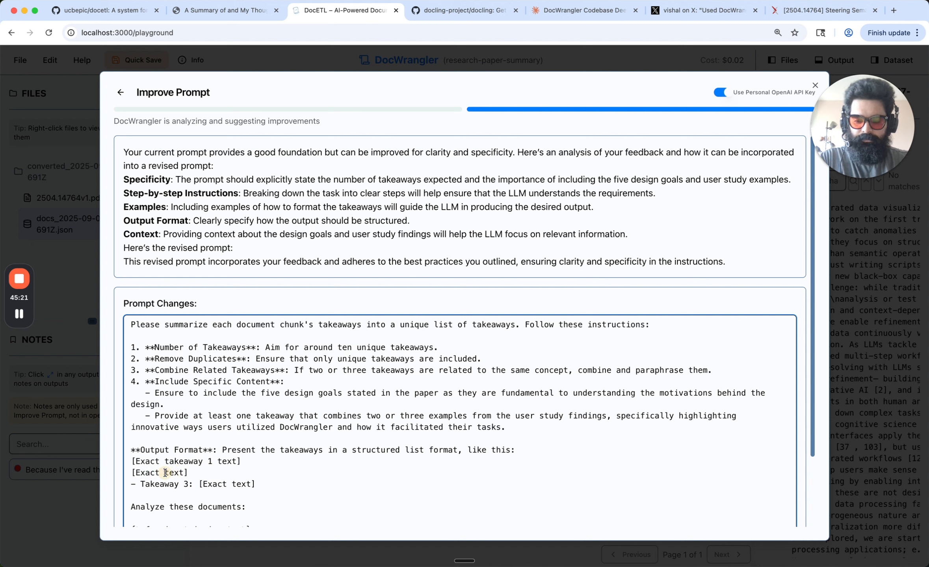
{"action": "type", "text": "takeaway 2"}
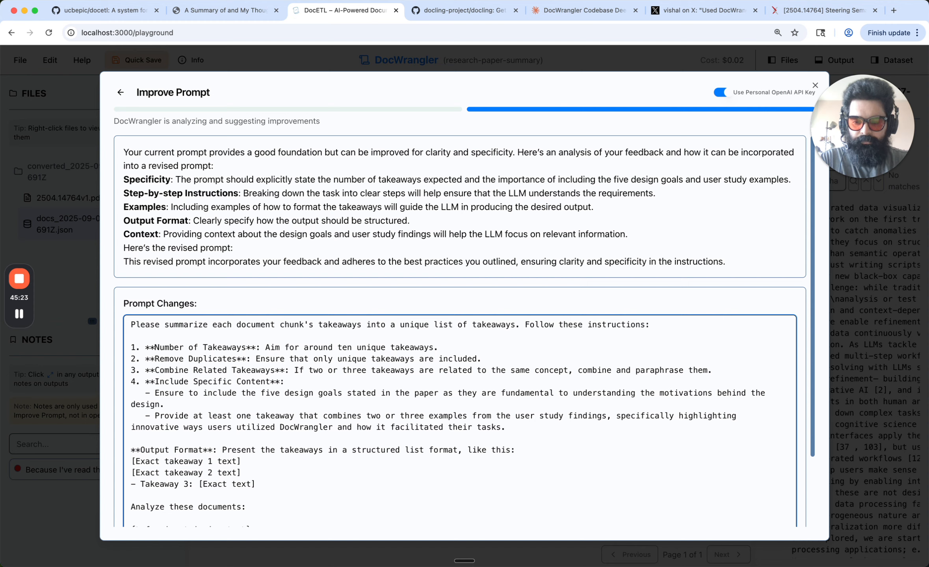
{"action": "left_click_drag", "start_coordinate": [199, 483], "coordinate": [128, 484]}
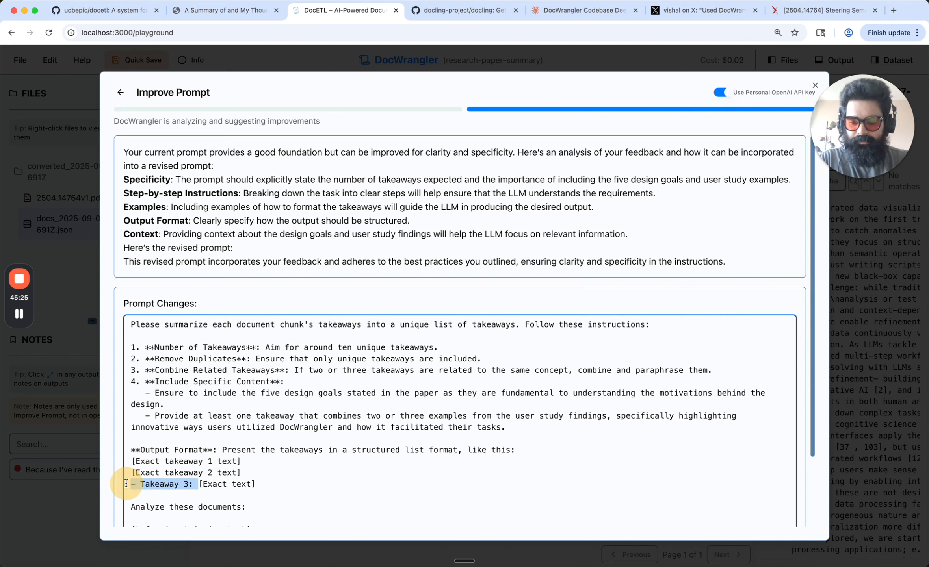
{"action": "key", "text": "BackSpace"}
{"action": "left_click", "coordinate": [161, 484]}
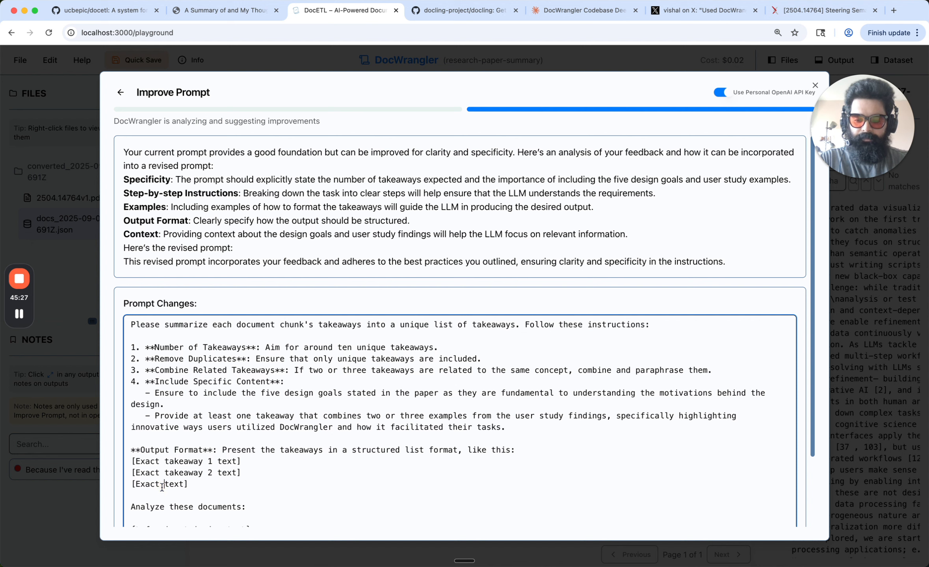
{"action": "type", "text": "takeaway 3"}
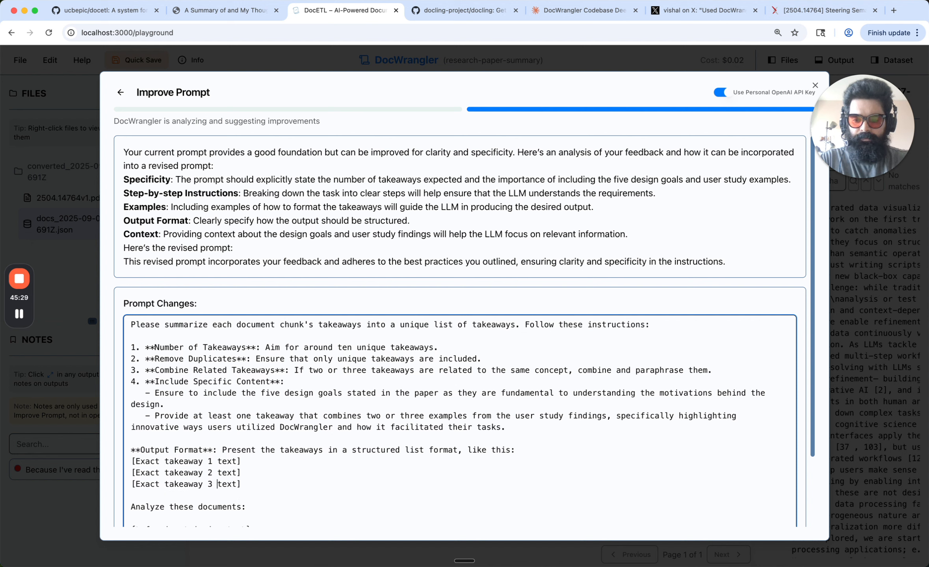
- Reword the first output format line of the prompt to "[Unique takeaway 1 text]"
{"action": "left_click", "coordinate": [170, 461]}
{"action": "key", "text": "BackSpace"}
{"action": "key", "text": "BackSpace"}
{"action": "key", "text": "BackSpace"}
{"action": "key", "text": "BackSpace"}
{"action": "key", "text": "BackSpace"}
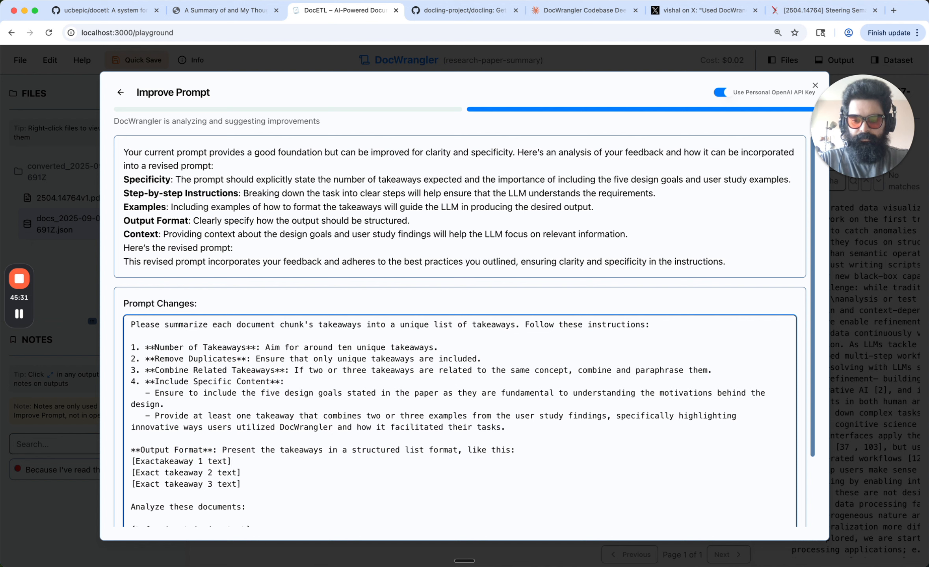
{"action": "key", "text": "BackSpace"}
{"action": "key", "text": "BackSpace"}
{"action": "type", "text": "Uqnie"}
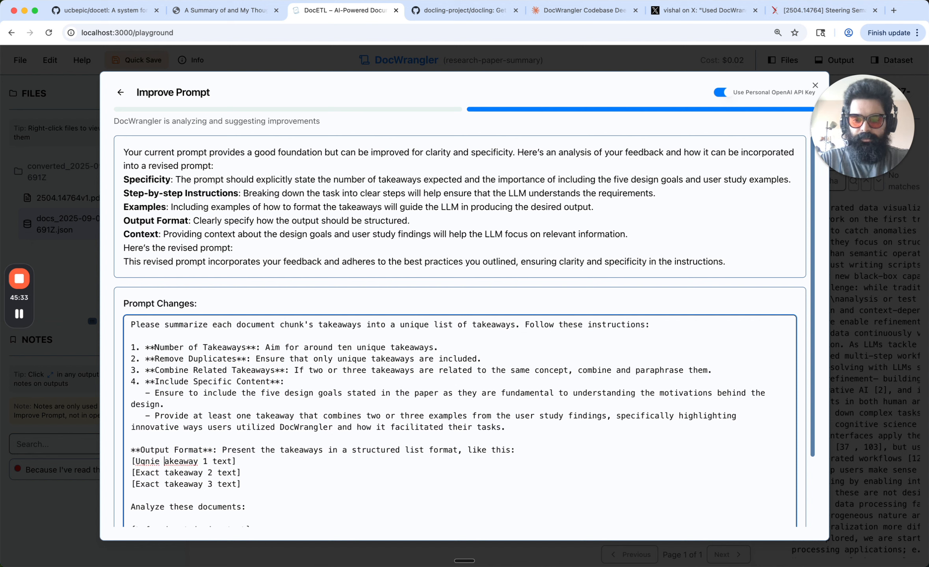
{"action": "key", "text": "BackSpace"}
{"action": "key", "text": "BackSpace"}
{"action": "type", "text": "nique 1"}
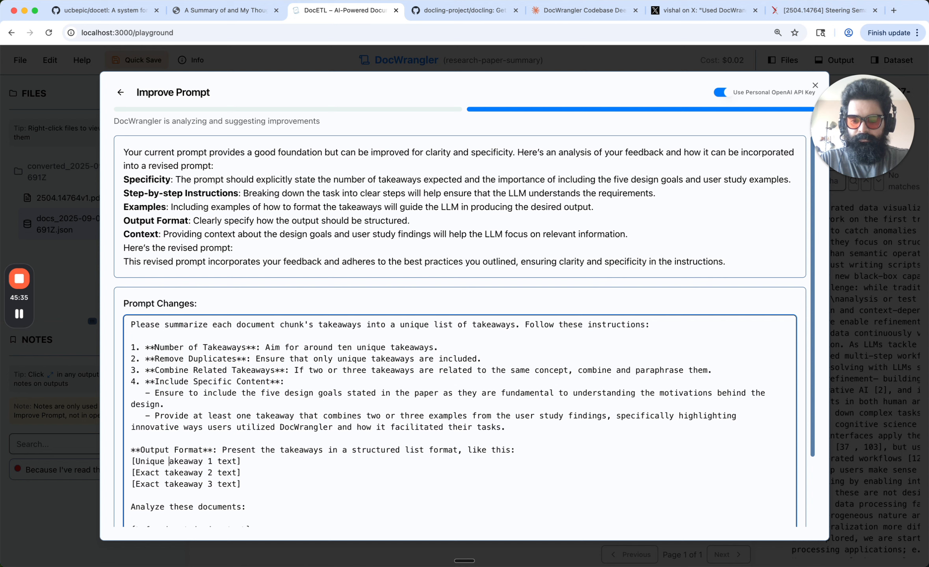
- Replace "Exact" with "Unique" in the output format lines for takeaways 2 and 3
{"action": "double_click", "coordinate": [151, 473]}
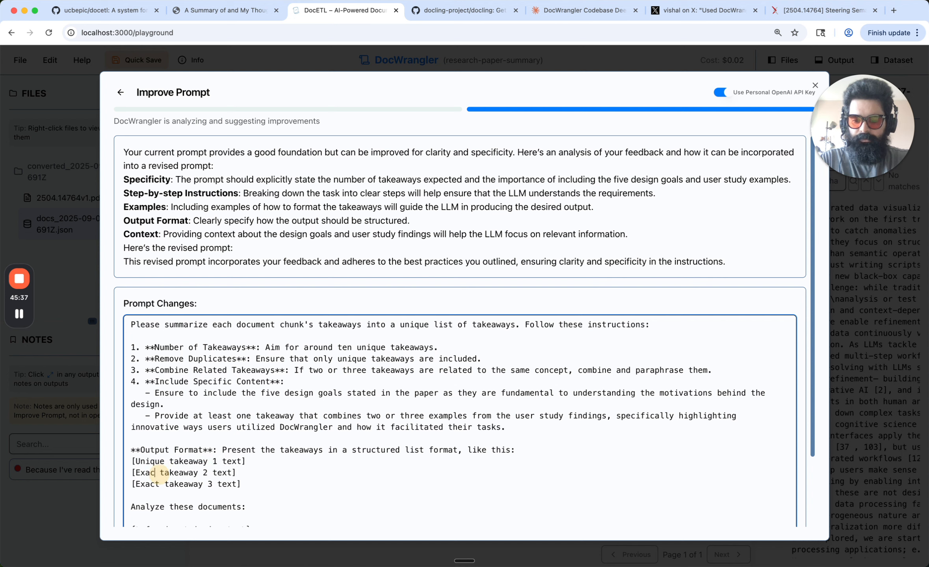
{"action": "key", "text": "BackSpace"}
{"action": "type", "text": "Unique"}
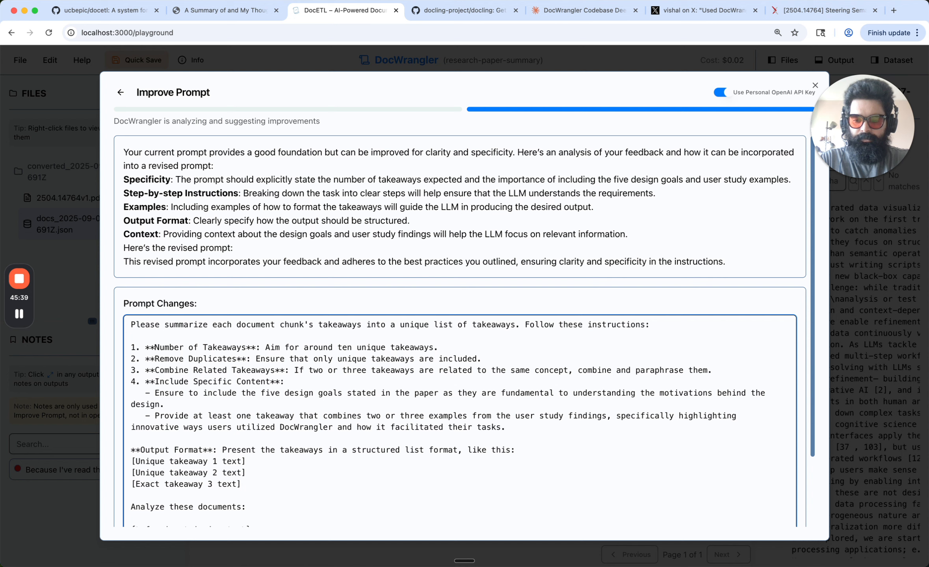
{"action": "double_click", "coordinate": [157, 484]}
{"action": "key", "text": "BackSpace"}
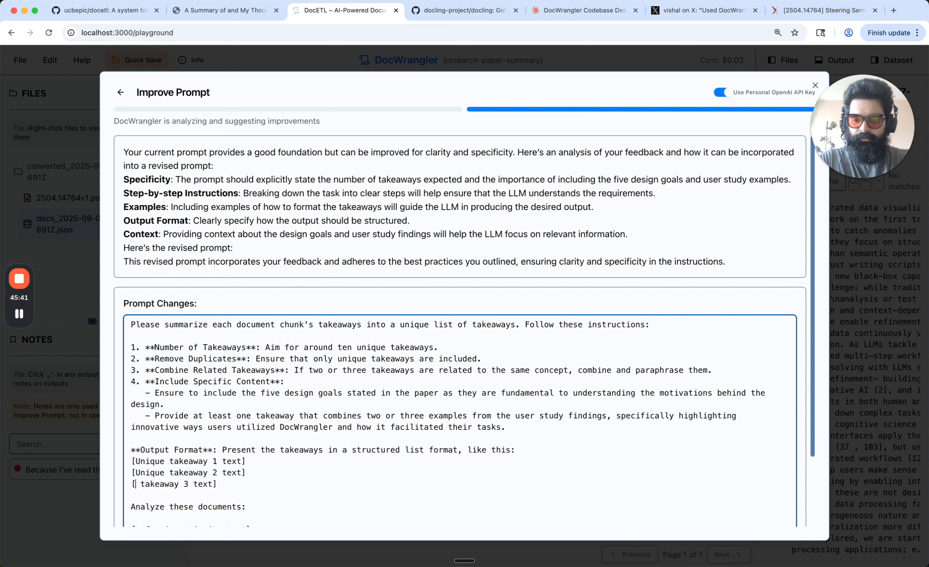
{"action": "type", "text": "Unique"}
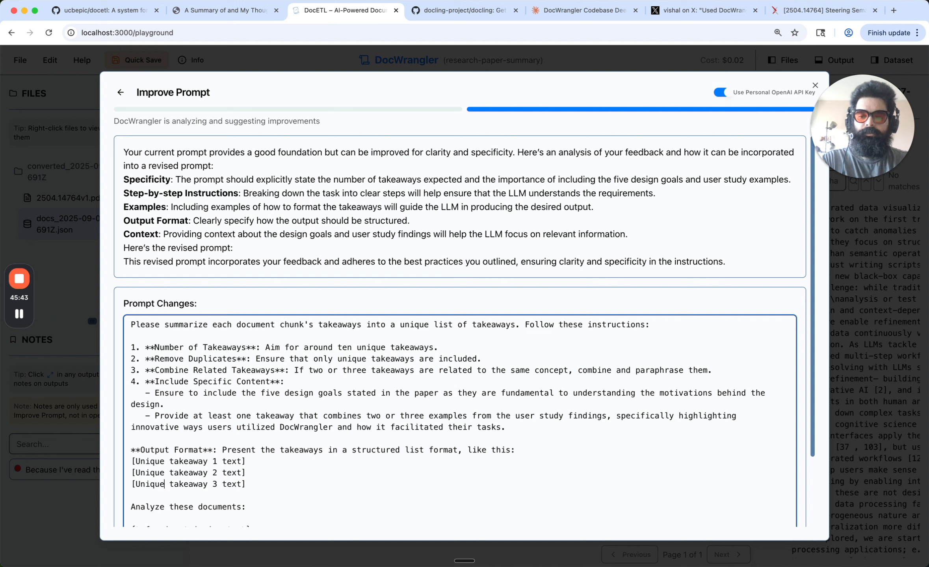
- Change the Number of Takeaways instruction to "Aim for 10-15 unique takeaways" and review the whole edited prompt
{"action": "left_click_drag", "start_coordinate": [352, 348], "coordinate": [301, 350]}
{"action": "type", "text": "10-15"}
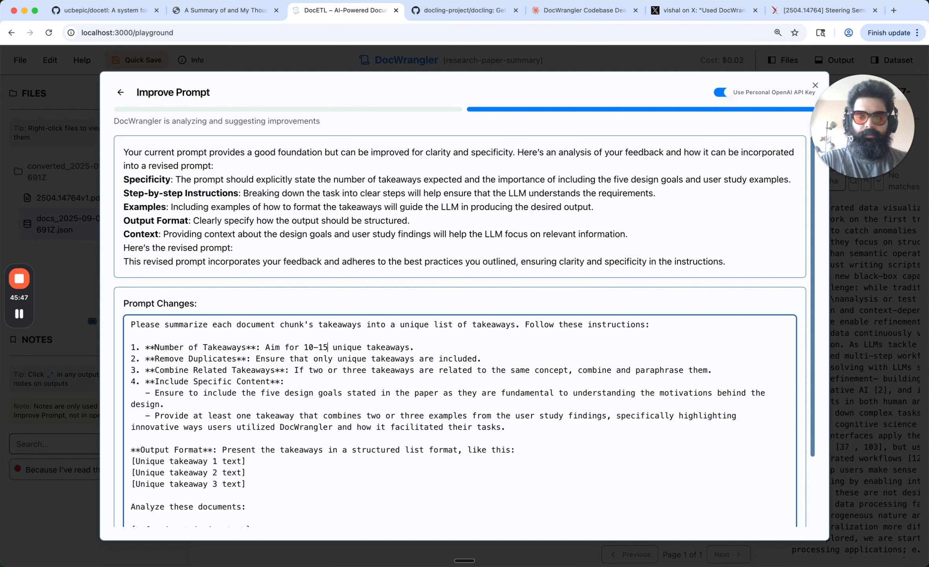
{"action": "scroll", "coordinate": [315, 352], "scroll_direction": "down", "scroll_amount": 2}
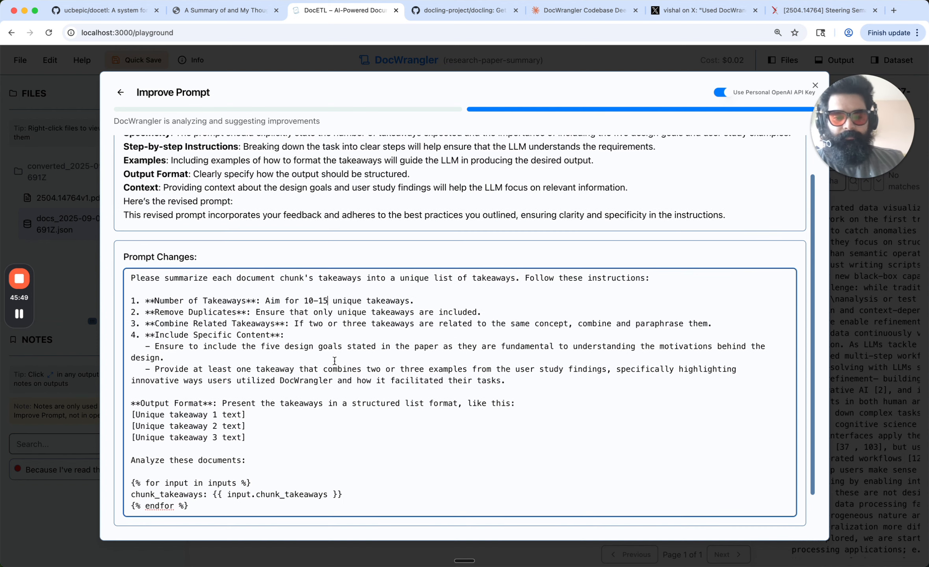
{"action": "scroll", "coordinate": [586, 213], "scroll_direction": "up", "scroll_amount": 2}
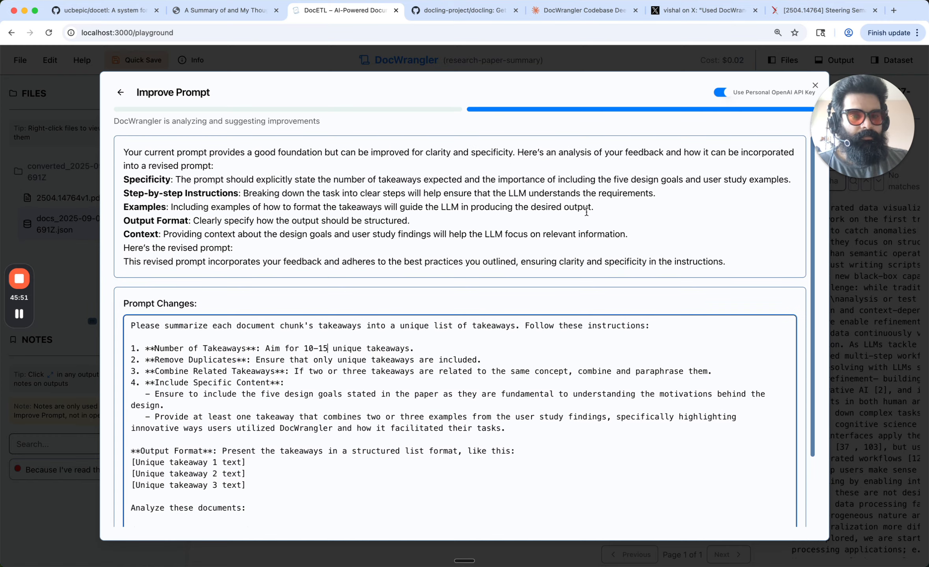
{"action": "scroll", "coordinate": [586, 212], "scroll_direction": "down", "scroll_amount": 4}
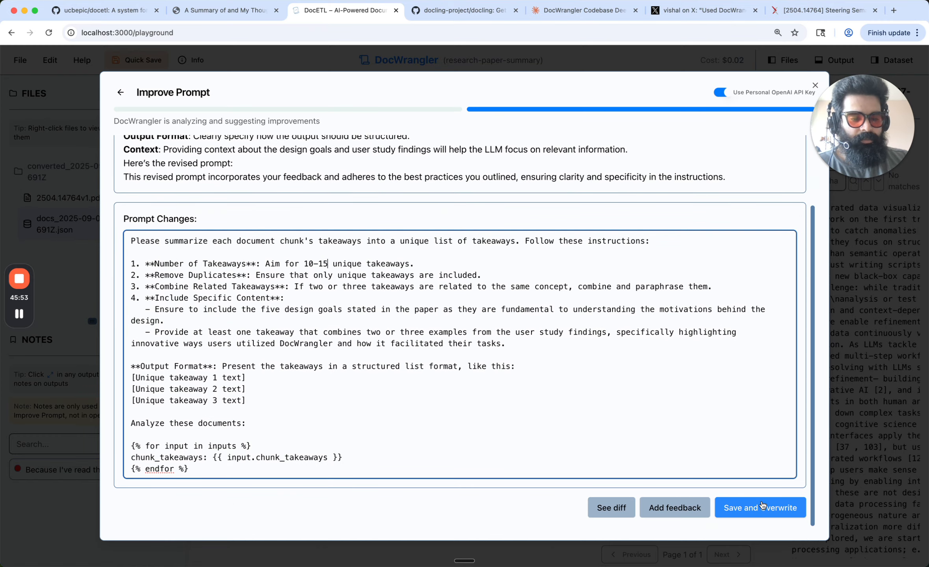
- Overwrite the Unique Takeaways prompt with the edited revision, clearing the operation's notes, and review the saved prompt
{"action": "left_click", "coordinate": [760, 507]}
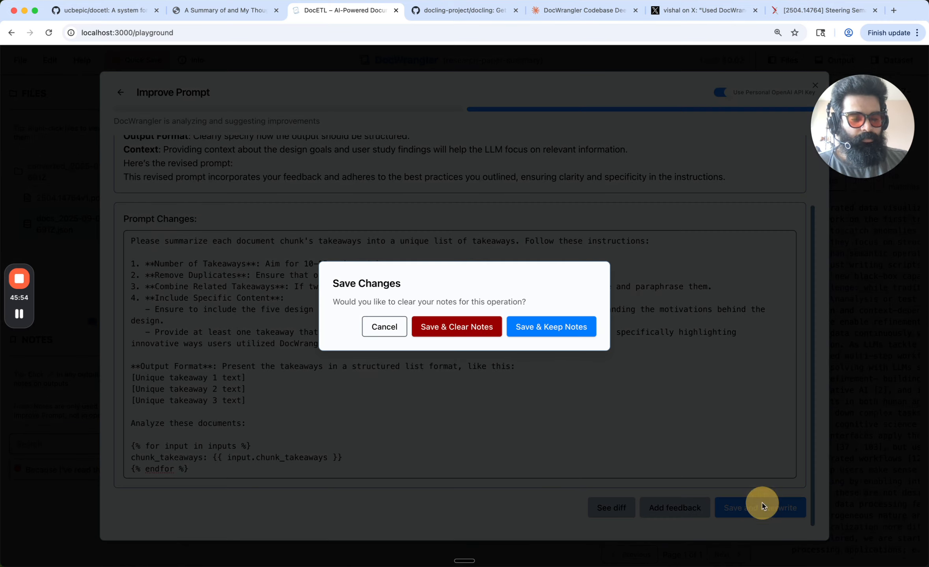
{"action": "left_click", "coordinate": [472, 328]}
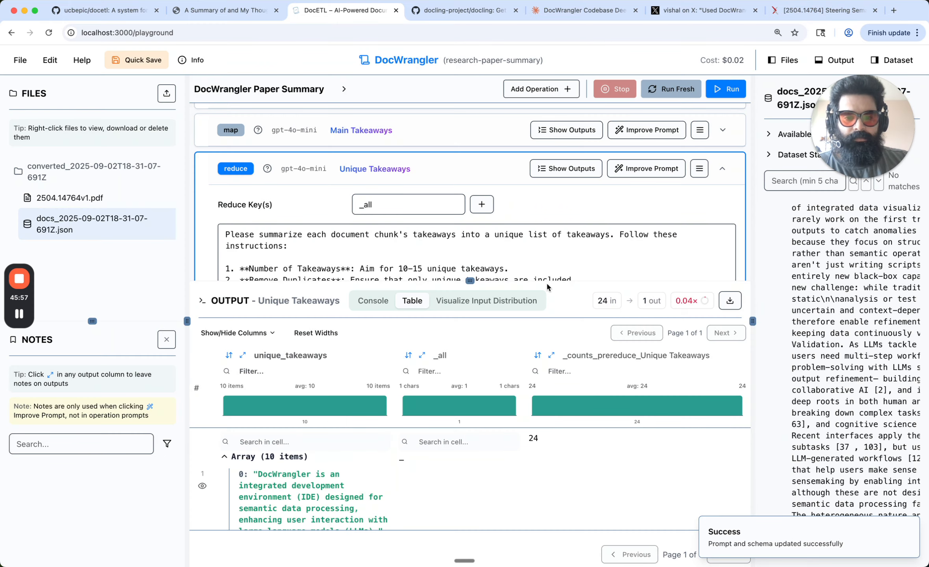
{"action": "left_click_drag", "start_coordinate": [558, 281], "coordinate": [549, 437]}
{"action": "scroll", "coordinate": [536, 340], "scroll_direction": "down", "scroll_amount": 3}
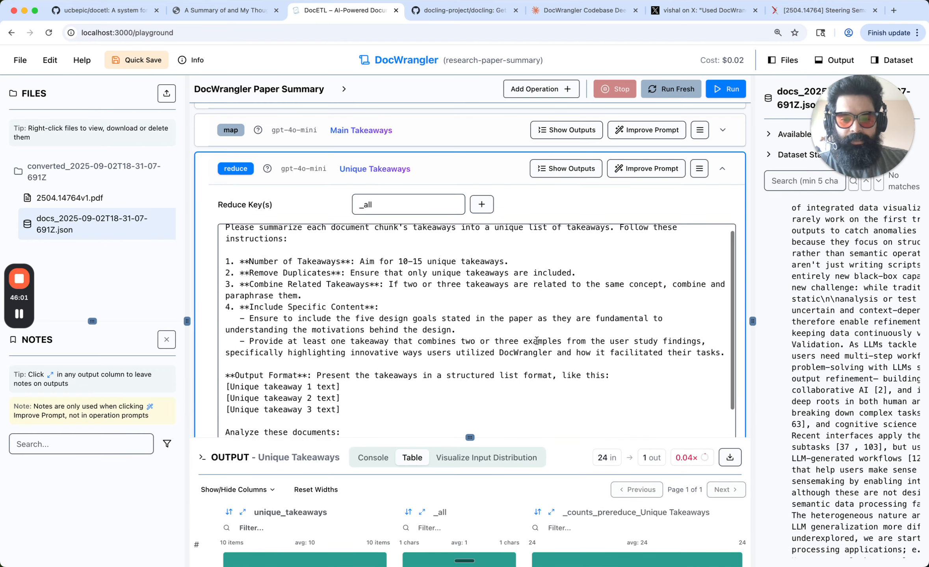
{"action": "scroll", "coordinate": [536, 341], "scroll_direction": "up", "scroll_amount": 3}
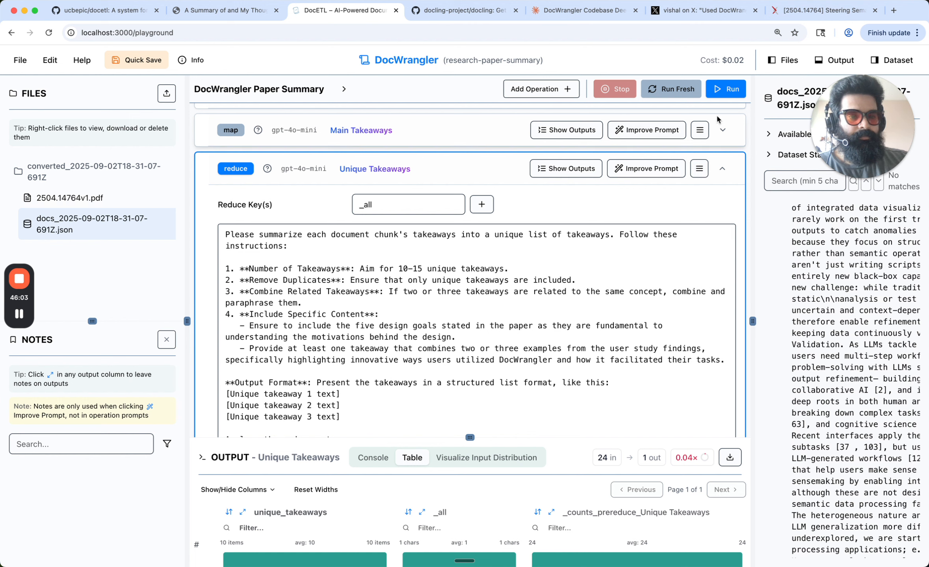
- Run the pipeline with the revised prompt and open the unique_takeaways output in the expanded cell view
{"action": "left_click", "coordinate": [727, 94]}
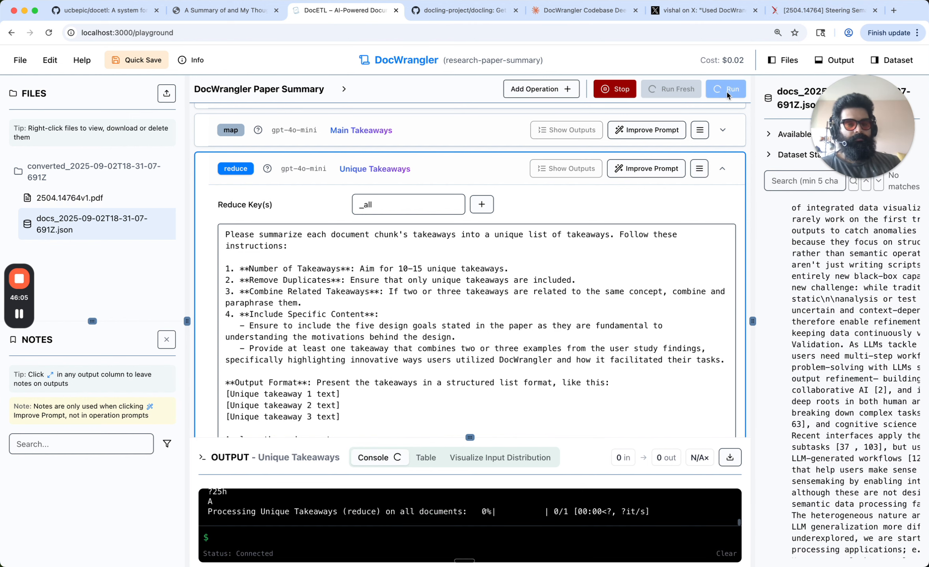
{"action": "left_click_drag", "start_coordinate": [573, 440], "coordinate": [579, 312]}
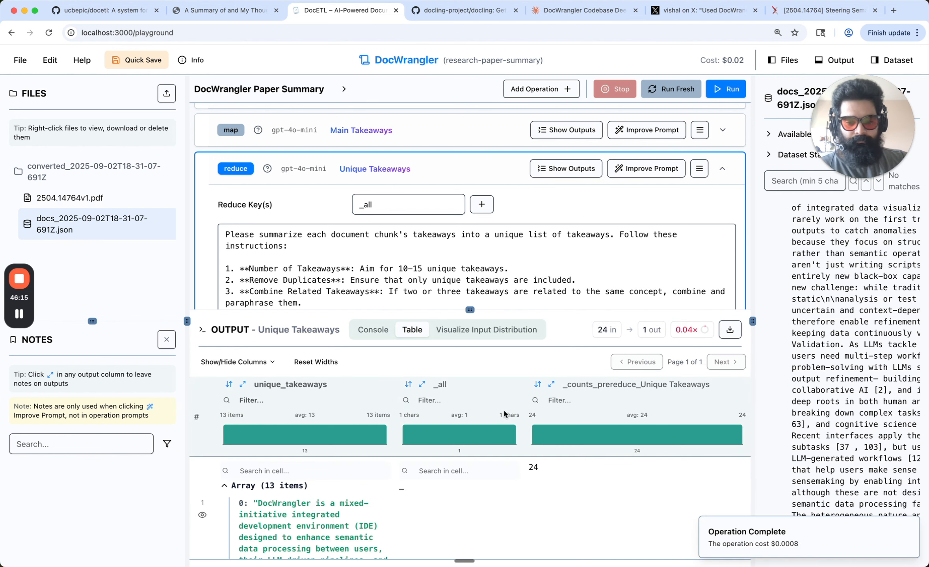
{"action": "left_click", "coordinate": [243, 384]}
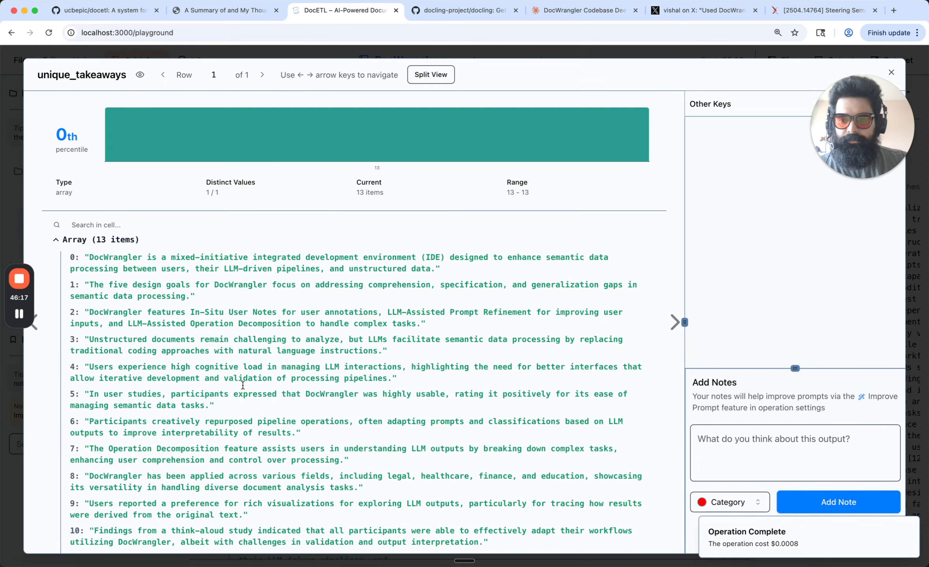
{"action": "scroll", "coordinate": [209, 310], "scroll_direction": "down", "scroll_amount": 2}
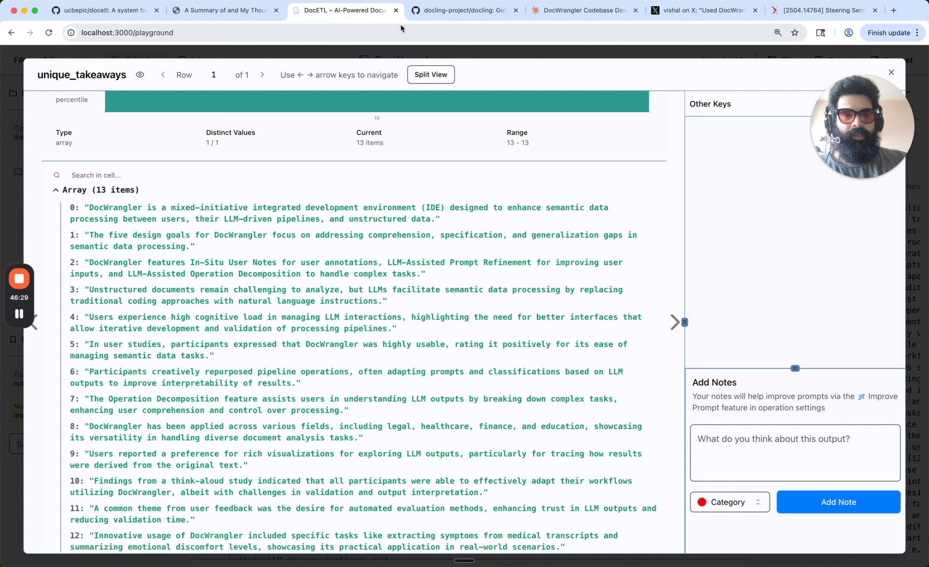
- Switch to the DocWrangler blog post and read the individual goals in the "Five DocWrangler Design Goals" callout for comparison
{"action": "left_click", "coordinate": [232, 11]}
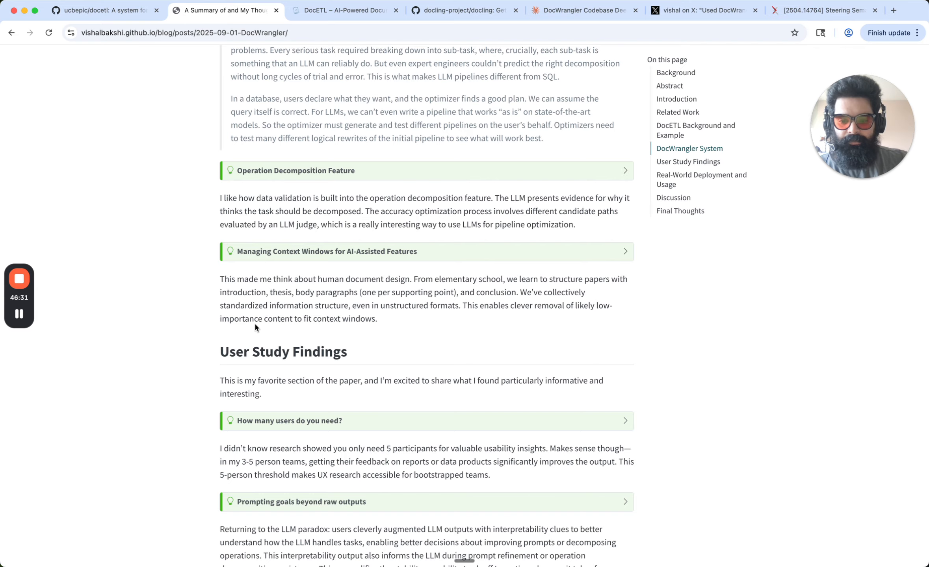
{"action": "scroll", "coordinate": [255, 323], "scroll_direction": "up", "scroll_amount": 10}
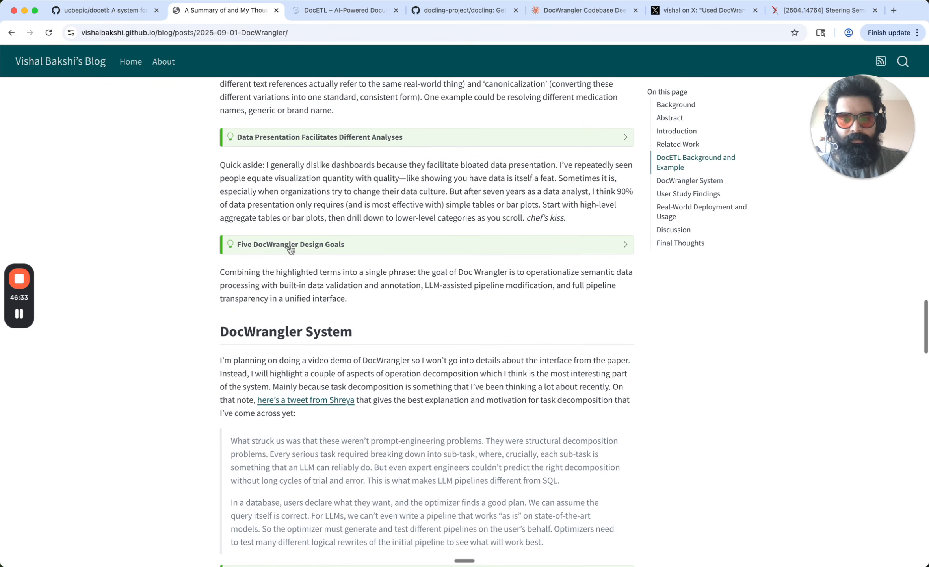
{"action": "left_click", "coordinate": [290, 240]}
{"action": "scroll", "coordinate": [264, 284], "scroll_direction": "down", "scroll_amount": 2}
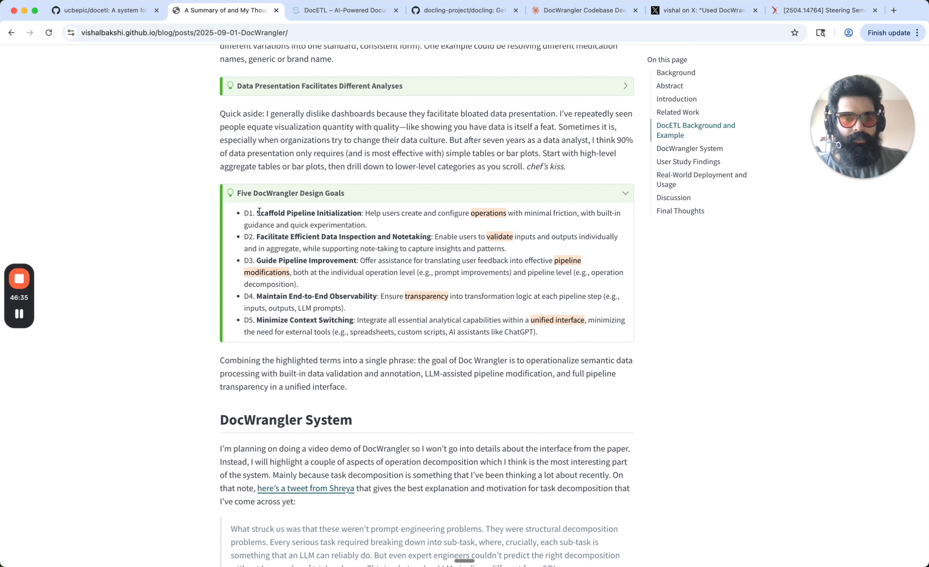
{"action": "left_click_drag", "start_coordinate": [256, 213], "coordinate": [359, 213]}
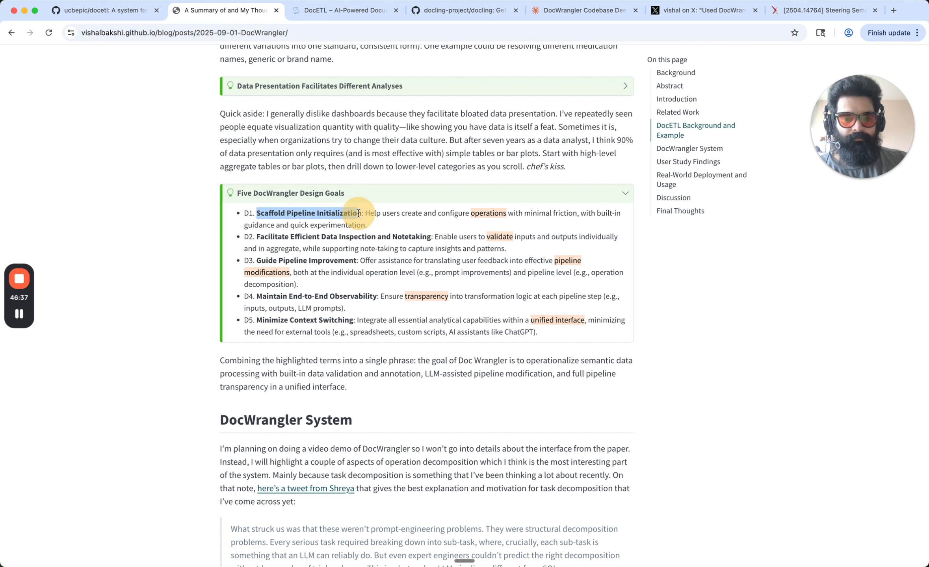
{"action": "left_click_drag", "start_coordinate": [273, 236], "coordinate": [401, 234]}
{"action": "left_click_drag", "start_coordinate": [285, 260], "coordinate": [338, 261]}
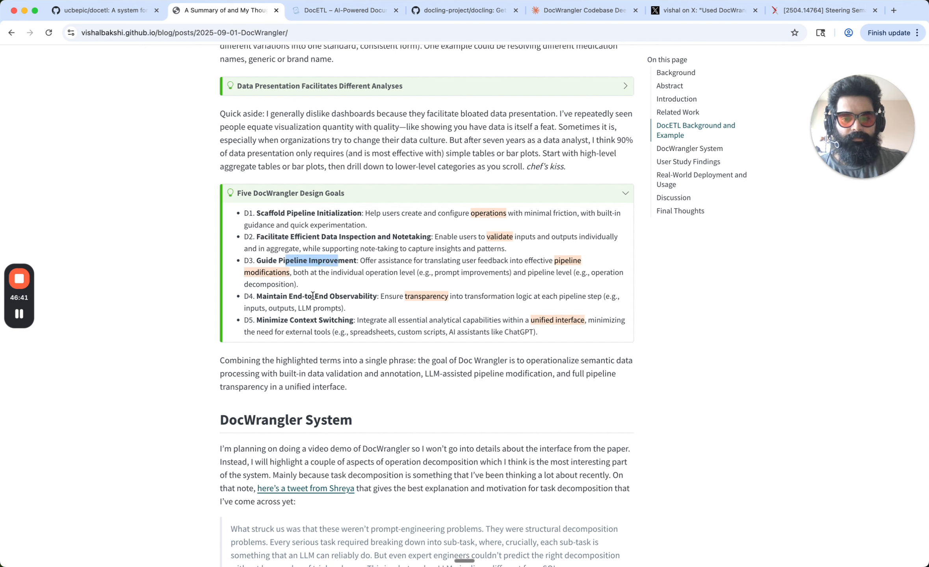
{"action": "left_click", "coordinate": [312, 295]}
- Return to the DocETL playground and read through unique takeaways 3 to 6 in the expanded output
{"action": "left_click", "coordinate": [355, 12]}
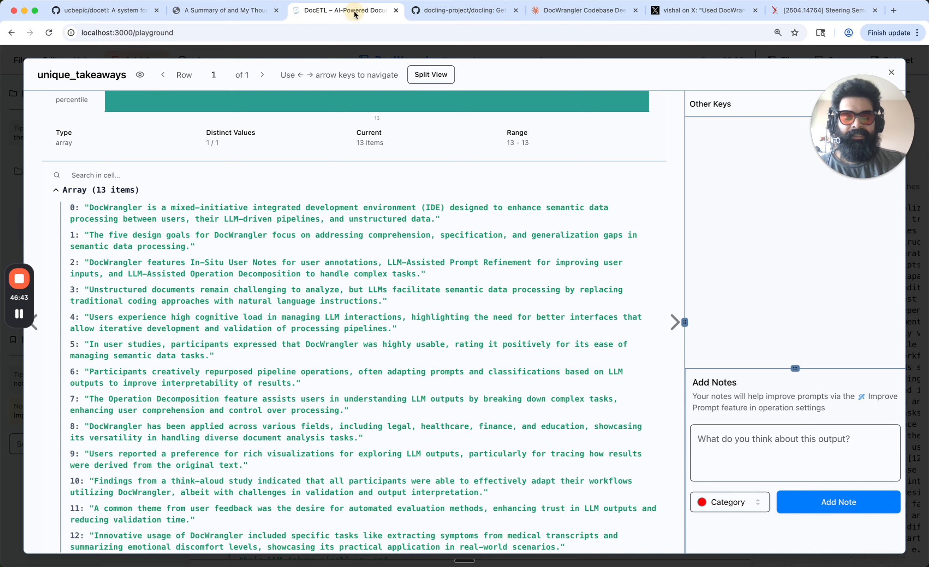
{"action": "scroll", "coordinate": [273, 250], "scroll_direction": "down", "scroll_amount": 1}
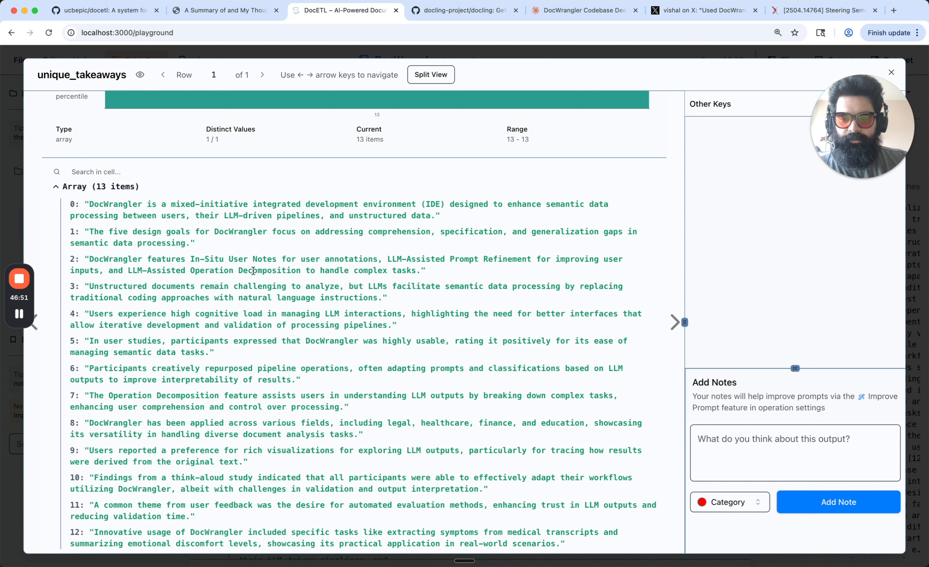
{"action": "left_click_drag", "start_coordinate": [204, 286], "coordinate": [363, 298]}
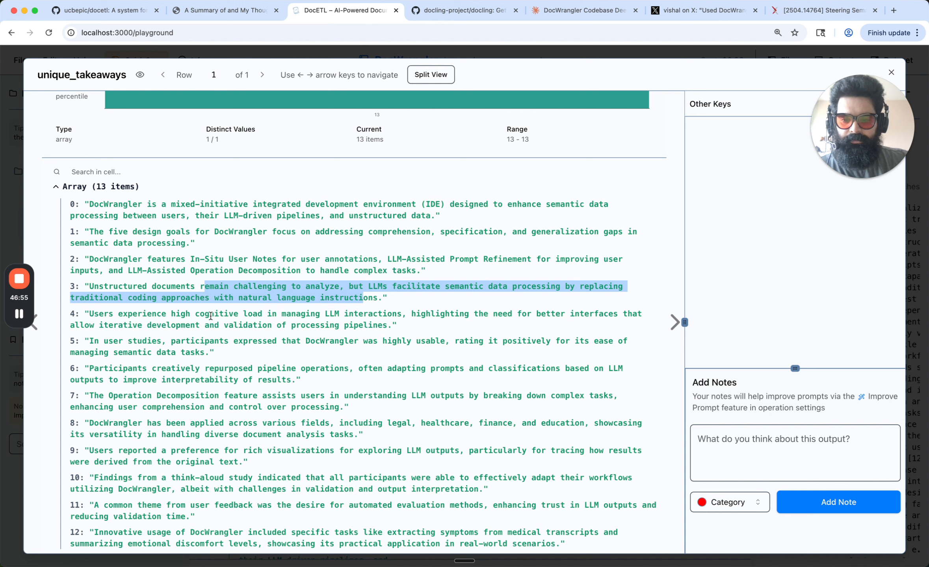
{"action": "left_click_drag", "start_coordinate": [210, 314], "coordinate": [335, 316]}
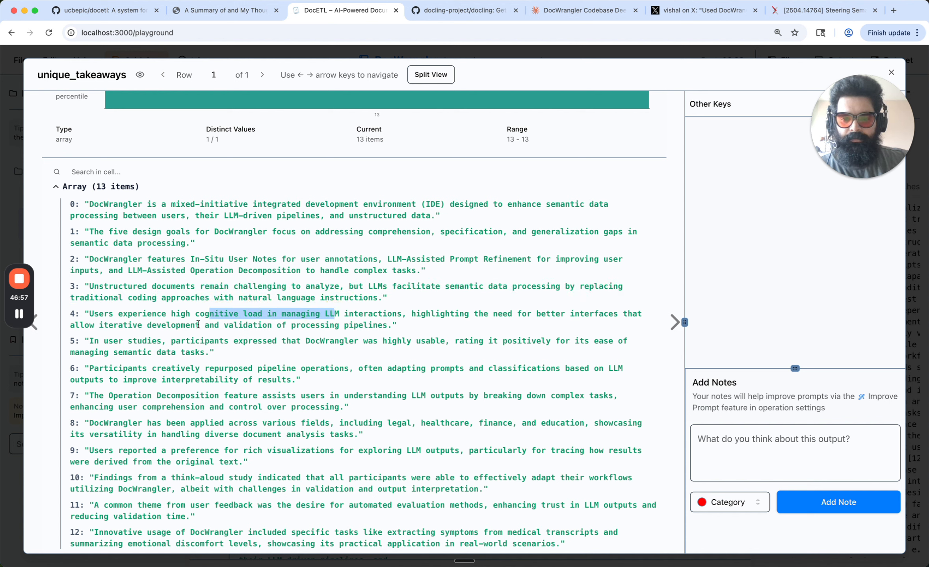
{"action": "left_click_drag", "start_coordinate": [200, 324], "coordinate": [305, 325]}
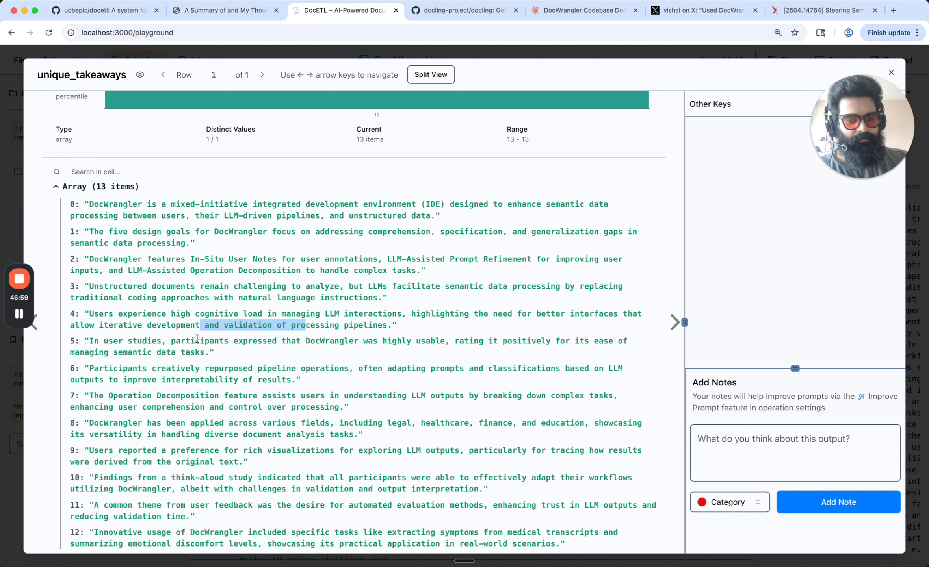
{"action": "left_click_drag", "start_coordinate": [200, 341], "coordinate": [387, 341]}
{"action": "left_click_drag", "start_coordinate": [123, 352], "coordinate": [356, 370]}
{"action": "left_click", "coordinate": [347, 381]}
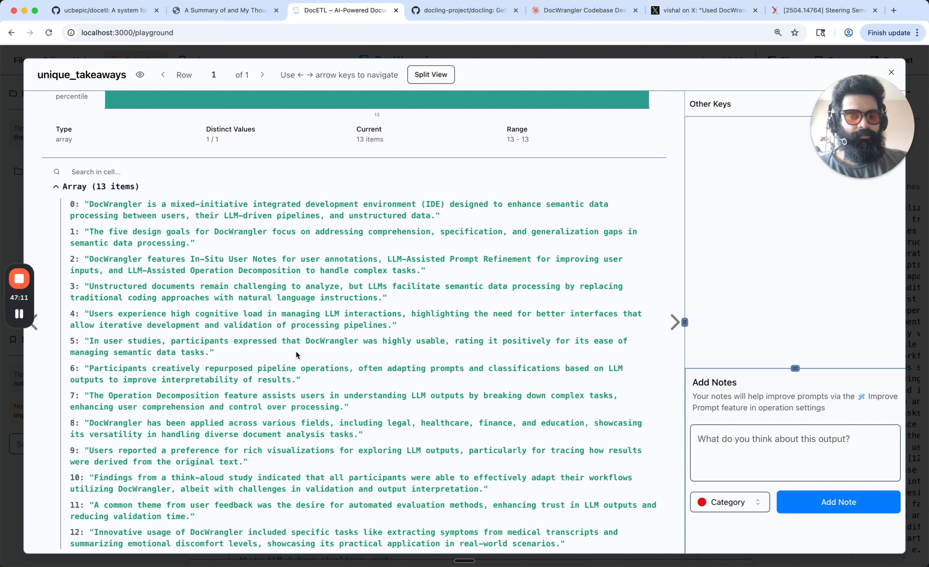
{"action": "scroll", "coordinate": [320, 384], "scroll_direction": "up", "scroll_amount": 1}
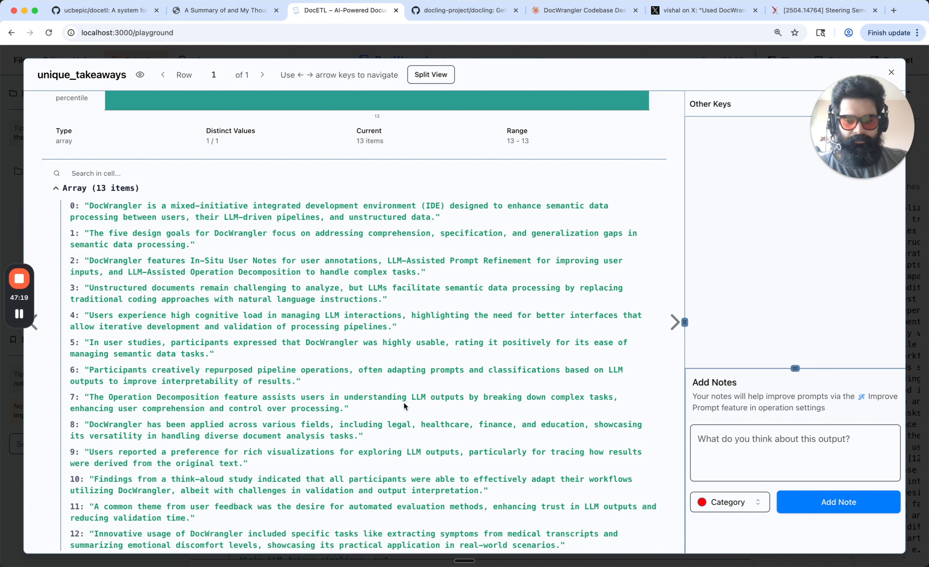
- Read unique takeaways 8 to 11, including the user feedback and evaluation items, and close the expanded output
{"action": "left_click_drag", "start_coordinate": [133, 397], "coordinate": [348, 435]}
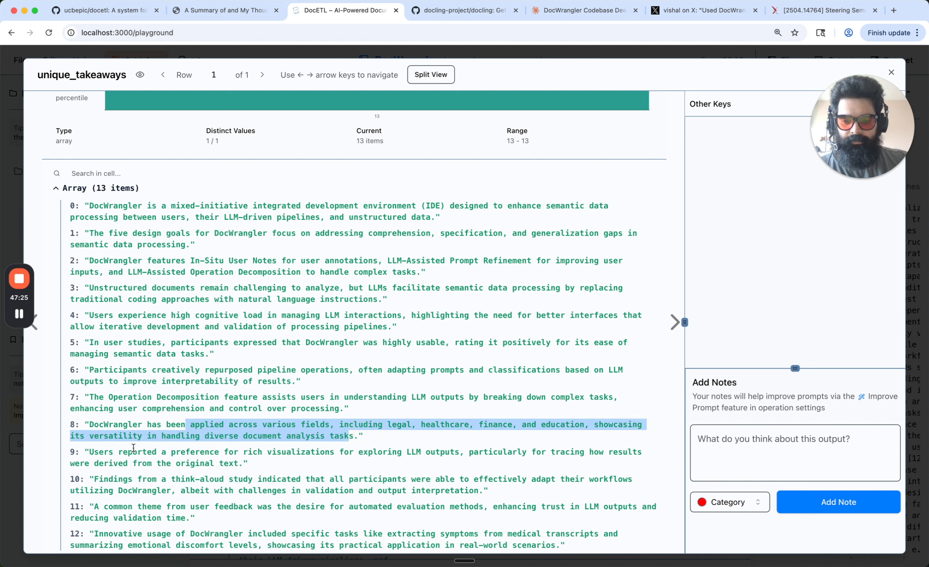
{"action": "left_click_drag", "start_coordinate": [117, 451], "coordinate": [237, 461]}
{"action": "left_click", "coordinate": [237, 461]}
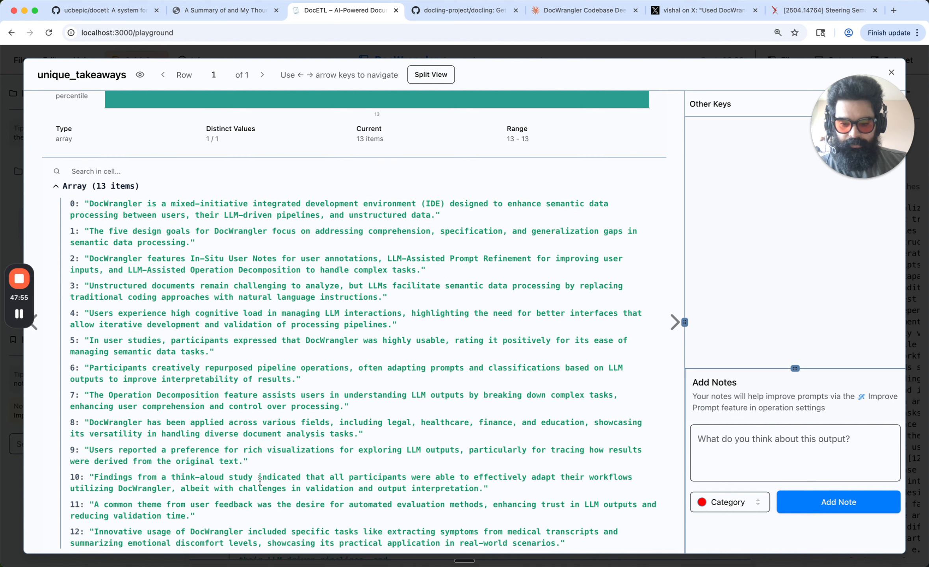
{"action": "scroll", "coordinate": [214, 492], "scroll_direction": "down", "scroll_amount": 1}
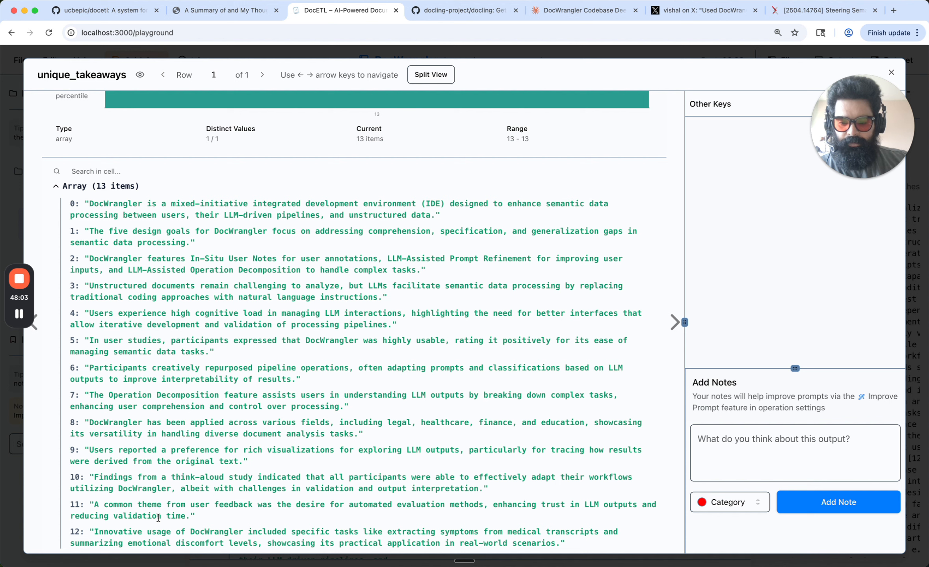
{"action": "left_click_drag", "start_coordinate": [94, 504], "coordinate": [187, 513]}
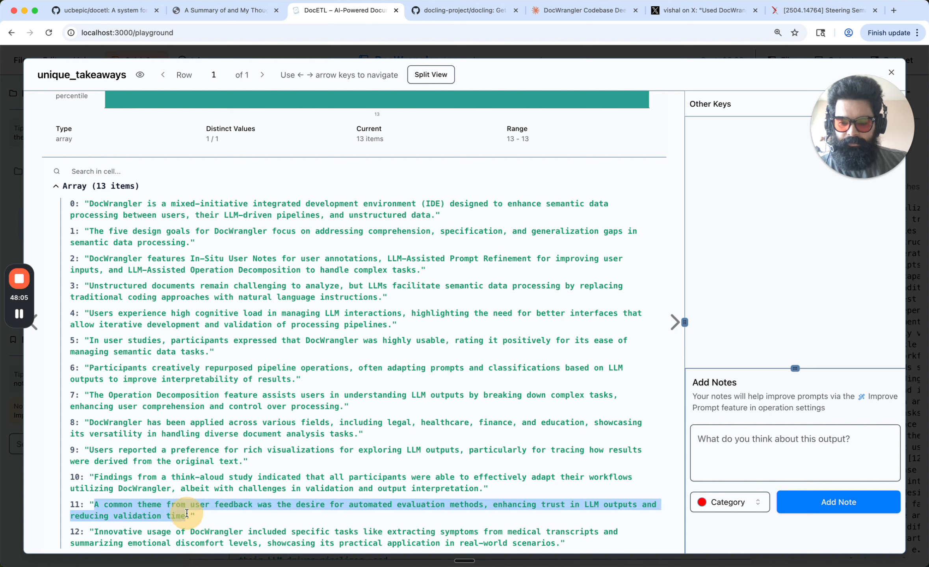
{"action": "left_click", "coordinate": [187, 513]}
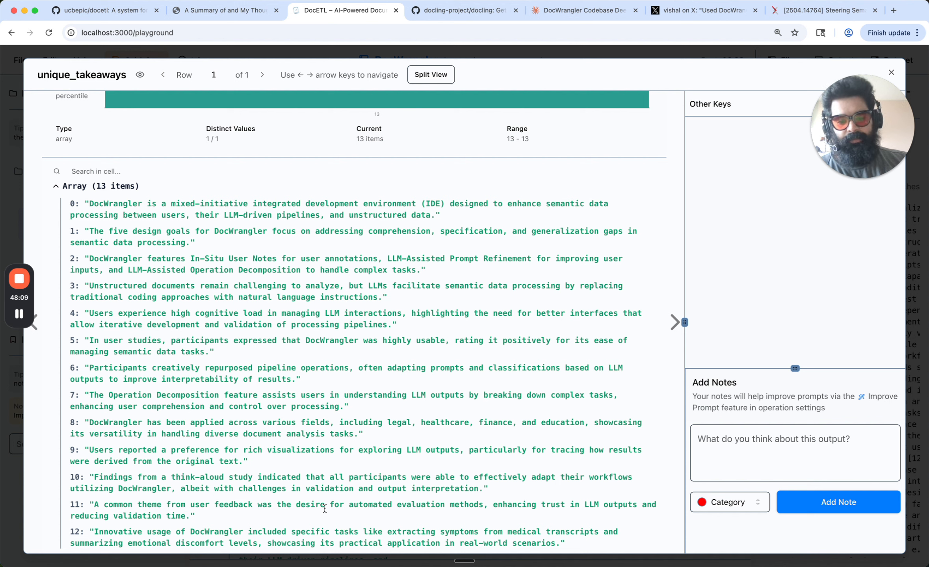
{"action": "left_click_drag", "start_coordinate": [349, 505], "coordinate": [484, 504]}
{"action": "left_click", "coordinate": [484, 505]}
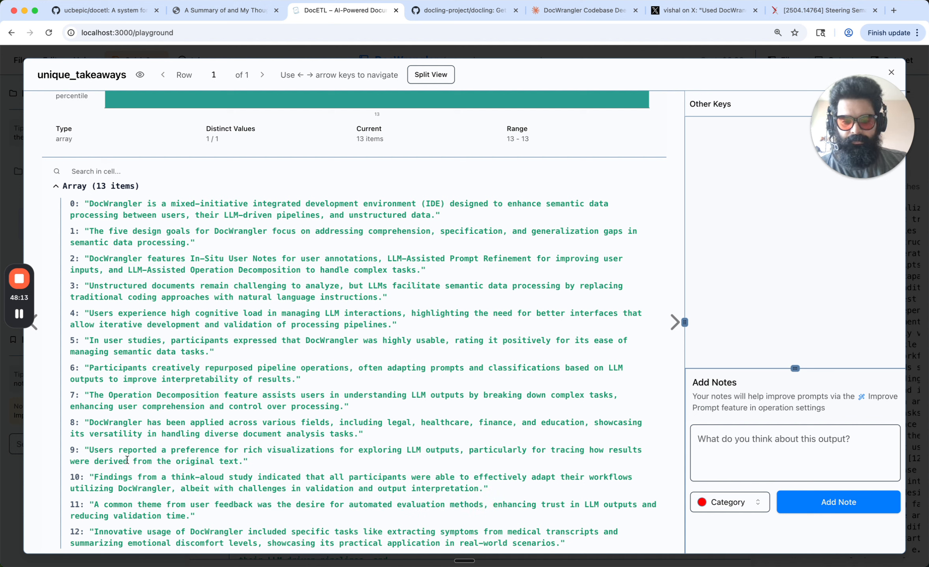
{"action": "left_click_drag", "start_coordinate": [127, 460], "coordinate": [190, 460]}
{"action": "left_click", "coordinate": [190, 460]}
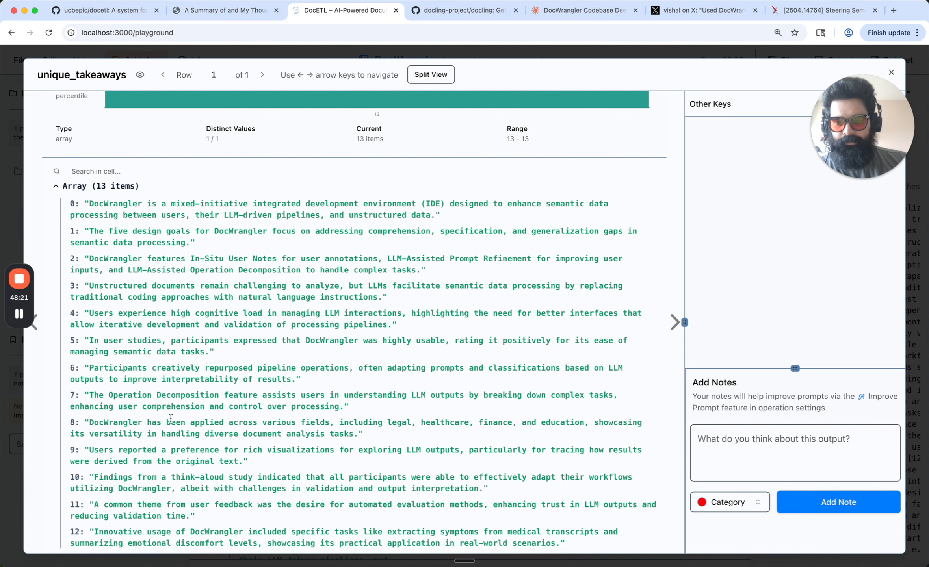
{"action": "scroll", "coordinate": [171, 418], "scroll_direction": "up", "scroll_amount": 1}
{"action": "scroll", "coordinate": [171, 418], "scroll_direction": "down", "scroll_amount": 1}
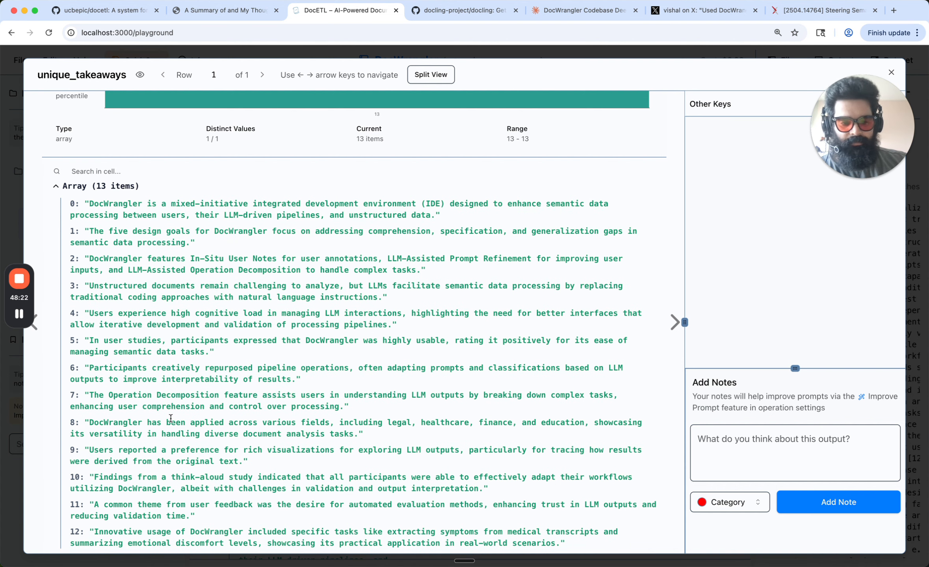
{"action": "left_click", "coordinate": [892, 73]}
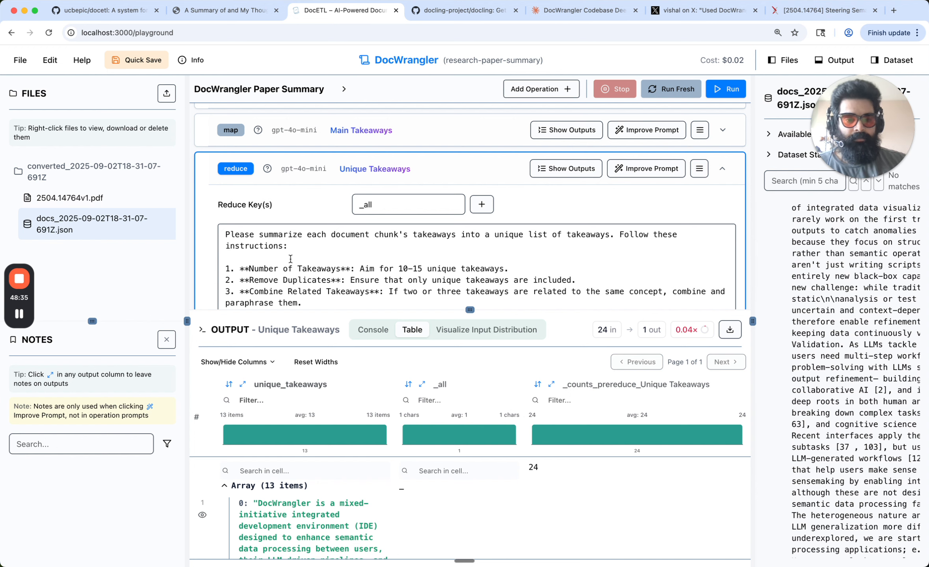
- Collapse the Unique Takeaways operation and check the split key, method and delimiter settings of Split by Markdown Heading
{"action": "left_click", "coordinate": [721, 169]}
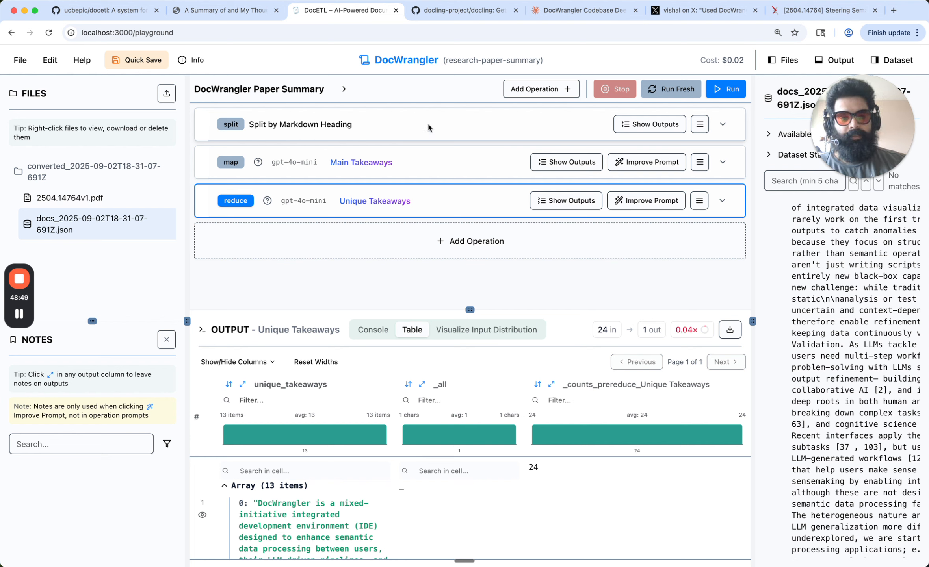
{"action": "left_click", "coordinate": [722, 124]}
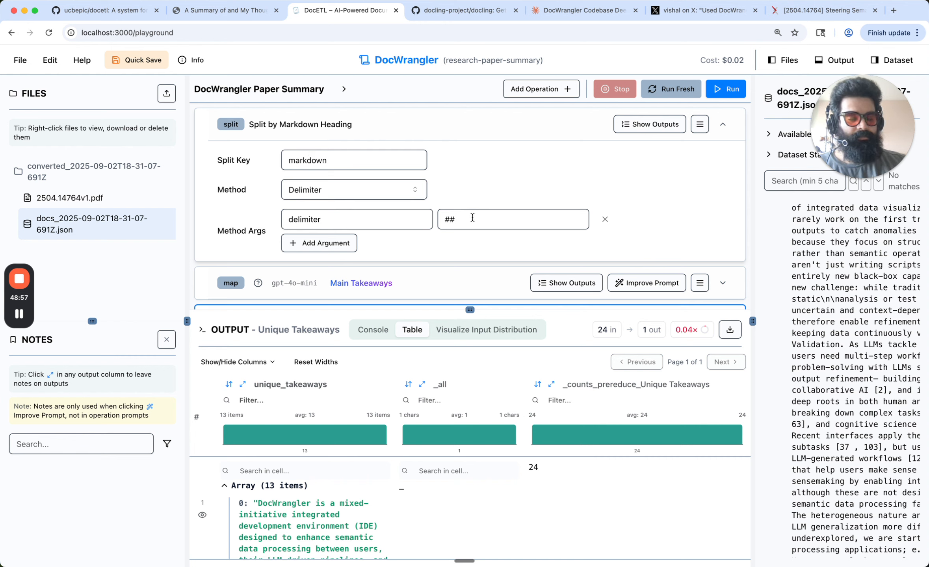
{"action": "left_click", "coordinate": [722, 124]}
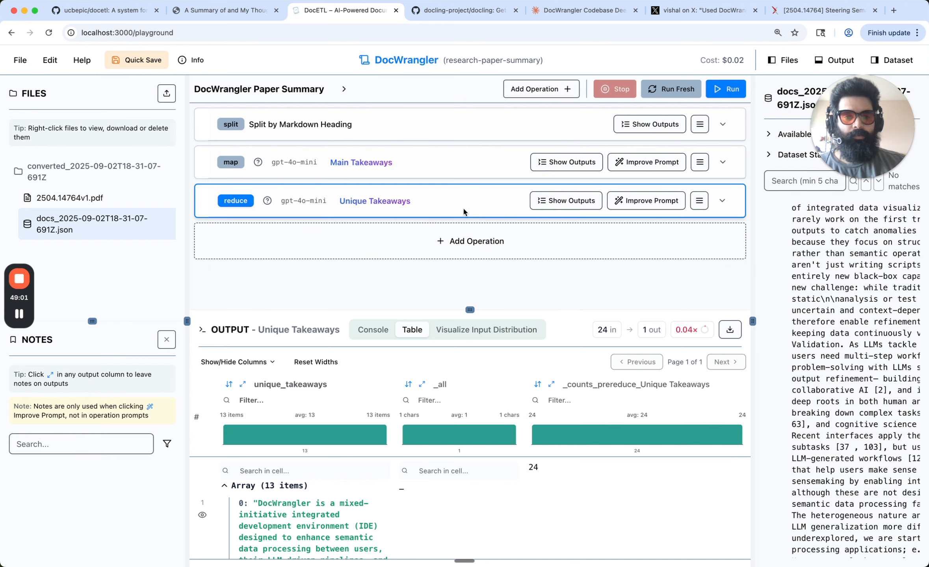
- Show the outputs of Split by Markdown Heading and look through the markdown chunks on the first page of rows
{"action": "left_click", "coordinate": [649, 124]}
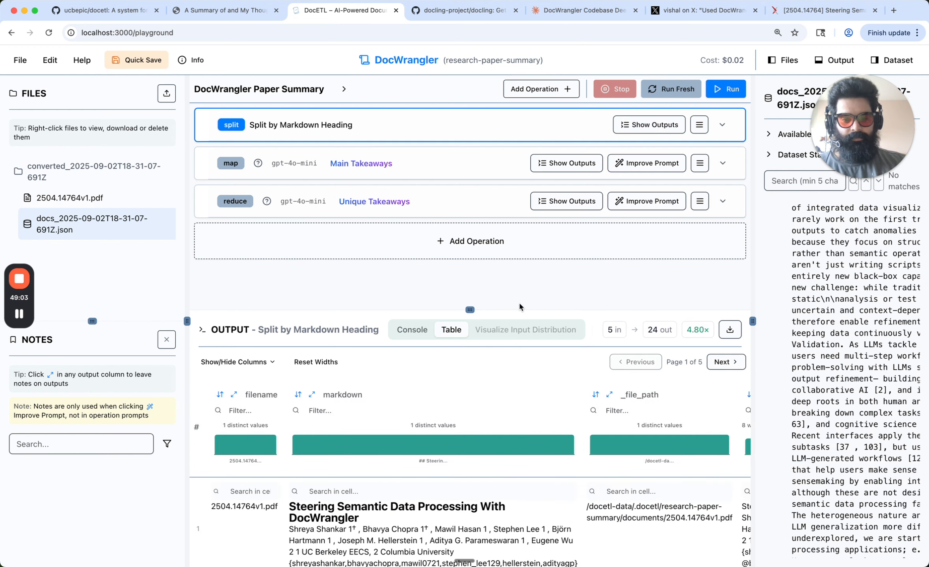
{"action": "scroll", "coordinate": [621, 436], "scroll_direction": "down", "scroll_amount": 3}
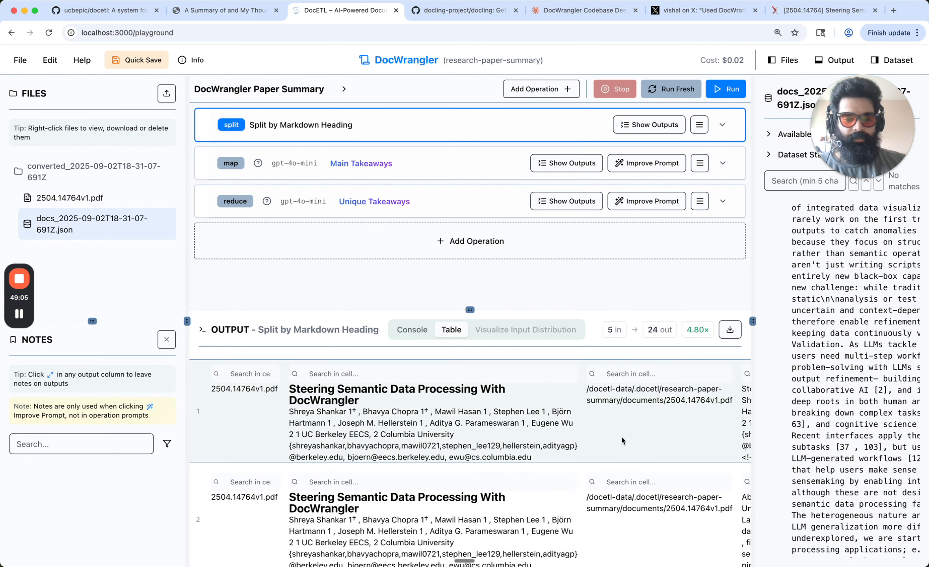
{"action": "scroll", "coordinate": [265, 397], "scroll_direction": "down", "scroll_amount": 1}
{"action": "scroll", "coordinate": [265, 396], "scroll_direction": "right", "scroll_amount": 2}
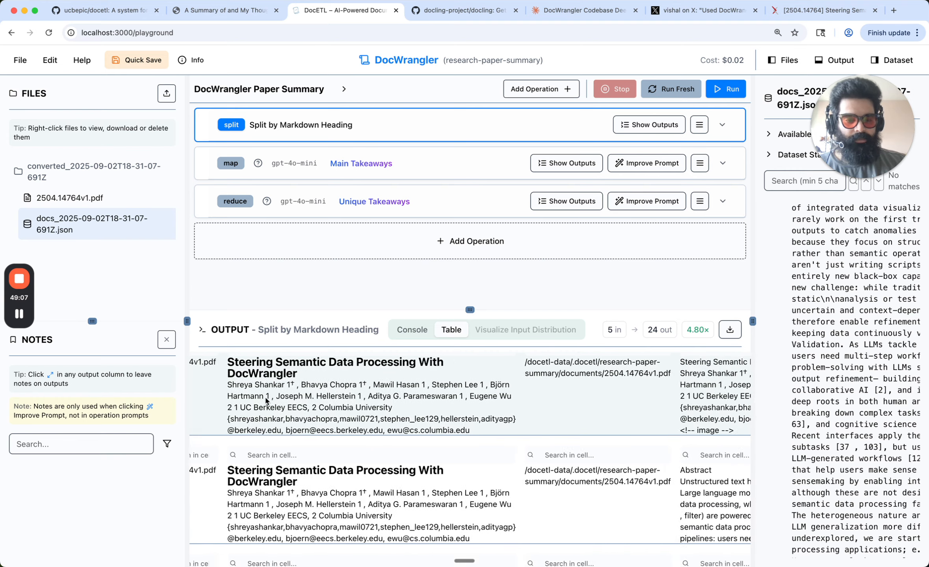
{"action": "scroll", "coordinate": [265, 396], "scroll_direction": "right", "scroll_amount": 3}
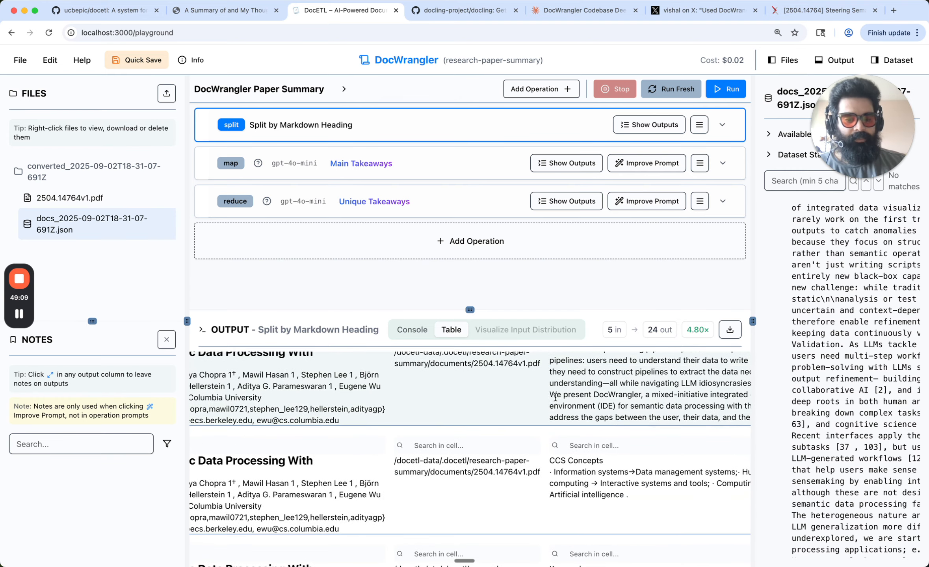
{"action": "scroll", "coordinate": [540, 450], "scroll_direction": "down", "scroll_amount": 5}
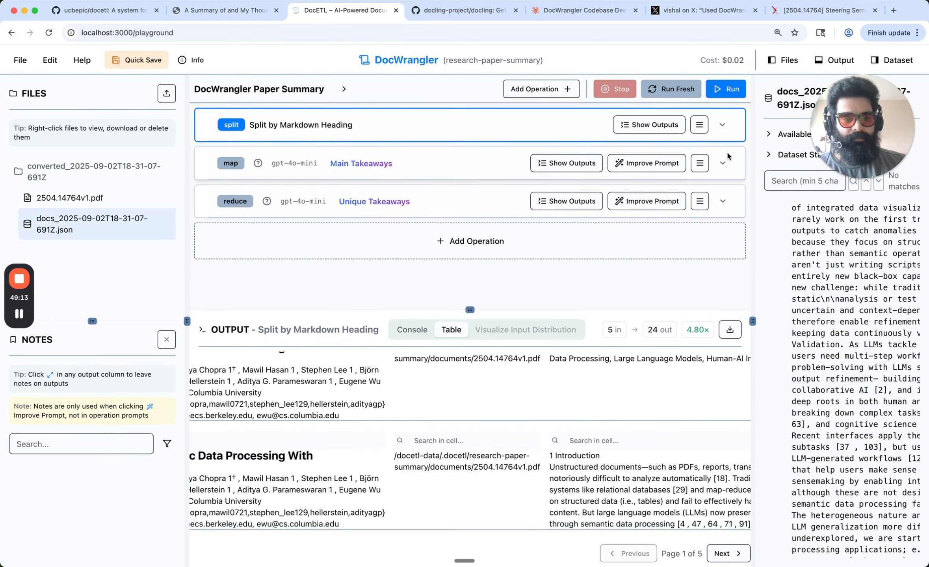
- Expand the Main Takeaways operation, read its verbatim extraction instructions and example output format, and collapse it again
{"action": "left_click", "coordinate": [723, 162]}
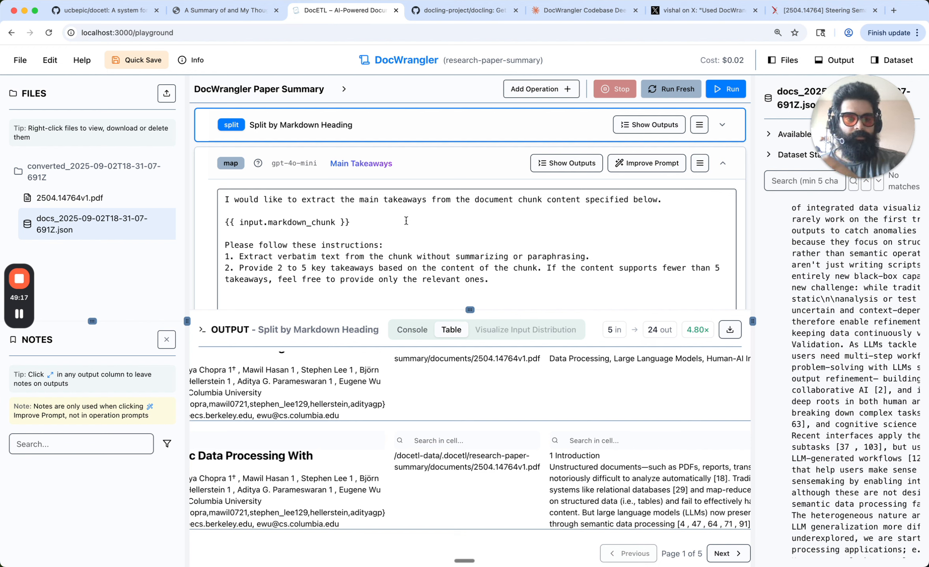
{"action": "scroll", "coordinate": [405, 221], "scroll_direction": "down", "scroll_amount": 1}
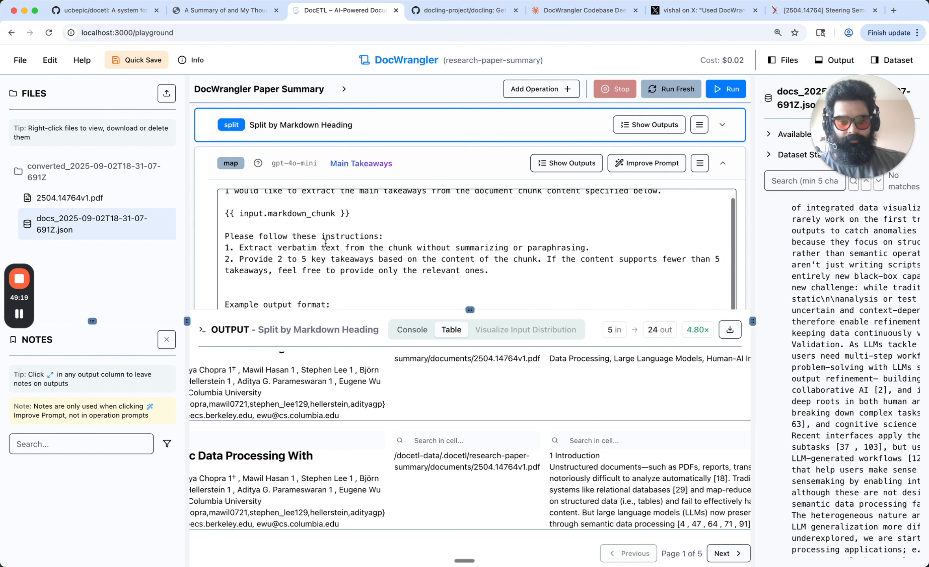
{"action": "left_click_drag", "start_coordinate": [278, 249], "coordinate": [342, 250]}
{"action": "left_click", "coordinate": [341, 250]}
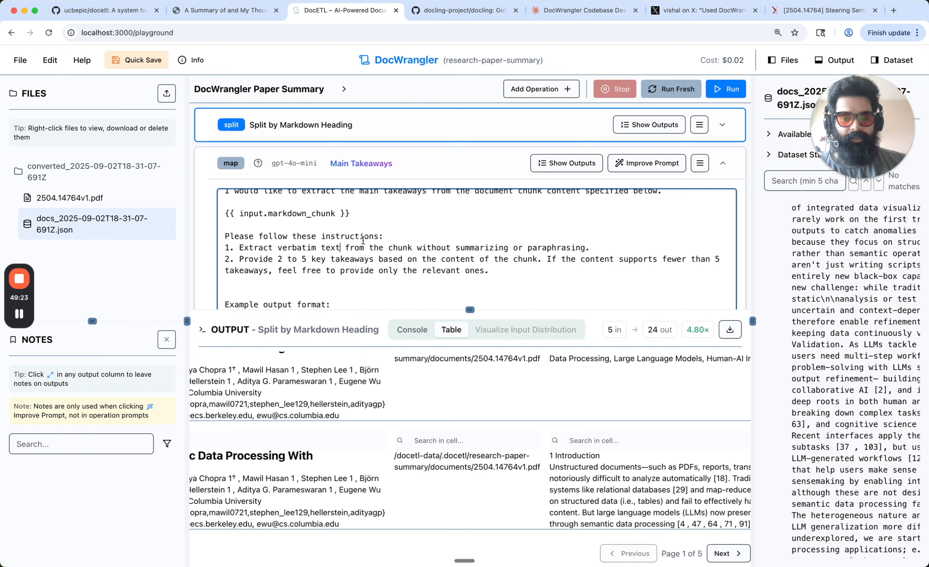
{"action": "scroll", "coordinate": [363, 240], "scroll_direction": "down", "scroll_amount": 3}
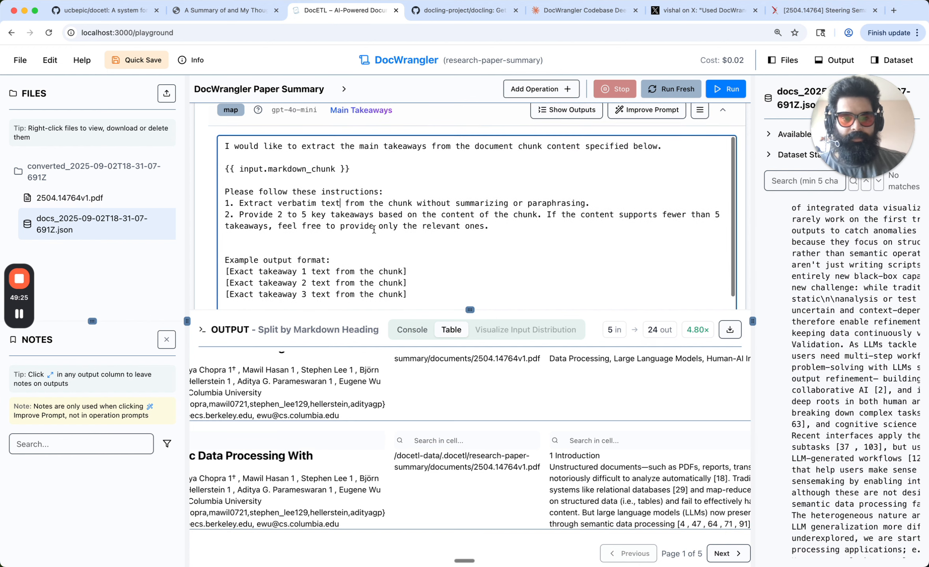
{"action": "scroll", "coordinate": [649, 137], "scroll_direction": "up", "scroll_amount": 2}
{"action": "left_click", "coordinate": [723, 159]}
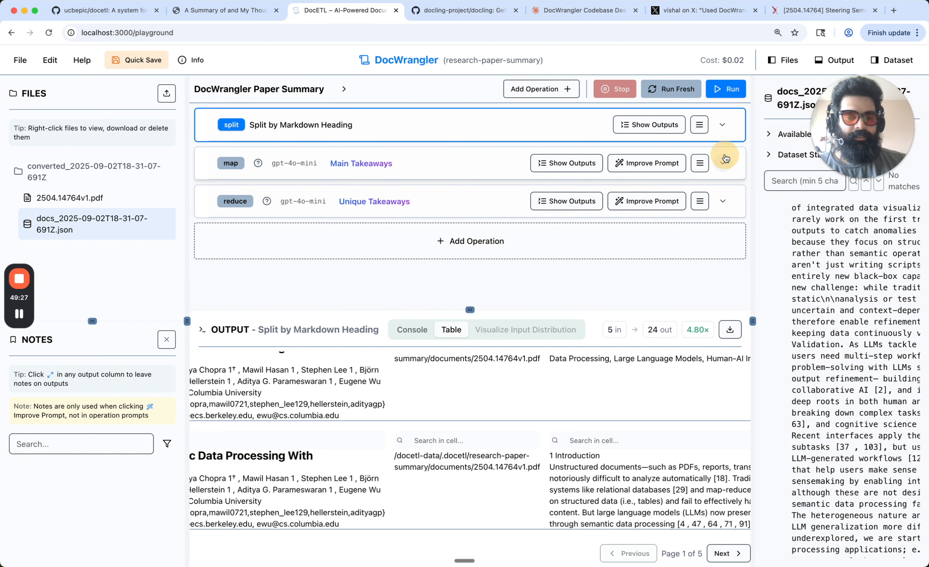
- Expand the Unique Takeaways operation and read the numbered prompt instructions, highlighting the one about including the five design goals
{"action": "left_click", "coordinate": [723, 201]}
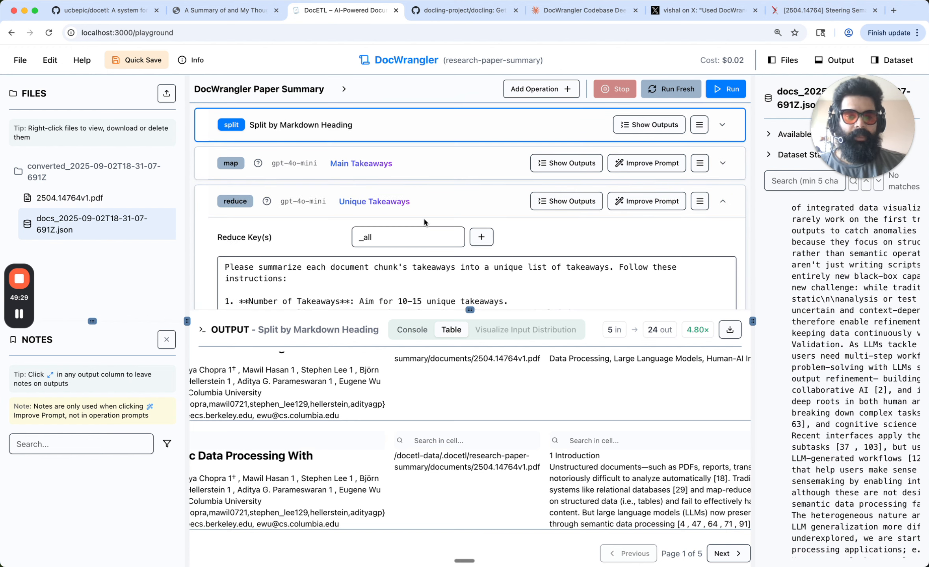
{"action": "scroll", "coordinate": [425, 223], "scroll_direction": "down", "scroll_amount": 2}
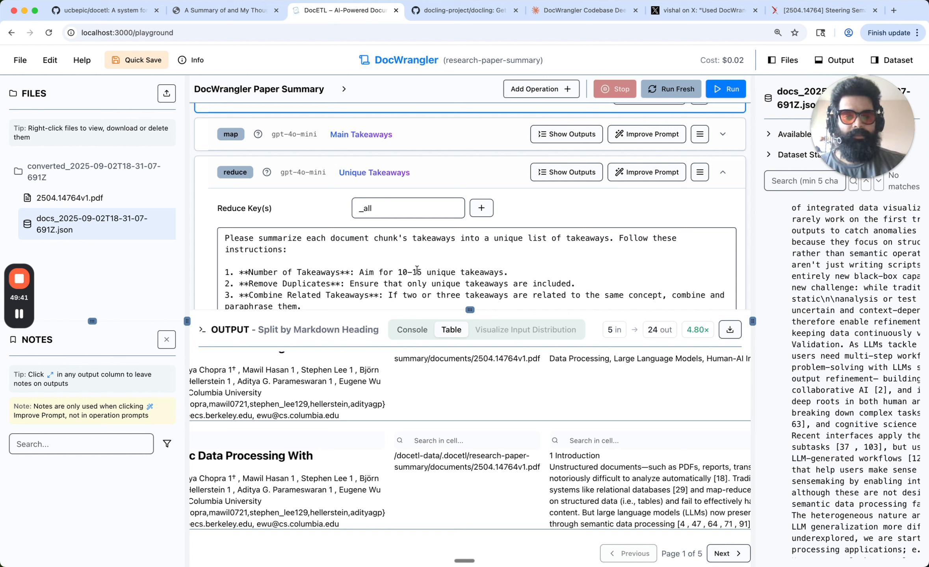
{"action": "scroll", "coordinate": [393, 270], "scroll_direction": "down", "scroll_amount": 2}
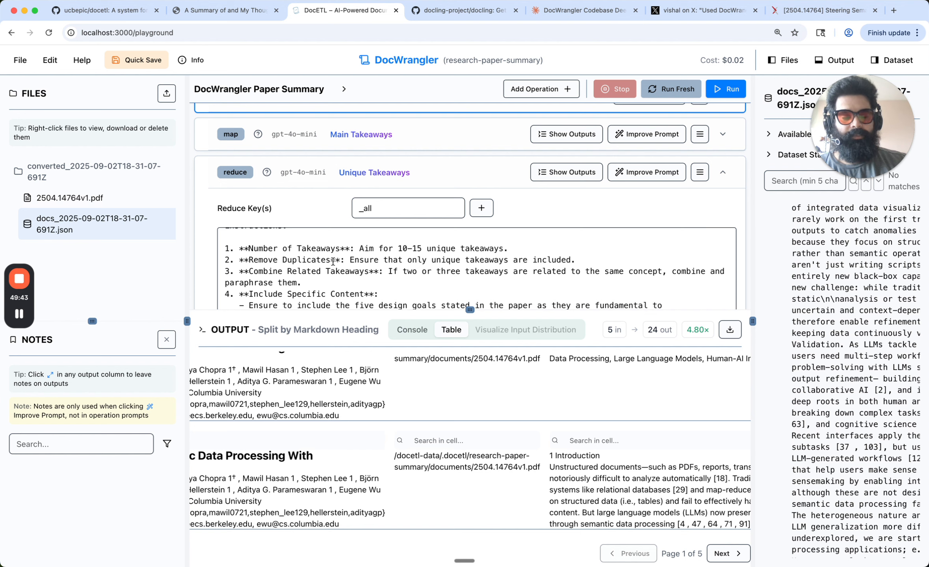
{"action": "scroll", "coordinate": [333, 262], "scroll_direction": "down", "scroll_amount": 1}
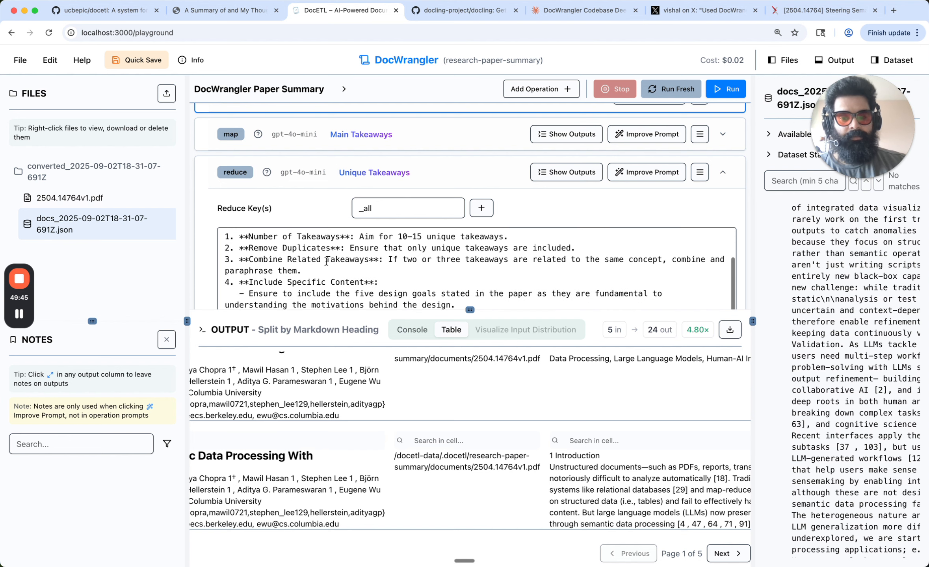
{"action": "scroll", "coordinate": [310, 264], "scroll_direction": "down", "scroll_amount": 1}
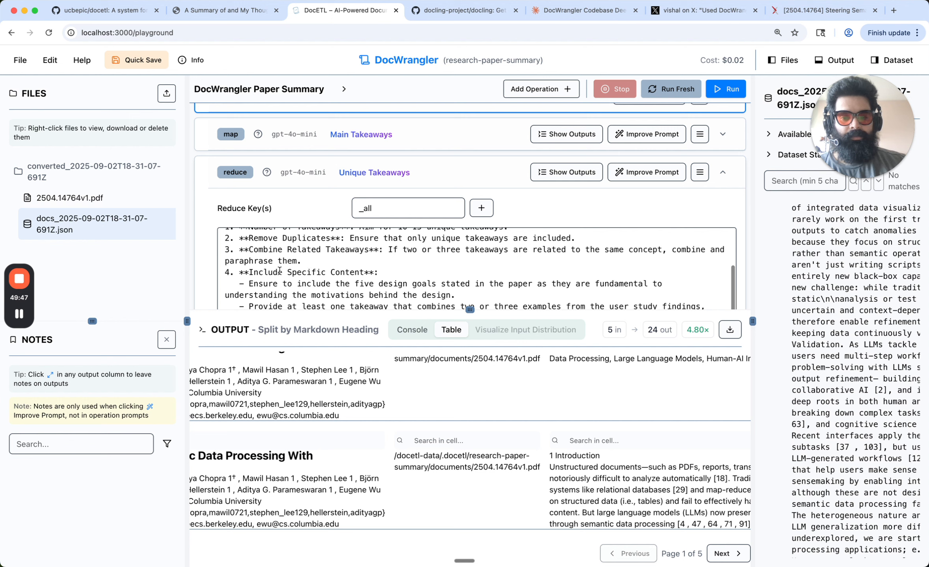
{"action": "scroll", "coordinate": [276, 272], "scroll_direction": "down", "scroll_amount": 1}
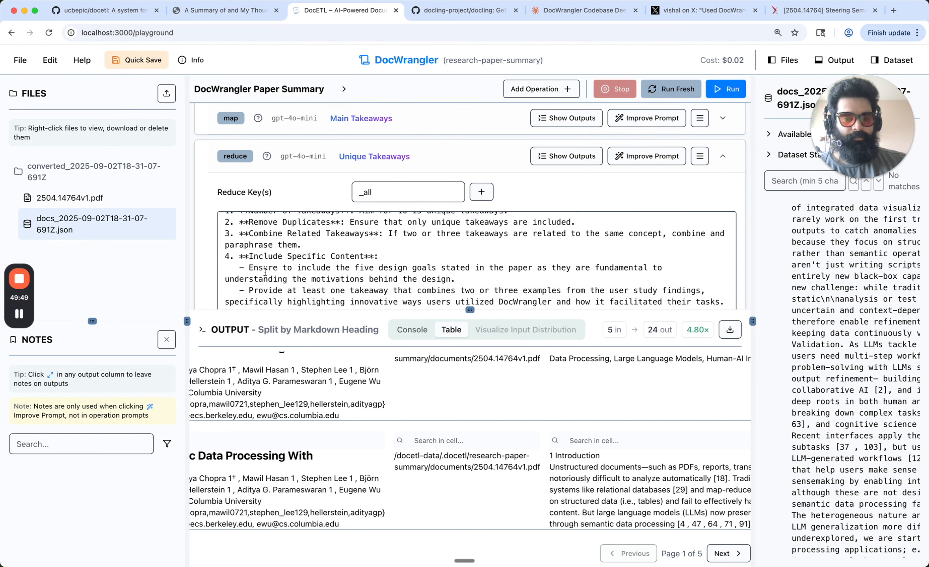
{"action": "left_click_drag", "start_coordinate": [251, 269], "coordinate": [471, 277]}
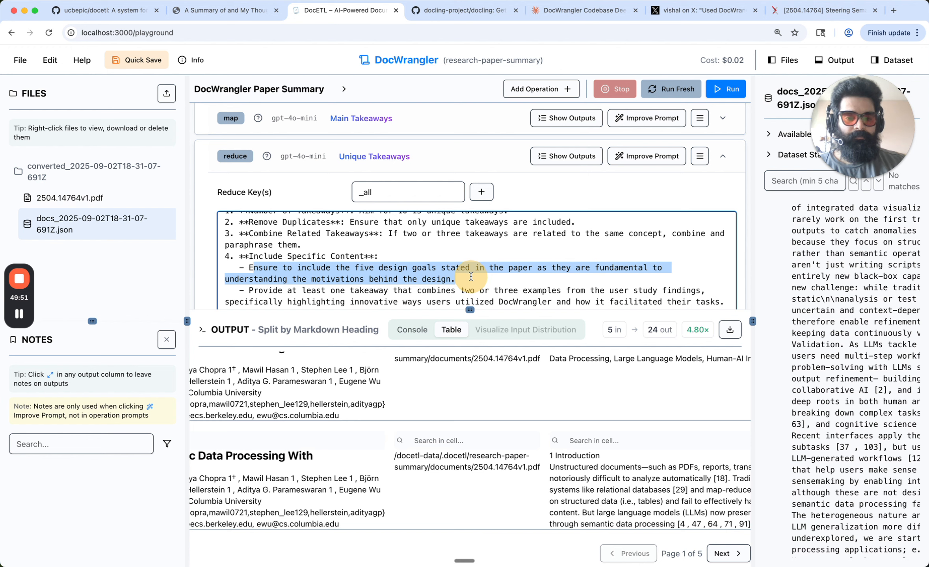
{"action": "left_click", "coordinate": [471, 277]}
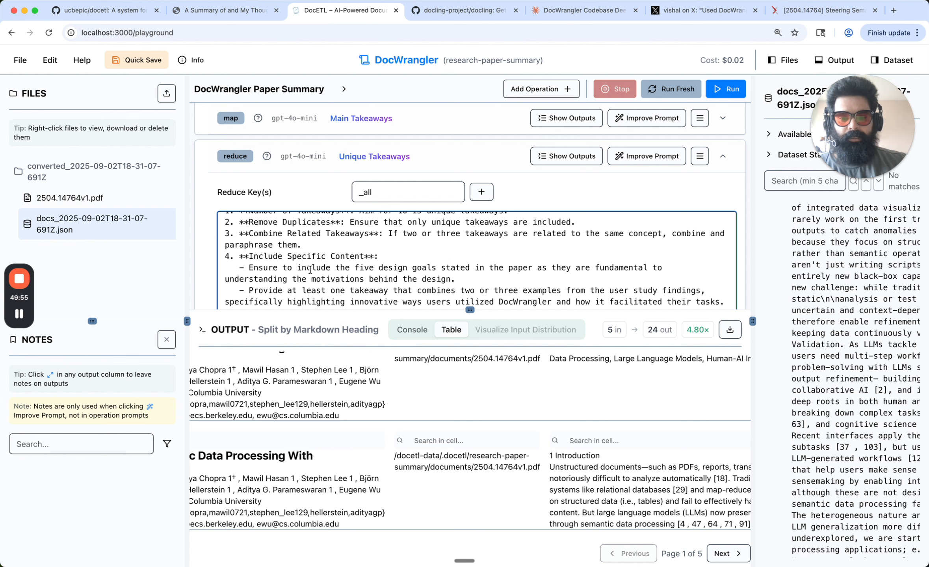
{"action": "scroll", "coordinate": [306, 271], "scroll_direction": "down", "scroll_amount": 1}
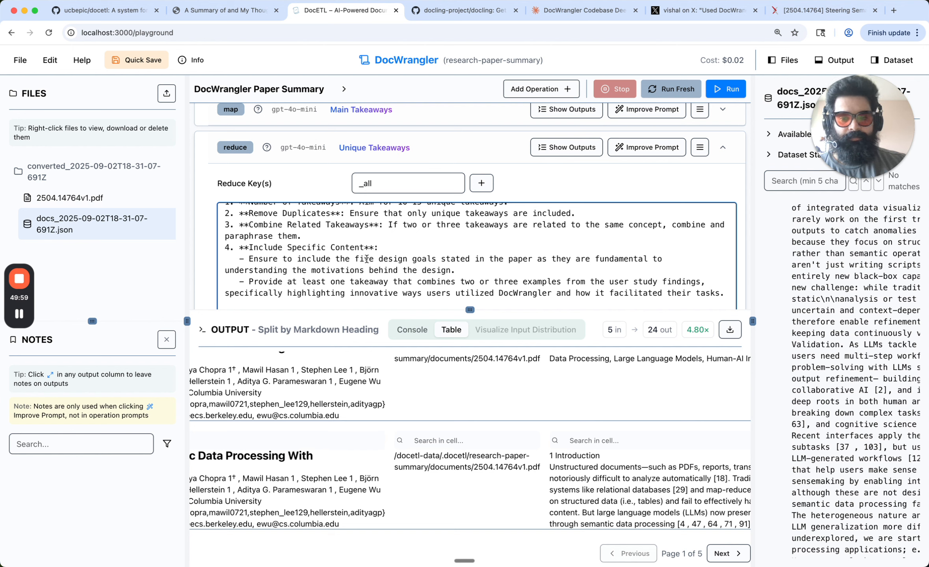
- Read the output format section of the Unique Takeaways prompt and highlight the loop over the input chunk takeaways
{"action": "scroll", "coordinate": [366, 259], "scroll_direction": "down", "scroll_amount": 5}
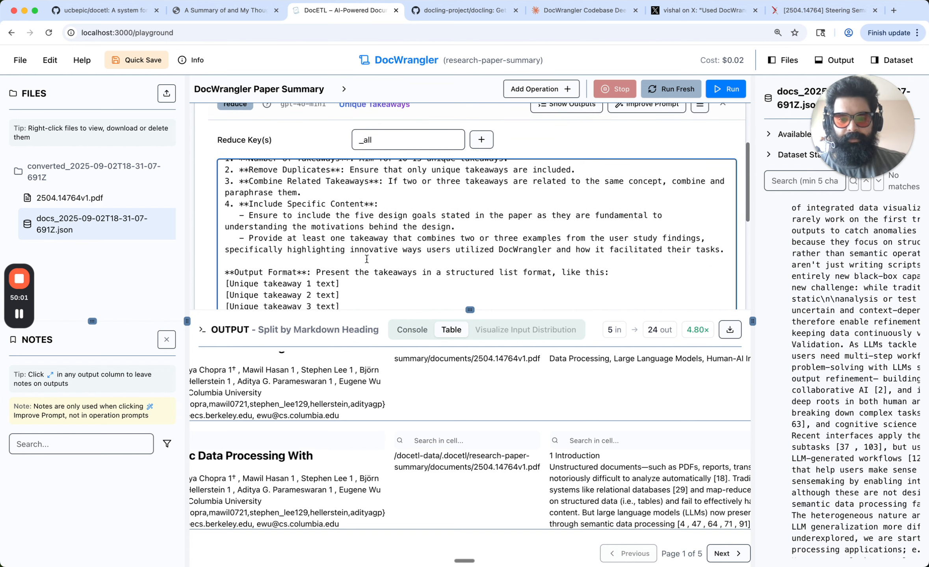
{"action": "scroll", "coordinate": [367, 259], "scroll_direction": "down", "scroll_amount": 10}
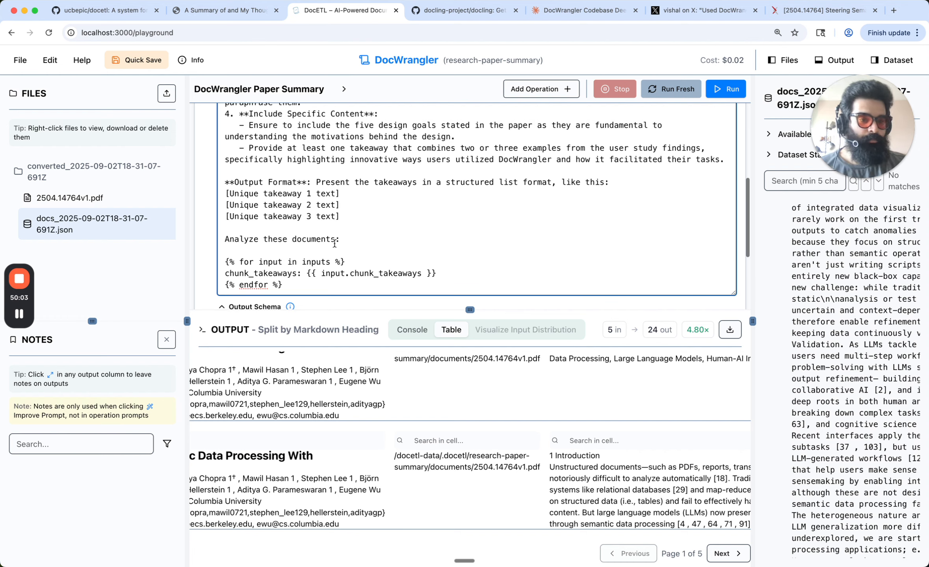
{"action": "left_click_drag", "start_coordinate": [283, 284], "coordinate": [224, 262]}
{"action": "scroll", "coordinate": [274, 224], "scroll_direction": "up", "scroll_amount": 10}
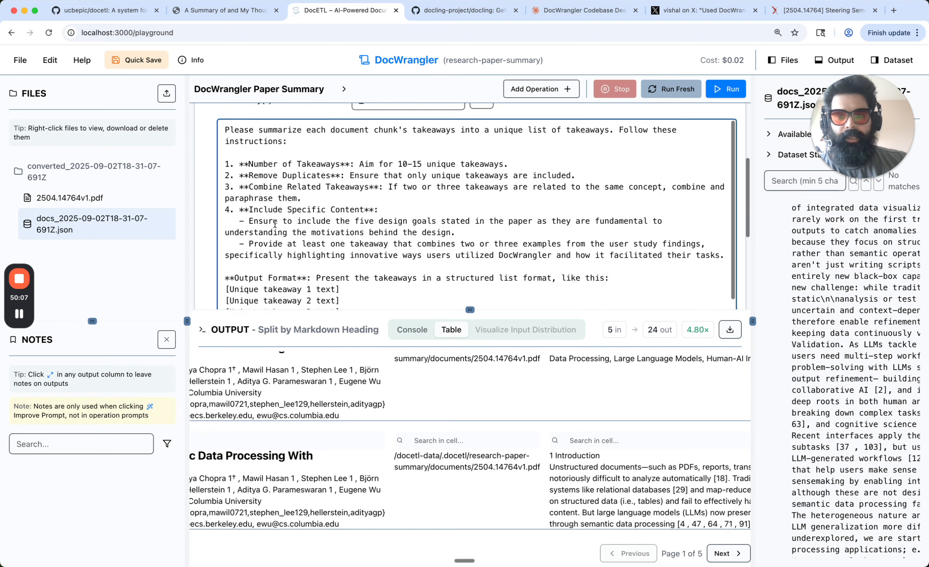
- Consult the operator guide for the reduce operation and collapse Unique Takeaways
{"action": "scroll", "coordinate": [275, 224], "scroll_direction": "up", "scroll_amount": 5}
{"action": "mouse_move", "coordinate": [236, 125]}
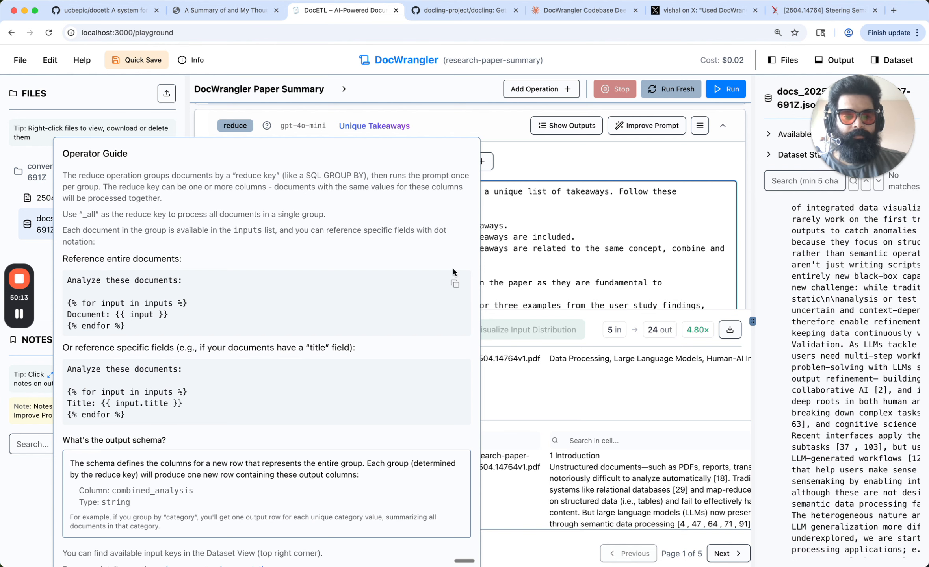
{"action": "scroll", "coordinate": [511, 240], "scroll_direction": "down", "scroll_amount": 1}
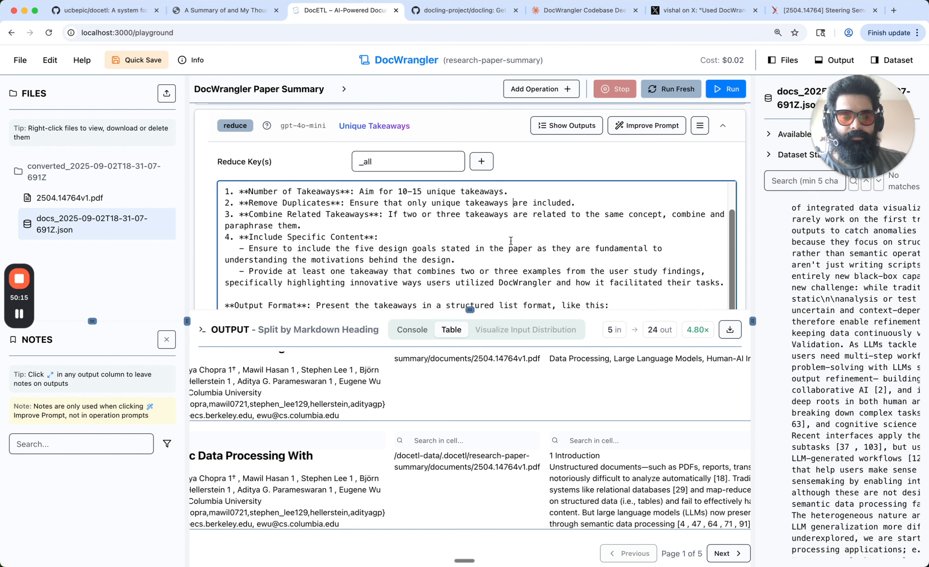
{"action": "left_click", "coordinate": [721, 129]}
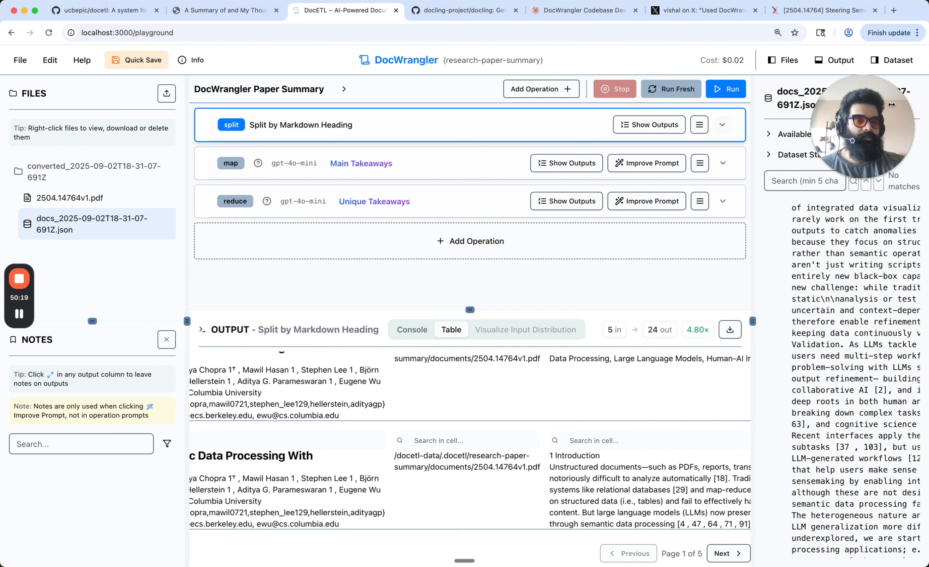
{"action": "left_click_drag", "start_coordinate": [891, 119], "coordinate": [873, 274]}
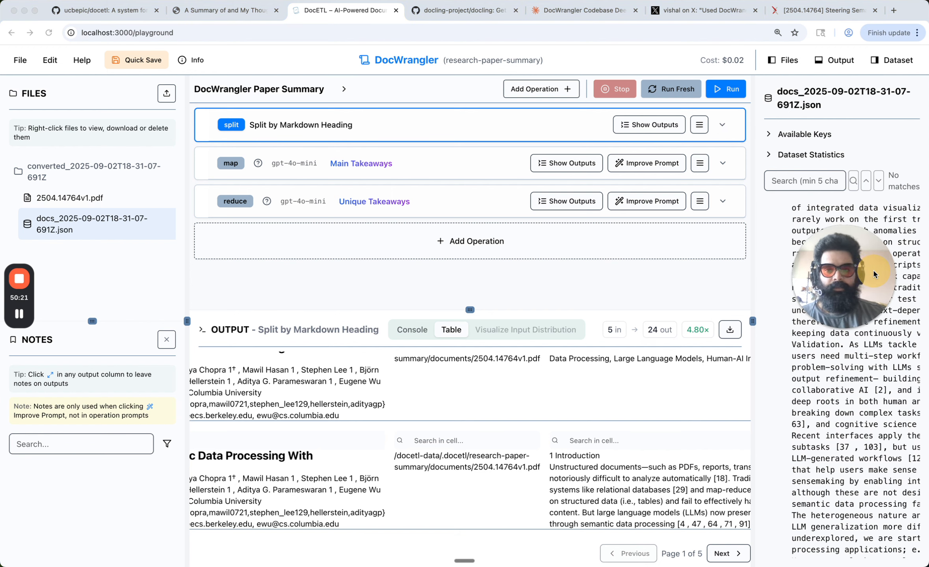